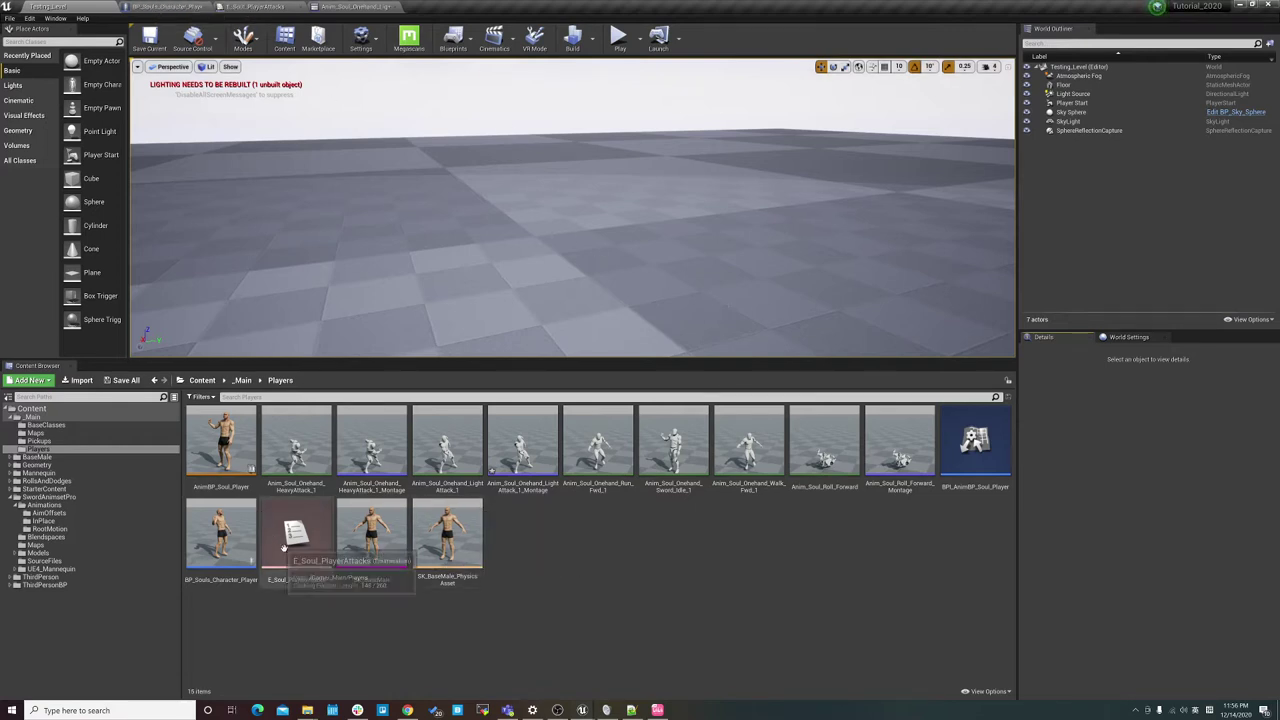
Select and deselect E_Soul_PlayerAttacks, then switch to the BP_Souls_Character_Player Event Graph.
left_click(318, 537)
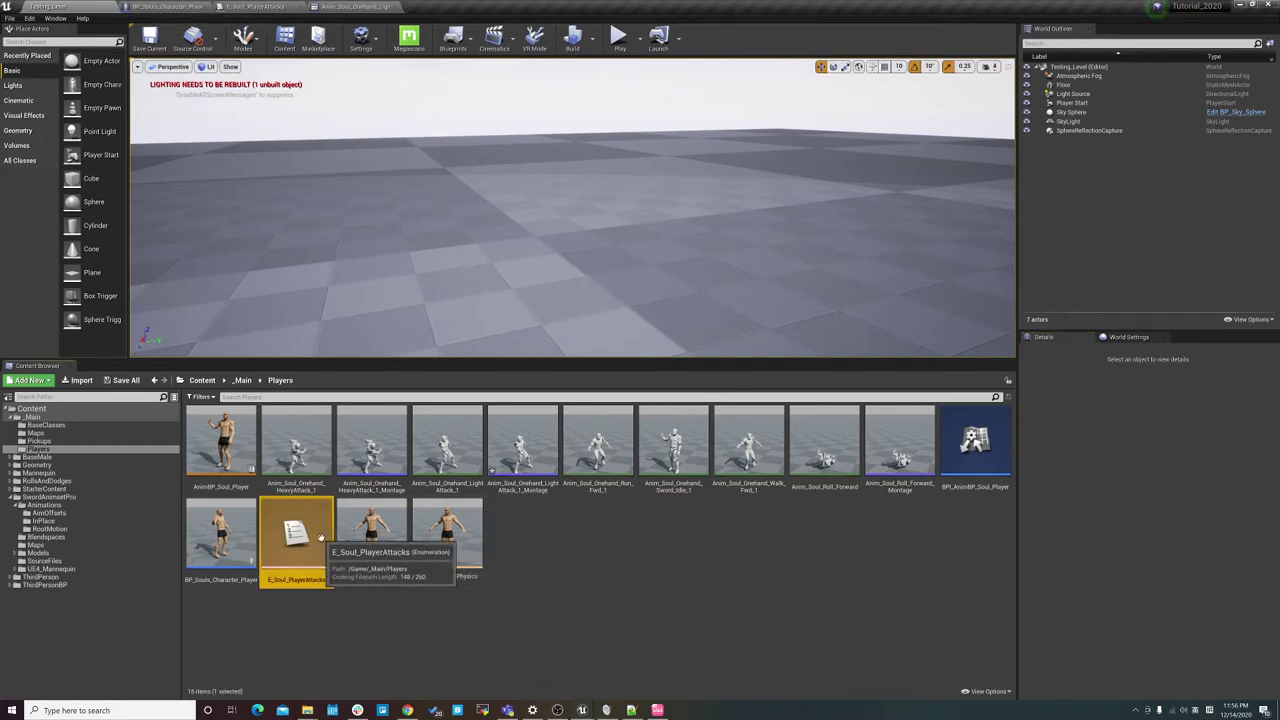
left_click(700, 540)
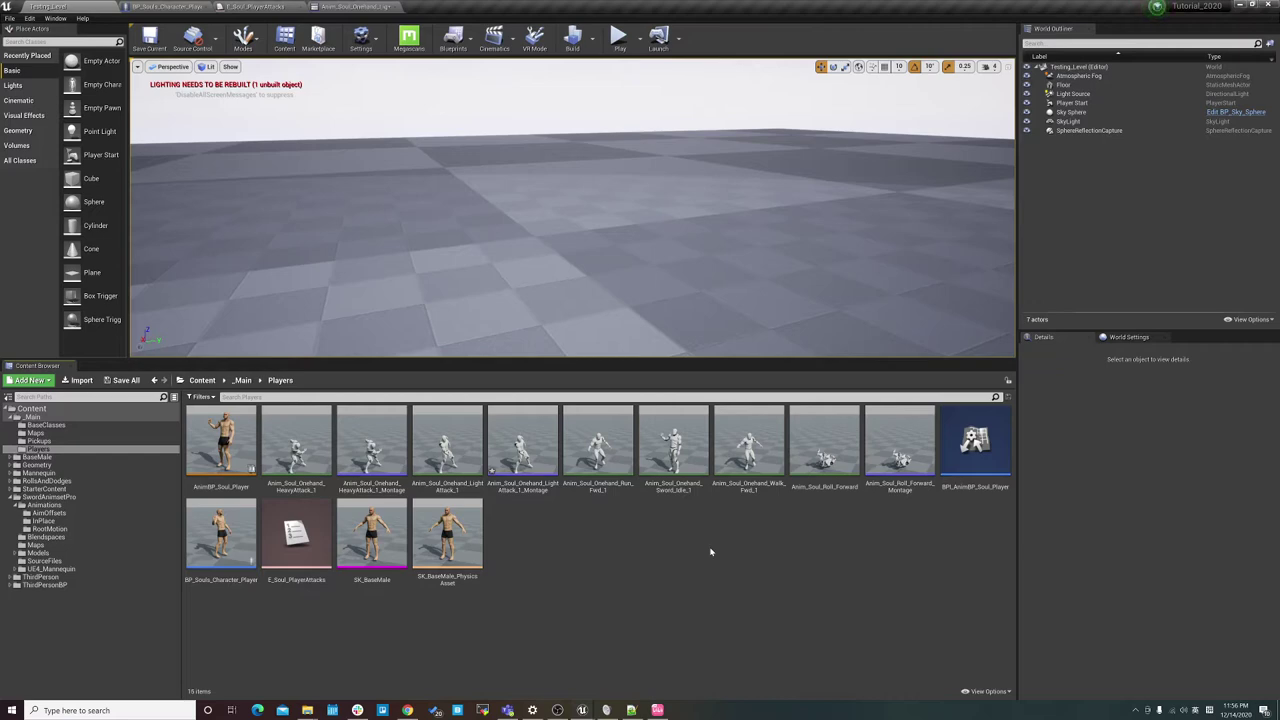
left_click(168, 6)
Add an InputAction LightAttack event node to the event graph.
right_click_drag(515, 447, 537, 352)
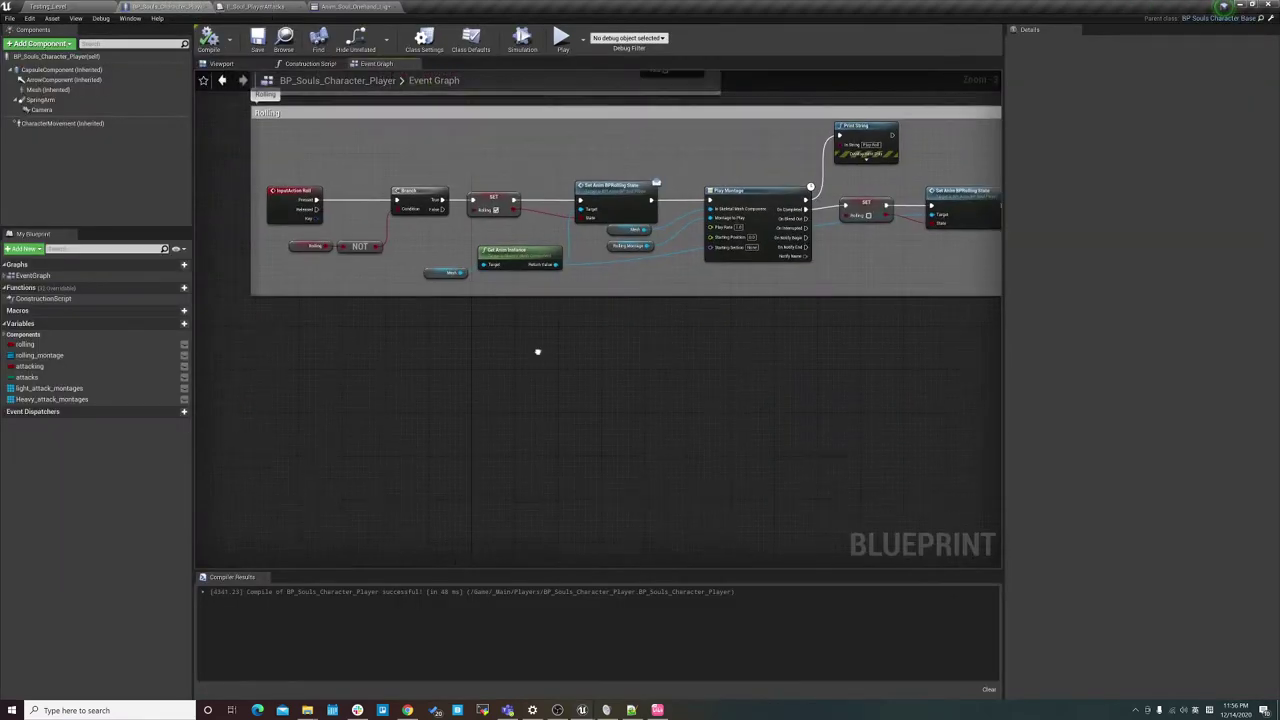
scroll(537, 352, "down", 2)
scroll(471, 380, "up", 2)
scroll(525, 412, "up", 1)
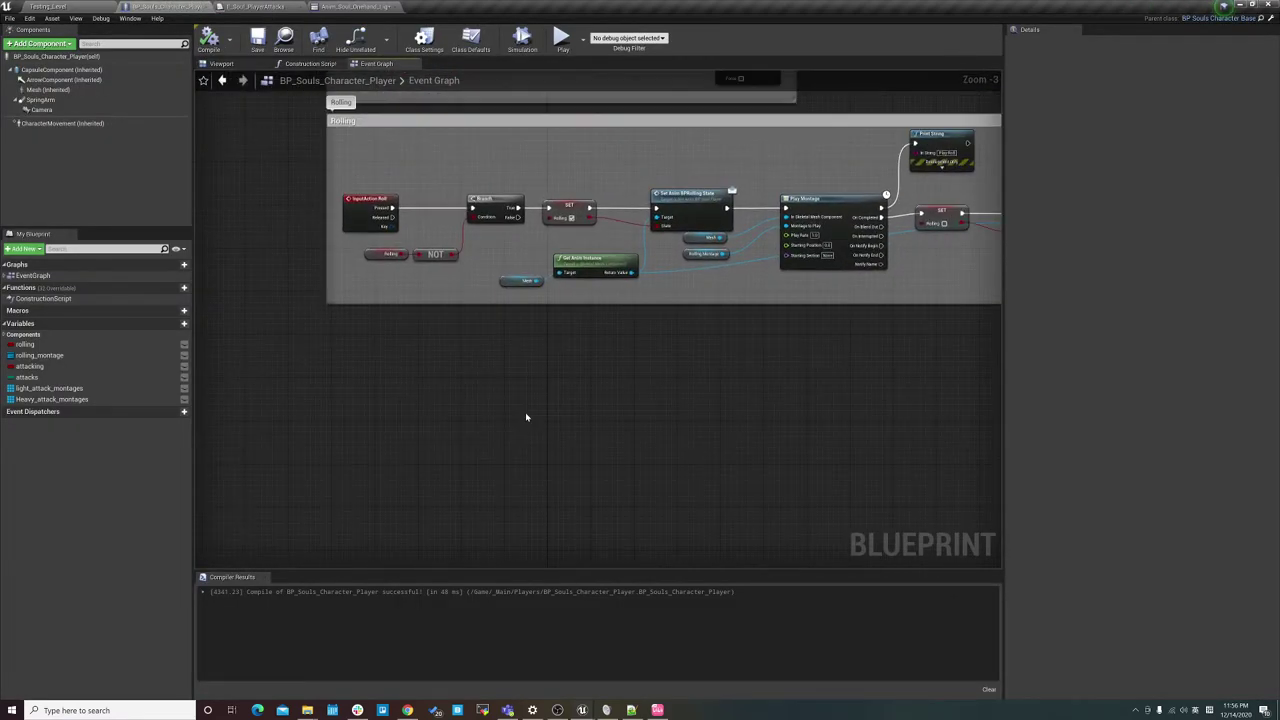
scroll(491, 371, "down", 1)
right_click_drag(491, 371, 483, 414)
scroll(460, 434, "up", 1)
scroll(421, 411, "up", 1)
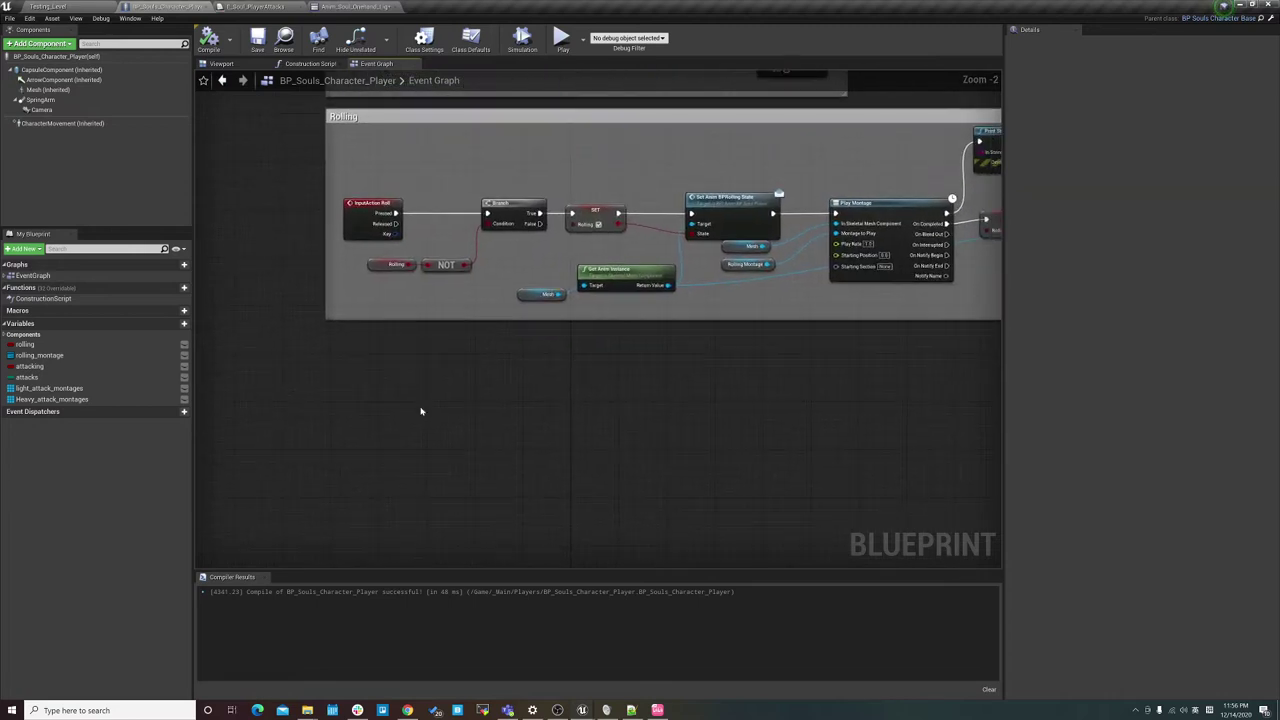
right_click(369, 384)
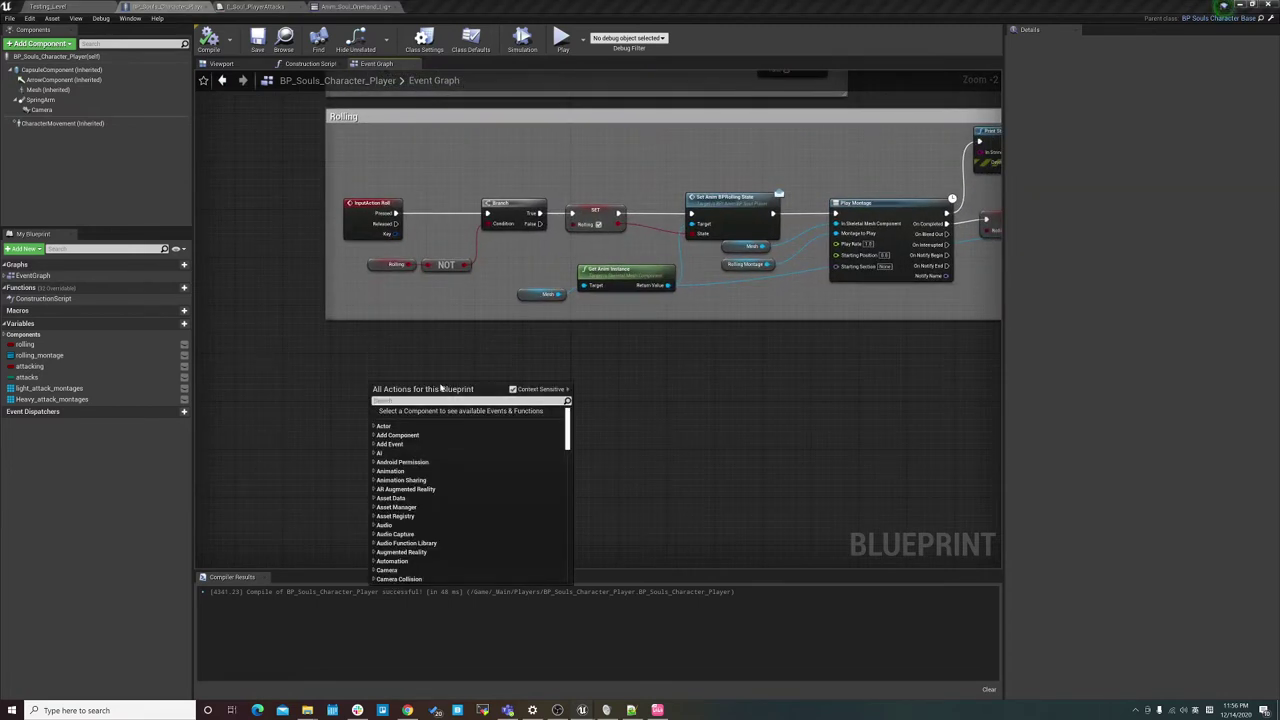
type("inop")
key("BackSpace")
key("BackSpace")
key("BackSpace")
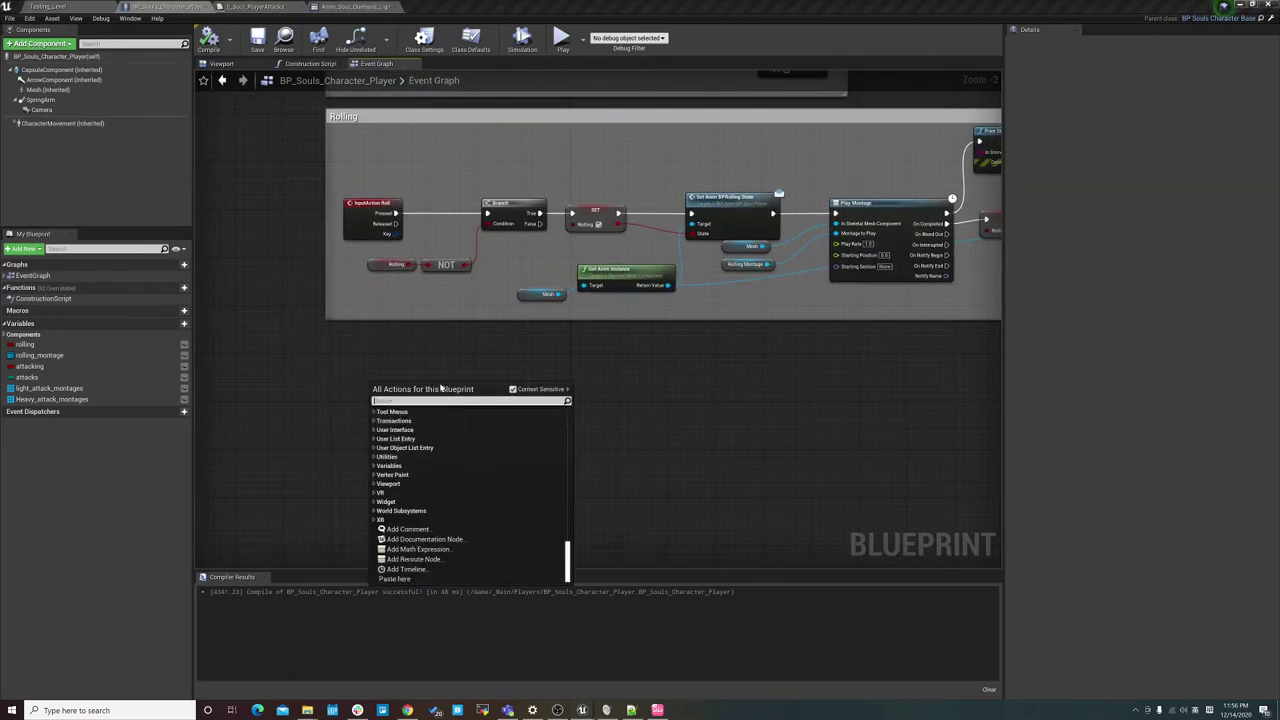
type("lighta")
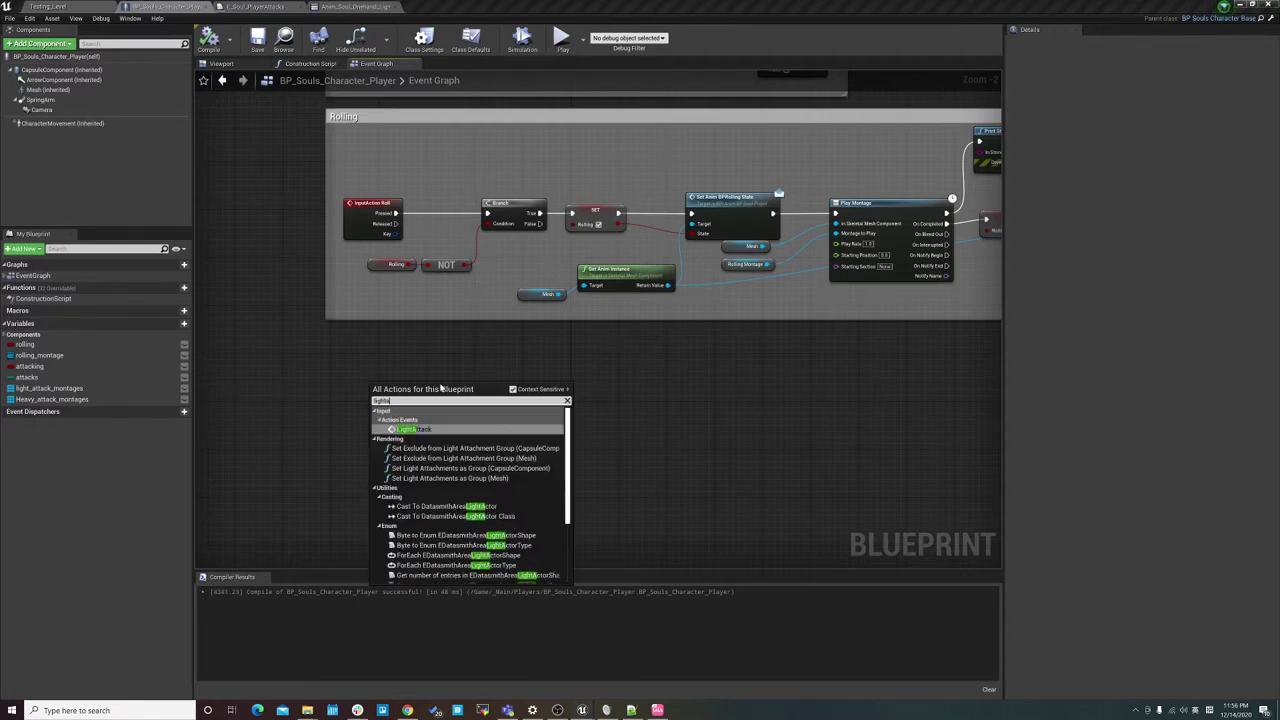
key("Return")
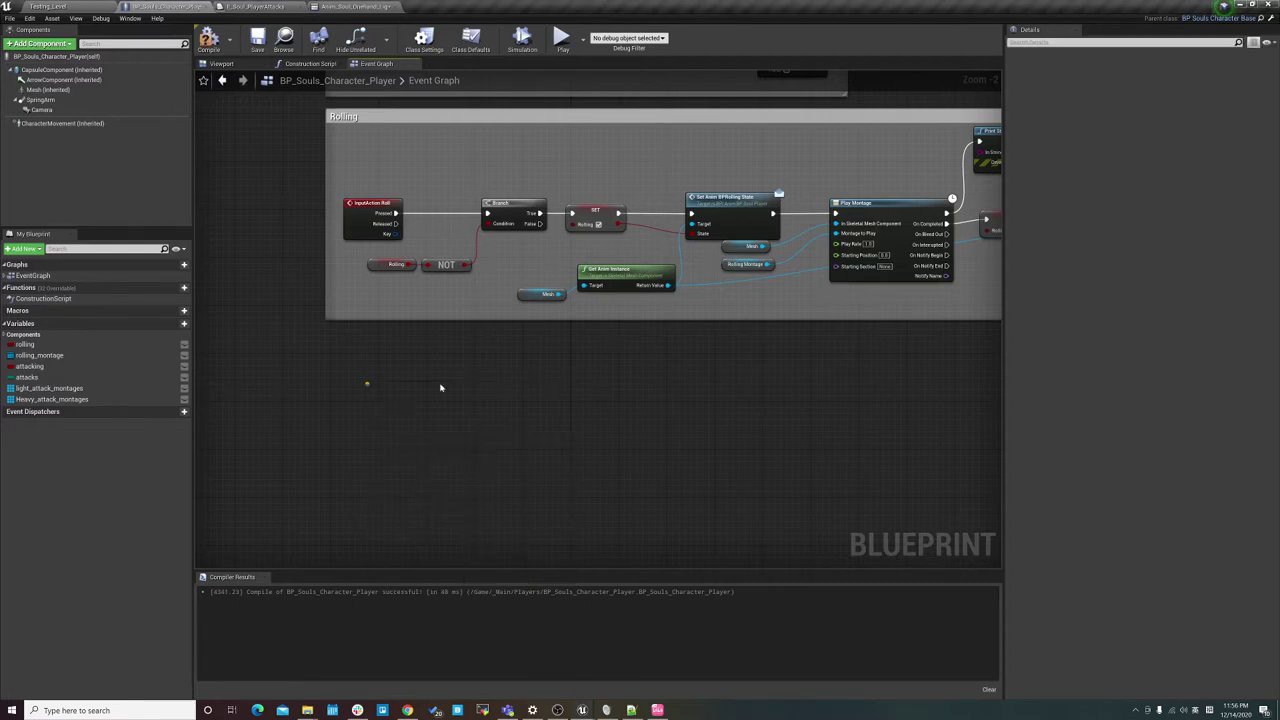
Add an InputAction HeavyAttack event and shift both attack events slightly left.
right_click(368, 463)
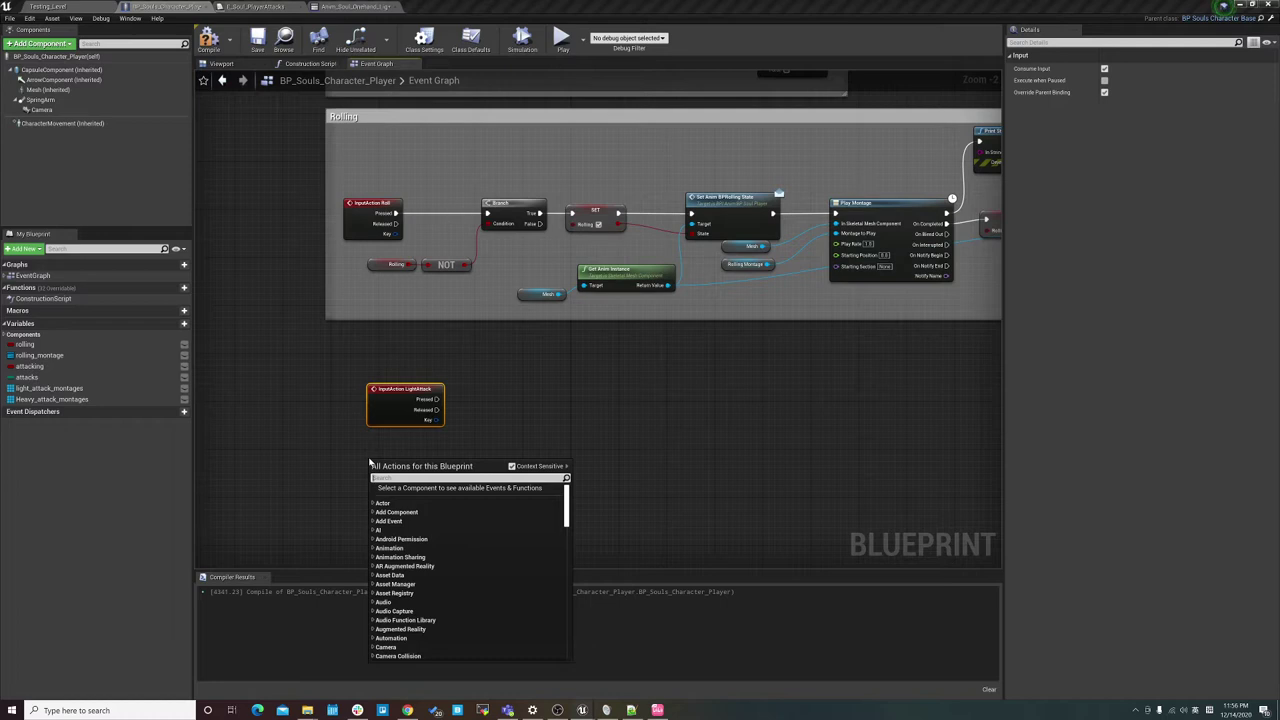
type("heavy")
key("Return")
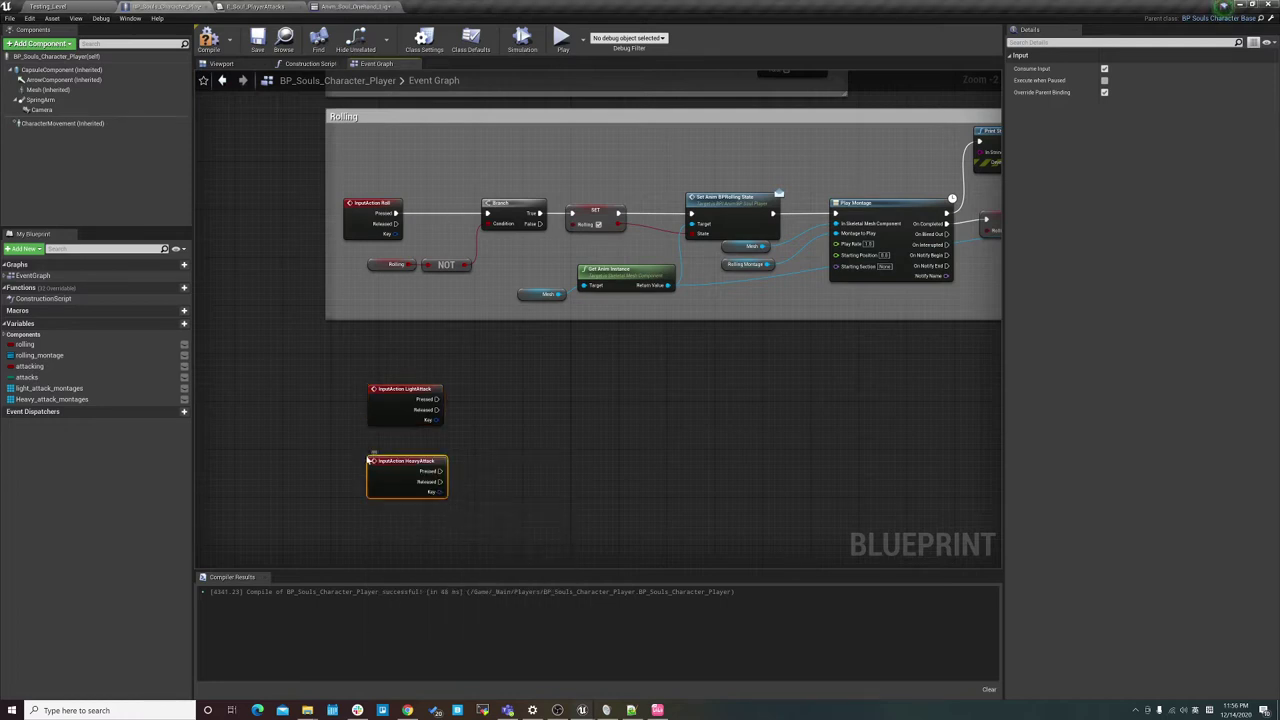
left_click_drag(384, 355, 443, 523)
mouse_move(400, 402)
left_mouse_down()
mouse_move(364, 402)
mouse_move(448, 401)
left_mouse_up()
left_click(466, 389)
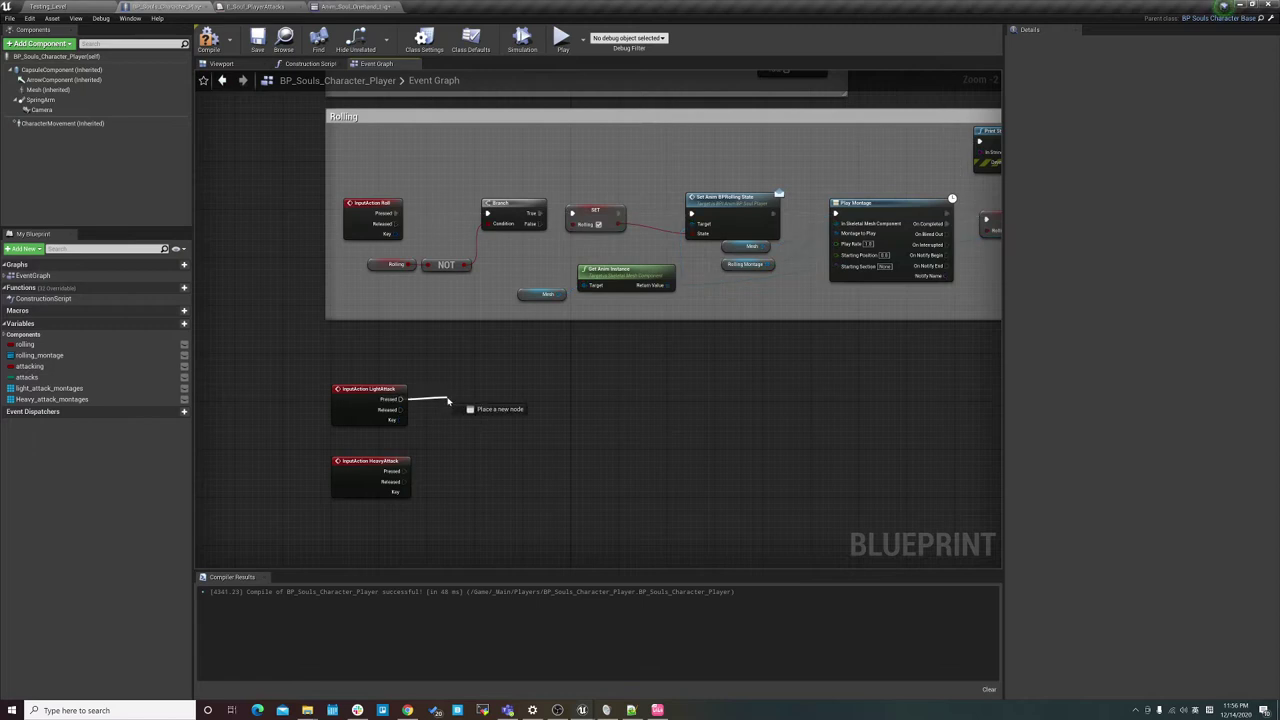
Bring the Rolling group into view and return to the Testing_Level editor.
left_click(420, 354)
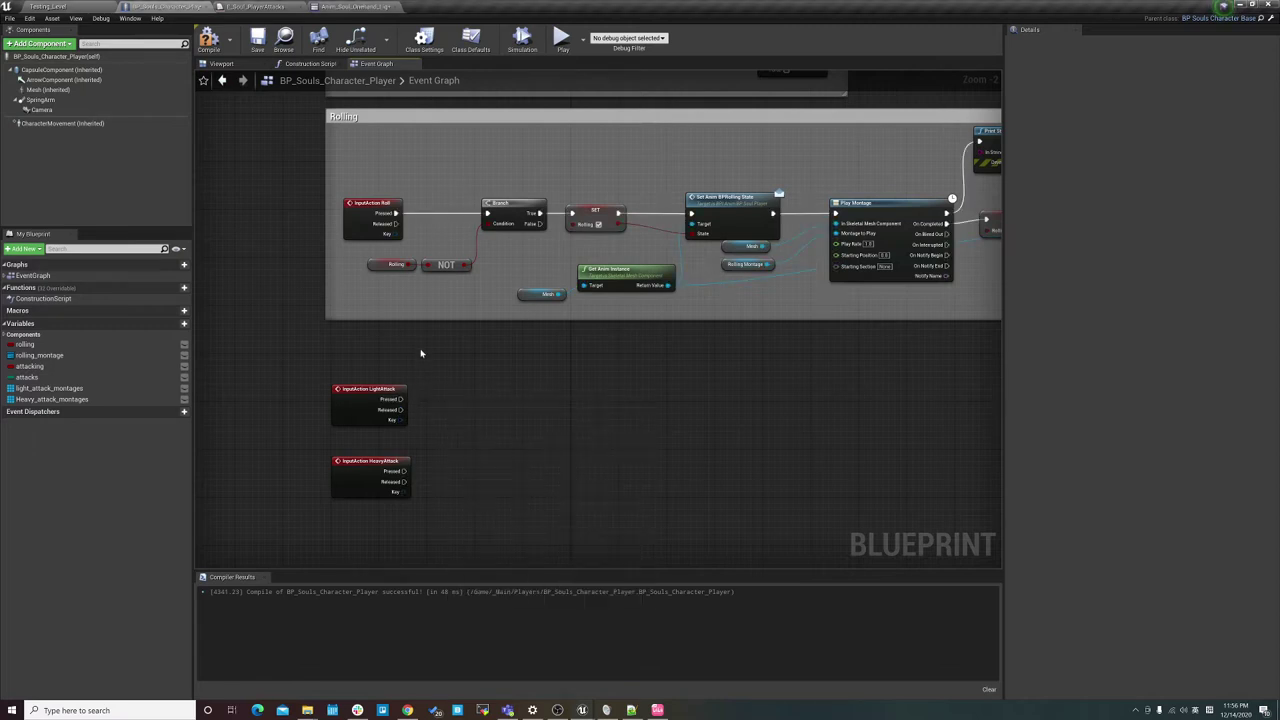
right_click_drag(420, 354, 409, 407)
right_click_drag(501, 415, 389, 360)
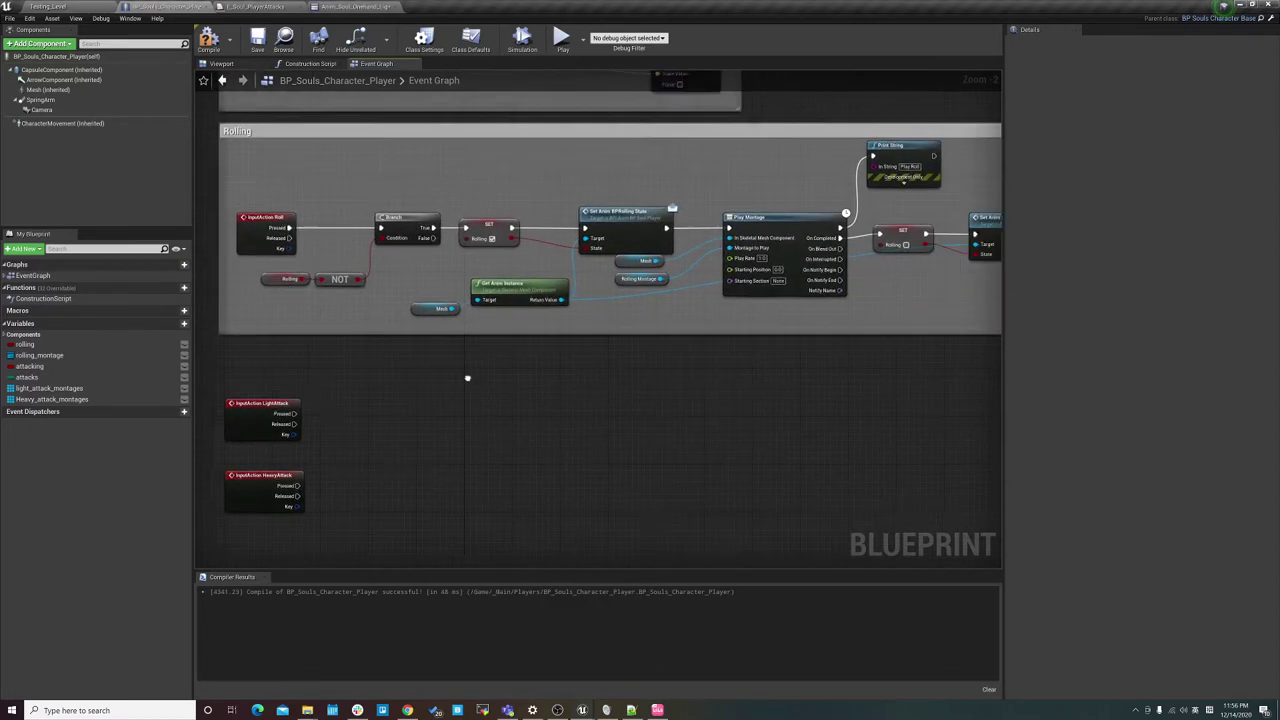
left_click(57, 9)
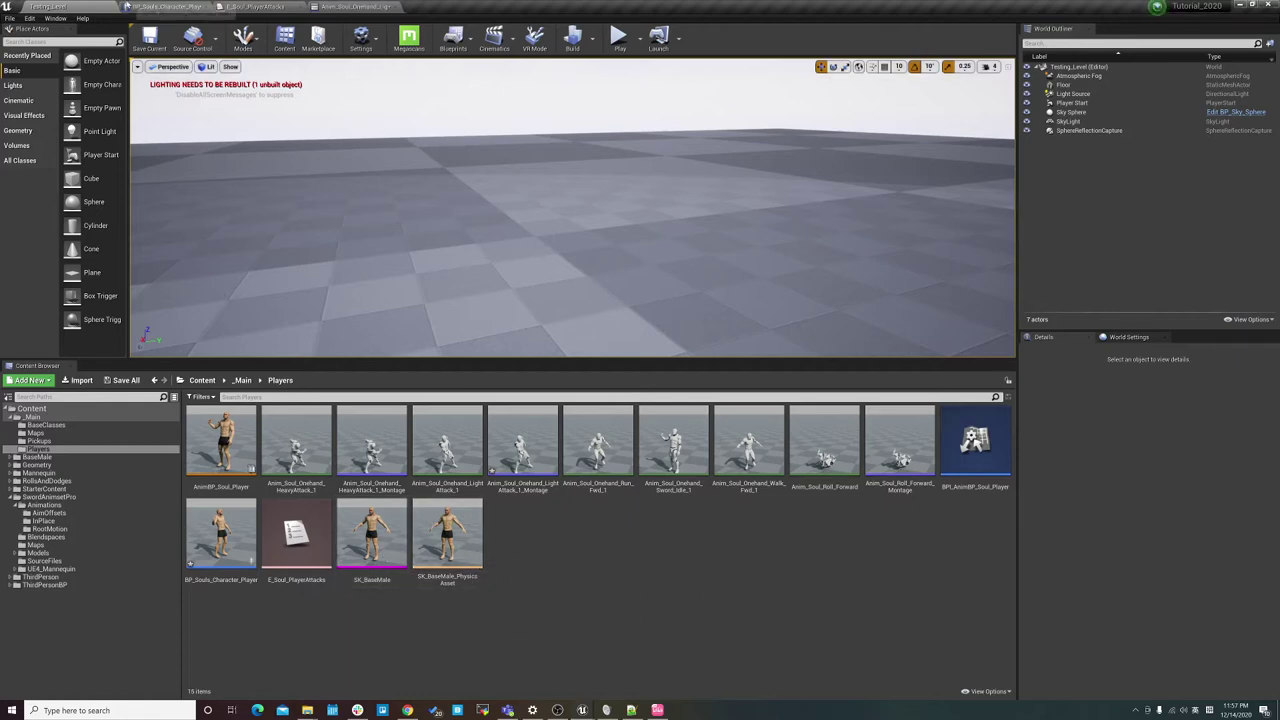
left_click(165, 7)
right_click_drag(406, 383, 601, 371)
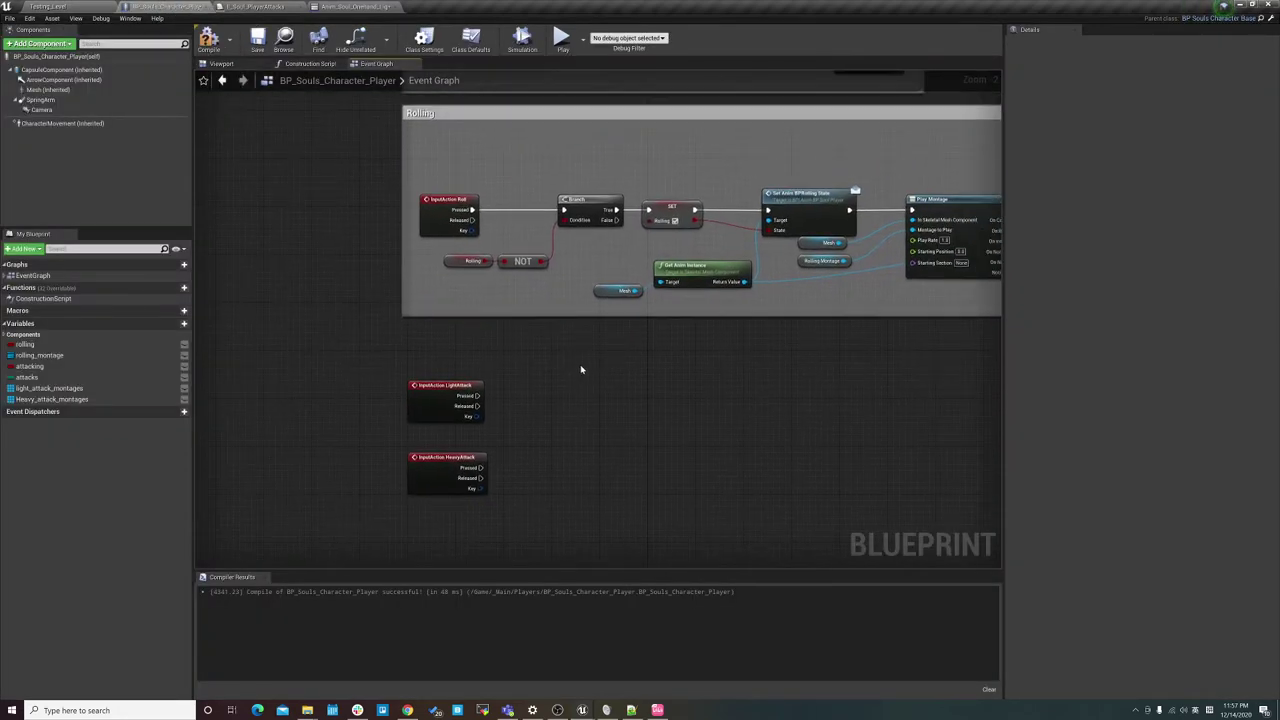
Place a Get Attacking node and feed its NOT into the Branch Condition.
scroll(519, 379, "up", 2)
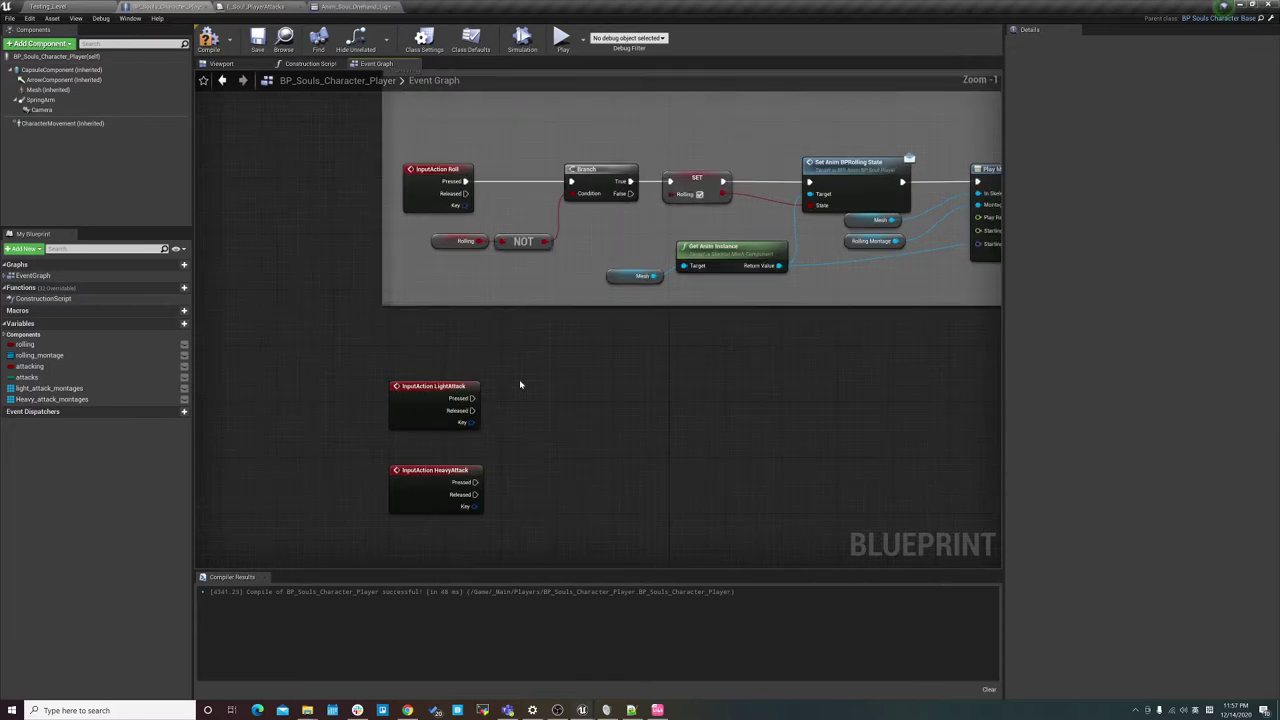
mouse_move(577, 330)
right_mouse_down()
mouse_move(581, 517)
mouse_move(525, 446)
right_mouse_up()
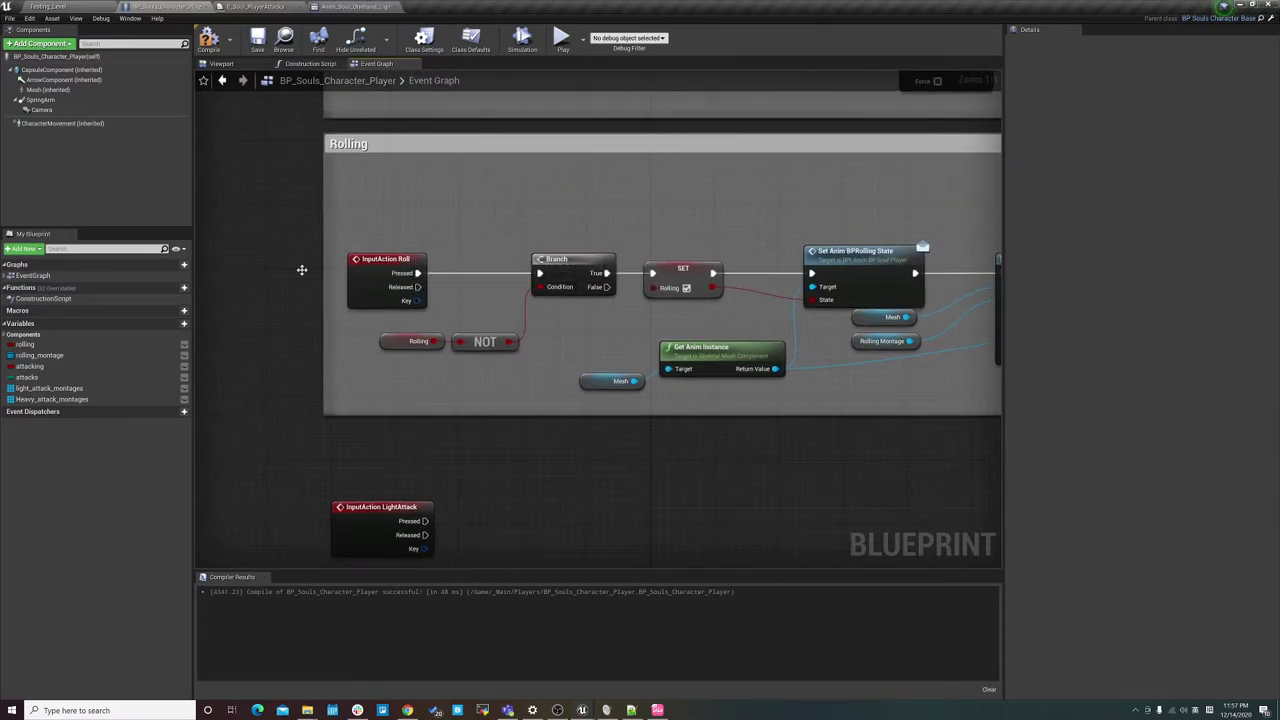
left_click(30, 366)
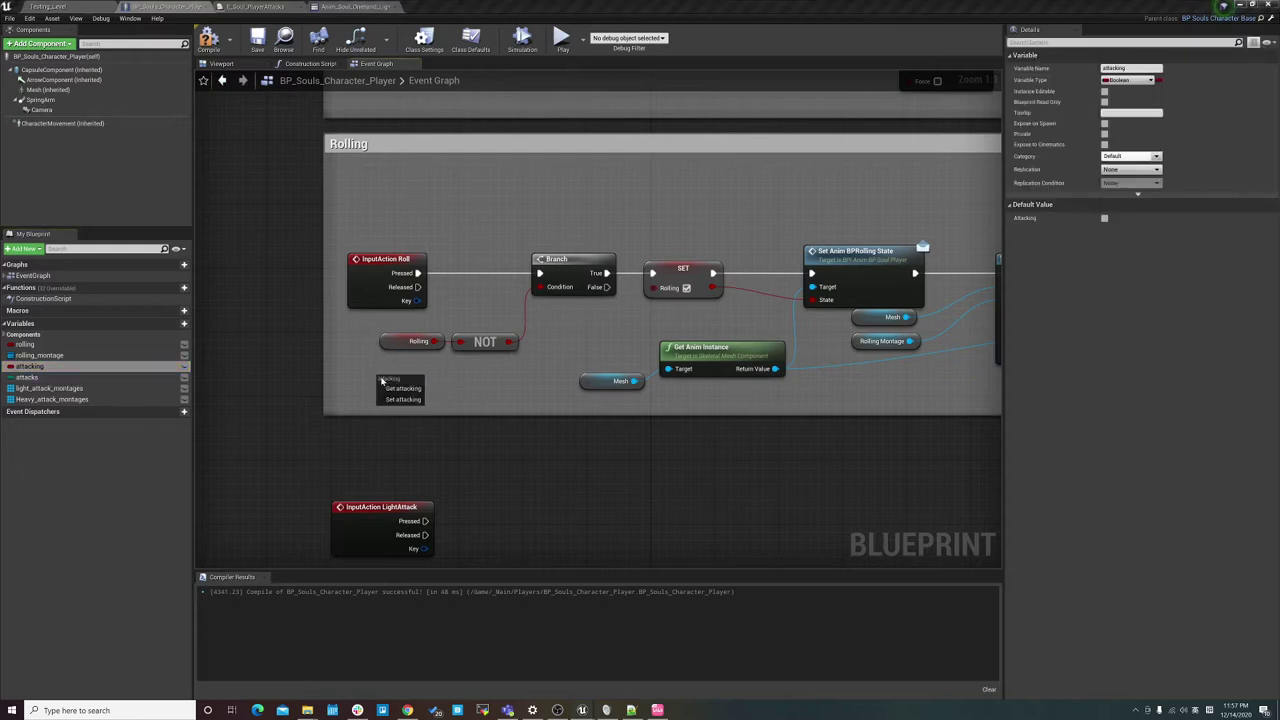
left_click_drag(30, 366, 444, 384, "ctrl")
type("not")
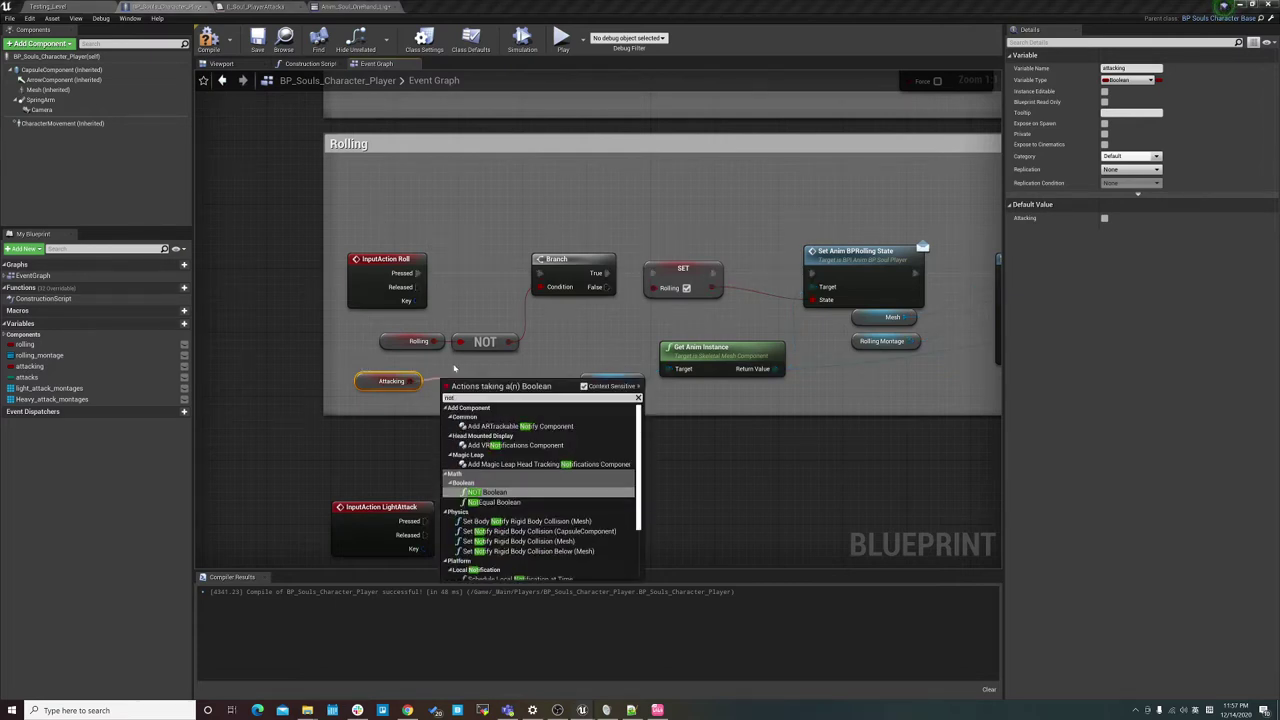
key("Return")
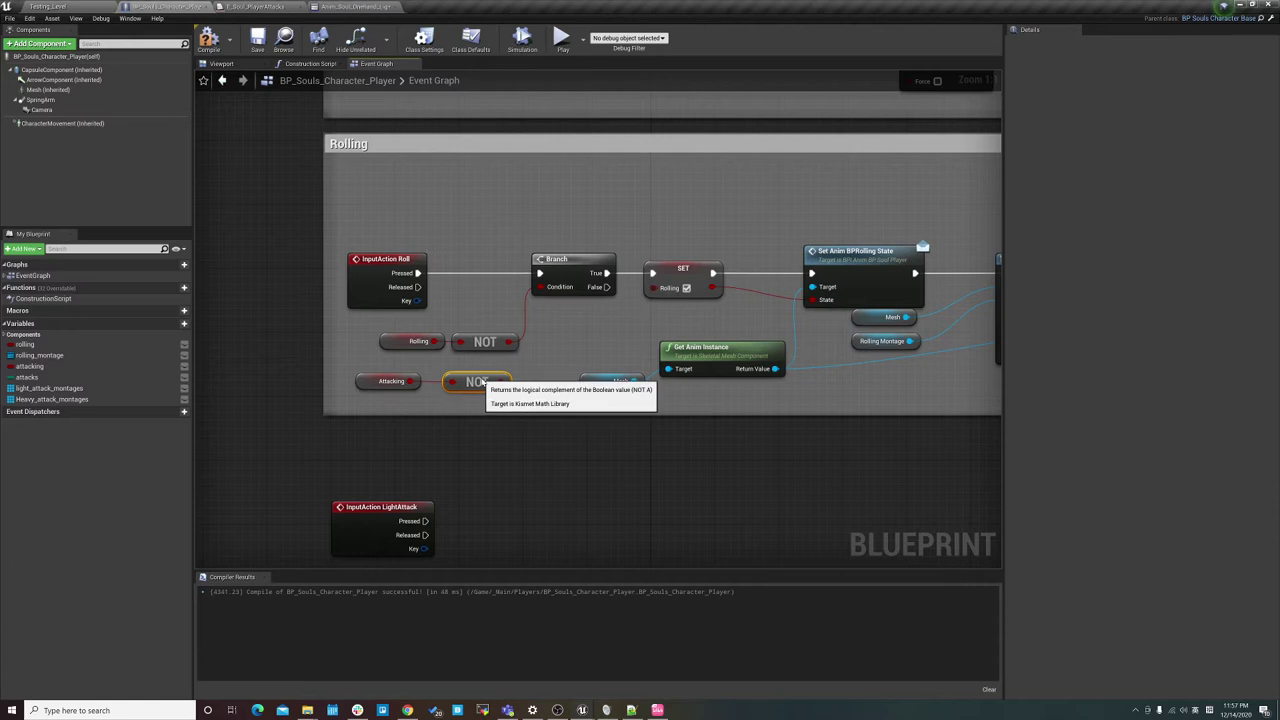
mouse_move(470, 390)
left_mouse_down()
mouse_move(543, 312)
mouse_move(530, 287)
left_mouse_up()
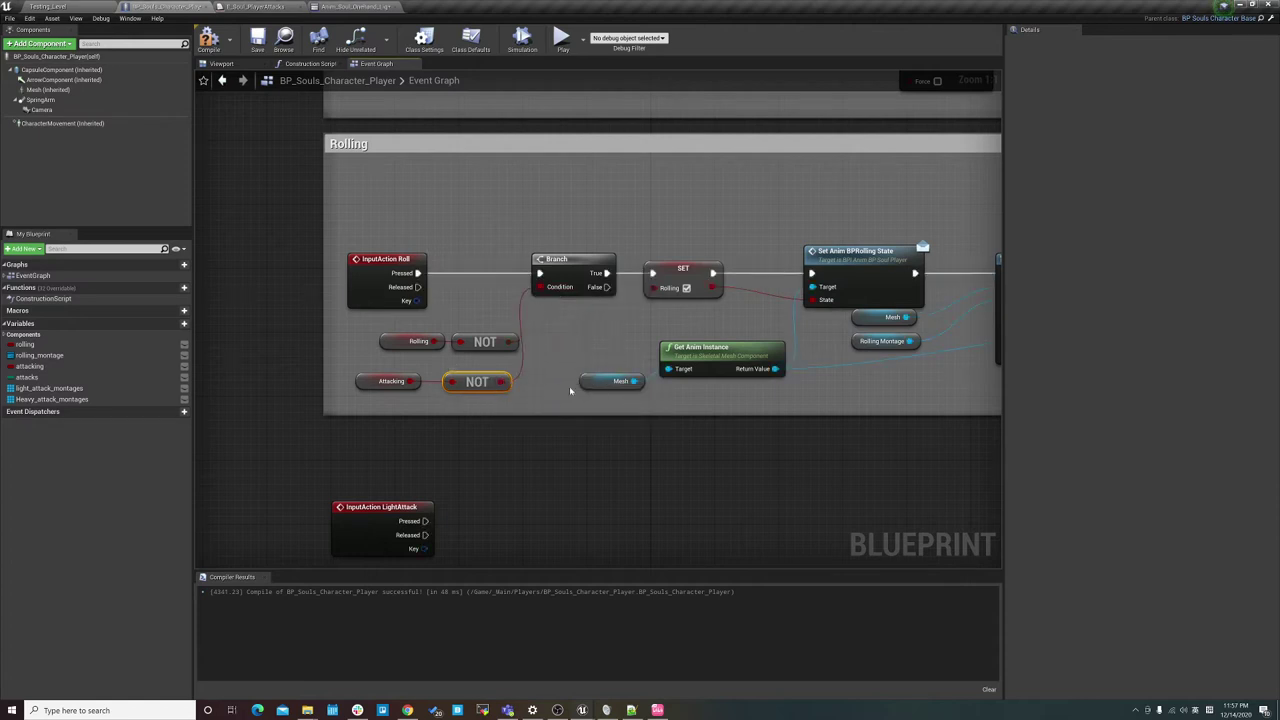
right_click_drag(558, 415, 533, 381)
Combine both NOT results in an AND node, then compile the Blueprint.
left_click_drag(481, 348, 525, 320)
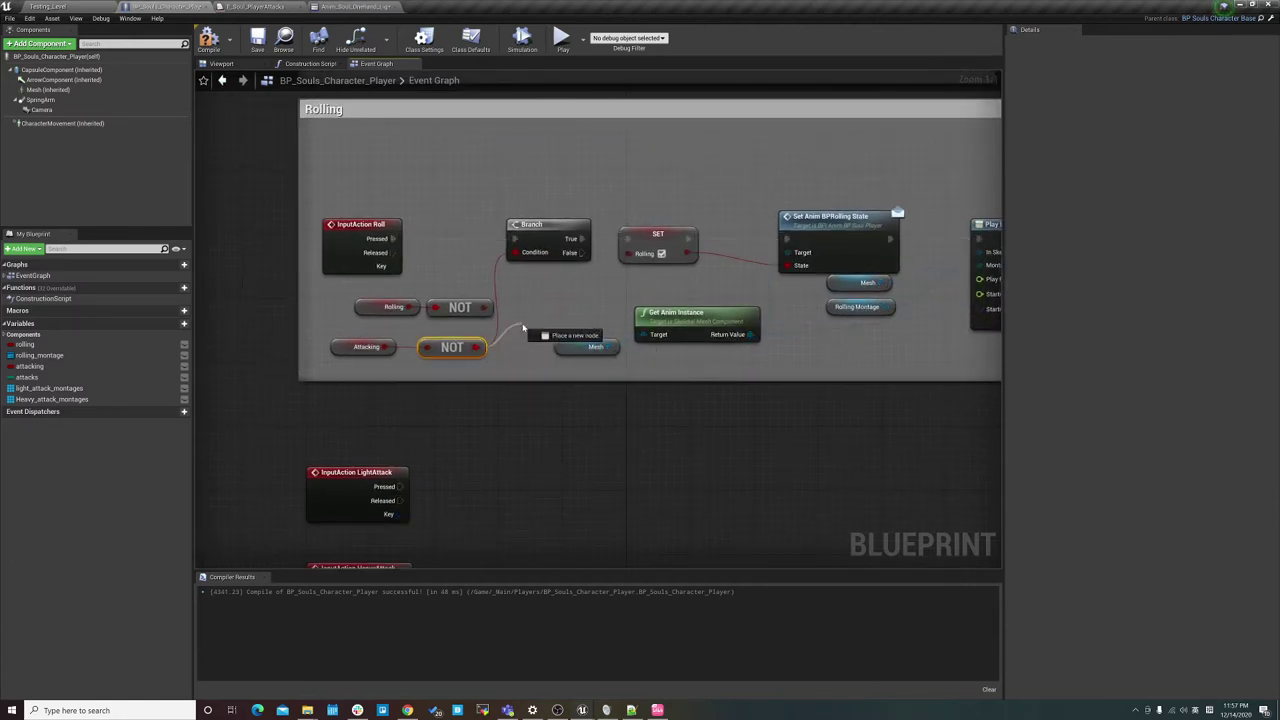
type("and")
key("Return")
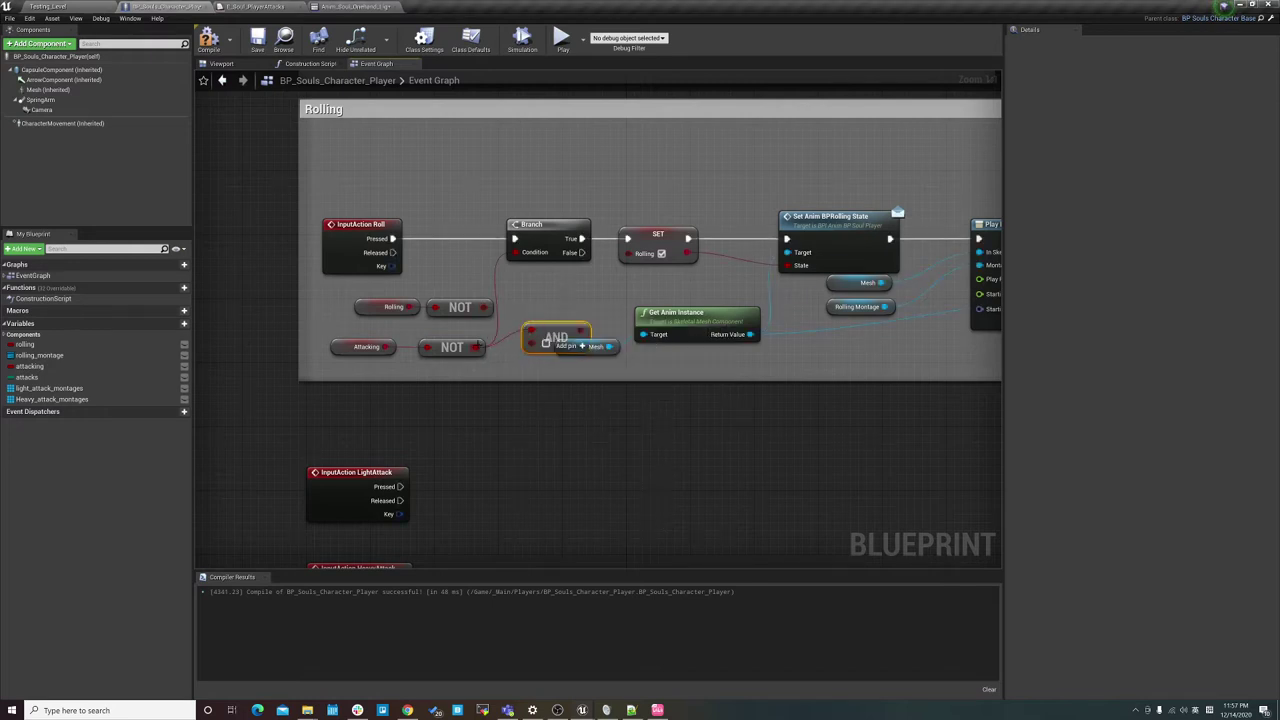
mouse_move(479, 347)
left_mouse_down()
mouse_move(532, 350)
mouse_move(514, 252)
left_mouse_up()
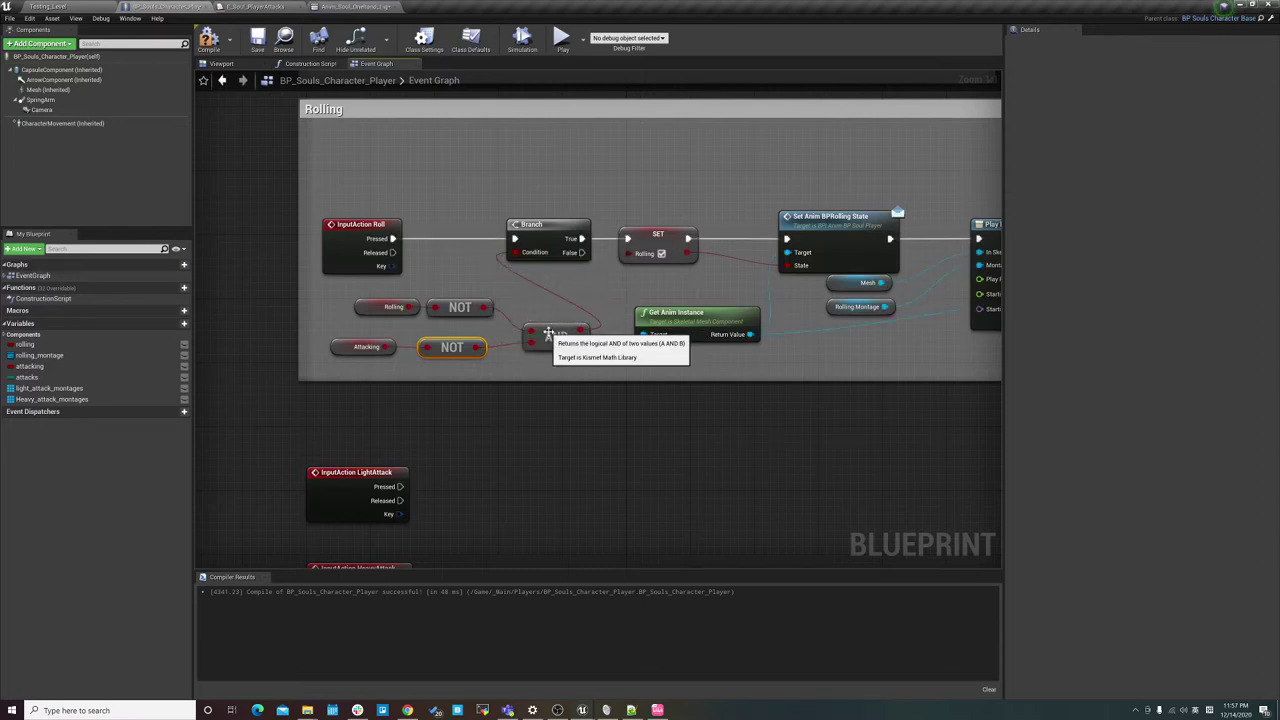
left_click_drag(548, 333, 523, 313)
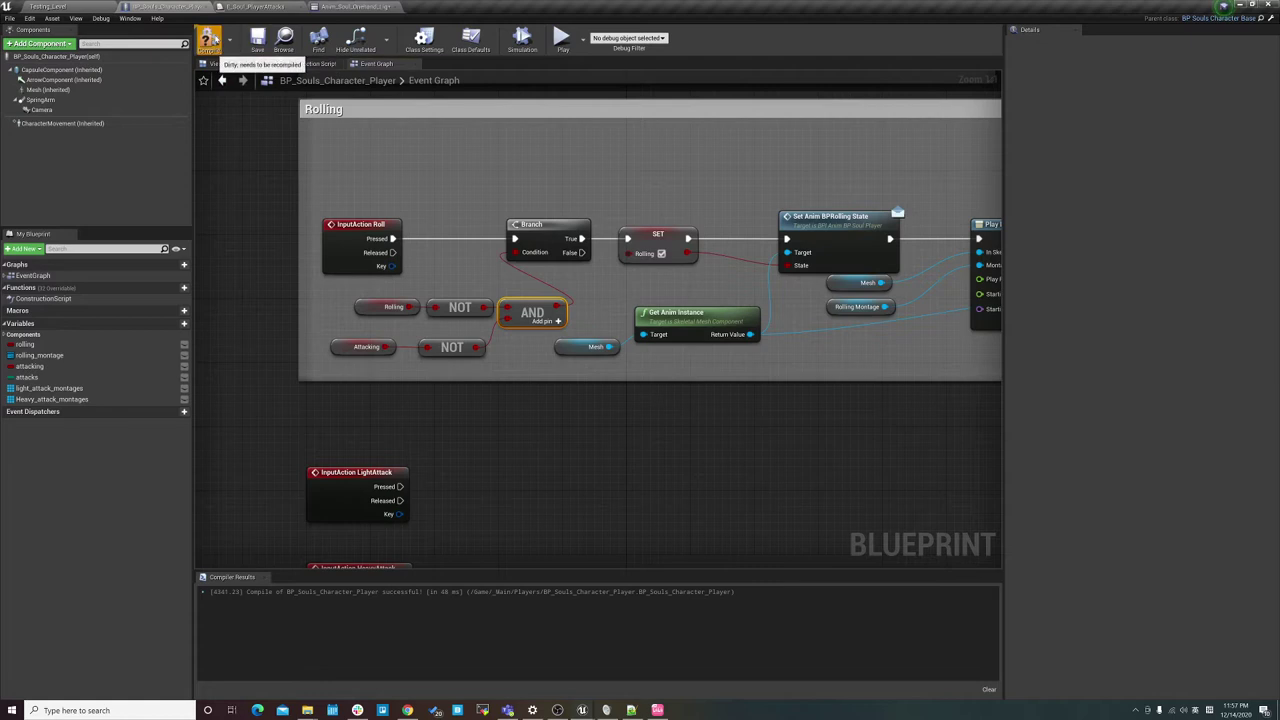
left_click(210, 38)
Pan to the HeavyAttack event node and clear the graph selection.
right_click_drag(423, 277, 383, 362)
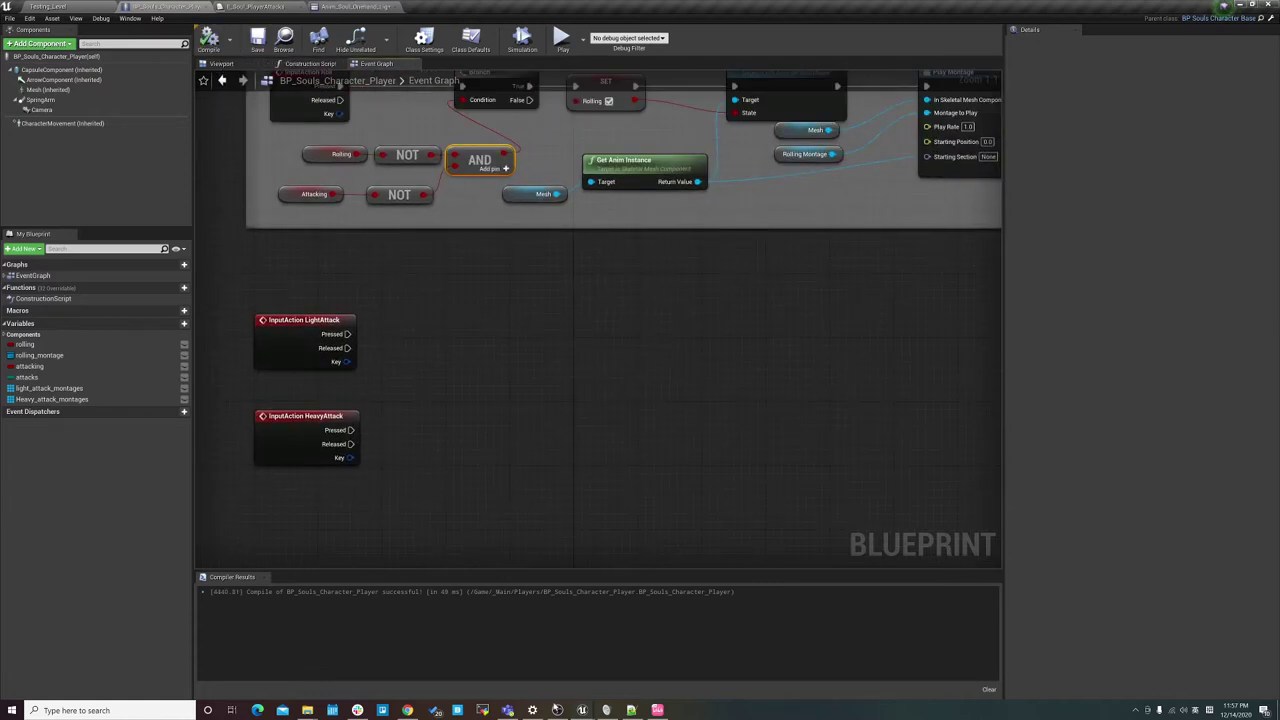
left_click(557, 710)
left_click(557, 710)
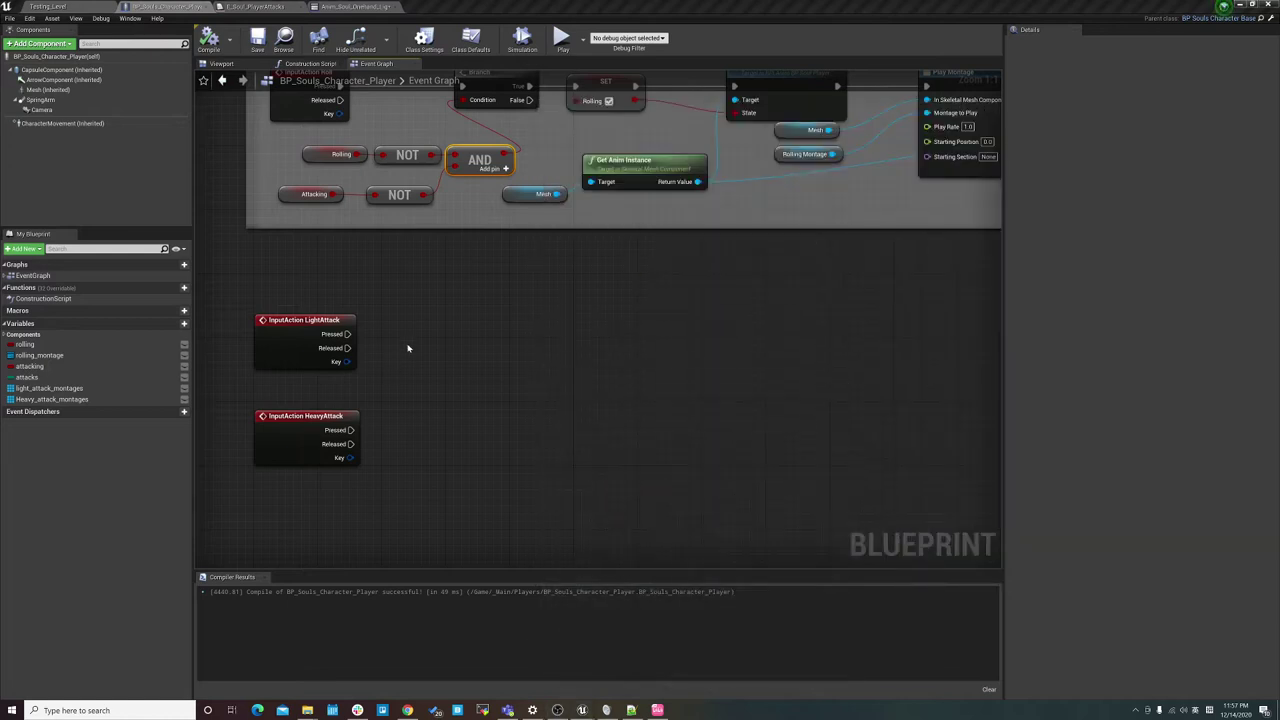
right_click_drag(457, 161, 534, 273)
right_click_drag(629, 524, 561, 461)
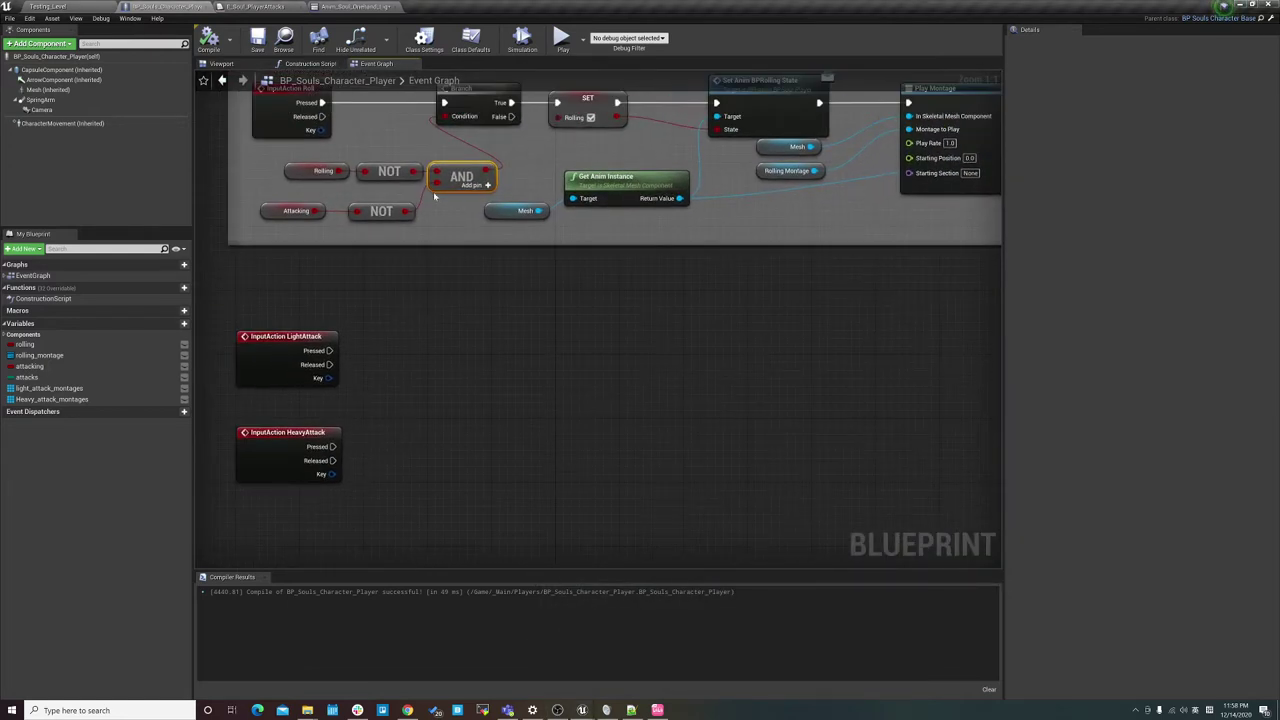
right_click_drag(348, 286, 391, 286)
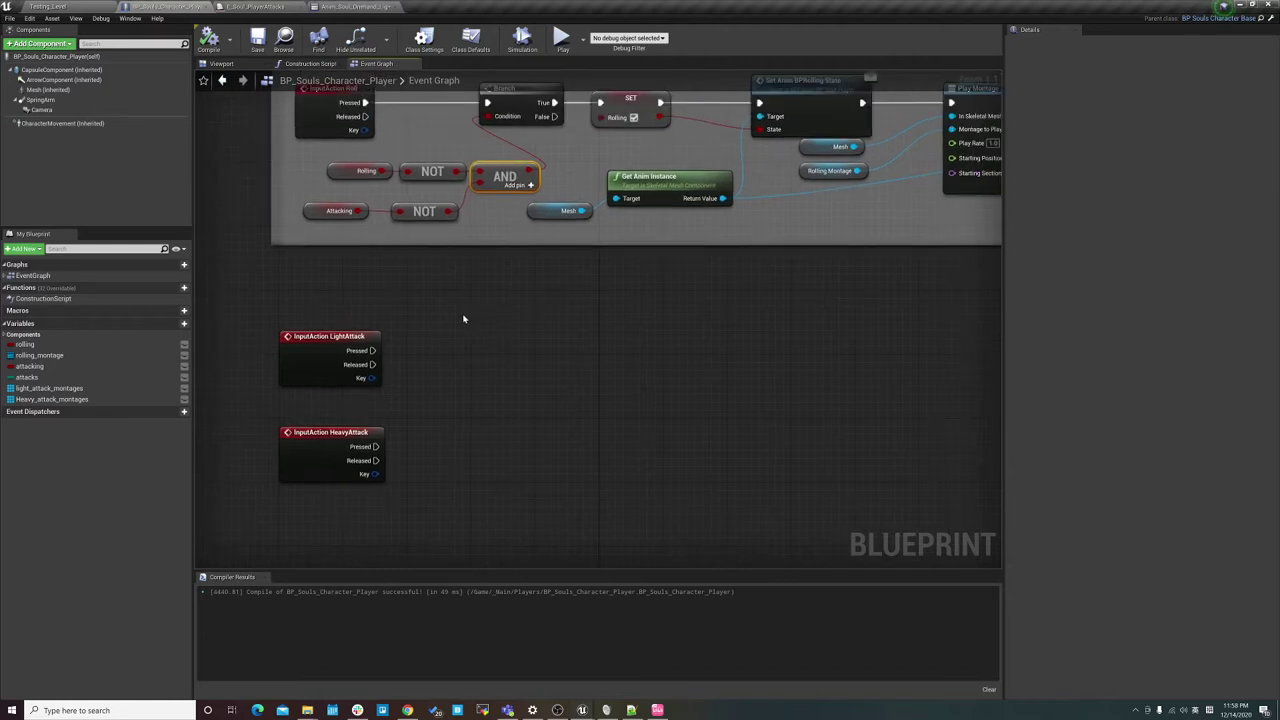
left_click_drag(368, 351, 500, 358)
left_click(466, 323)
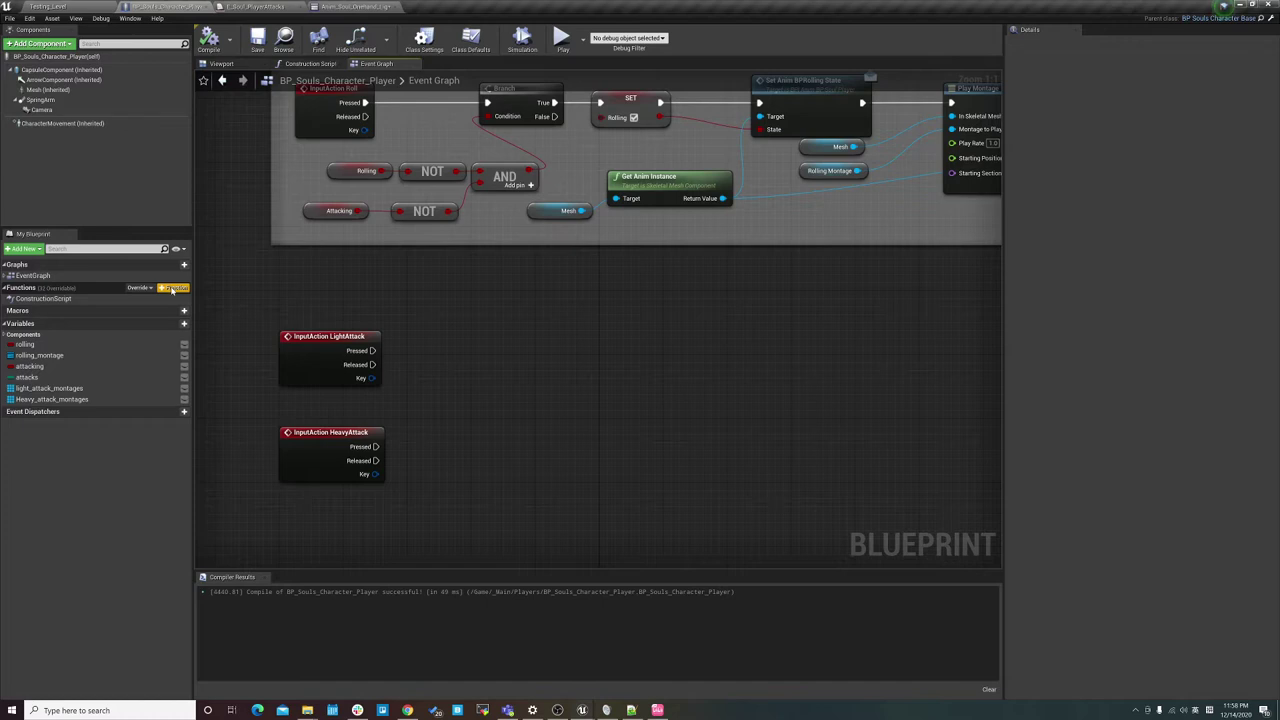
Create a function named TryAttackAndChooseMontage and position its entry node.
left_click(173, 288)
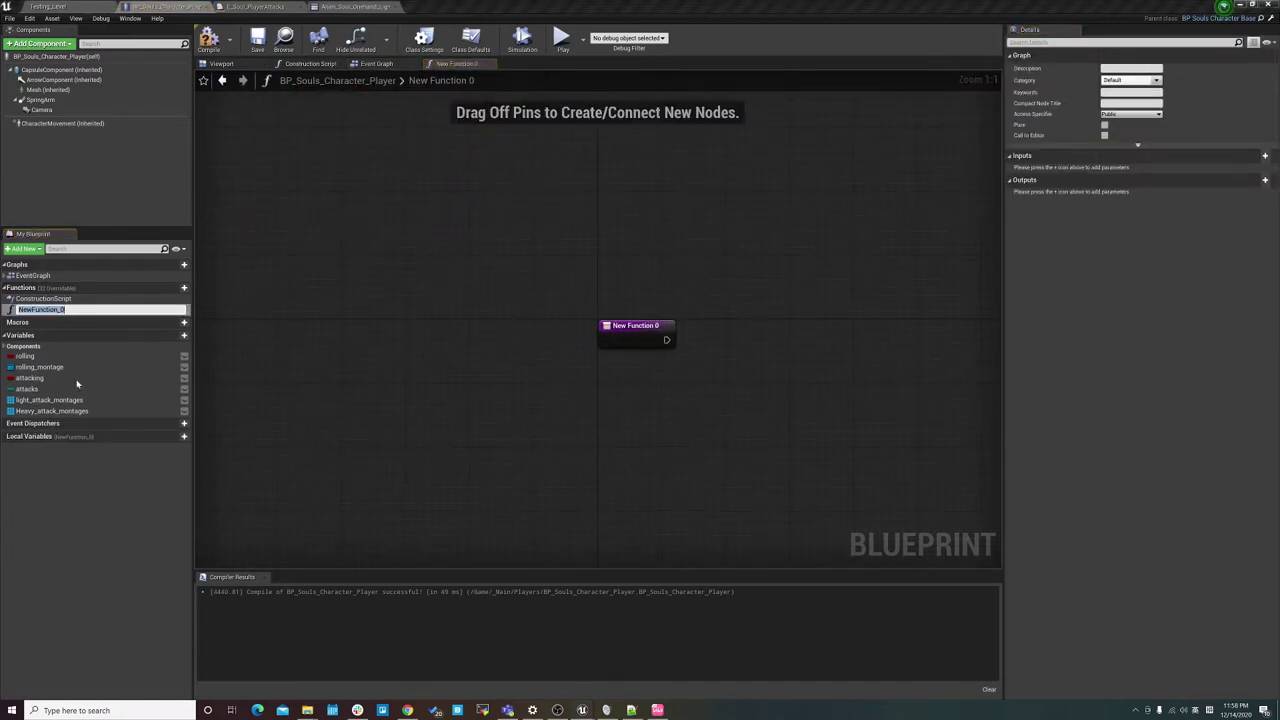
left_click(90, 310)
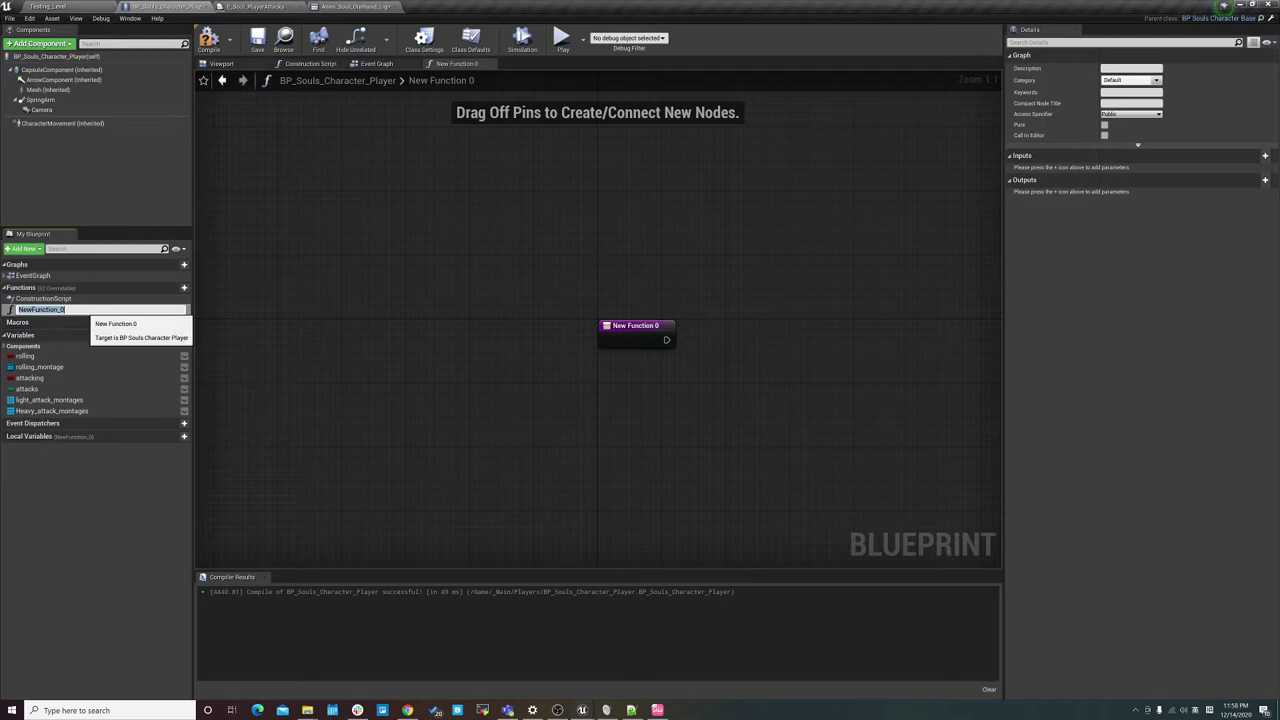
type("TryAttackAndChooseMontage")
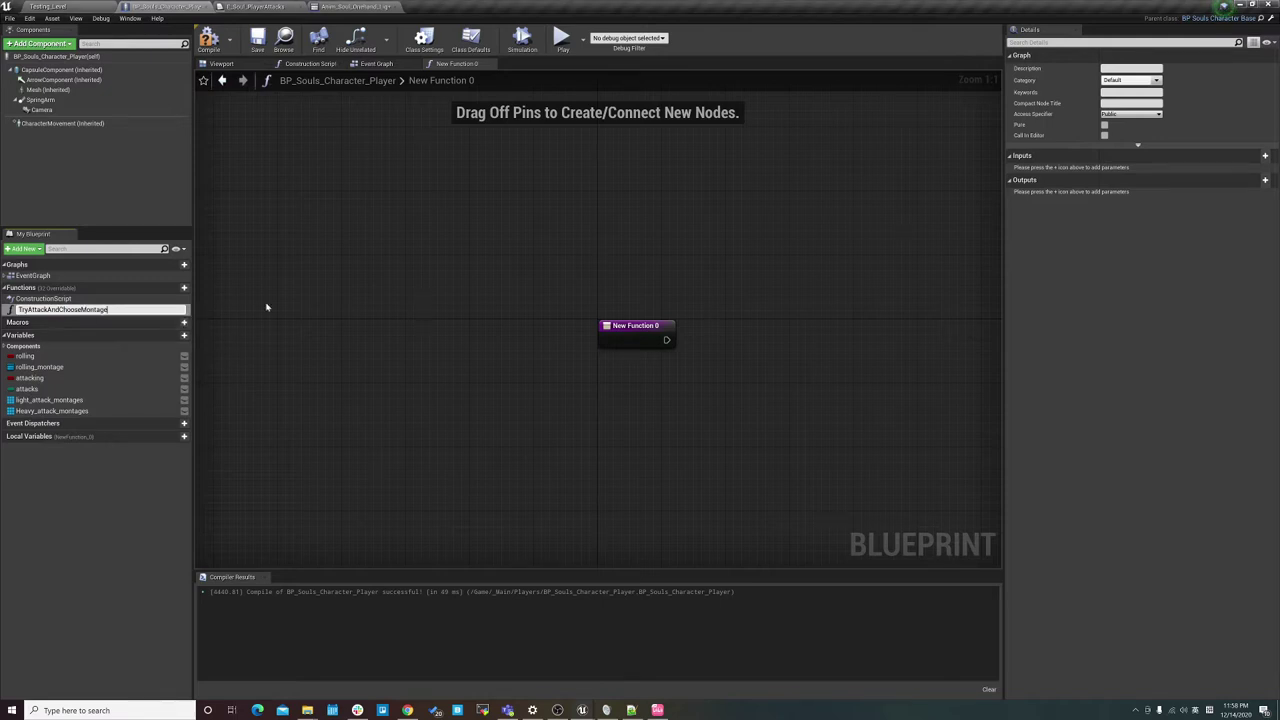
key("Return")
right_click_drag(514, 396, 320, 431)
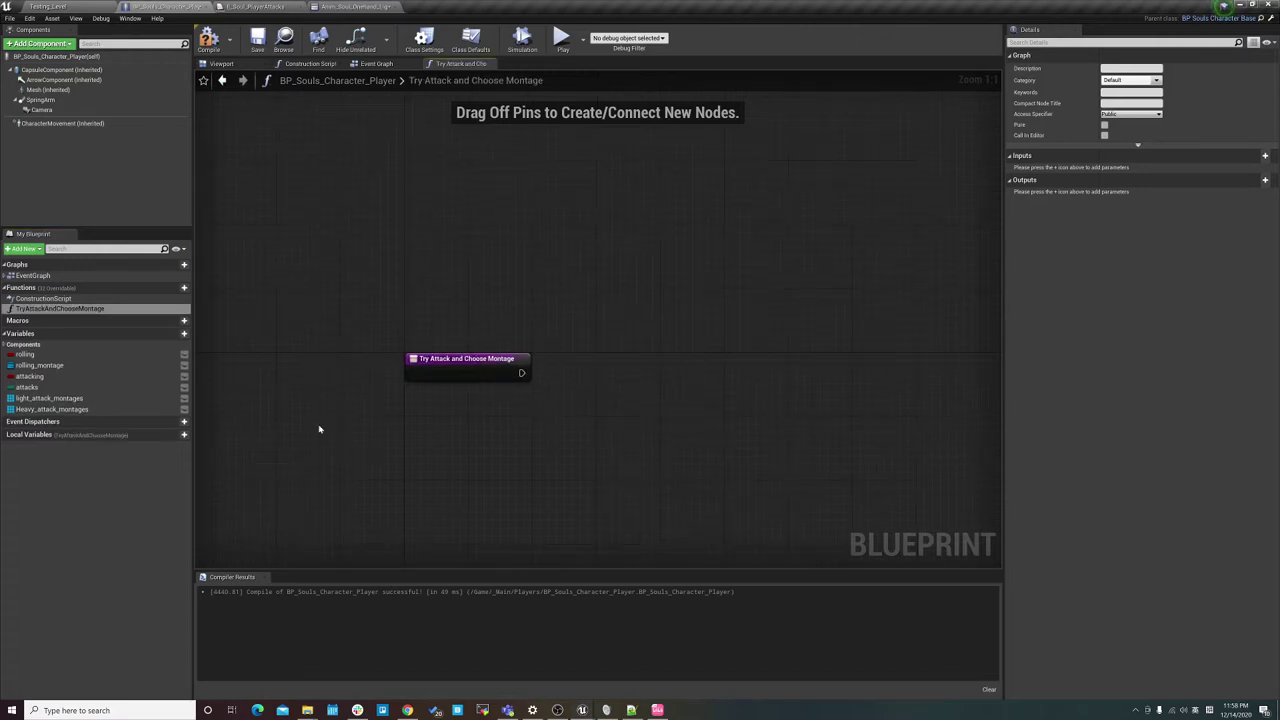
left_click_drag(440, 365, 396, 381)
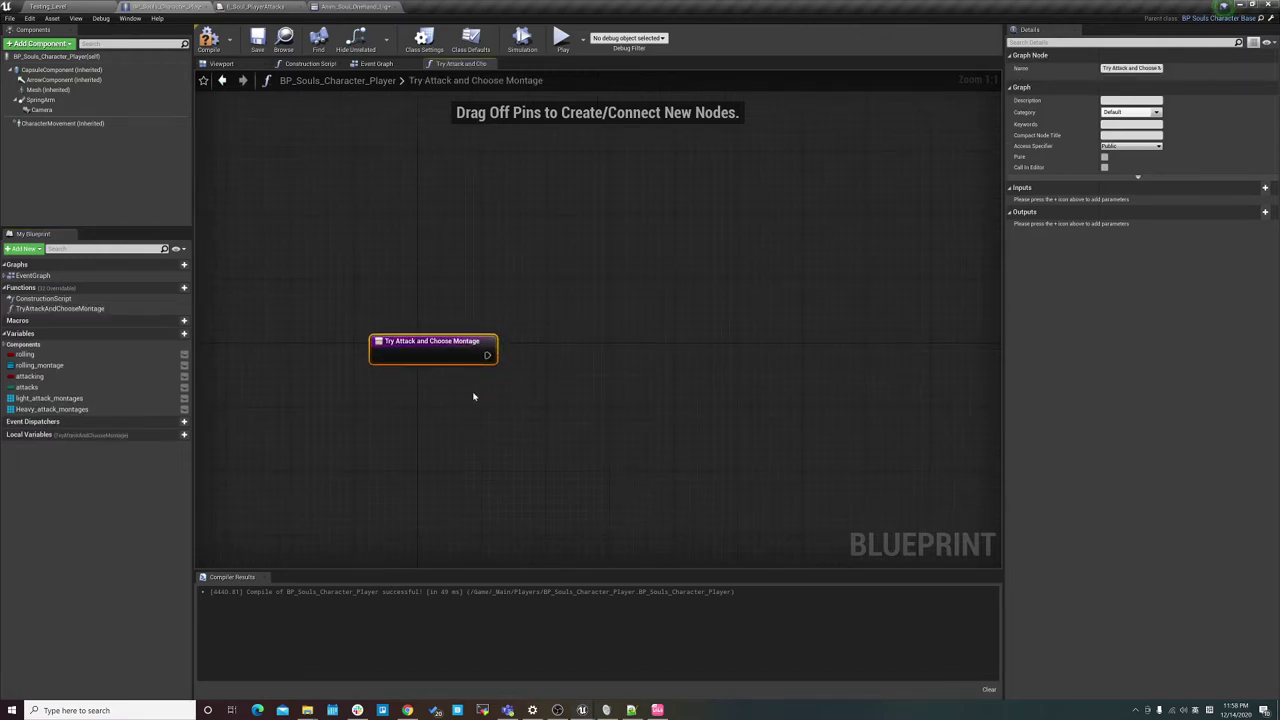
double_click(418, 341)
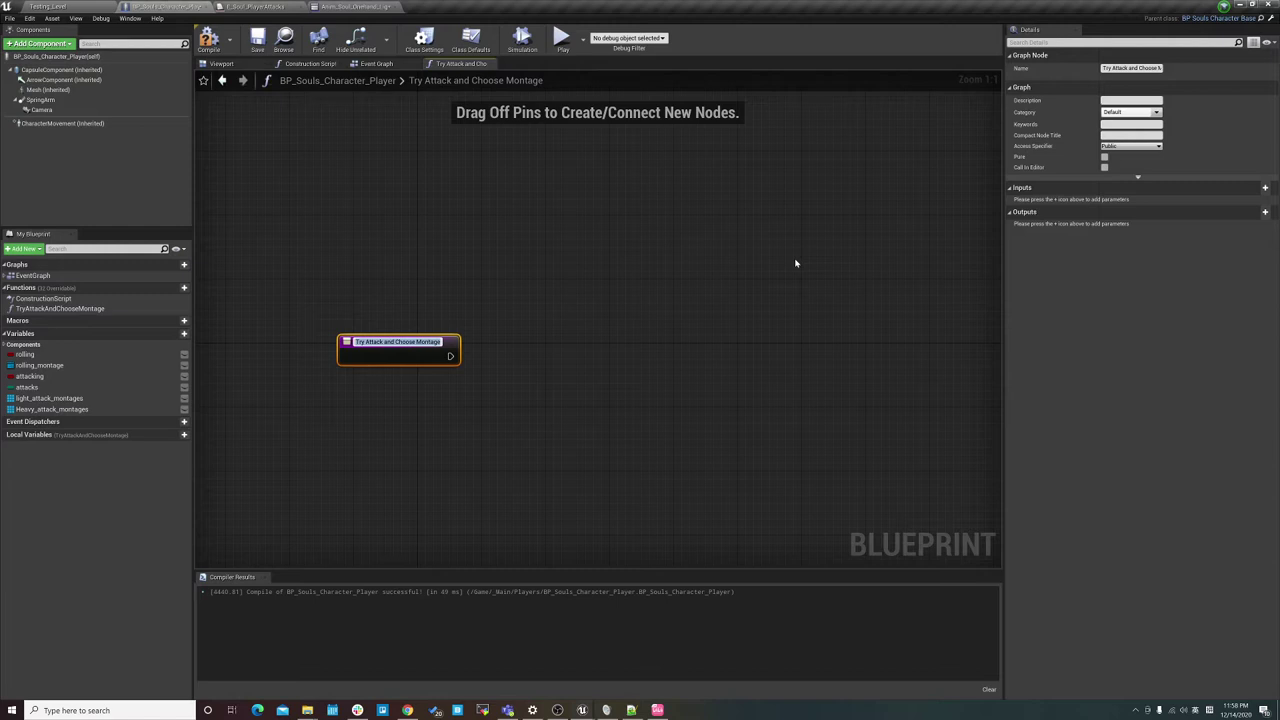
left_click(495, 349)
left_click(43, 309)
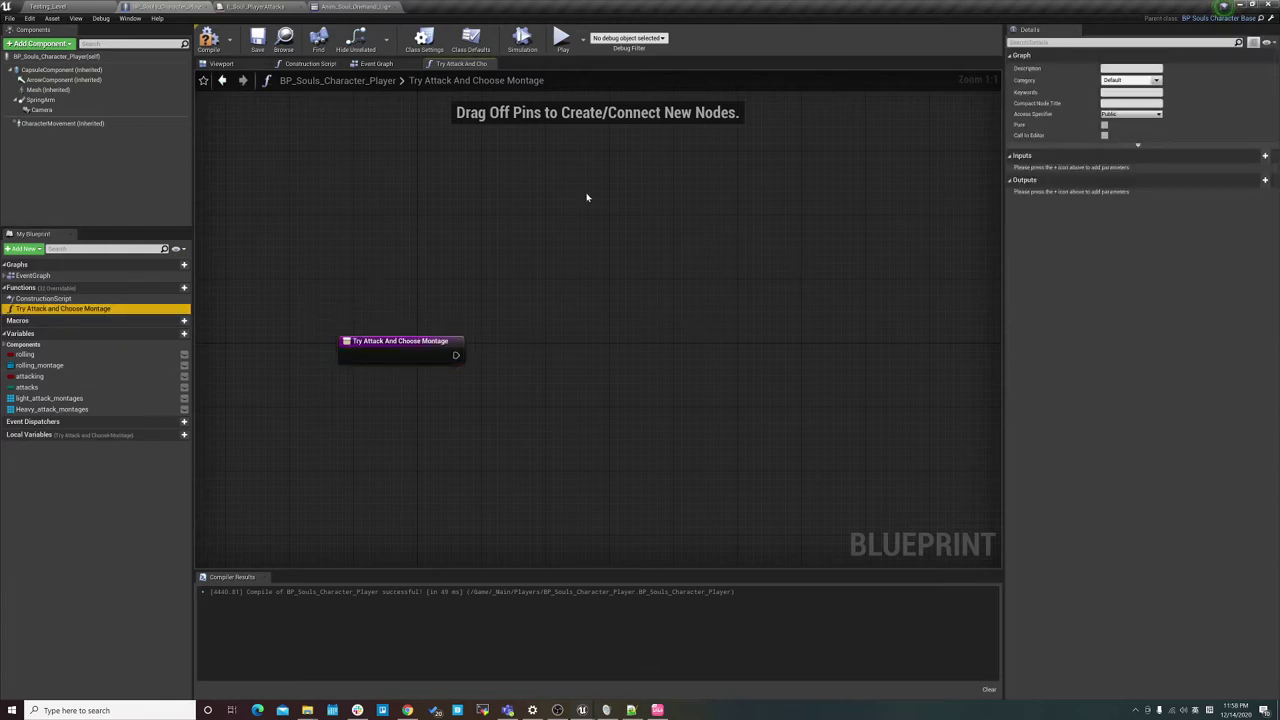
left_click(459, 66)
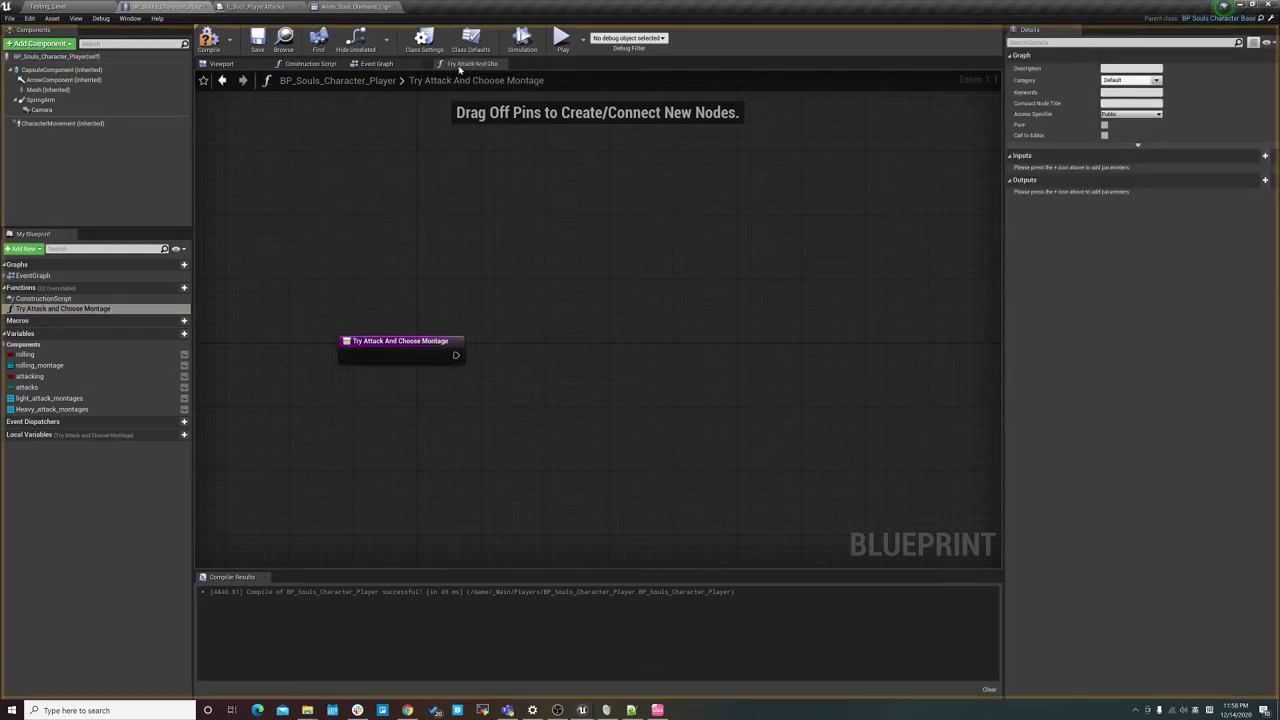
Add an E_Soul_PlayerAttacks input parameter and an output parameter to the function.
right_click_drag(666, 357, 621, 361)
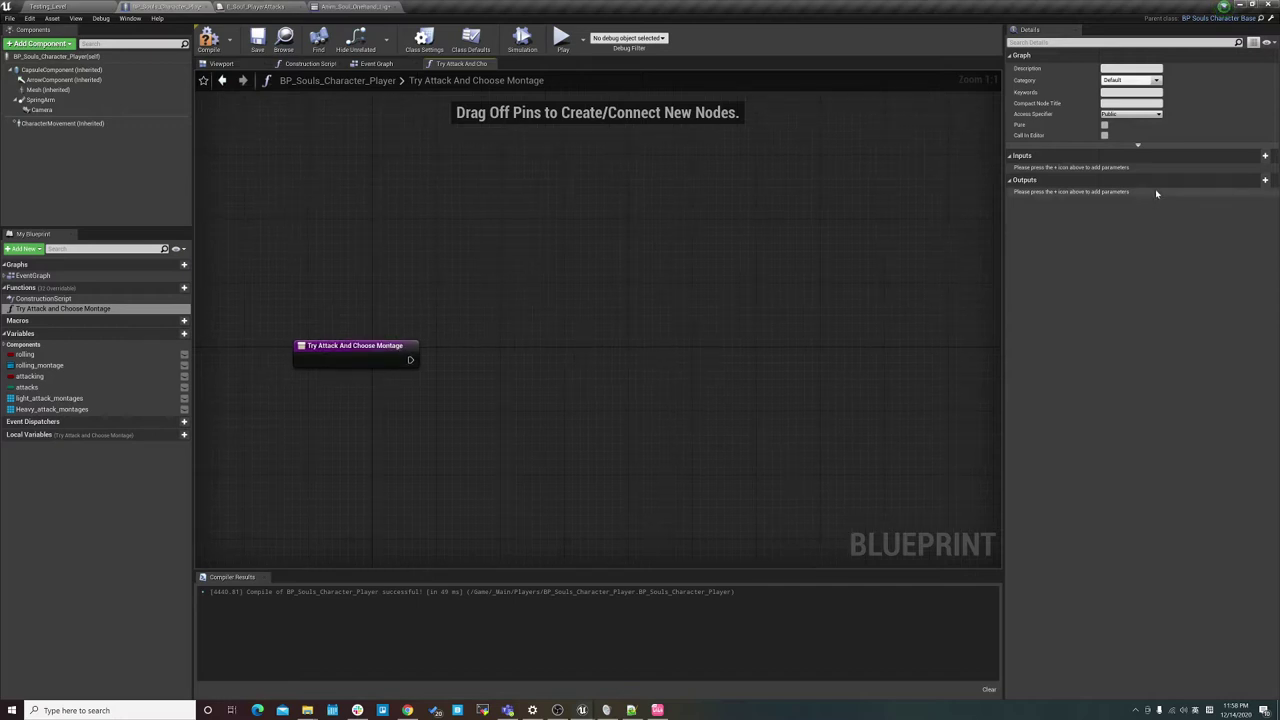
left_click(1264, 156)
left_click(1265, 180)
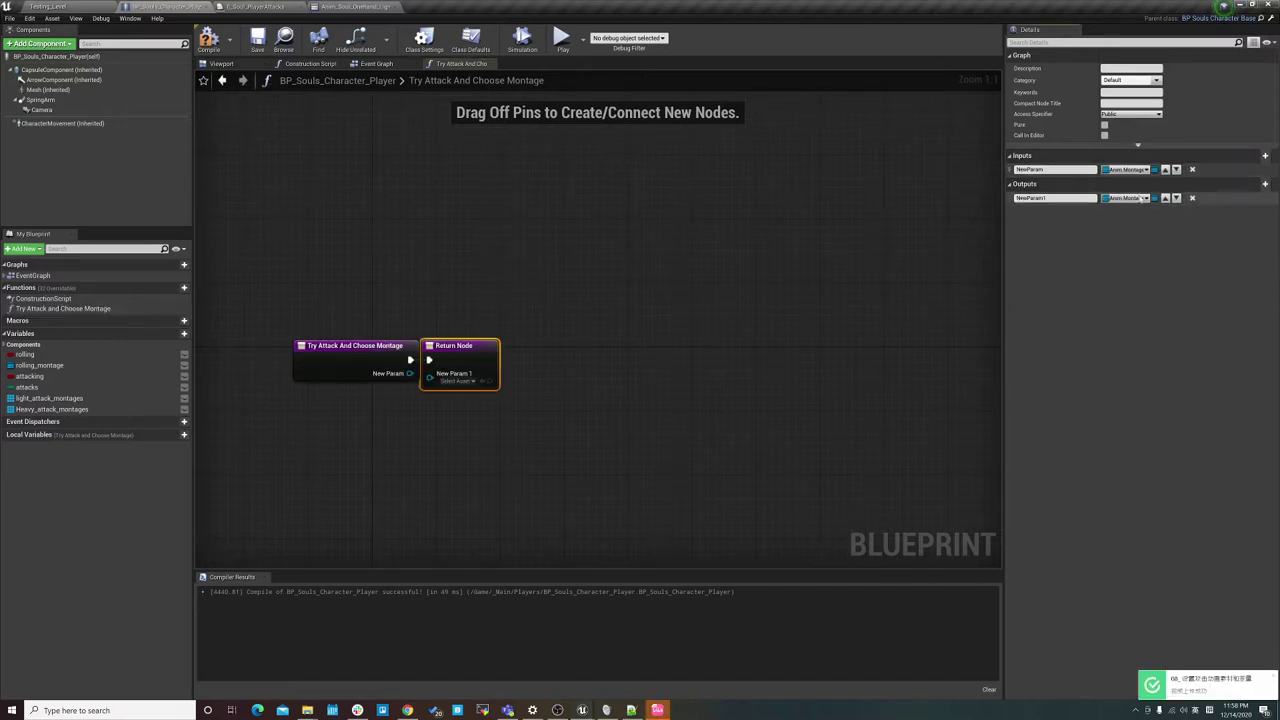
left_click(1066, 168)
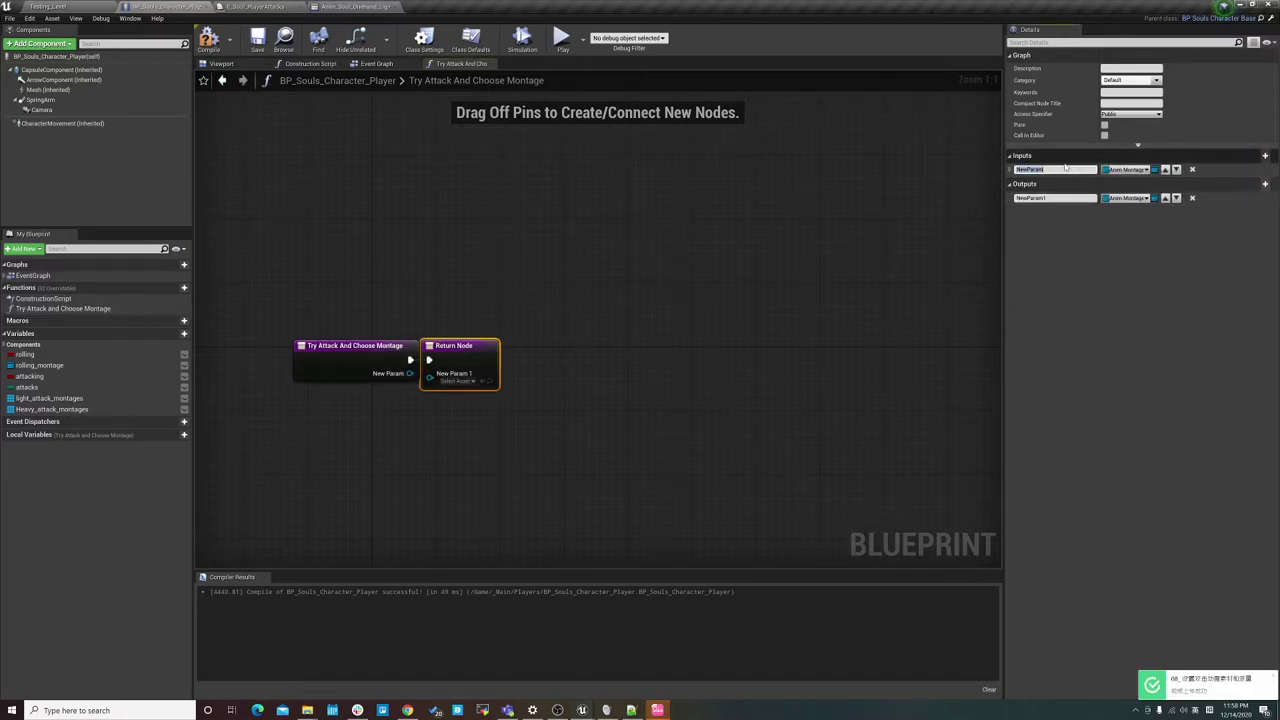
left_click(1127, 169)
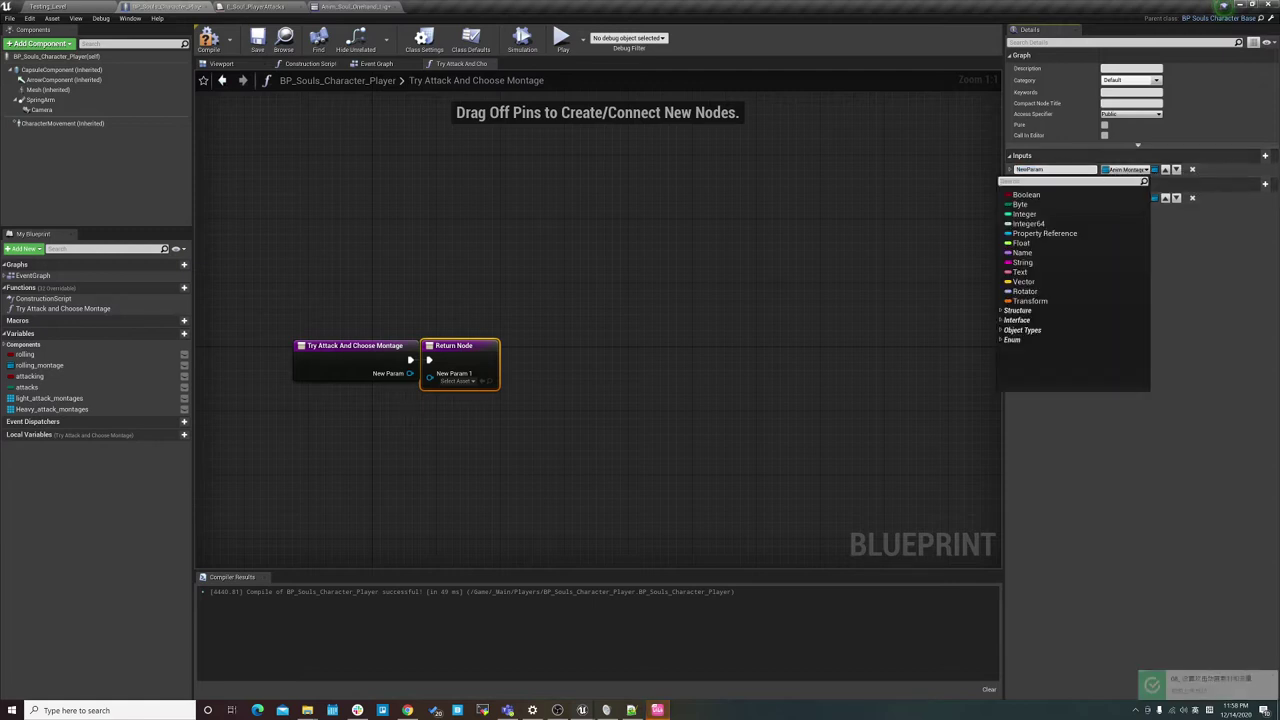
type("e")
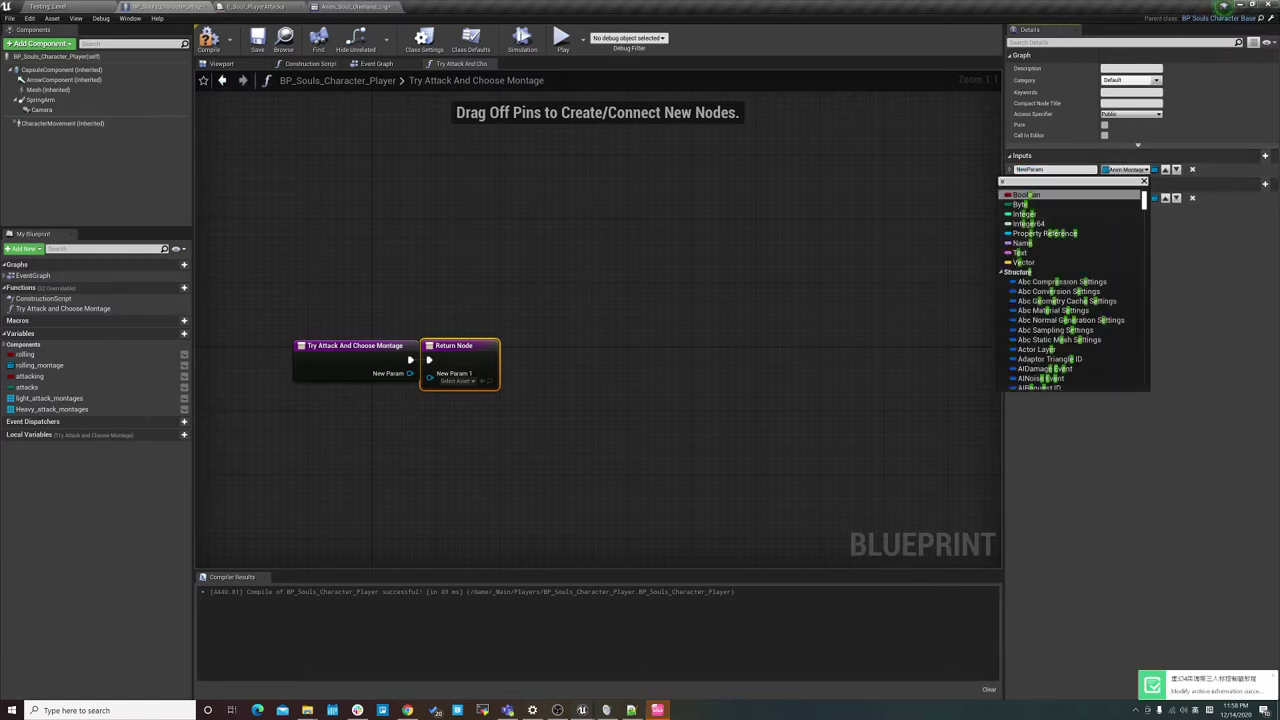
type("_soul")
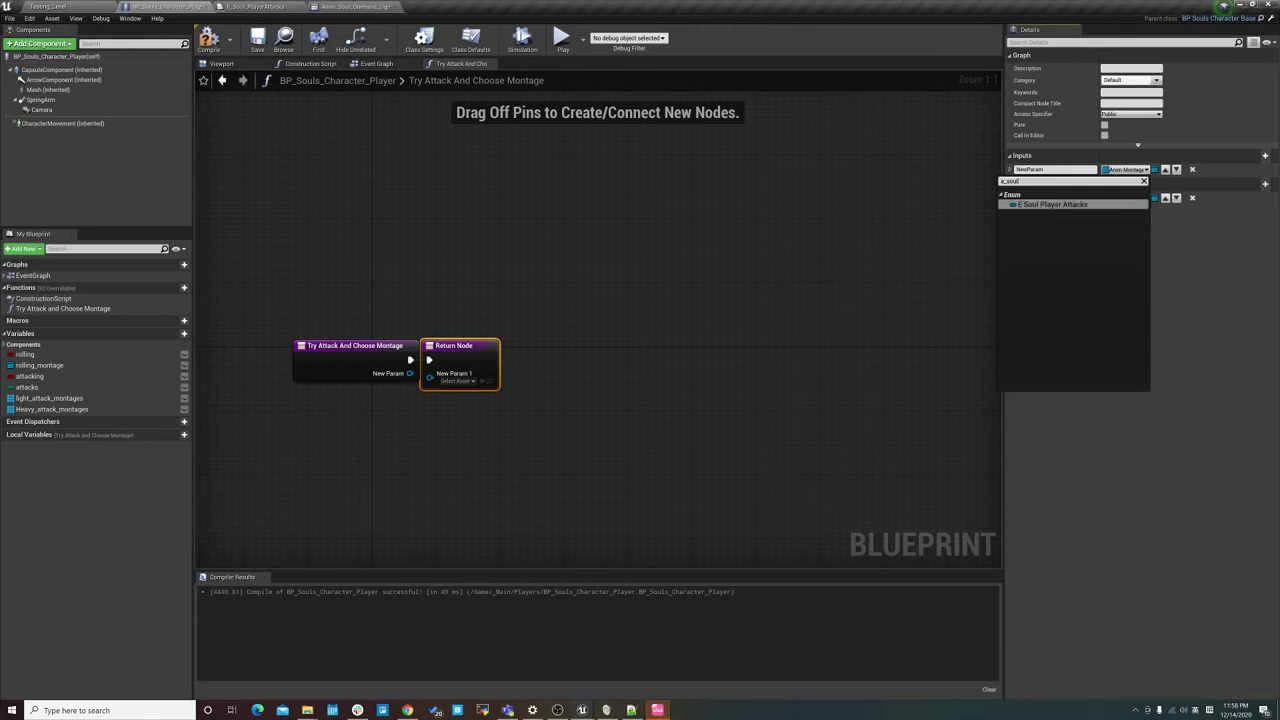
left_click(1060, 205)
left_click(1093, 169)
type("attack")
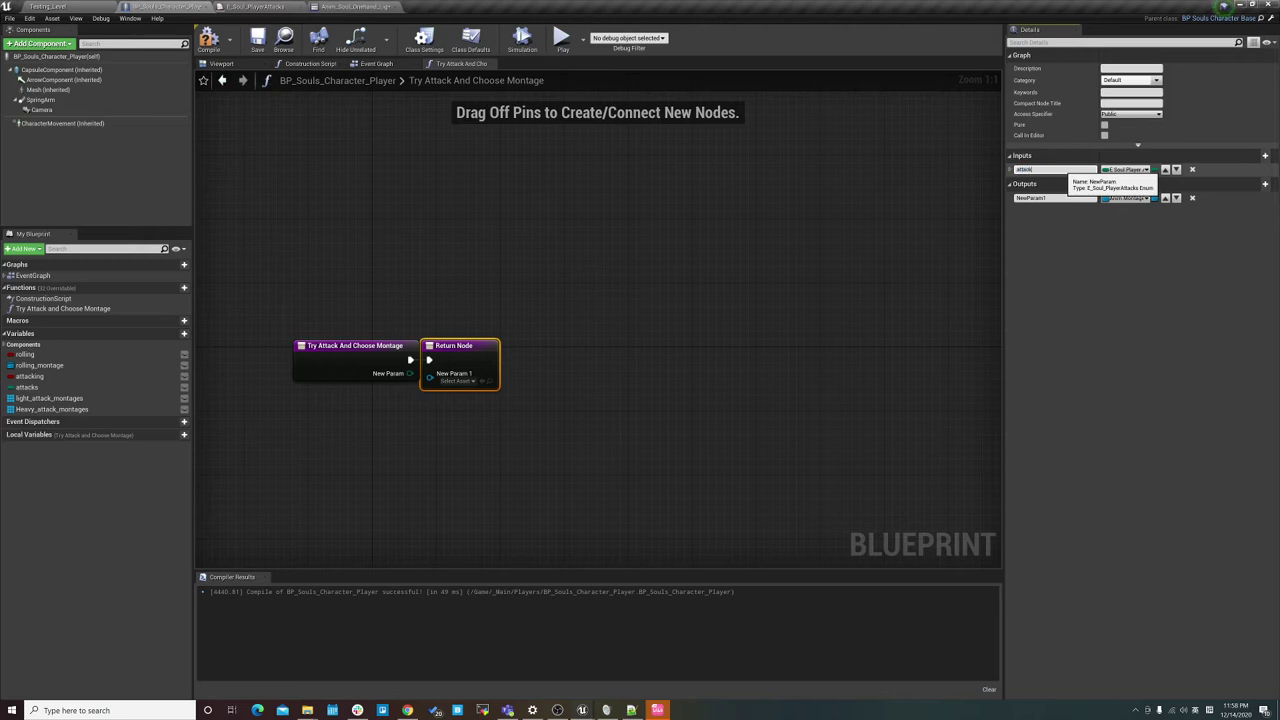
left_click(1040, 198)
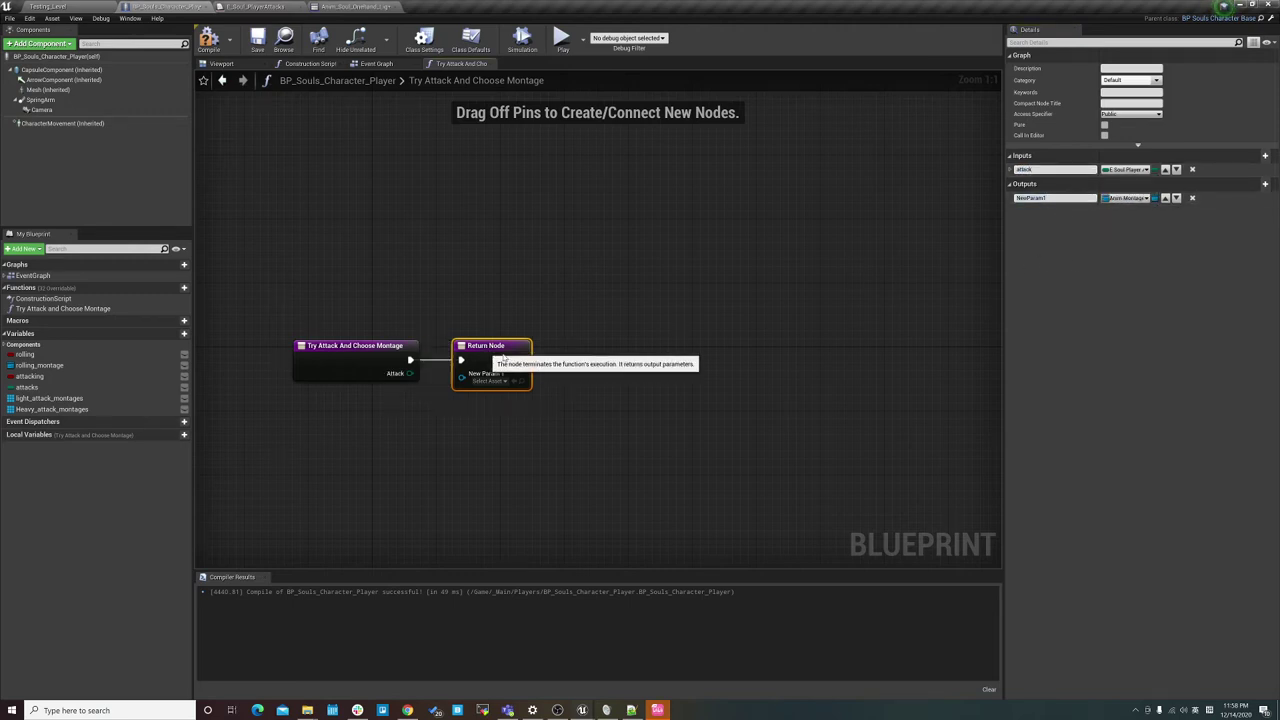
Move the Return Node right and drag the Rolling variable into the graph.
left_click_drag(460, 362, 556, 370)
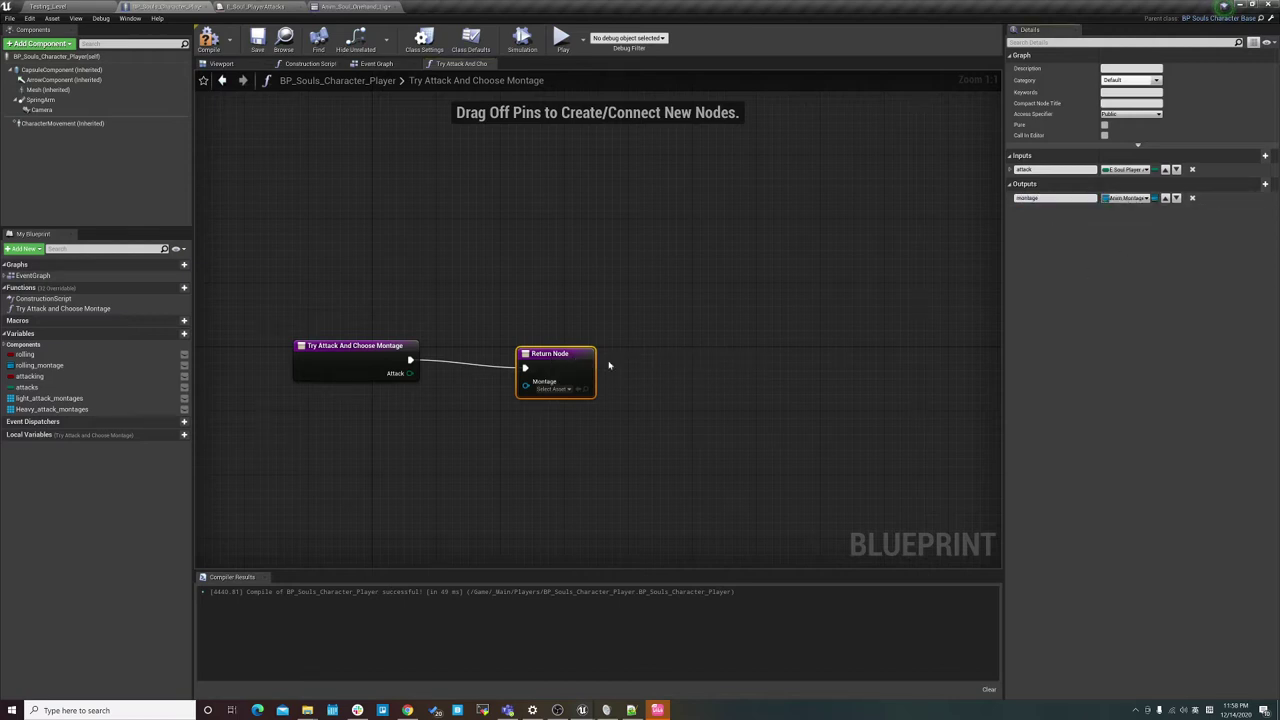
left_click_drag(553, 356, 665, 348)
left_click(714, 338)
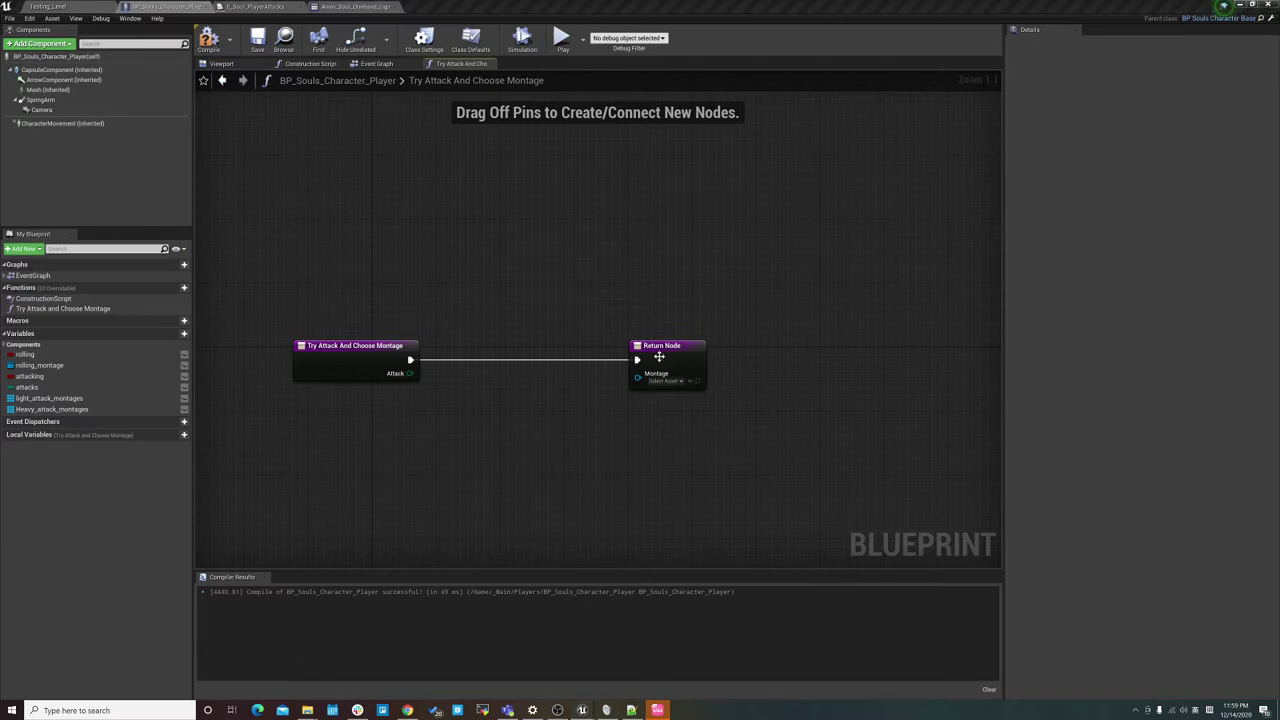
left_click_drag(659, 356, 737, 357)
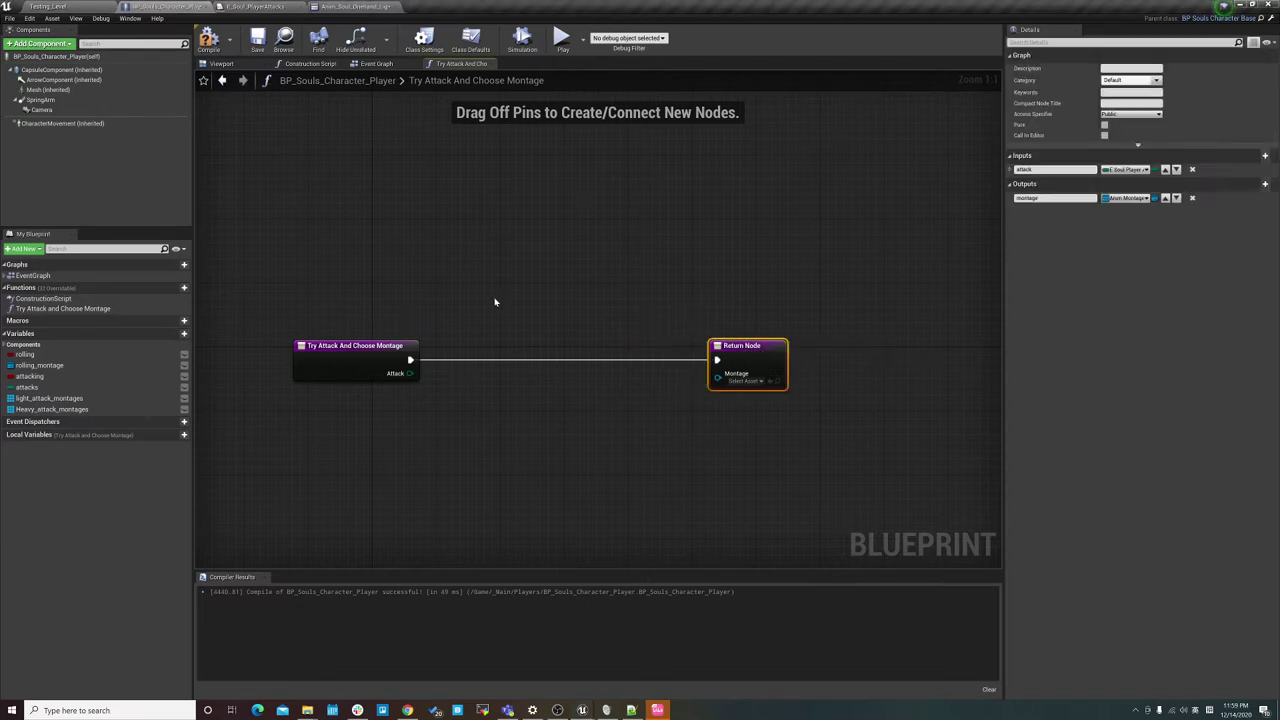
right_click_drag(494, 302, 391, 279)
left_click_drag(24, 355, 267, 408)
Place Rolling and Attacking getters and add a NOT node from Rolling.
left_click(289, 418)
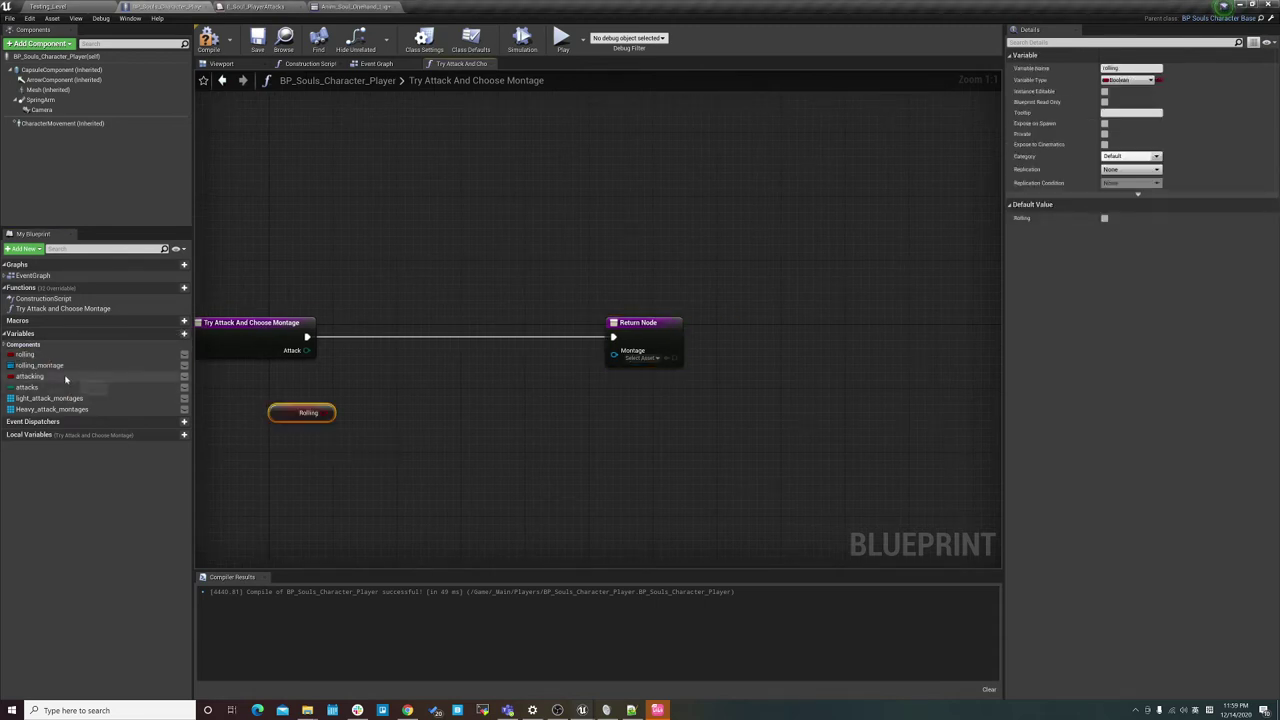
left_click_drag(29, 376, 270, 460)
left_click(276, 457)
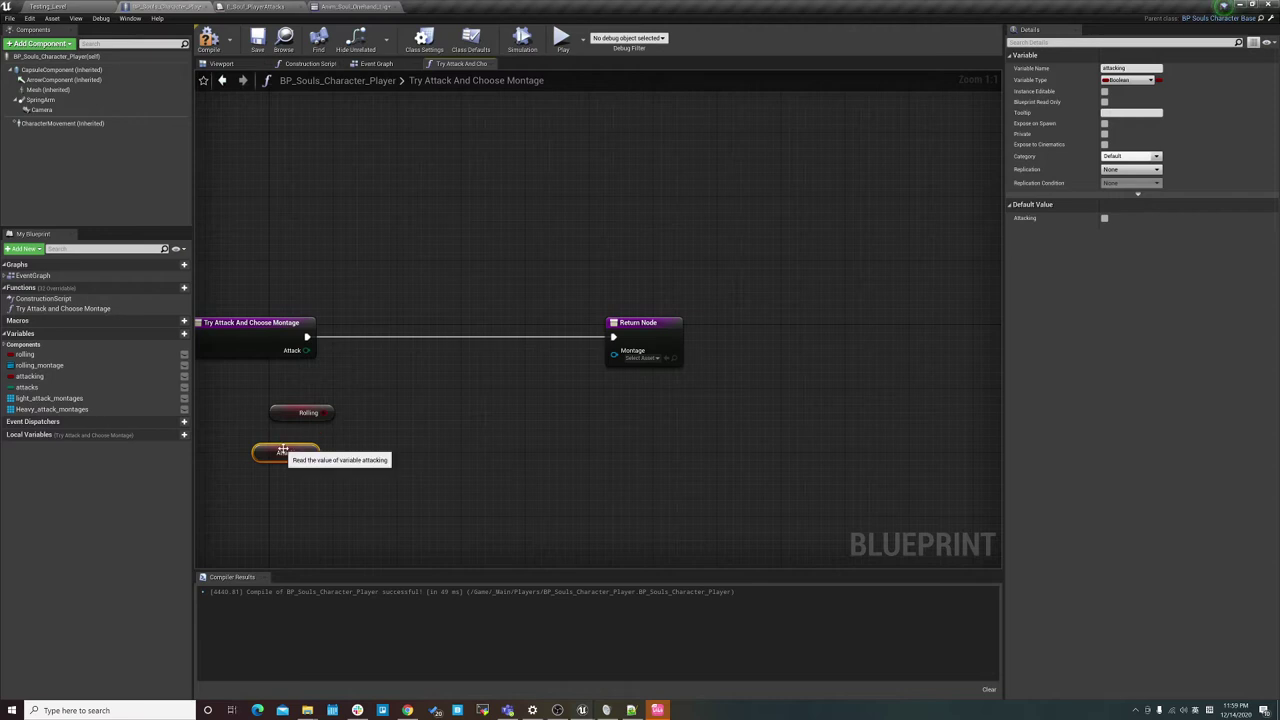
left_click_drag(331, 412, 380, 410)
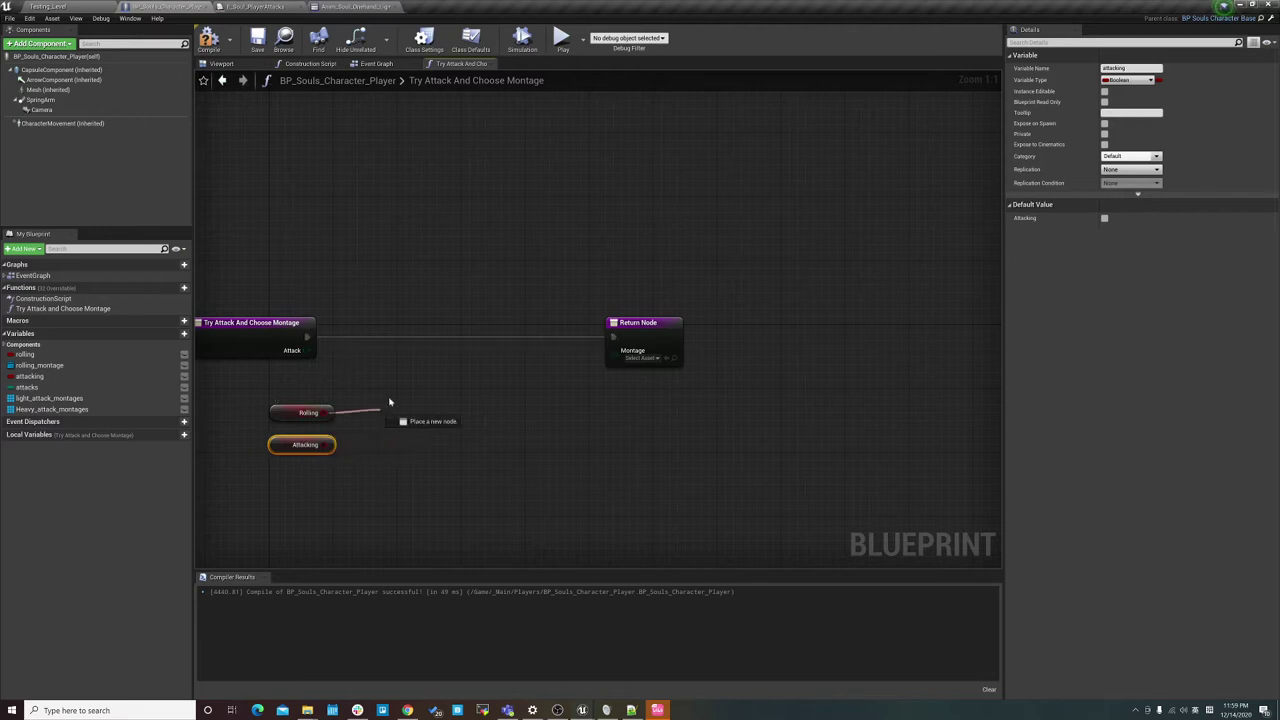
type("not")
key("Return")
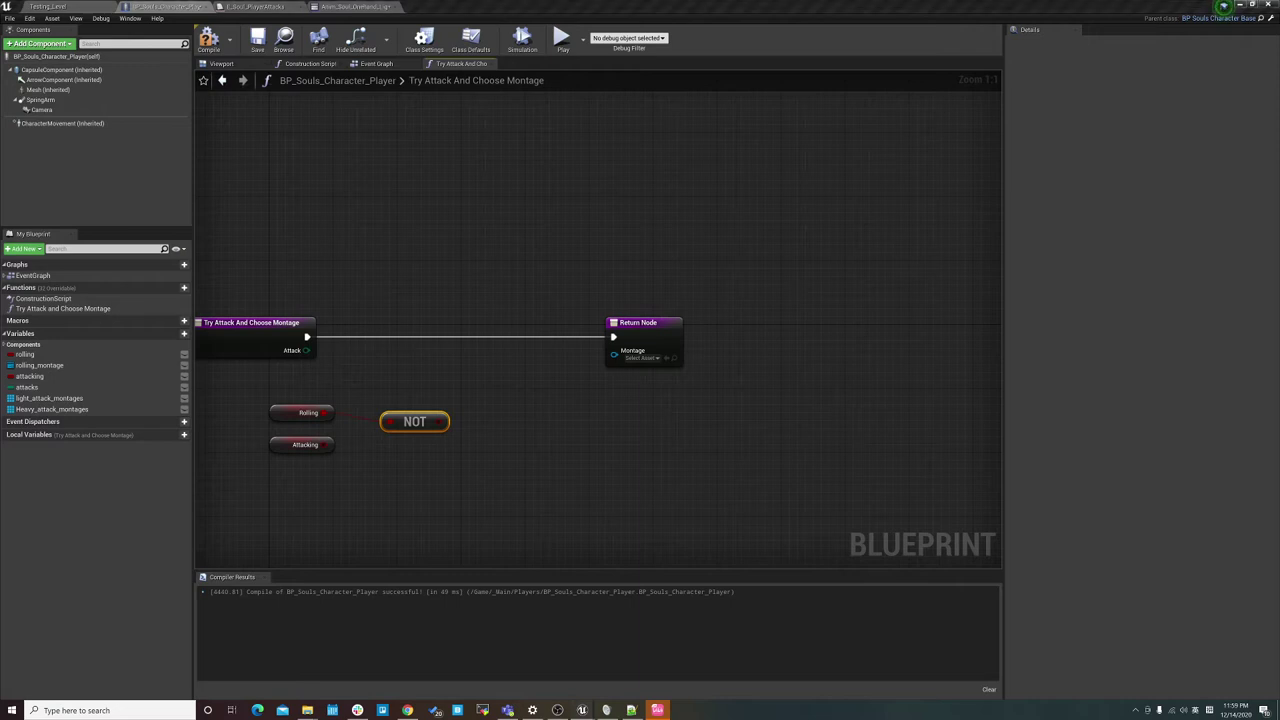
Paste the copied Rolling, Attacking, NOT and AND nodes, deleting the redundant ones.
left_click(321, 509)
key("ctrl+v")
left_click_drag(228, 390, 446, 450)
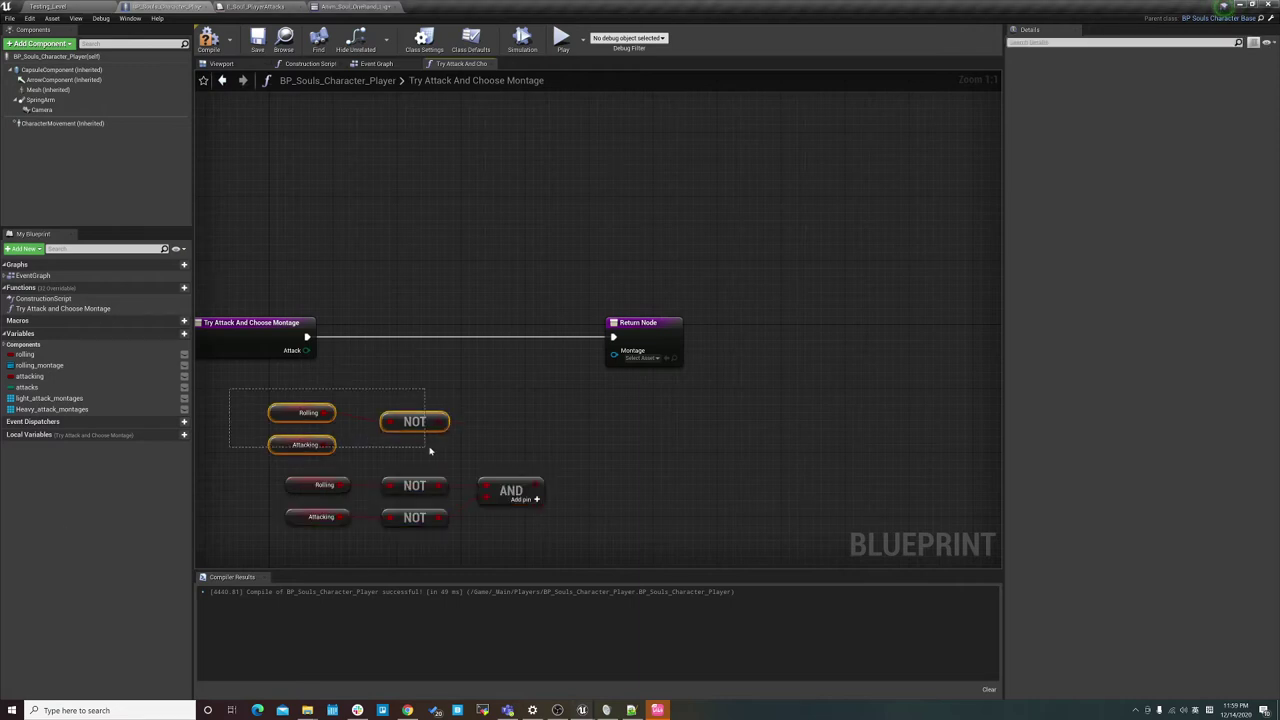
key("Delete")
left_click_drag(294, 443, 594, 557)
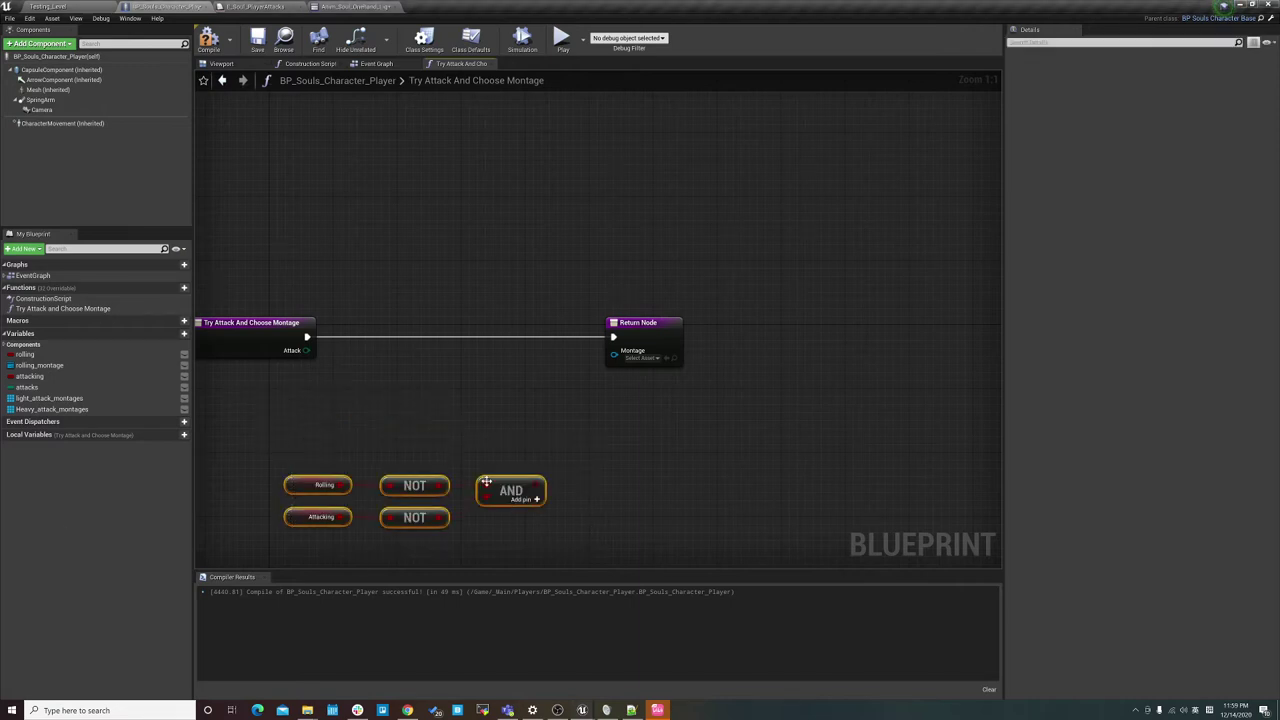
left_click_drag(499, 482, 394, 440)
right_click_drag(394, 440, 553, 450)
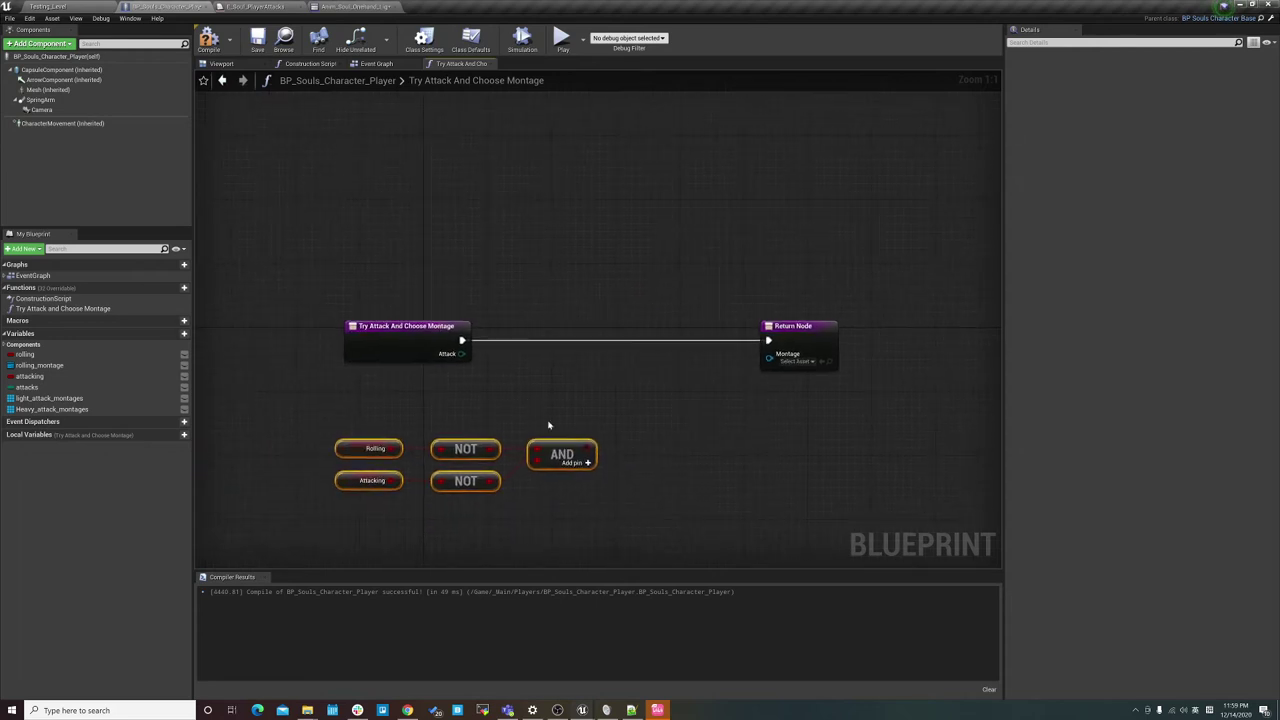
mouse_move(553, 450)
left_mouse_down()
mouse_move(506, 444)
mouse_move(530, 358)
left_mouse_up()
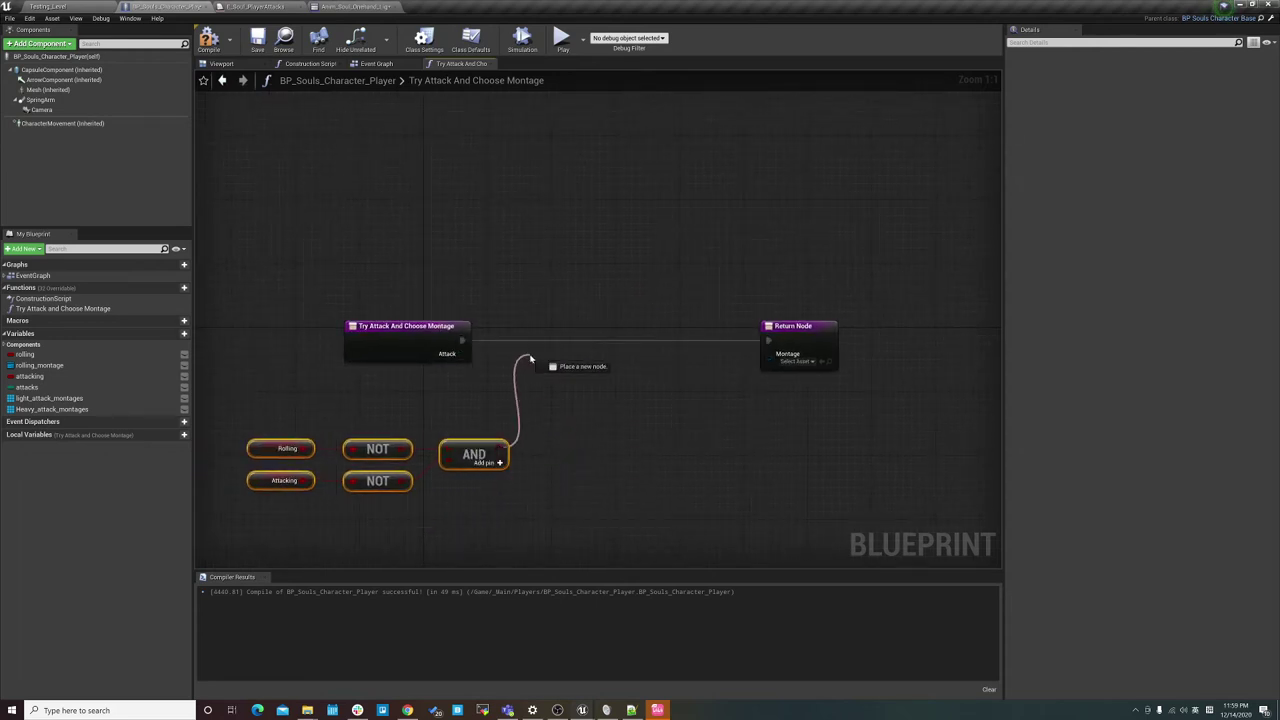
Add a Branch after the function entry and move the Return Node right.
type("branch")
key("Return")
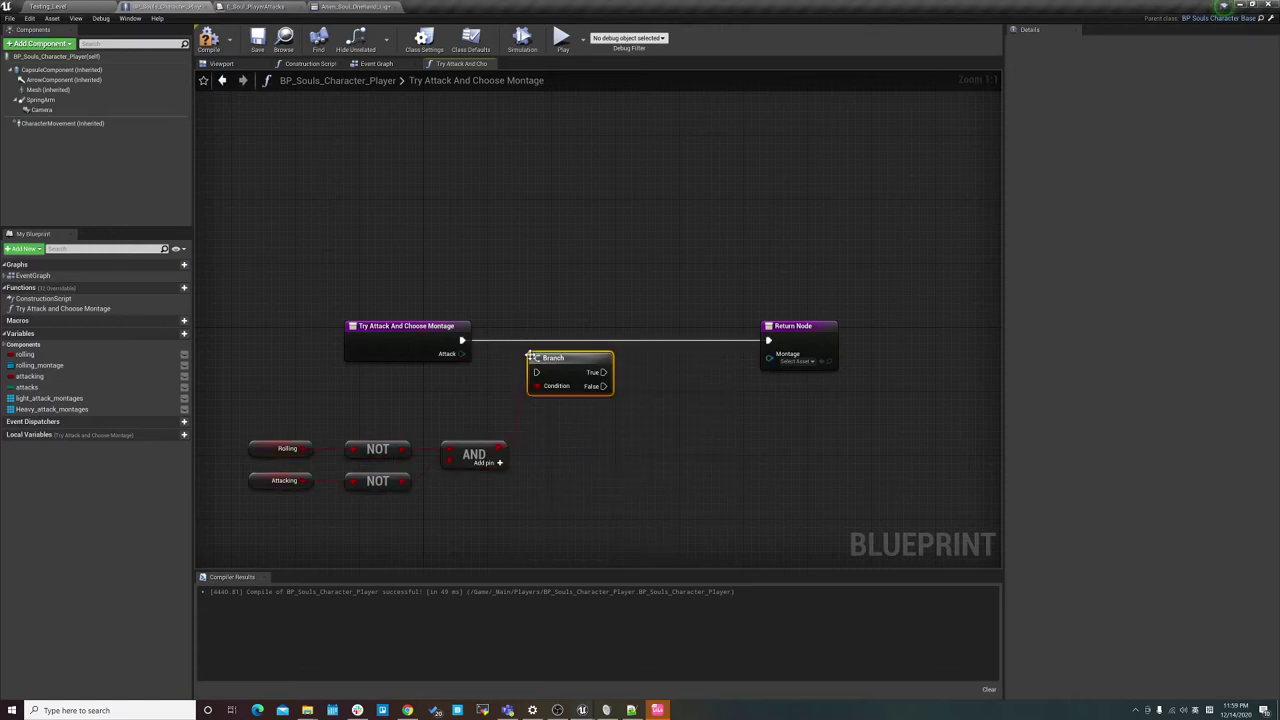
left_click_drag(537, 352, 545, 337)
mouse_move(462, 340)
left_mouse_down()
mouse_move(545, 358)
mouse_move(544, 341)
left_mouse_up()
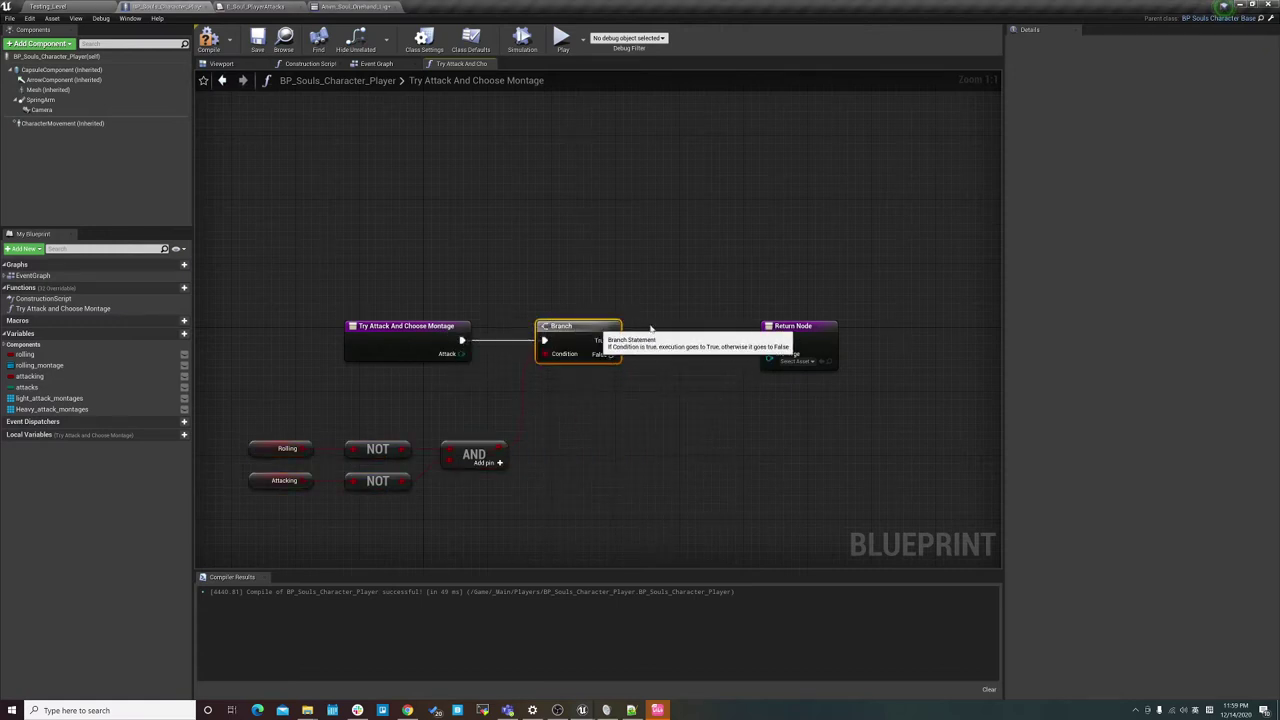
left_click(788, 330)
left_click_drag(788, 327, 858, 334)
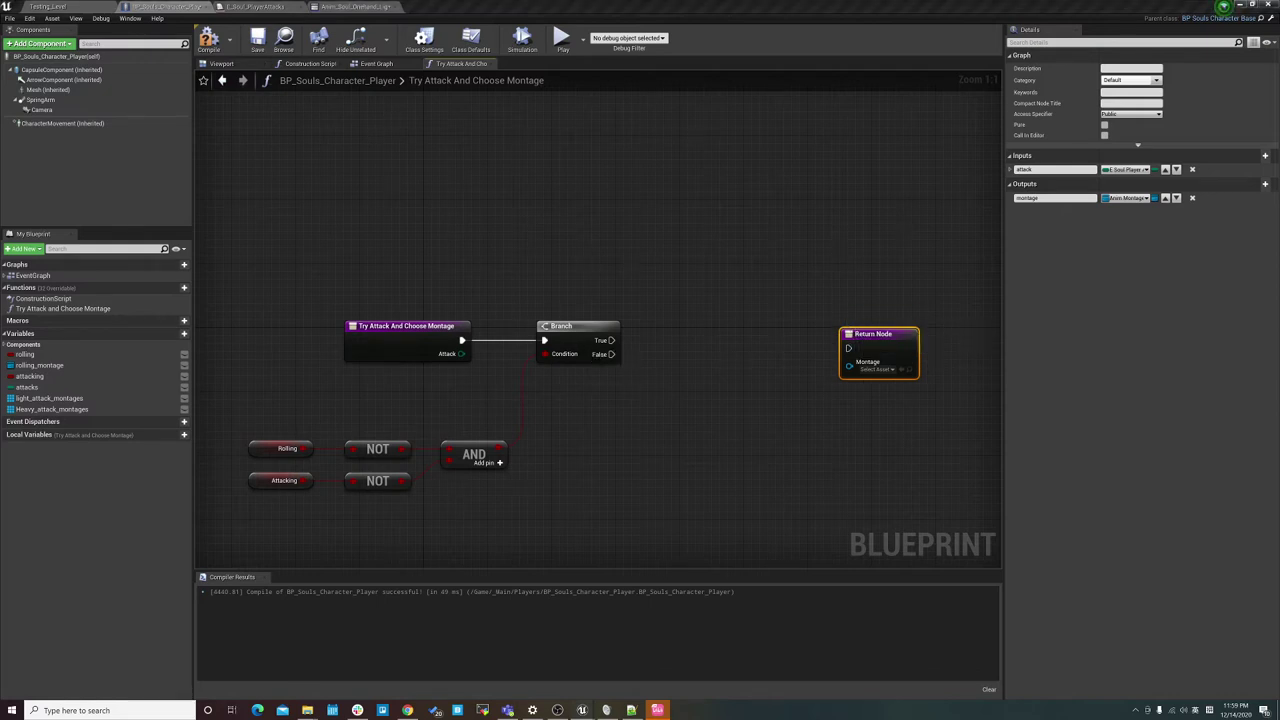
Duplicate the Return Node, wire Branch False into the copy, and arrange both Return Nodes.
key("ctrl+w")
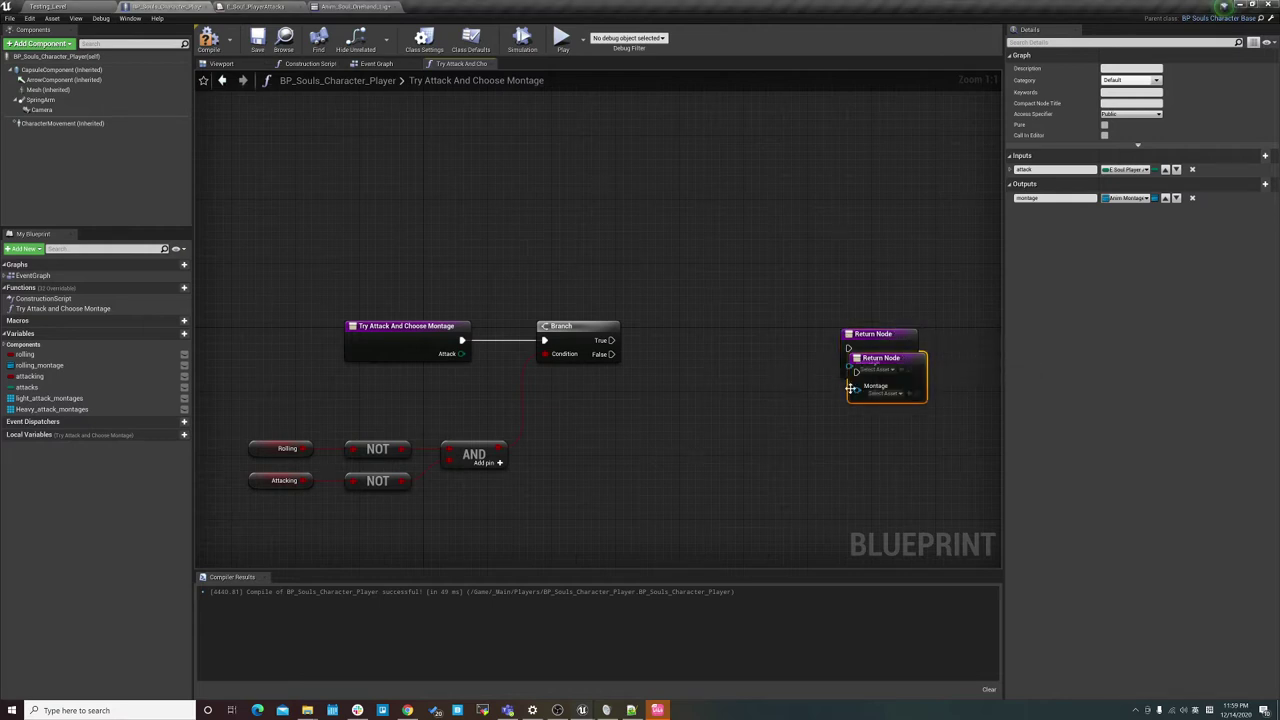
left_click_drag(853, 385, 733, 441)
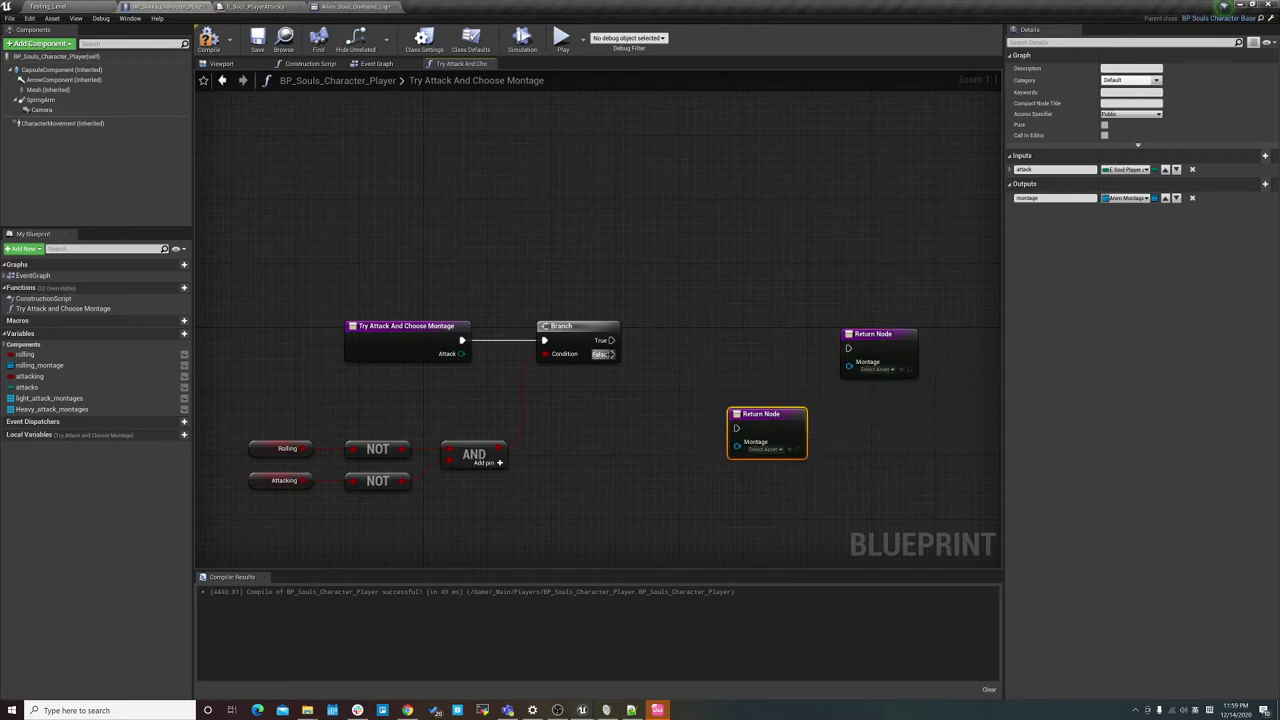
left_click_drag(611, 354, 737, 429)
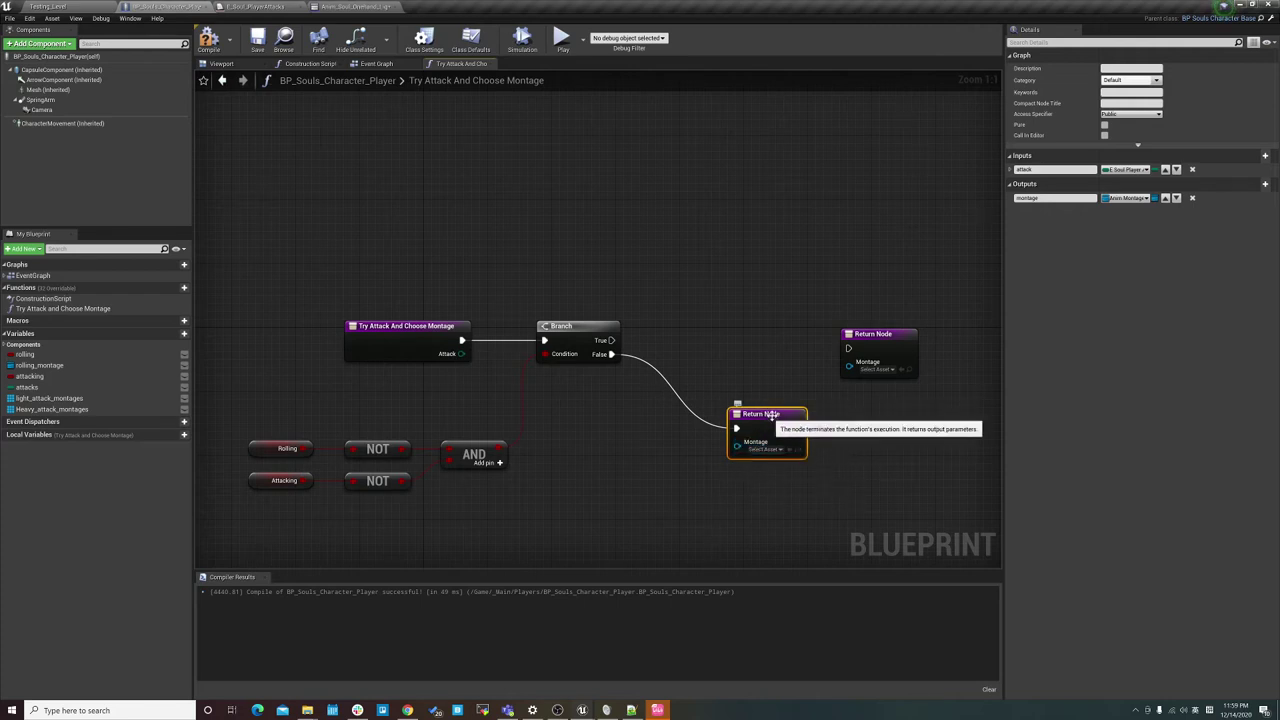
left_click_drag(758, 412, 734, 412)
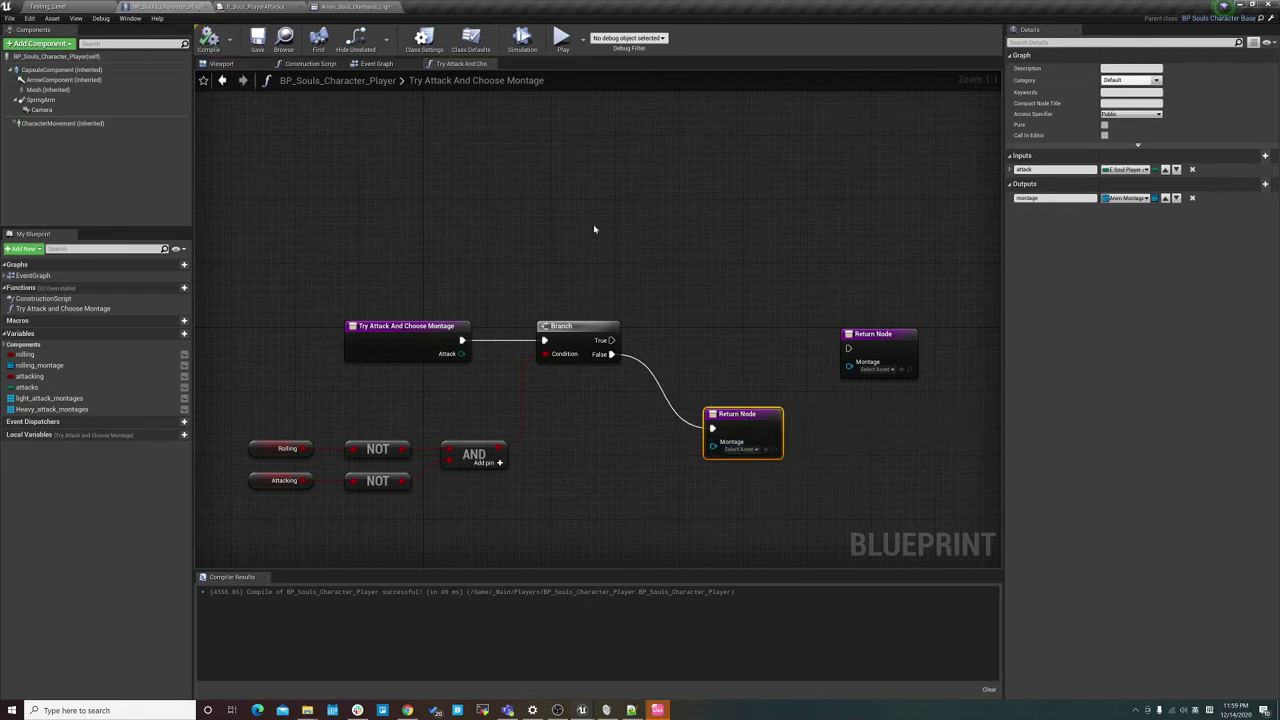
right_click_drag(593, 224, 529, 212)
mouse_move(810, 322)
left_mouse_down()
mouse_move(812, 307)
mouse_move(868, 305)
left_mouse_up()
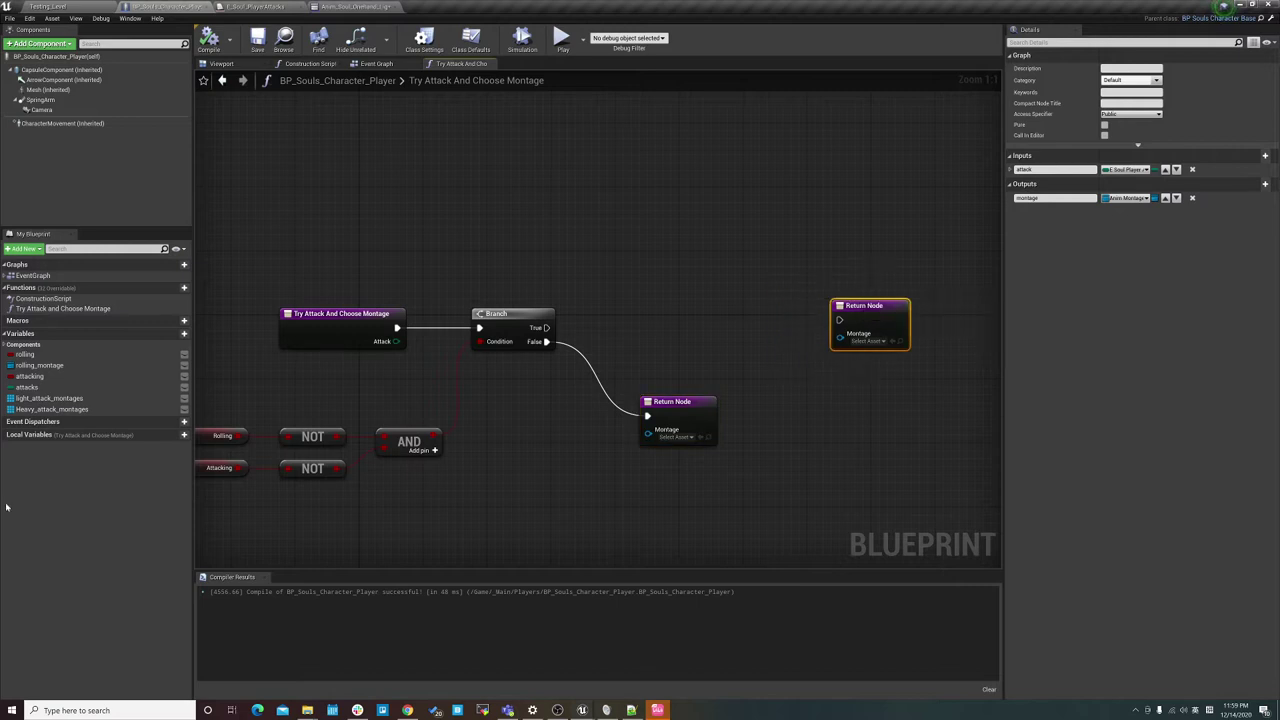
right_click_drag(660, 395, 548, 422)
left_click_drag(564, 418, 515, 443)
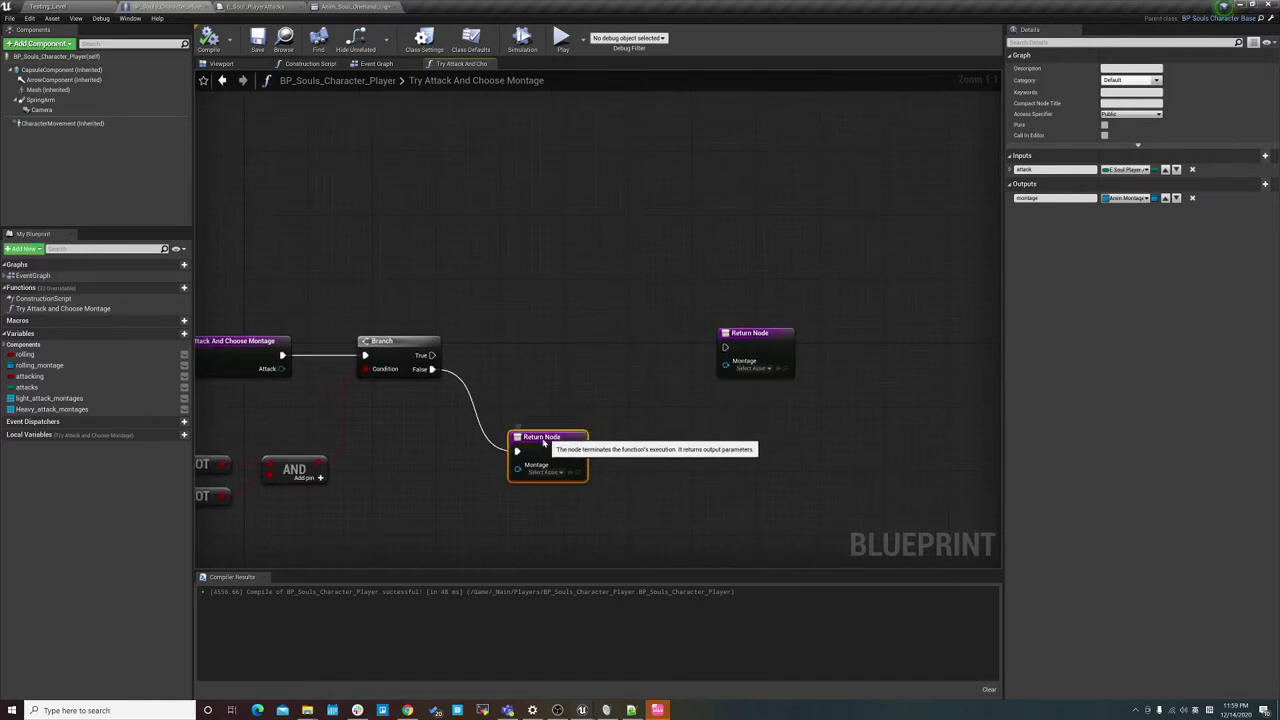
left_click_drag(728, 328, 735, 326)
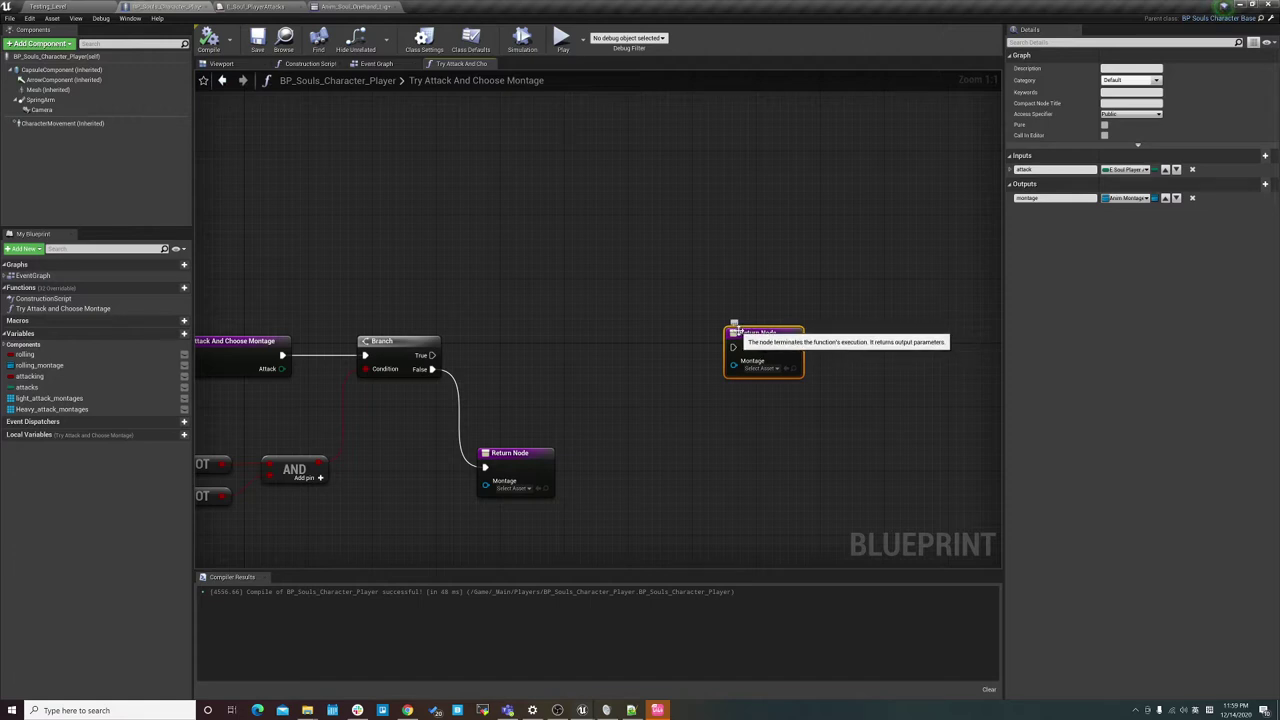
left_click_drag(281, 368, 555, 378)
Place a Switch on E_Soul_PlayerAttacks from Attack and wire Branch True into it.
type("switch")
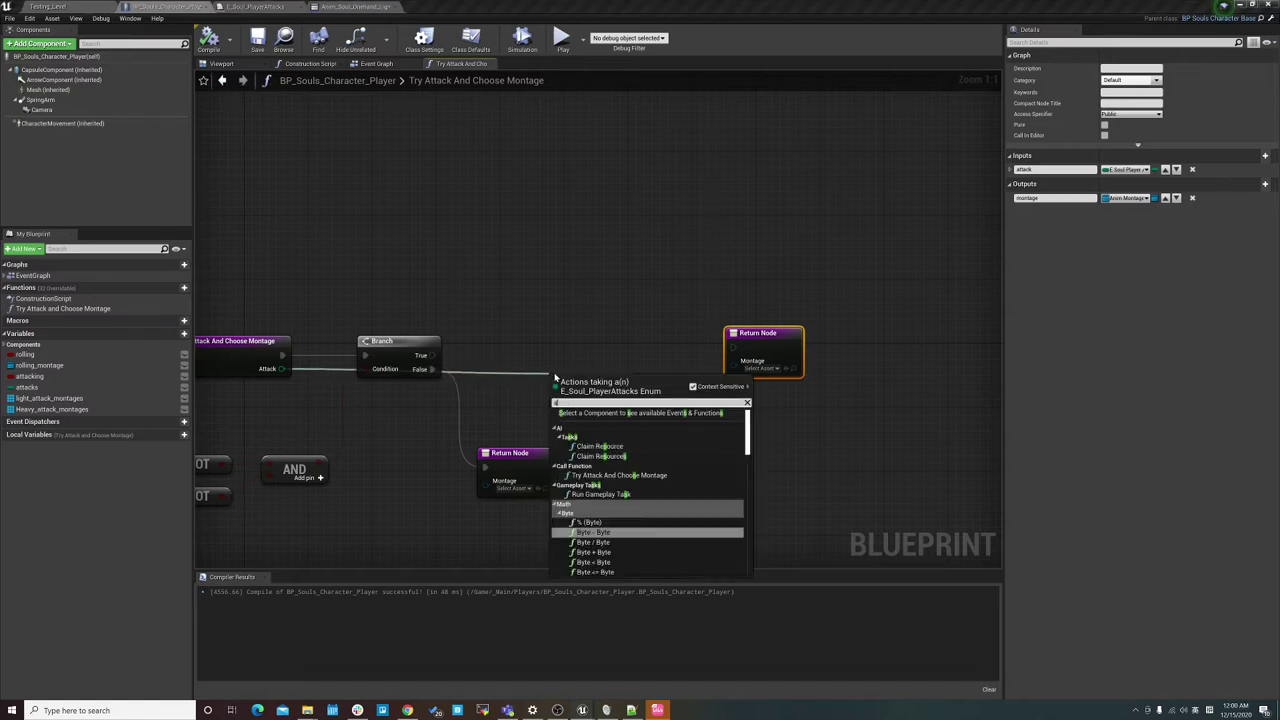
key("Return")
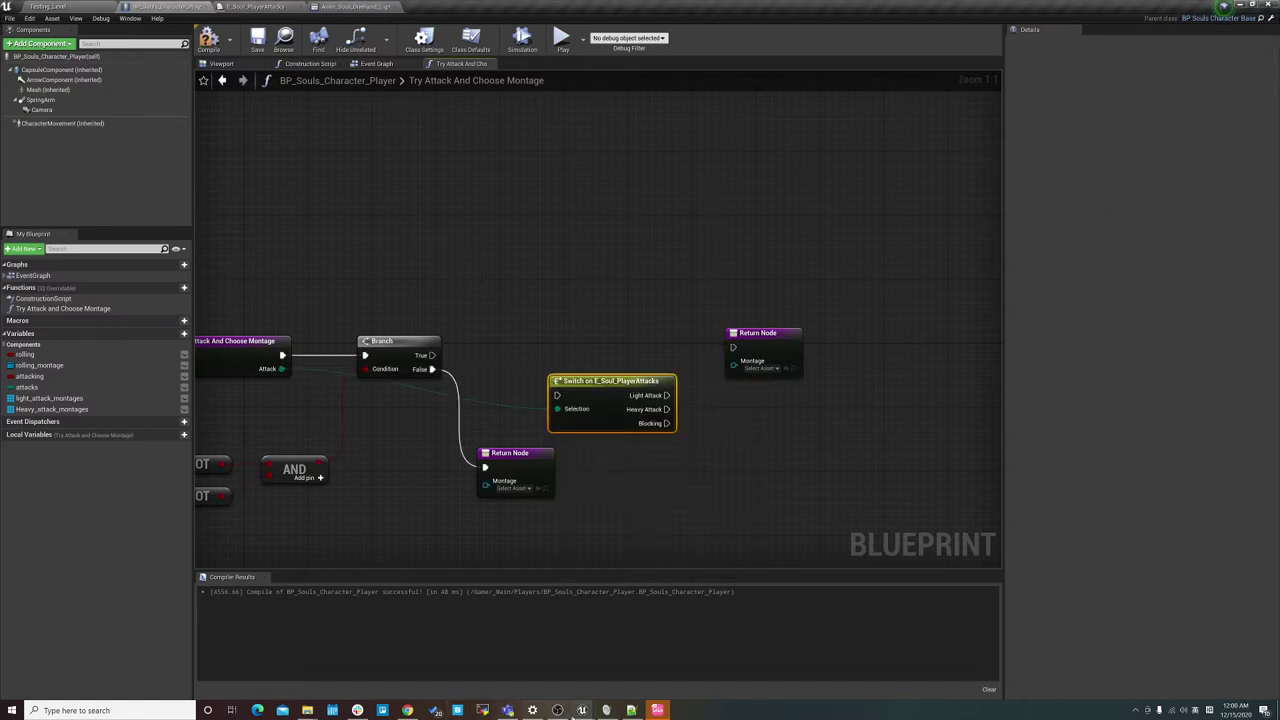
left_click(557, 710)
left_click(557, 710)
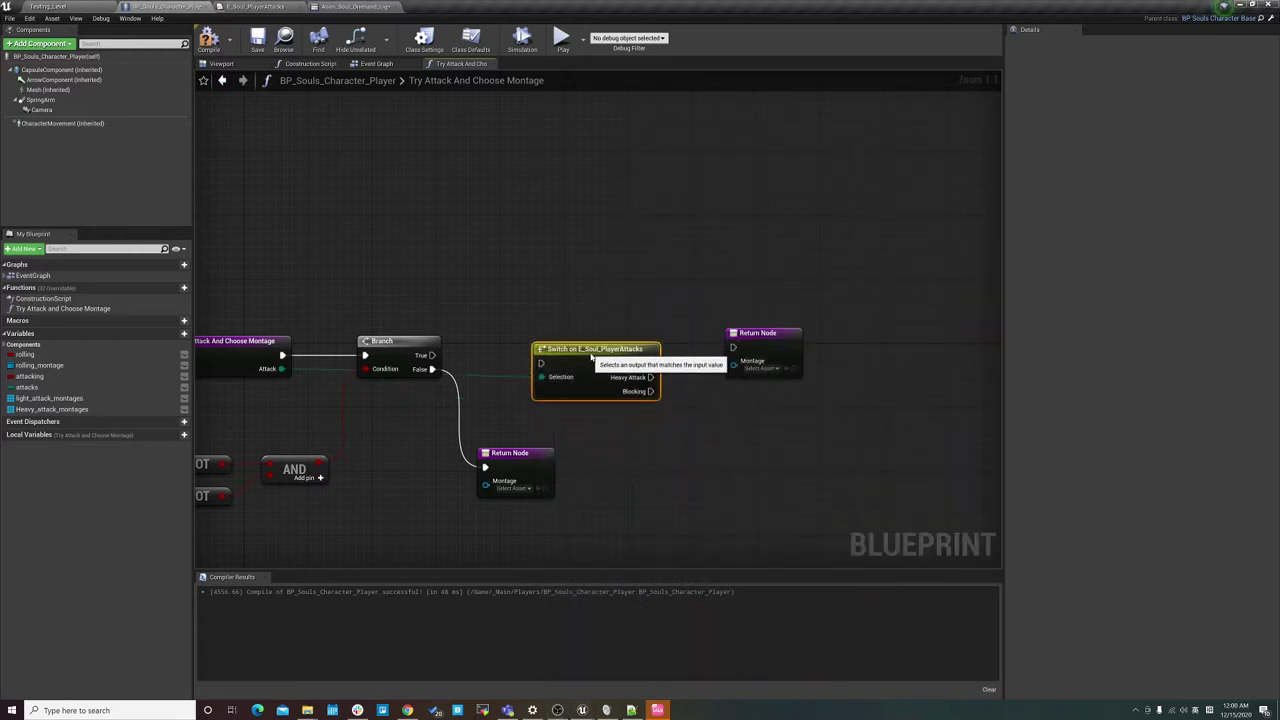
left_click_drag(750, 345, 786, 352)
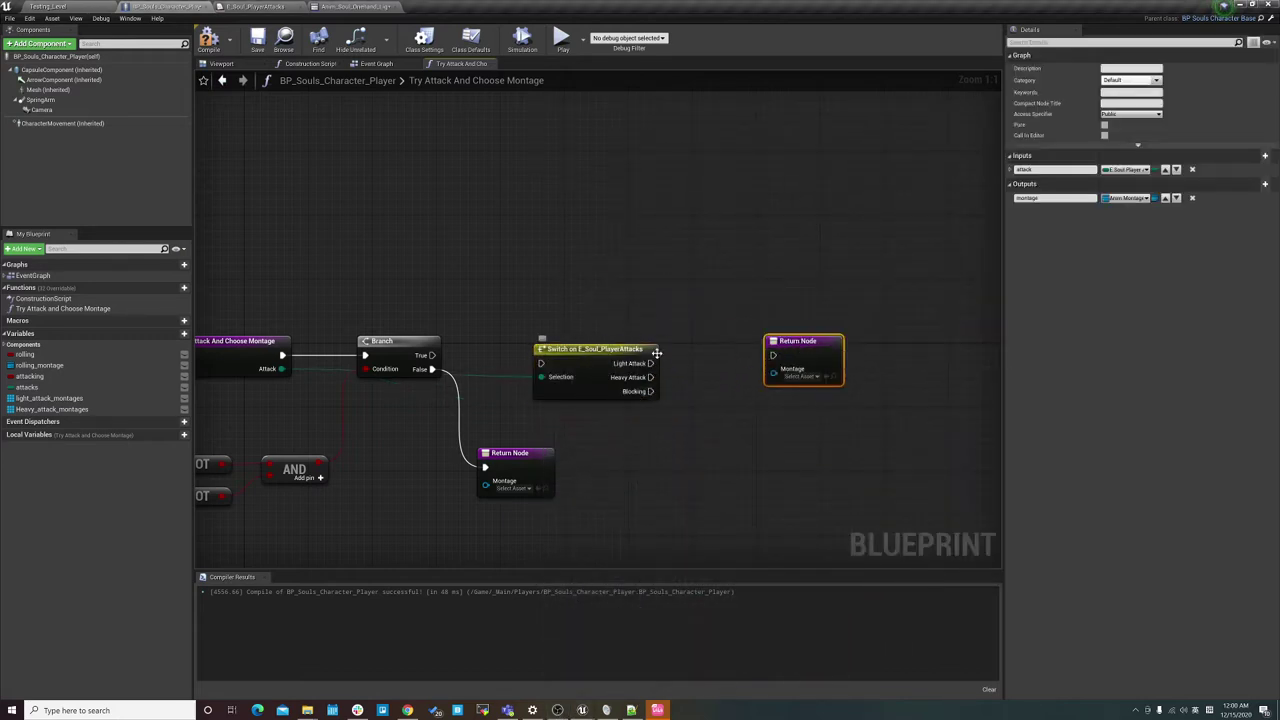
right_click_drag(685, 370, 661, 395)
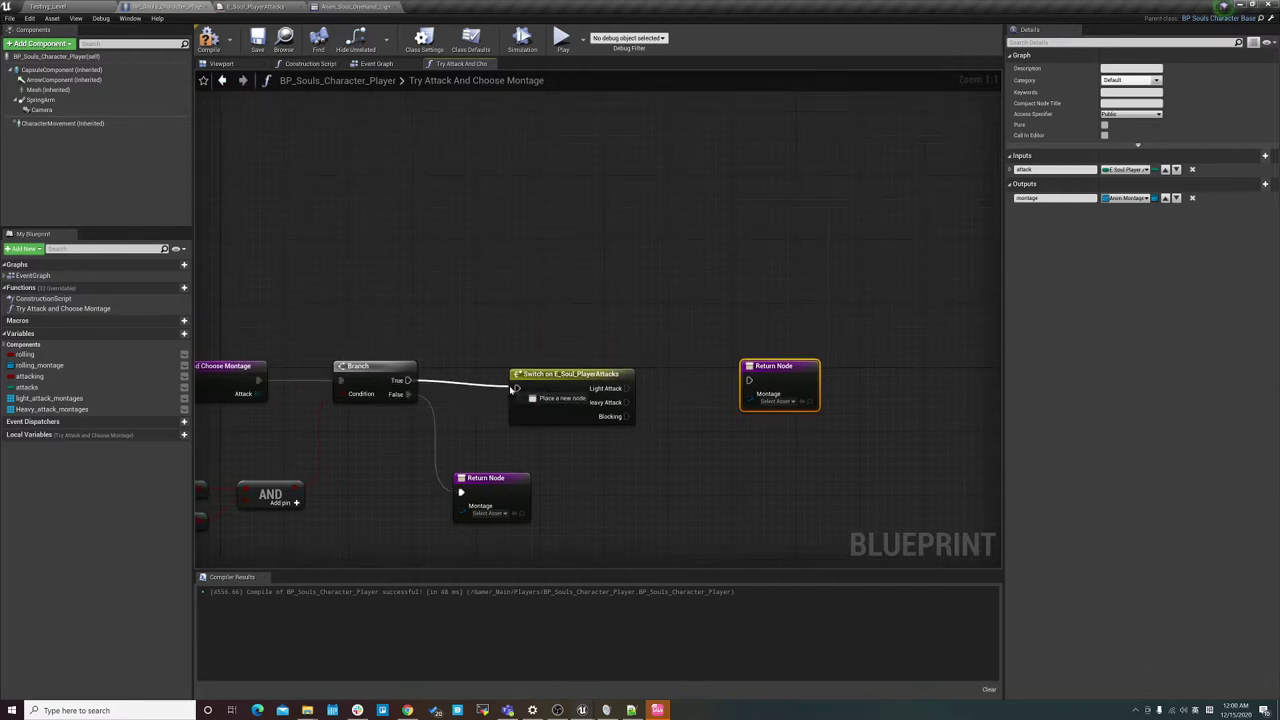
mouse_move(405, 385)
left_mouse_down()
mouse_move(517, 388)
mouse_move(558, 366)
left_mouse_up()
Make room in the graph and drop light_attack_montages onto it.
right_click_drag(698, 325, 598, 328)
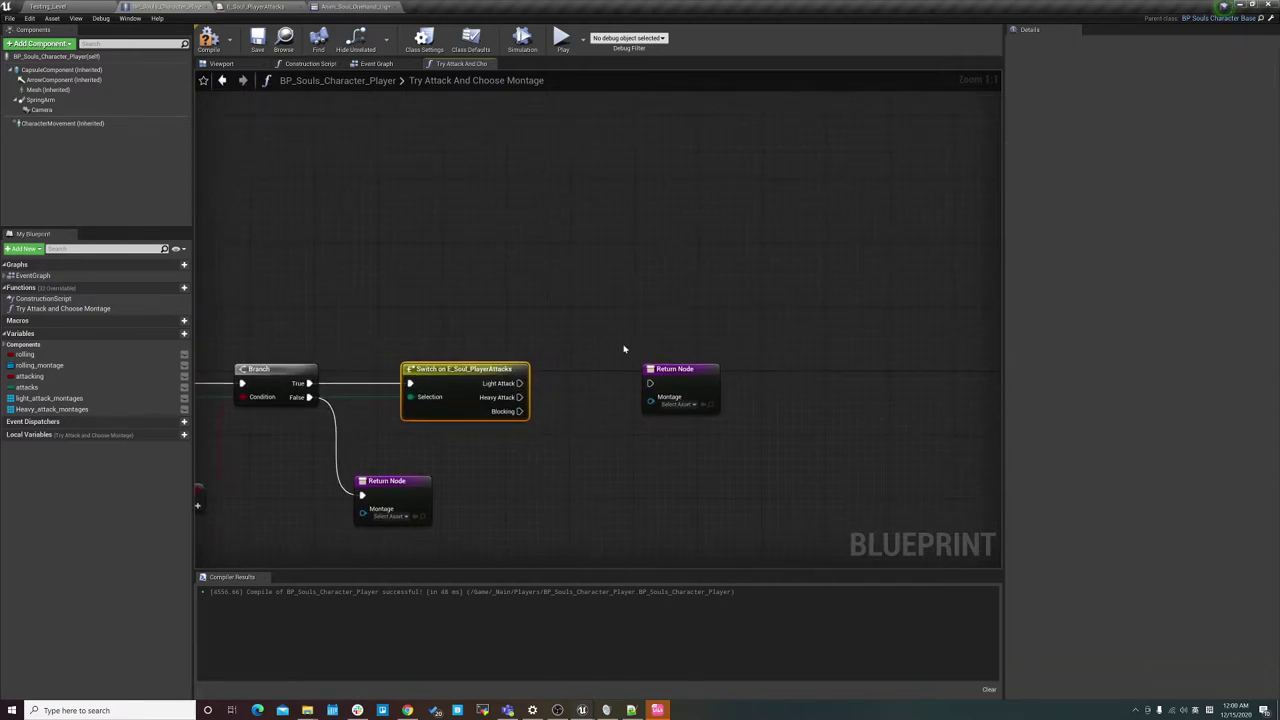
left_click_drag(684, 380, 732, 386)
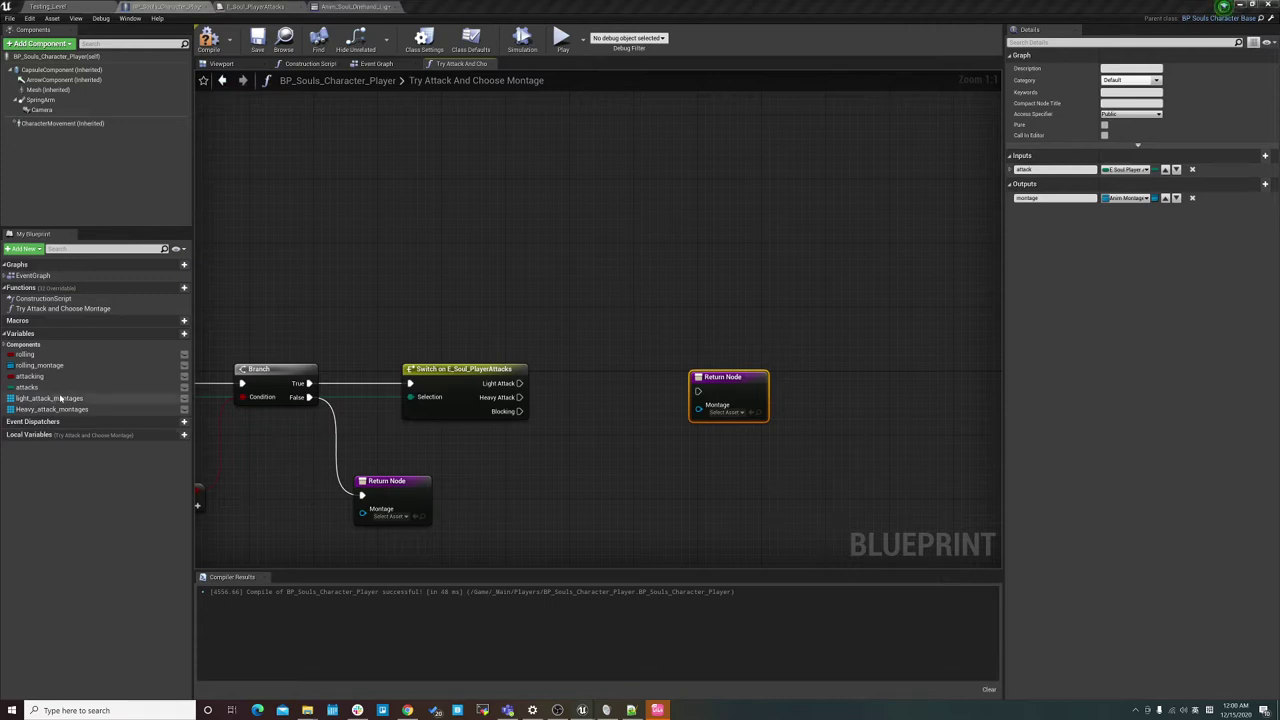
left_click_drag(60, 398, 542, 287)
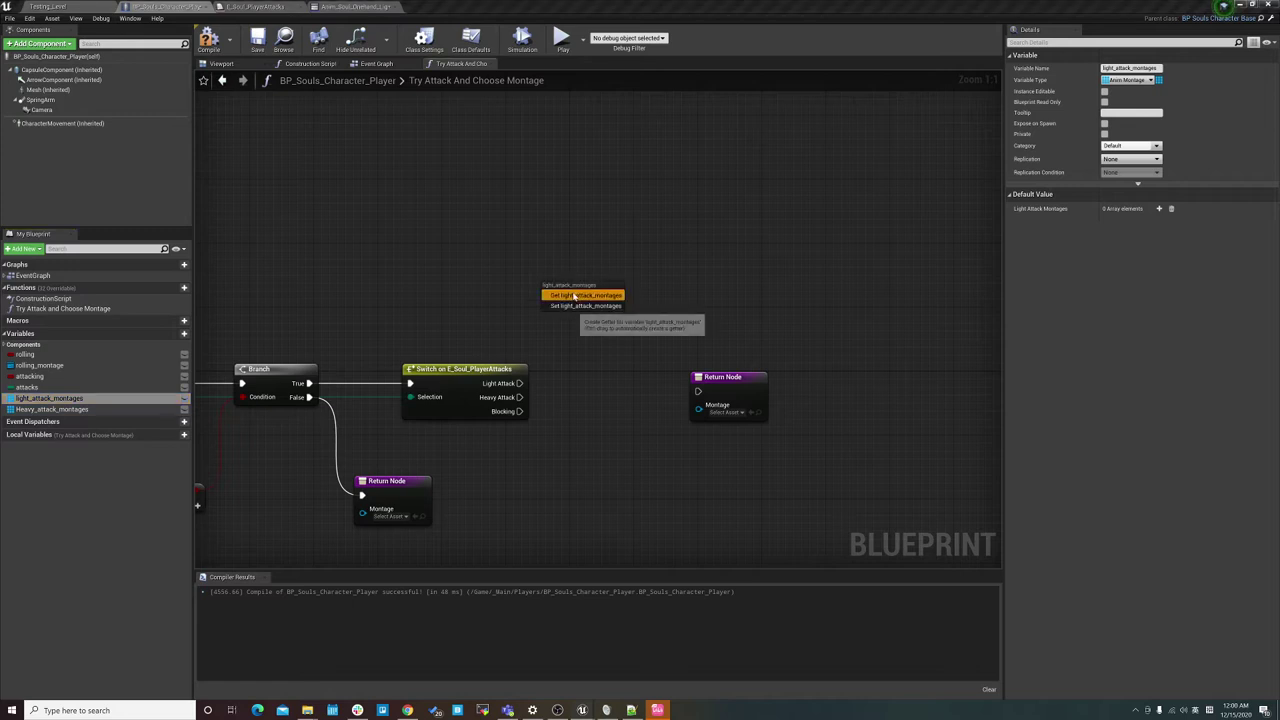
Add a Light Attack Montages getter, then create a new function NewFunction_0.
left_click(574, 296)
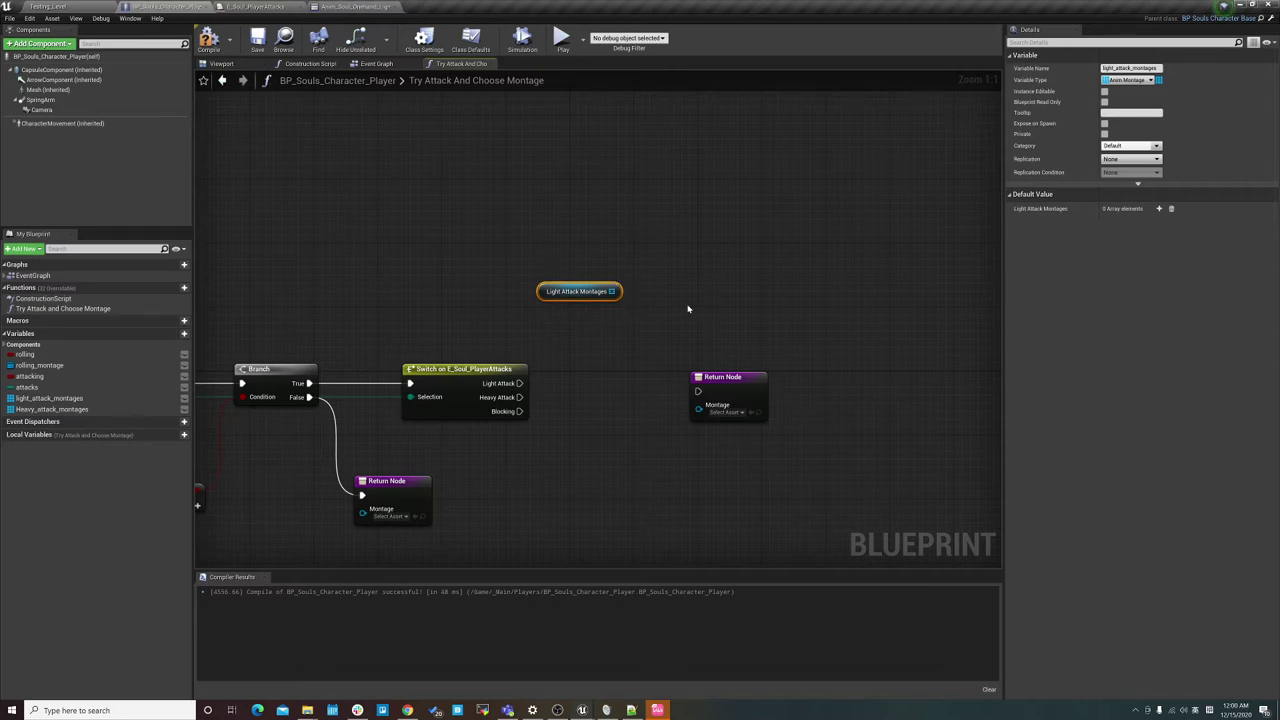
right_click_drag(688, 309, 698, 300)
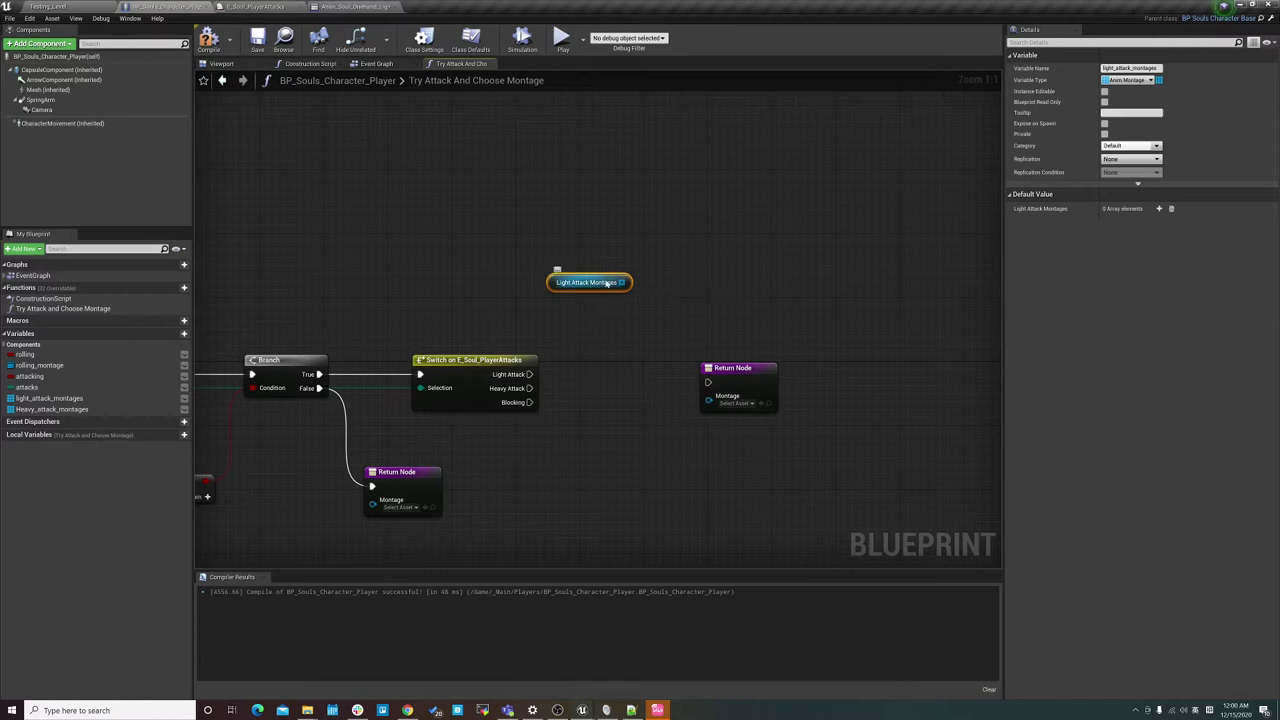
left_click(174, 288)
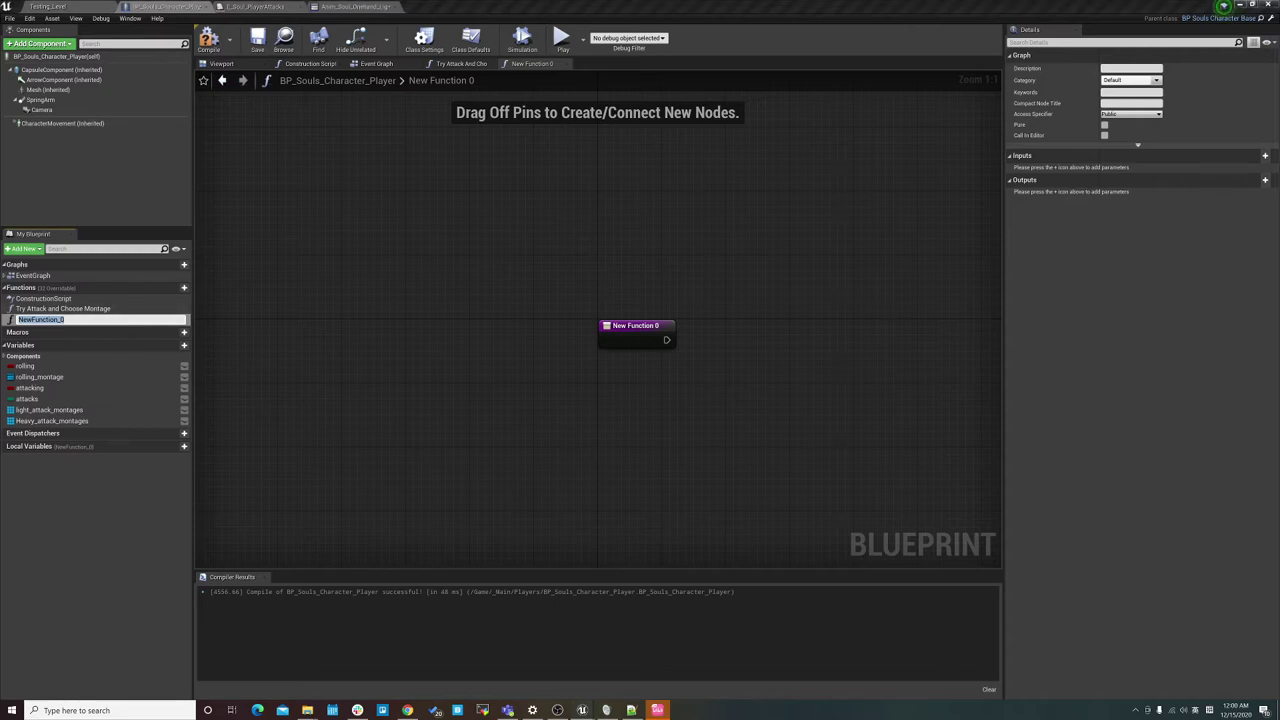
Rename the new function to SelectMontageFromArray and move its entry node left.
right_click(90, 322)
left_click(110, 334)
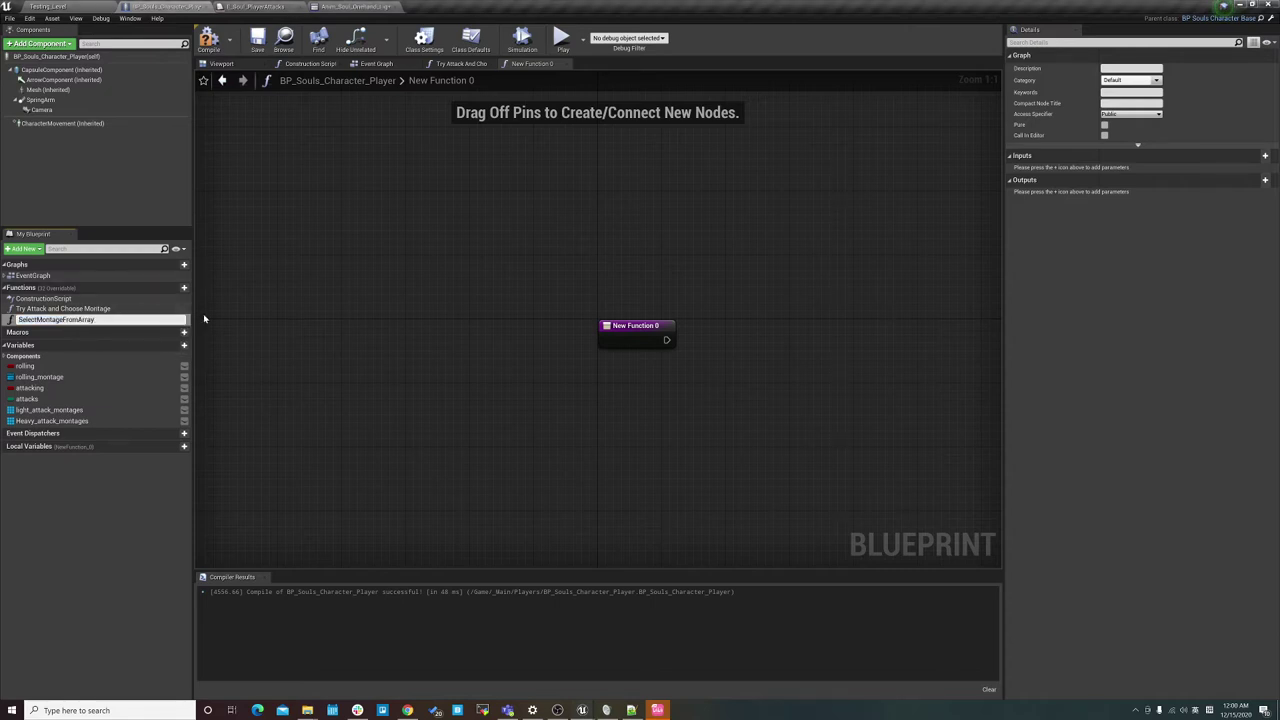
key("Return")
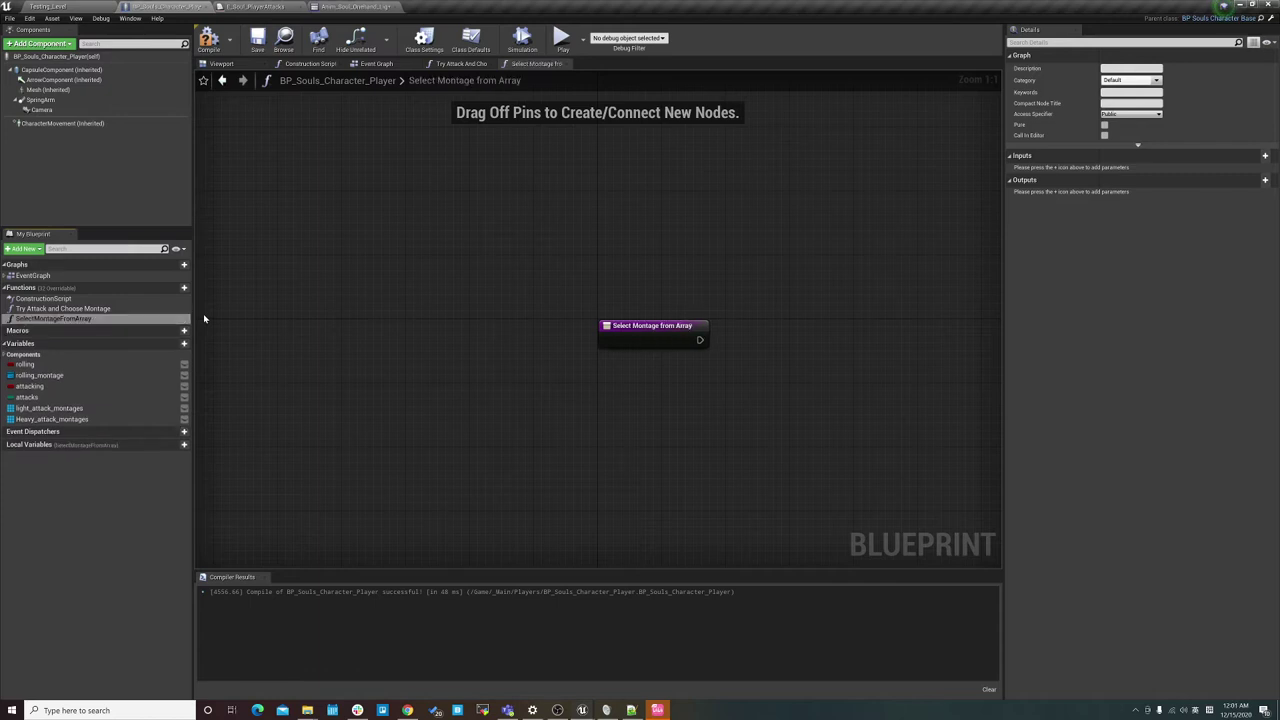
left_click_drag(664, 325, 469, 330)
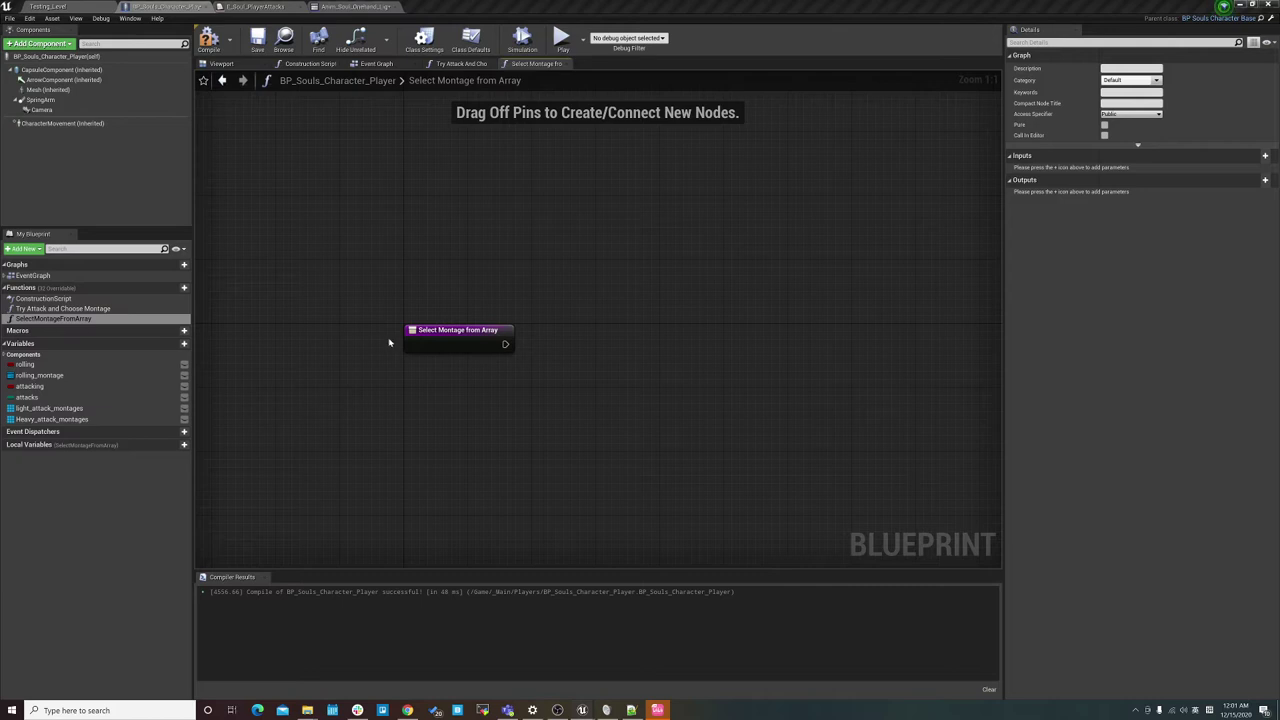
Add an input named array holding an array of Anim Montage references.
left_click(1265, 155)
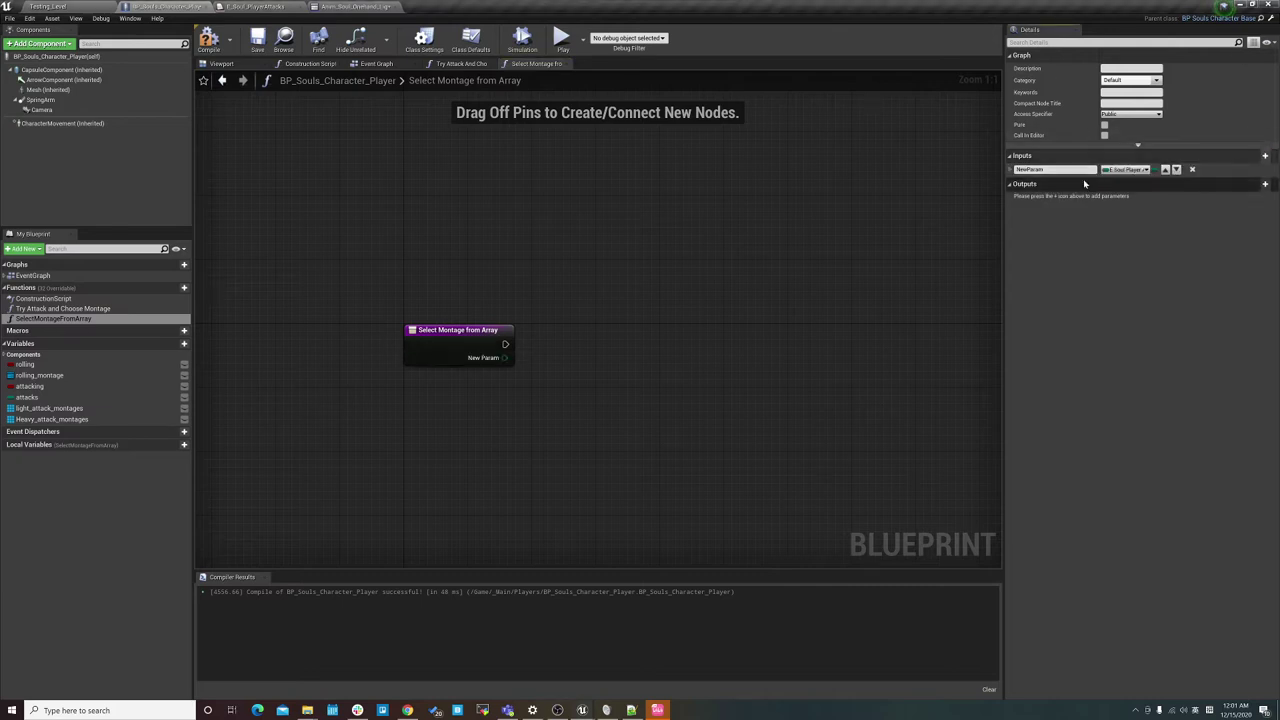
left_click(1125, 169)
left_click(1049, 174)
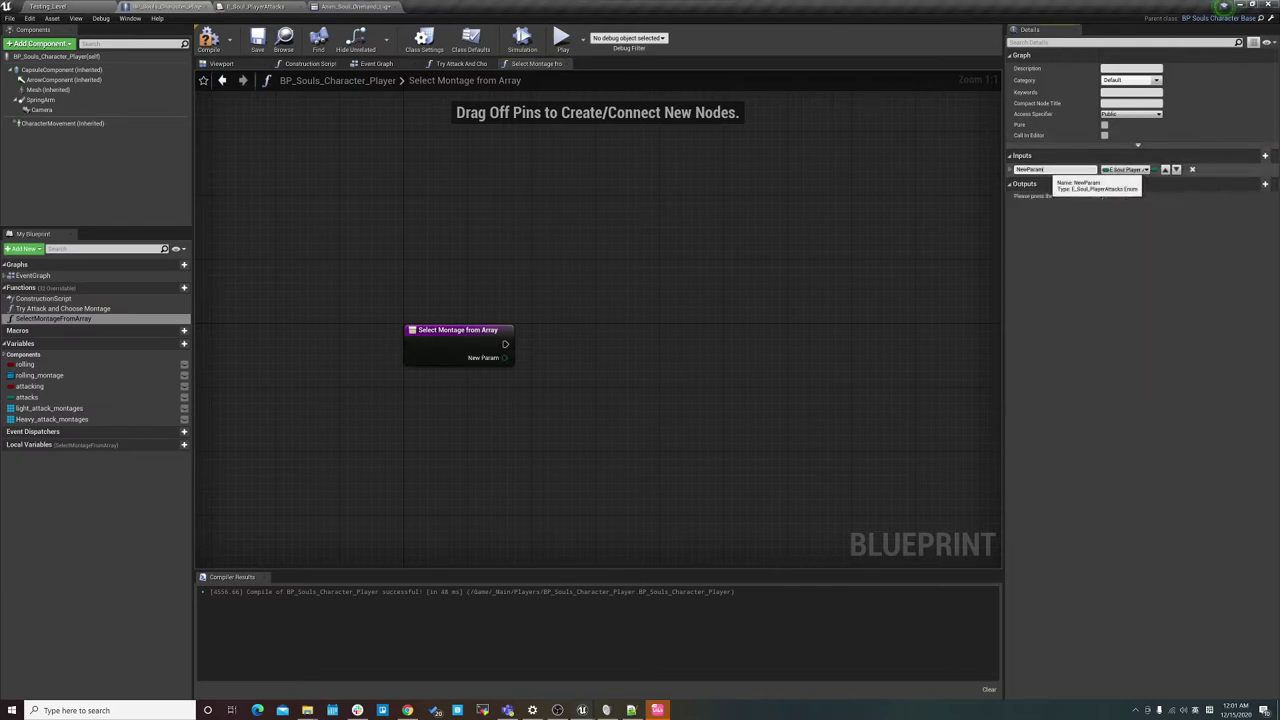
left_click(1128, 170)
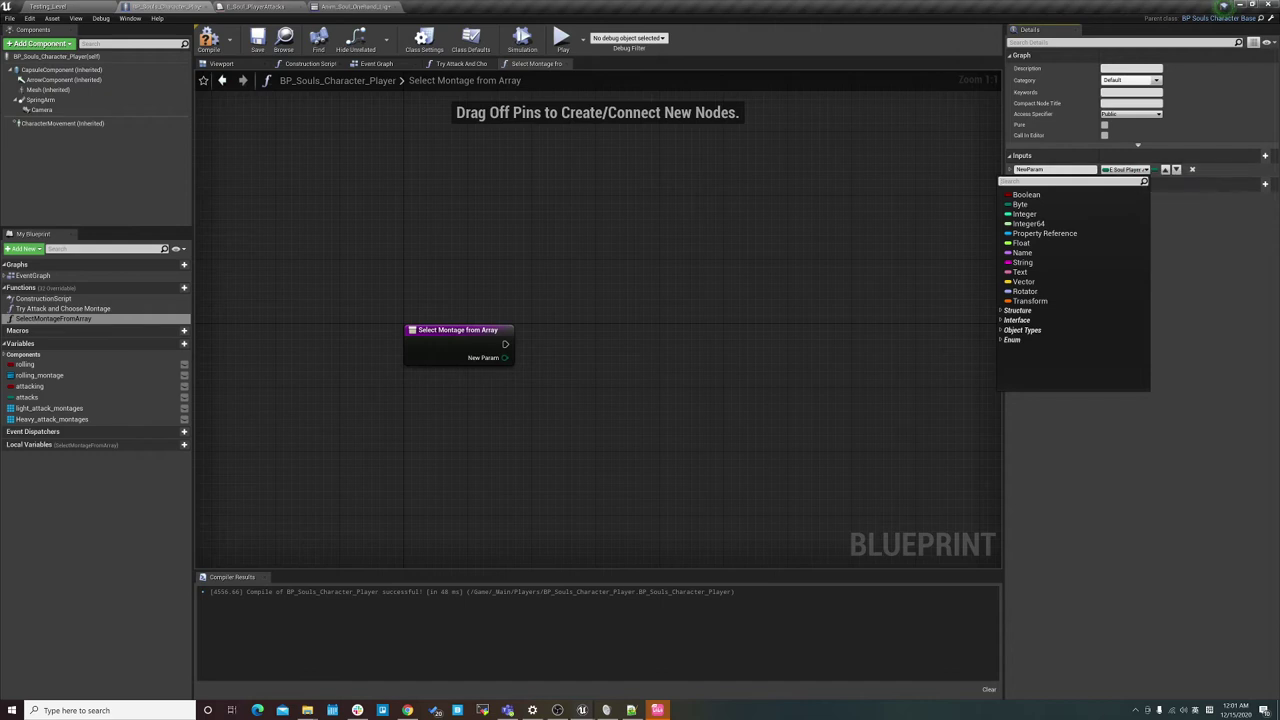
type("anim mo")
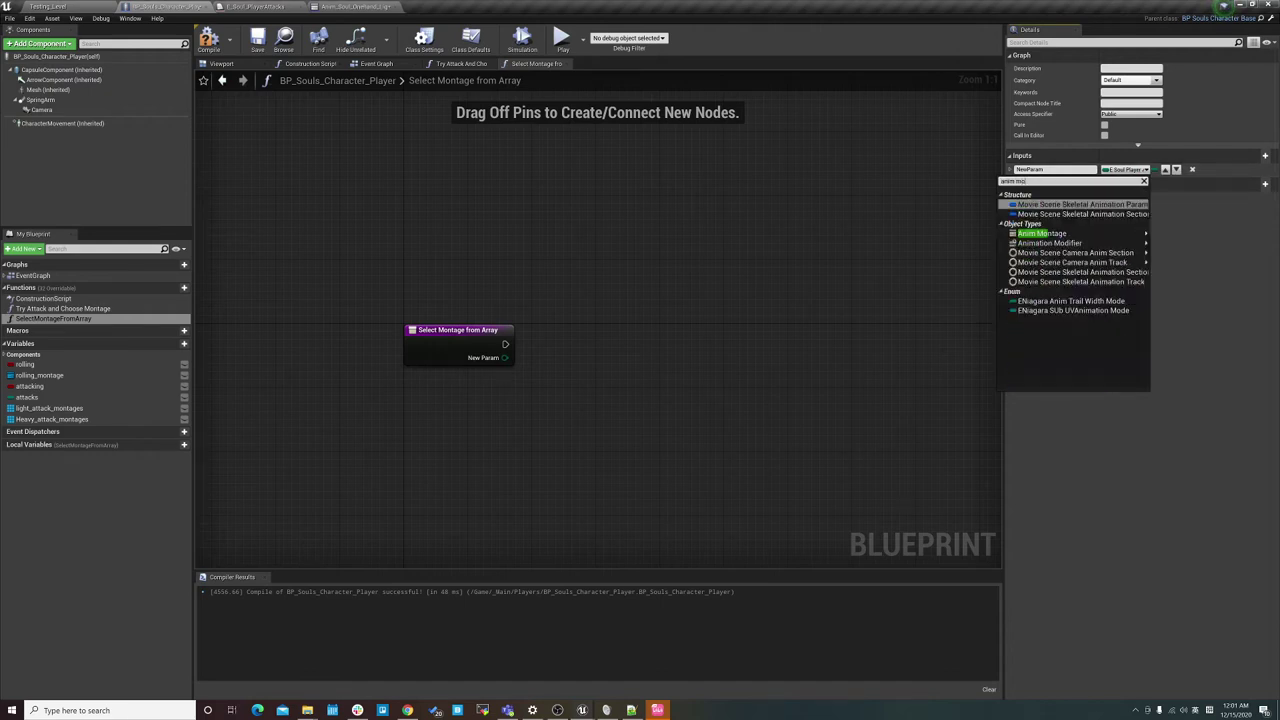
type("n")
mouse_move(1099, 203)
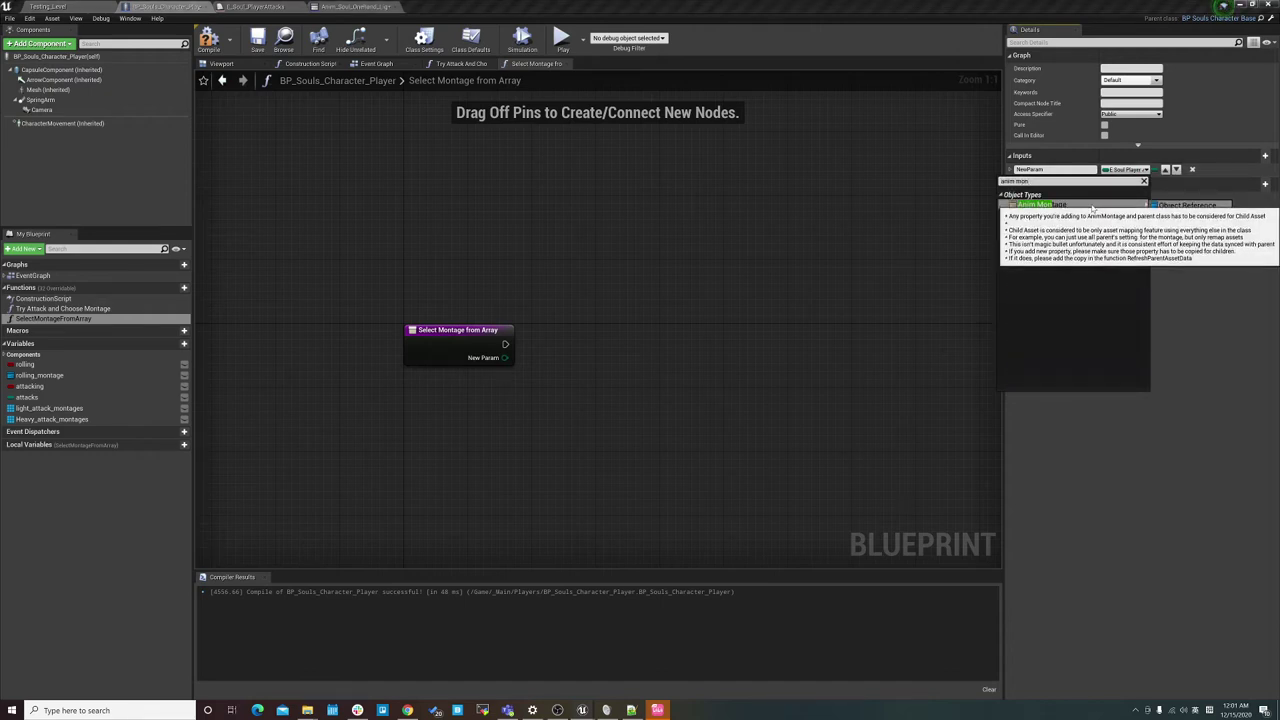
left_click(1185, 207)
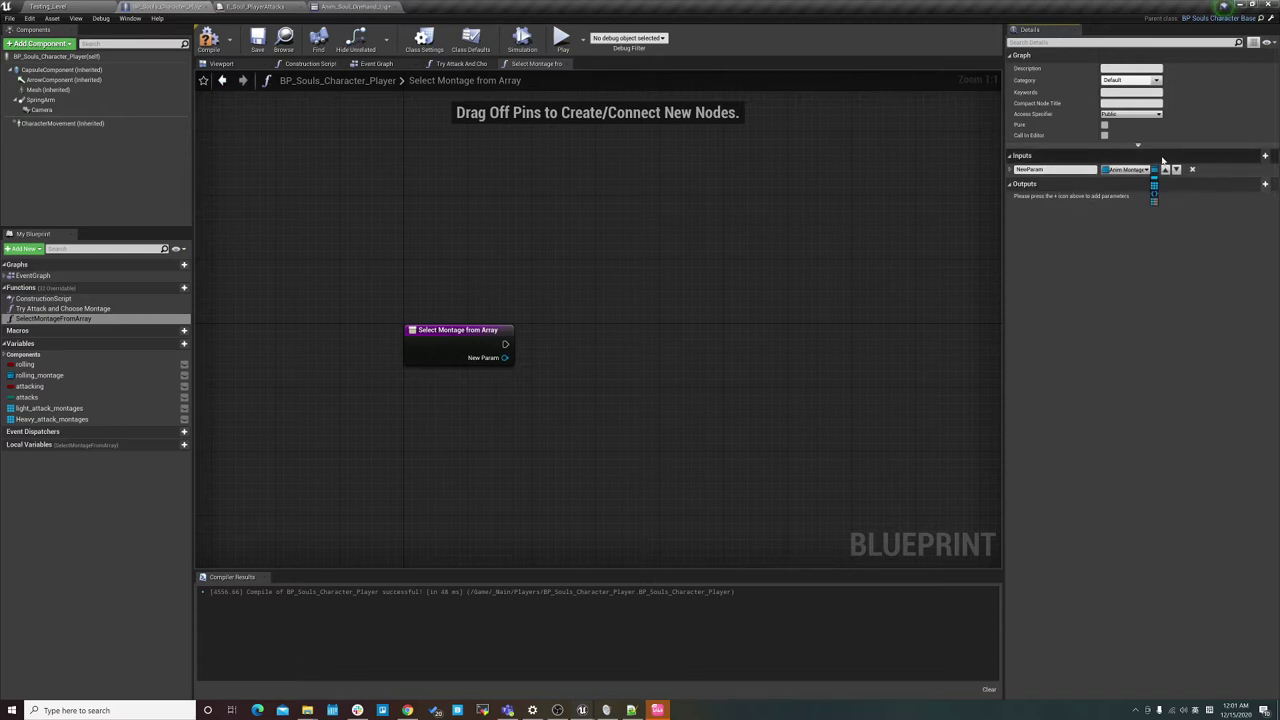
left_click(1155, 170)
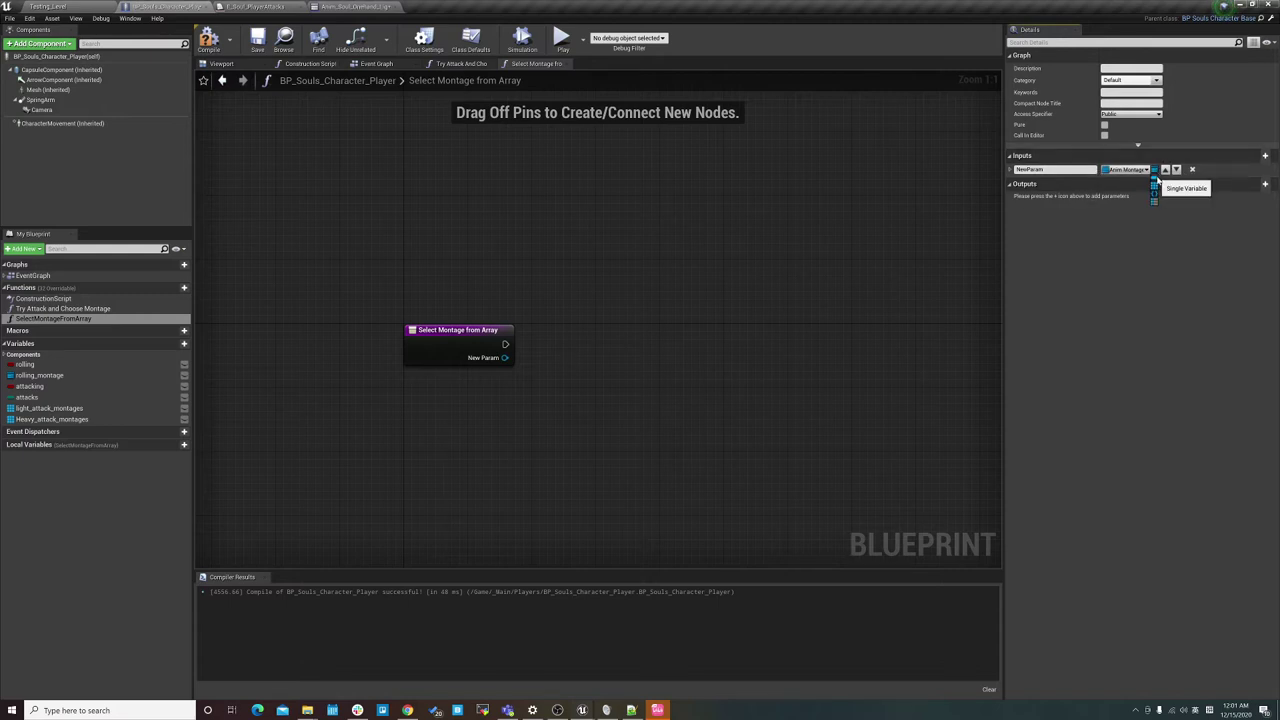
left_click(1154, 189)
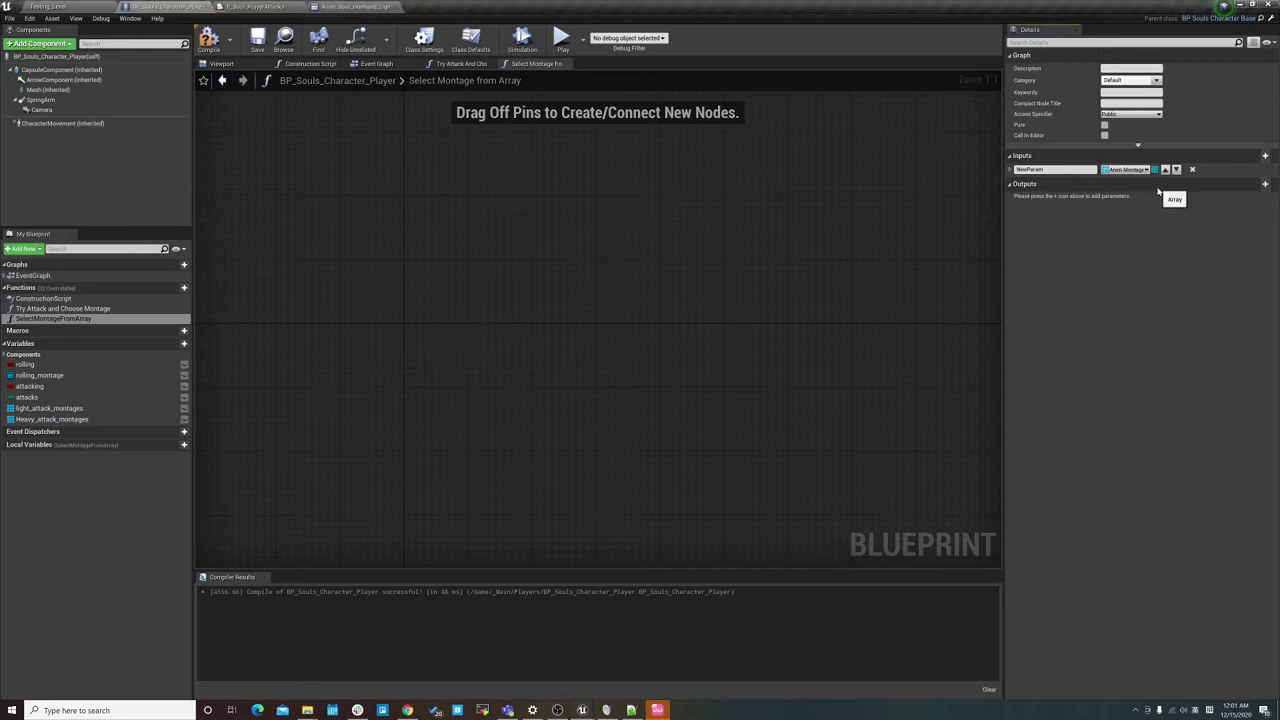
left_click(1050, 169)
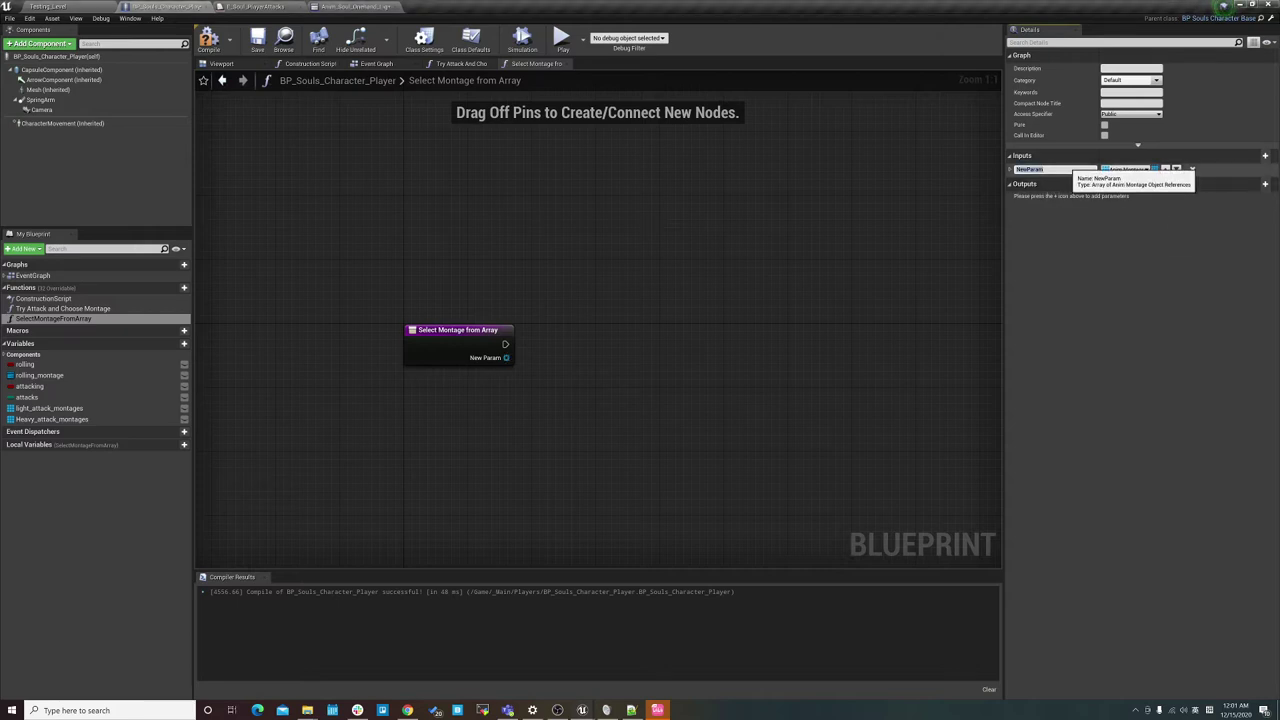
type("m")
key("Return")
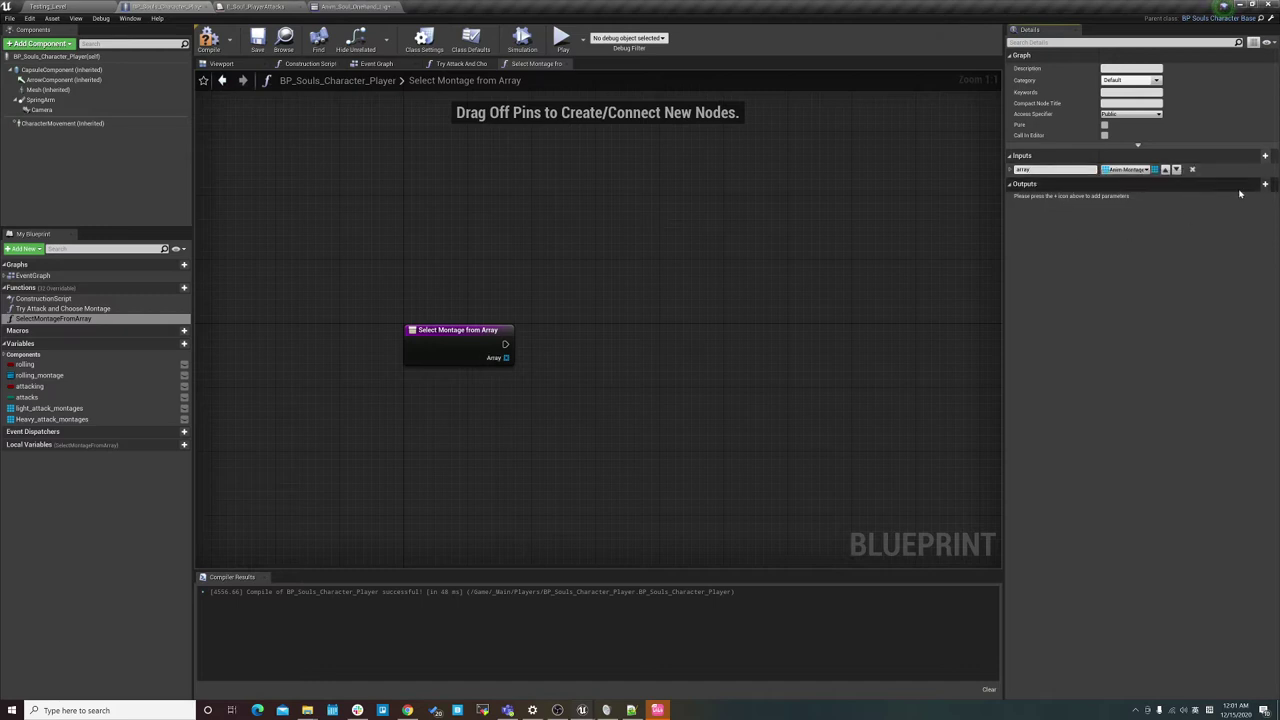
Add a single Anim Montage output named montage and move the Return Node right.
left_click(1265, 184)
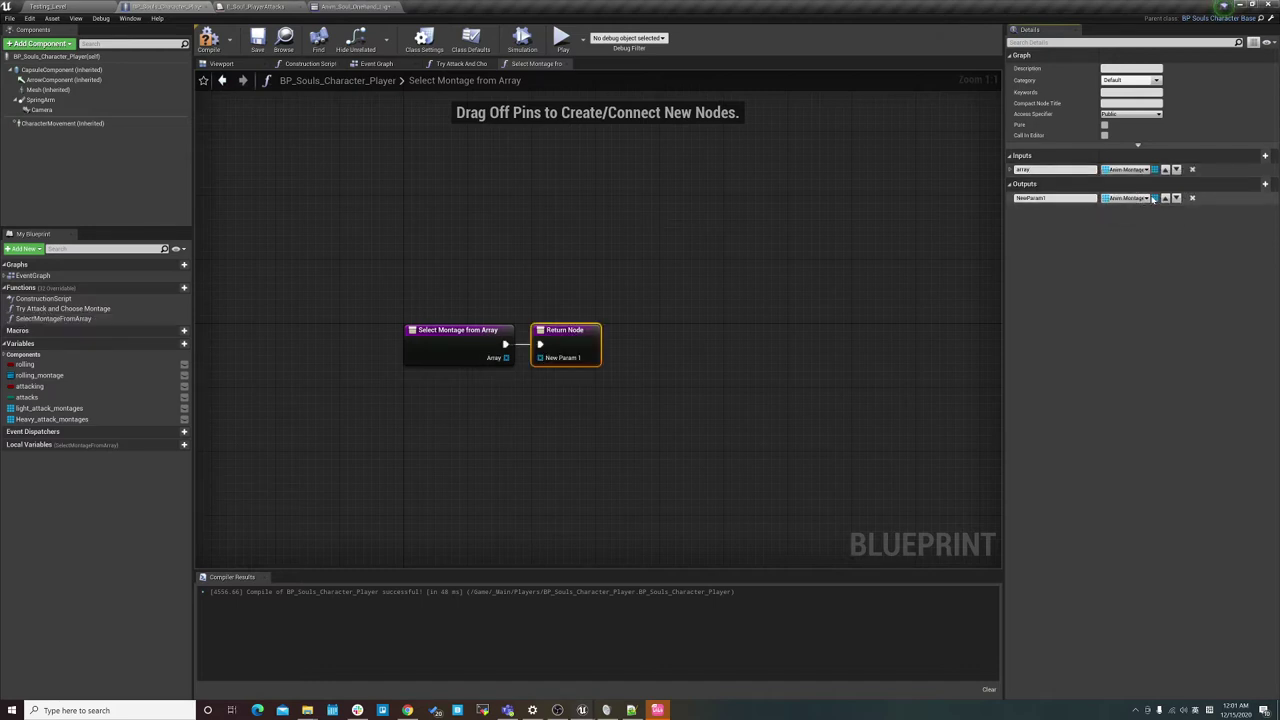
left_click(1154, 198)
left_click(1154, 214)
left_click(1060, 198)
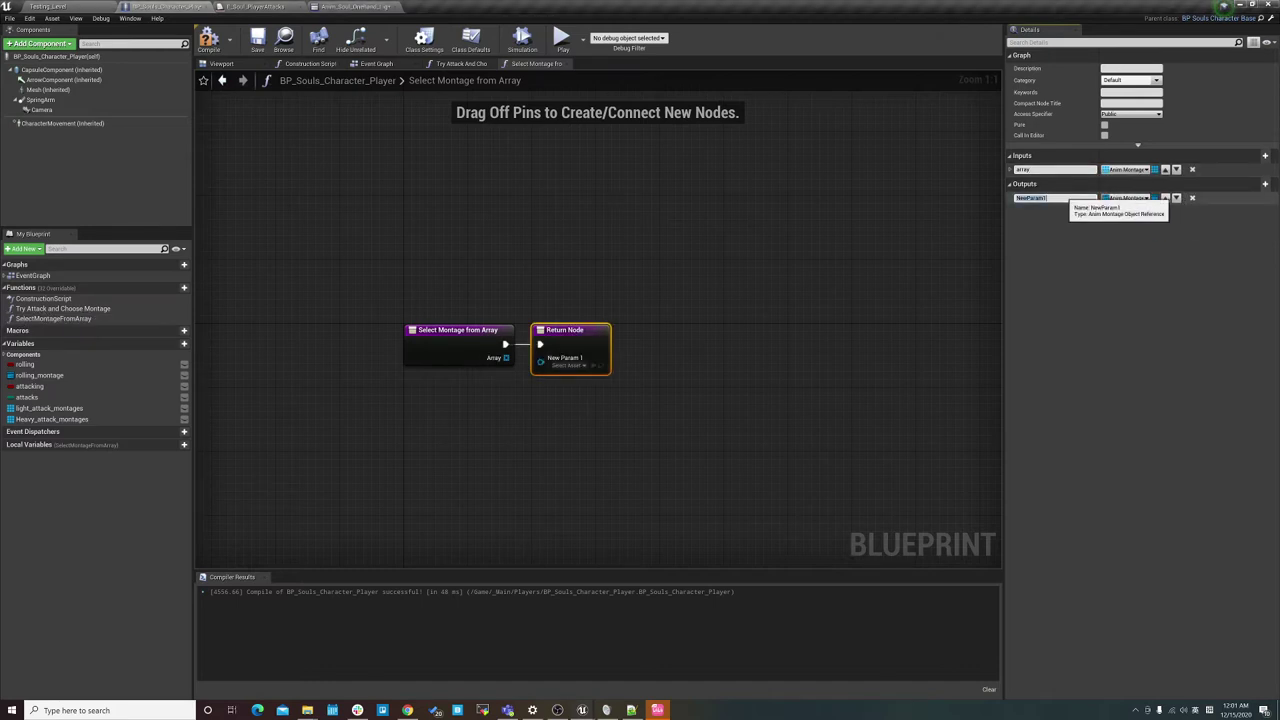
type("montage")
key("Return")
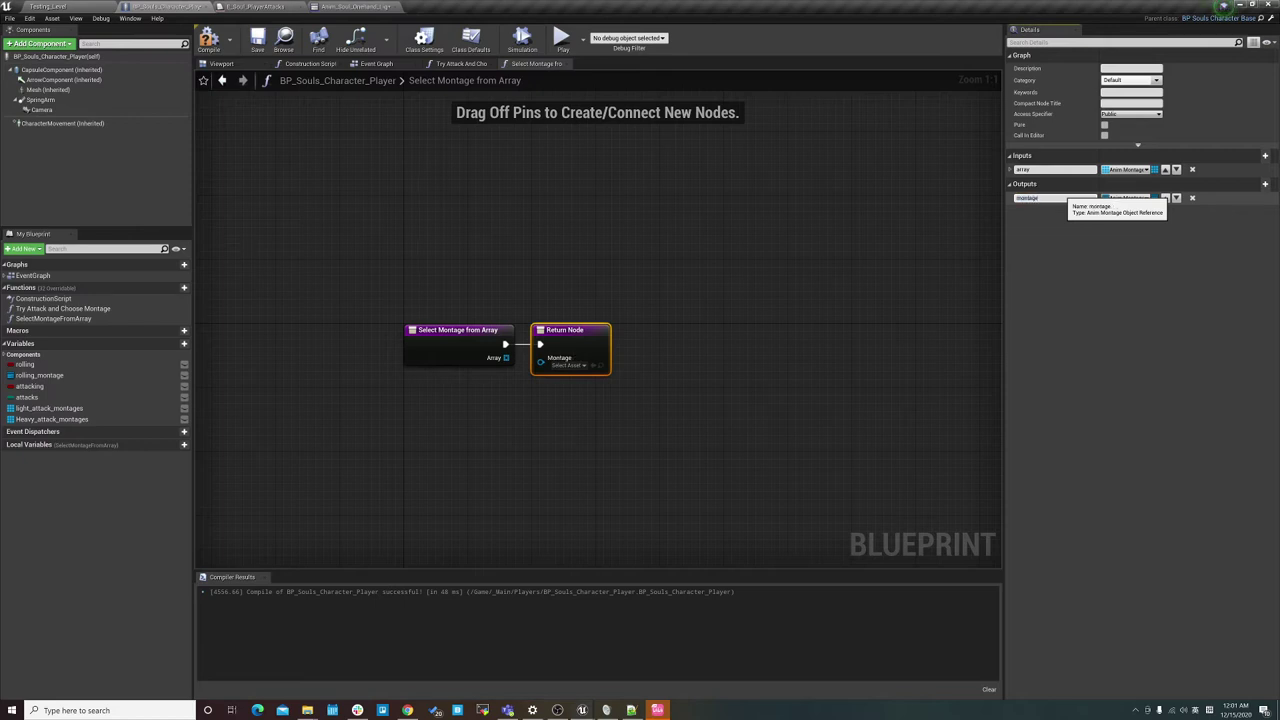
left_click_drag(565, 330, 789, 330)
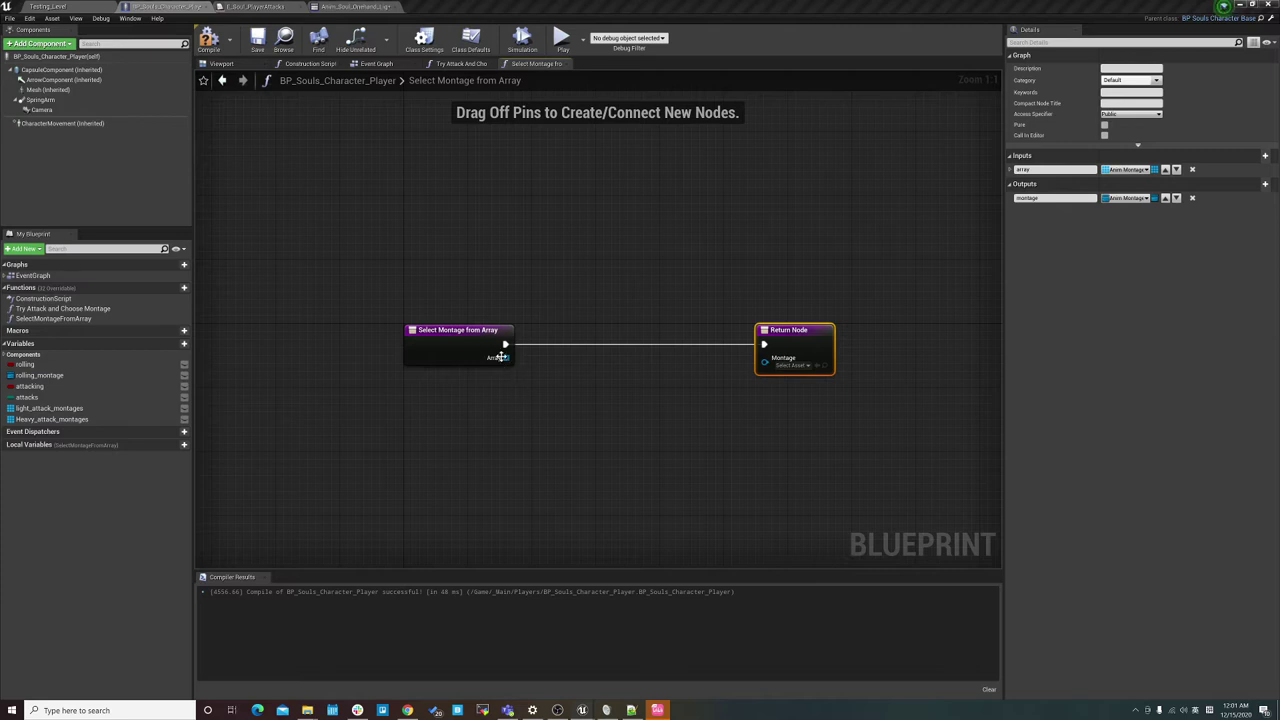
Add a LENGTH node on the montage array and compare its result with greater-than 0.
left_click_drag(500, 357, 520, 403)
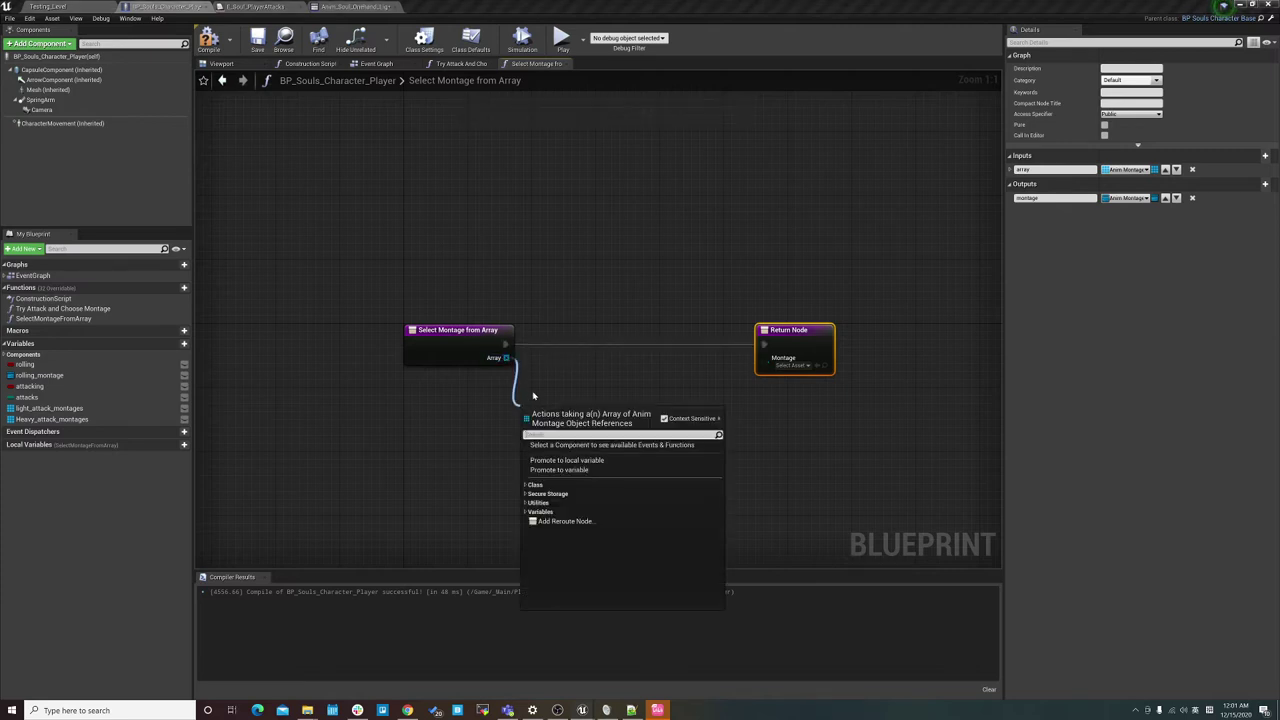
type("length")
key("Return")
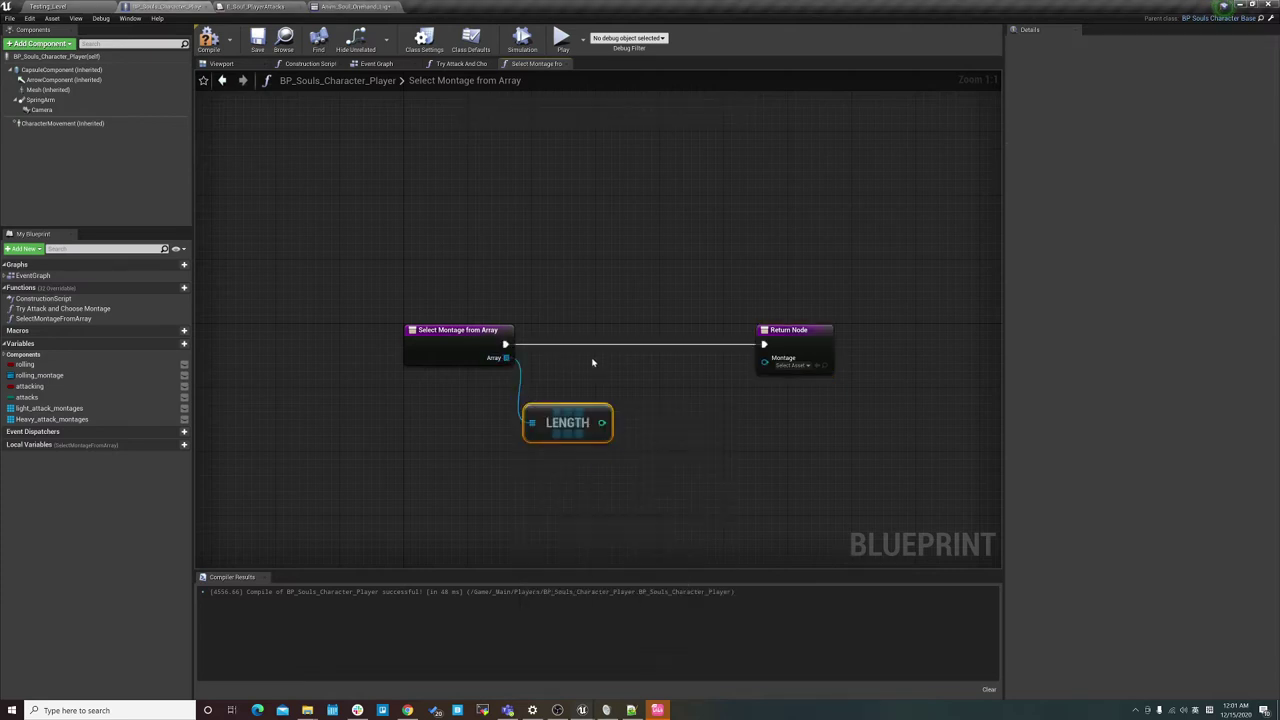
right_click_drag(630, 406, 543, 423)
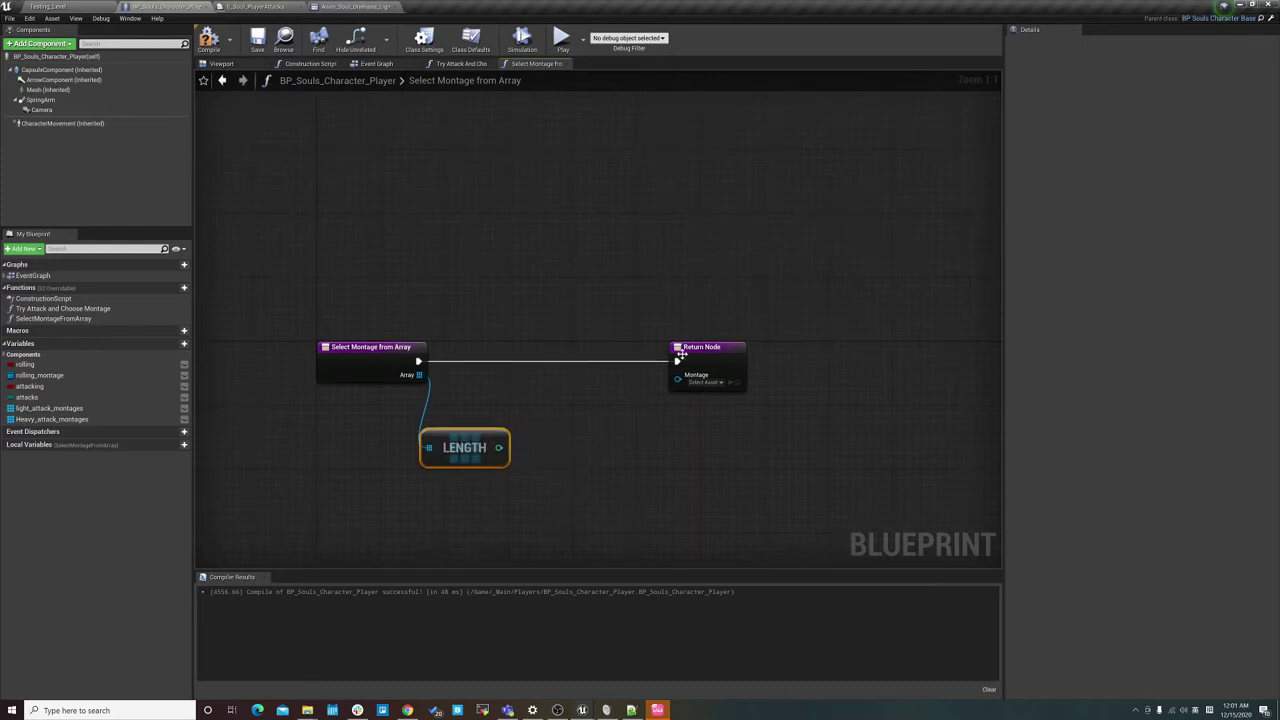
left_click_drag(498, 447, 546, 425)
type("-")
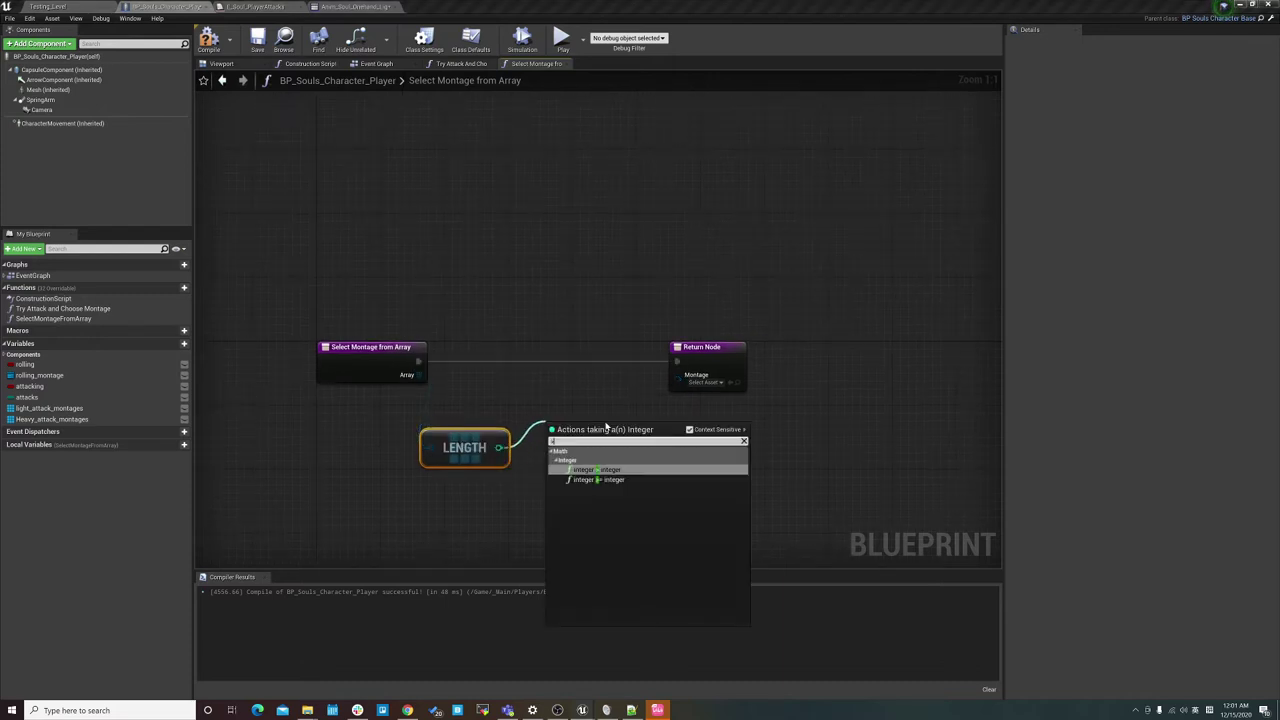
key("Return")
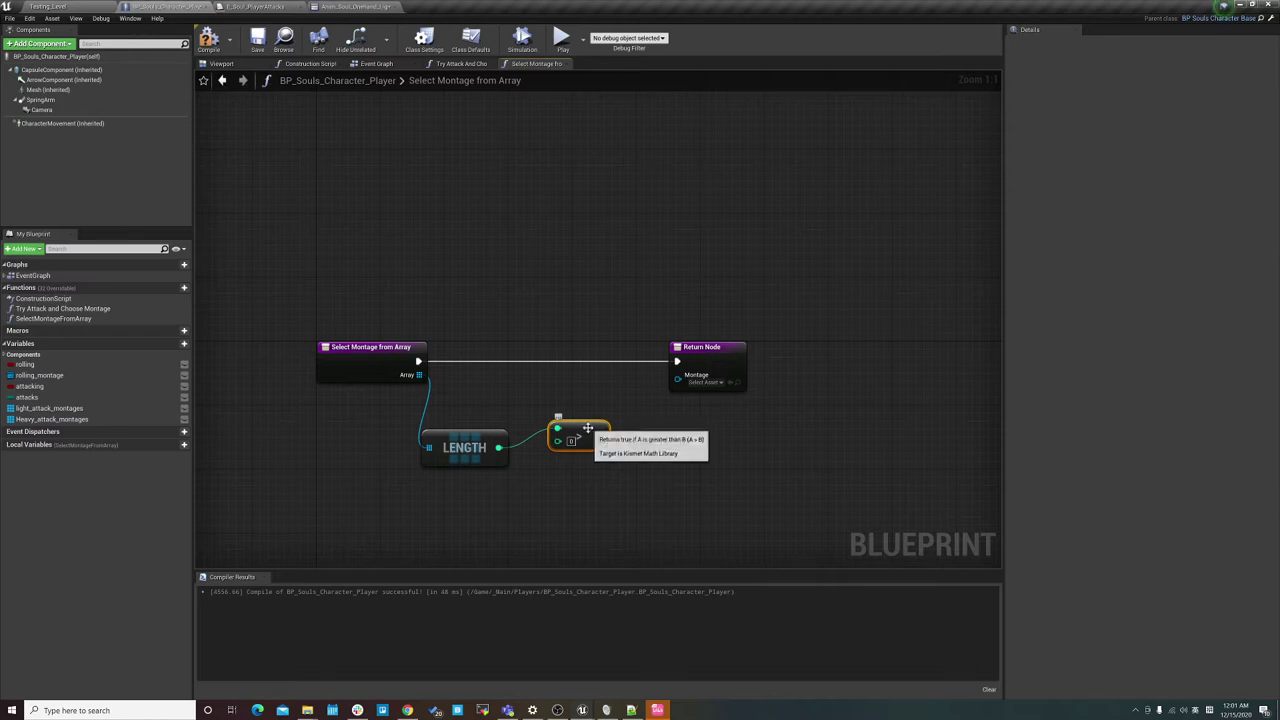
Drive a Branch from the comparison and route the function's execution into it.
left_click_drag(567, 450, 583, 356)
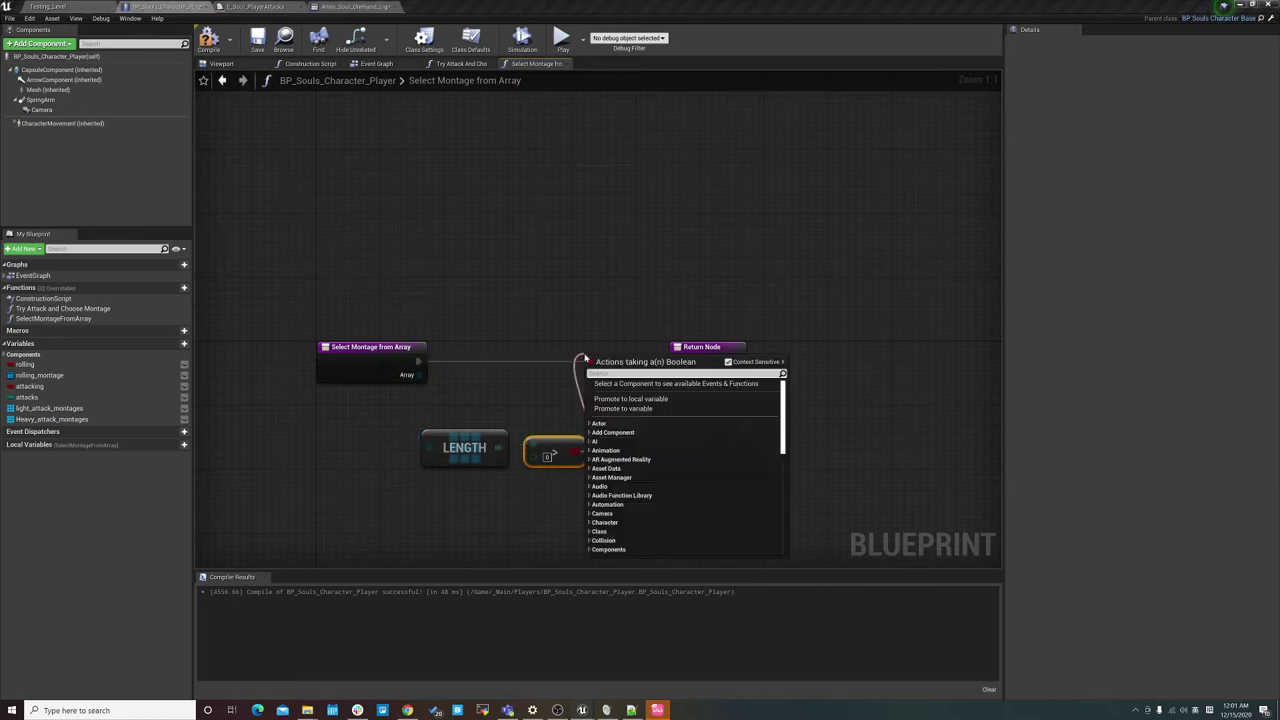
type("branch")
key("Return")
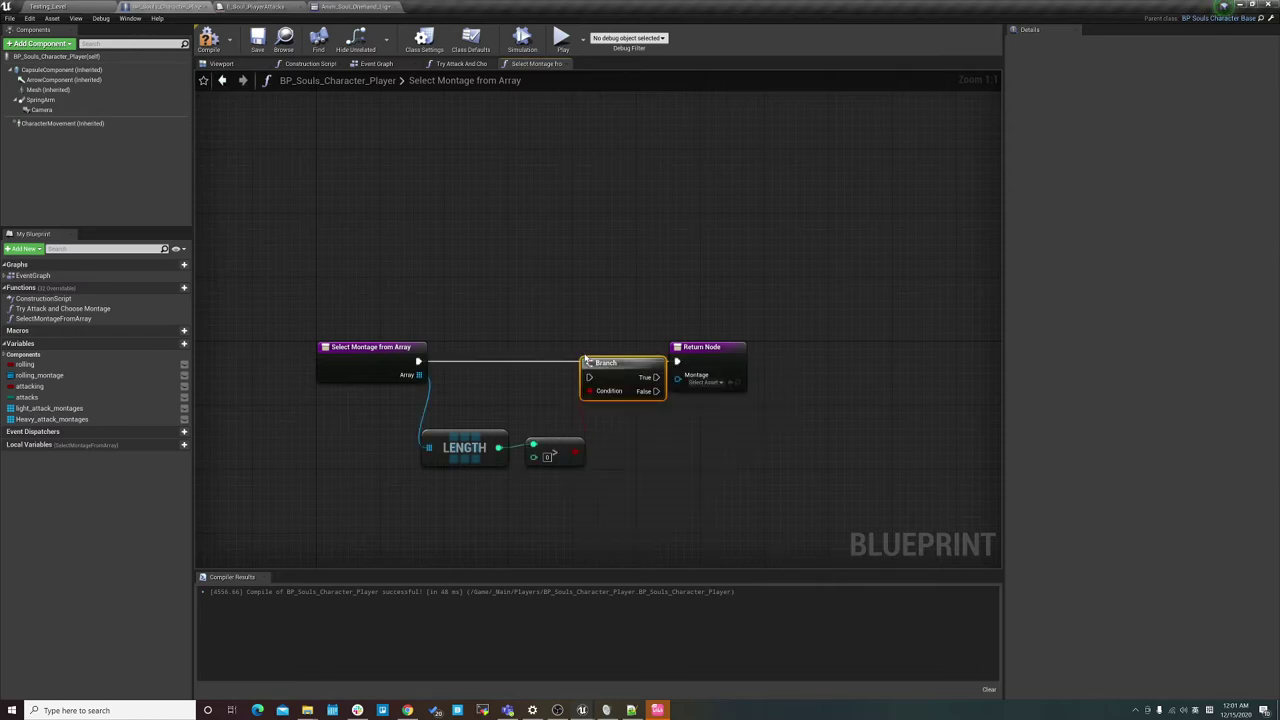
left_click_drag(710, 346, 802, 338)
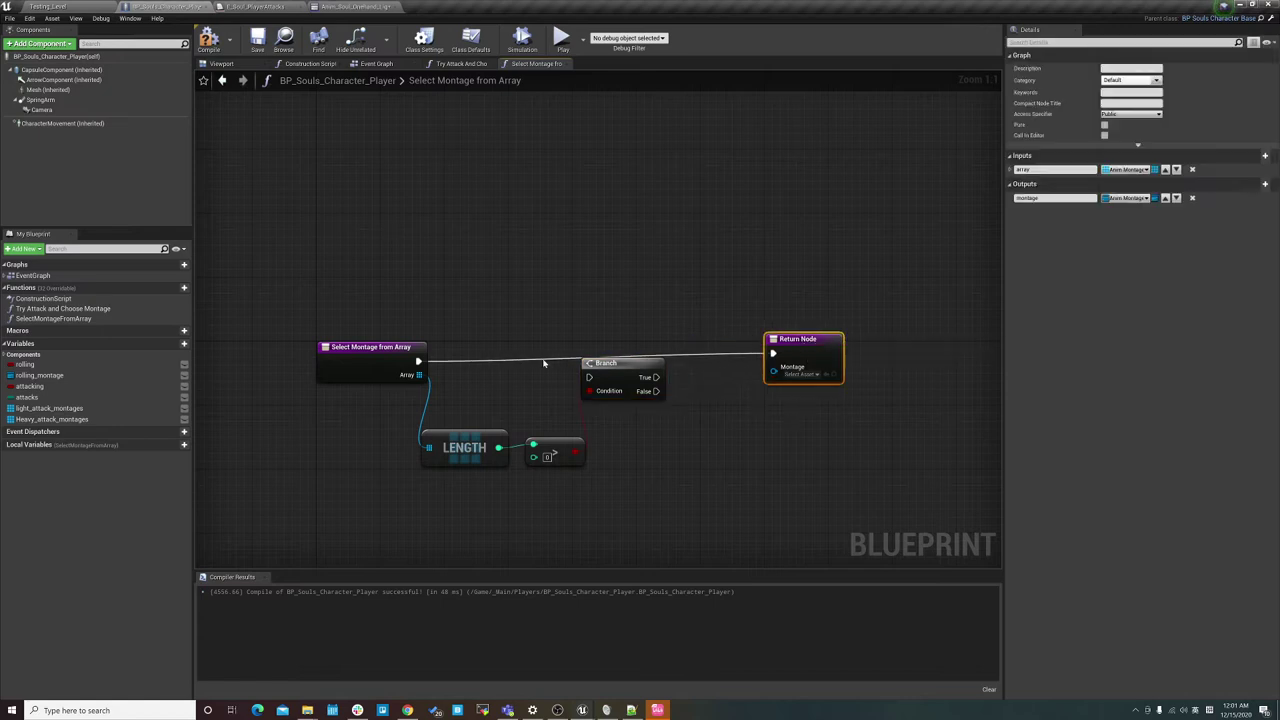
mouse_move(407, 356)
left_mouse_down()
mouse_move(589, 377)
mouse_move(615, 347)
left_mouse_up()
right_click_drag(698, 398, 655, 390)
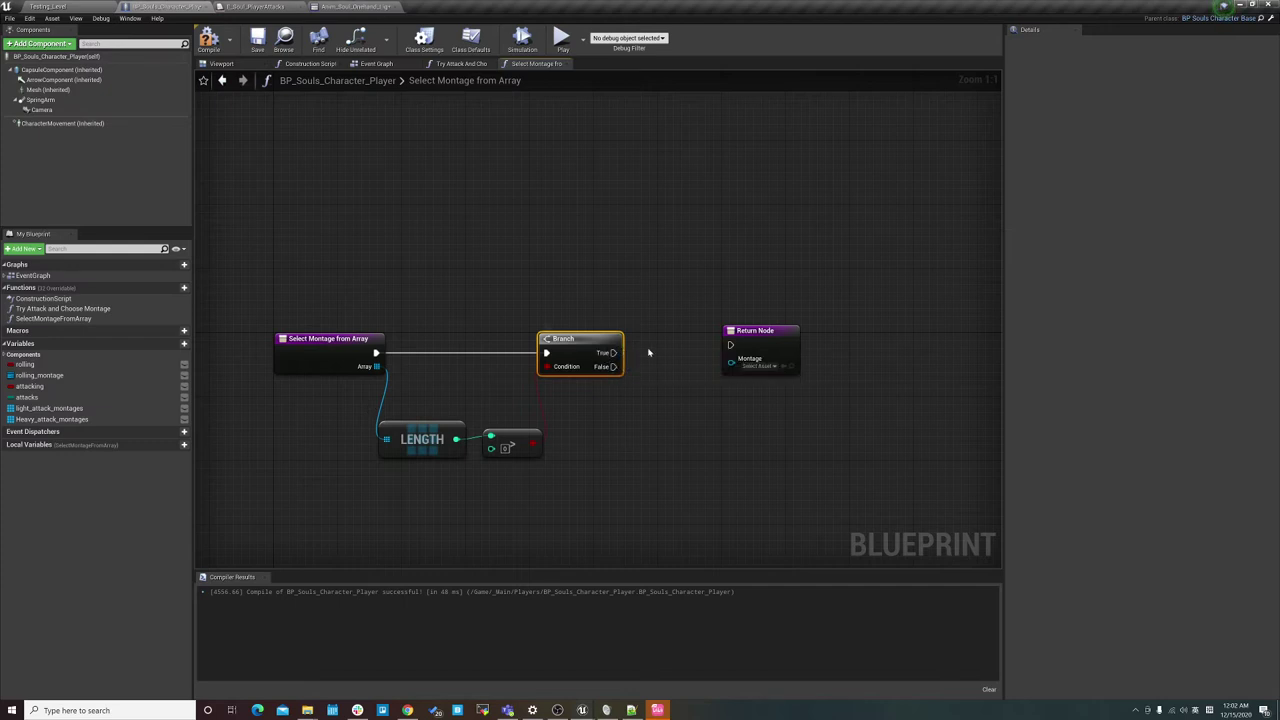
left_click_drag(766, 340, 821, 332)
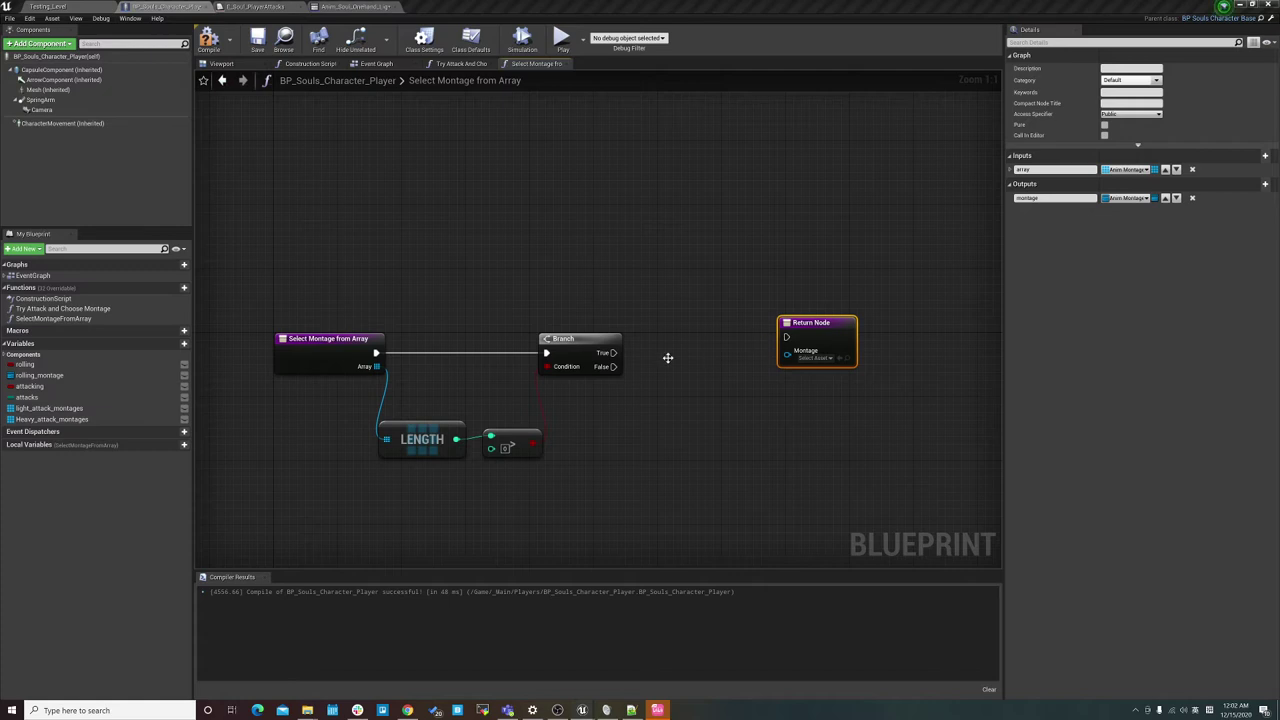
On the Branch's False path, print the message 'Empty Montage Array'.
left_click_drag(613, 366, 661, 452)
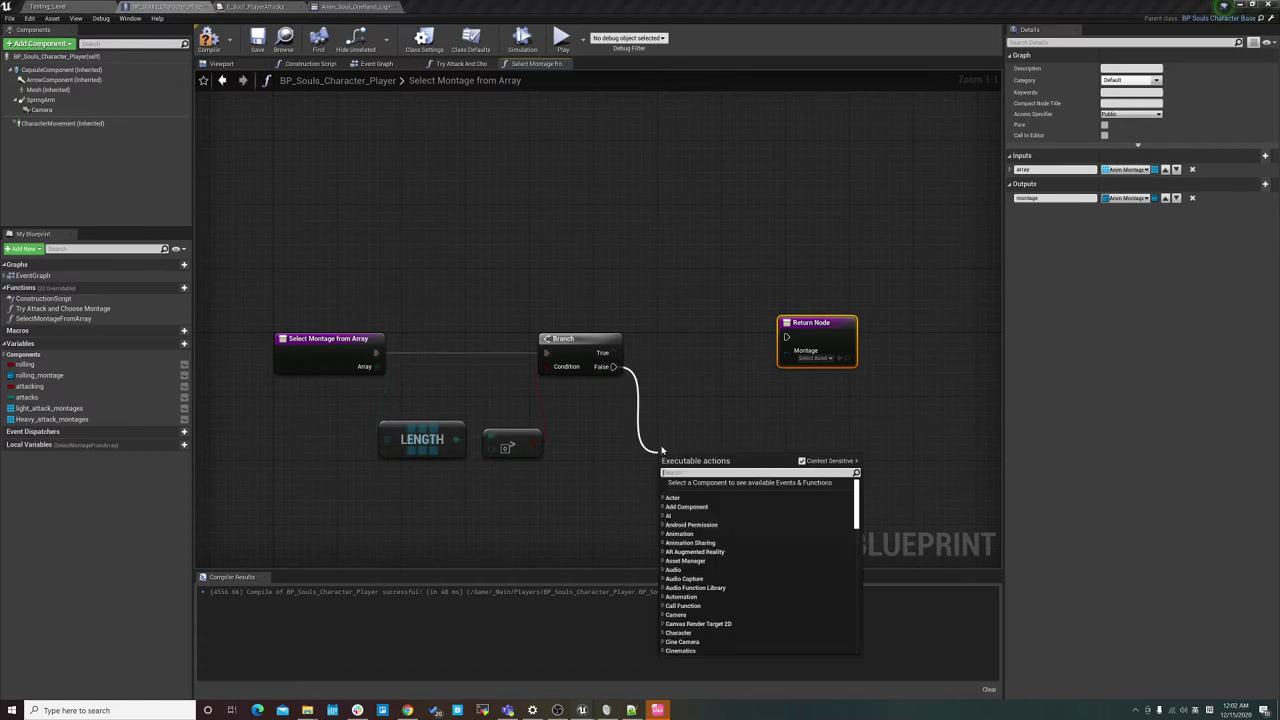
type("print string")
key("Return")
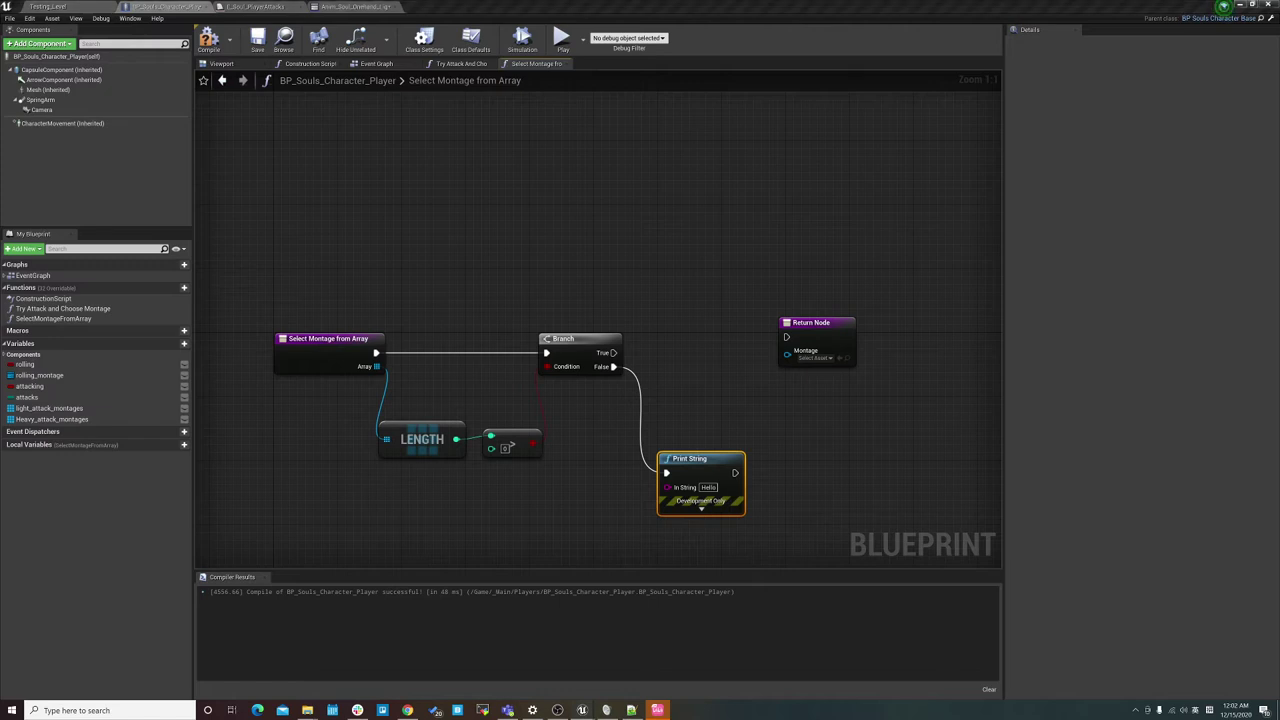
left_click(709, 487)
type("Empty Montage Array")
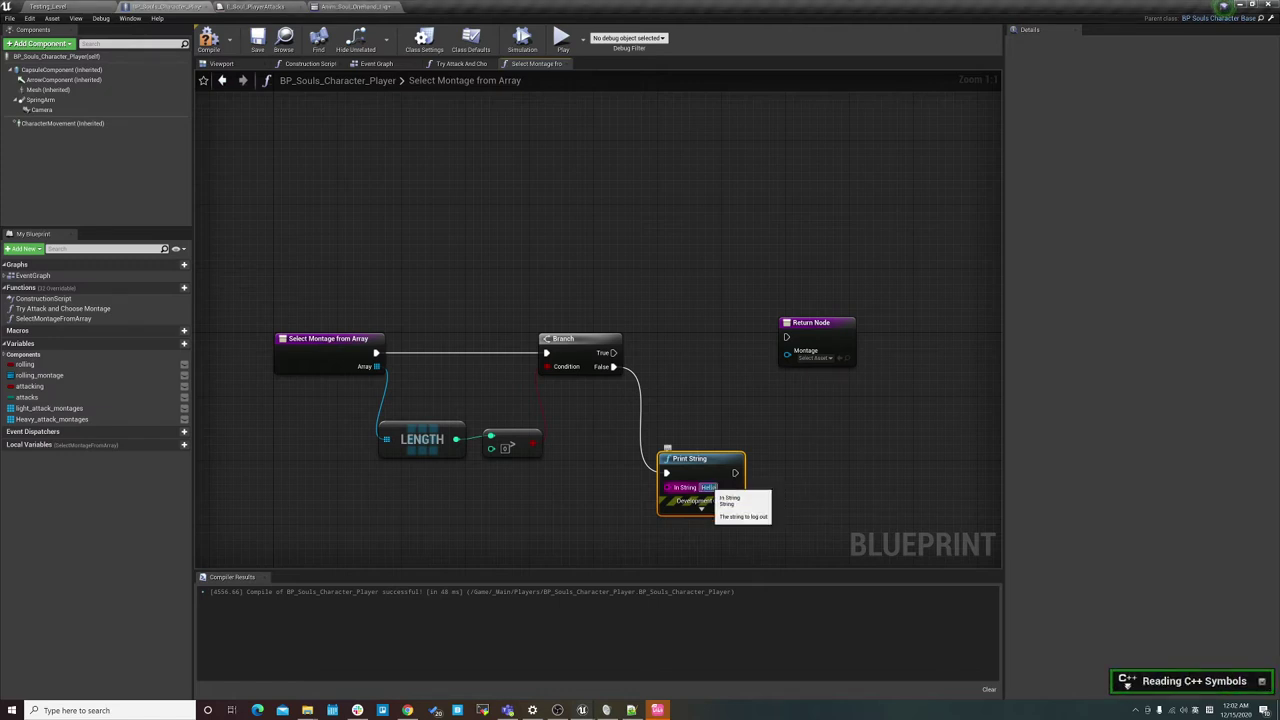
key("Return")
left_click(804, 476)
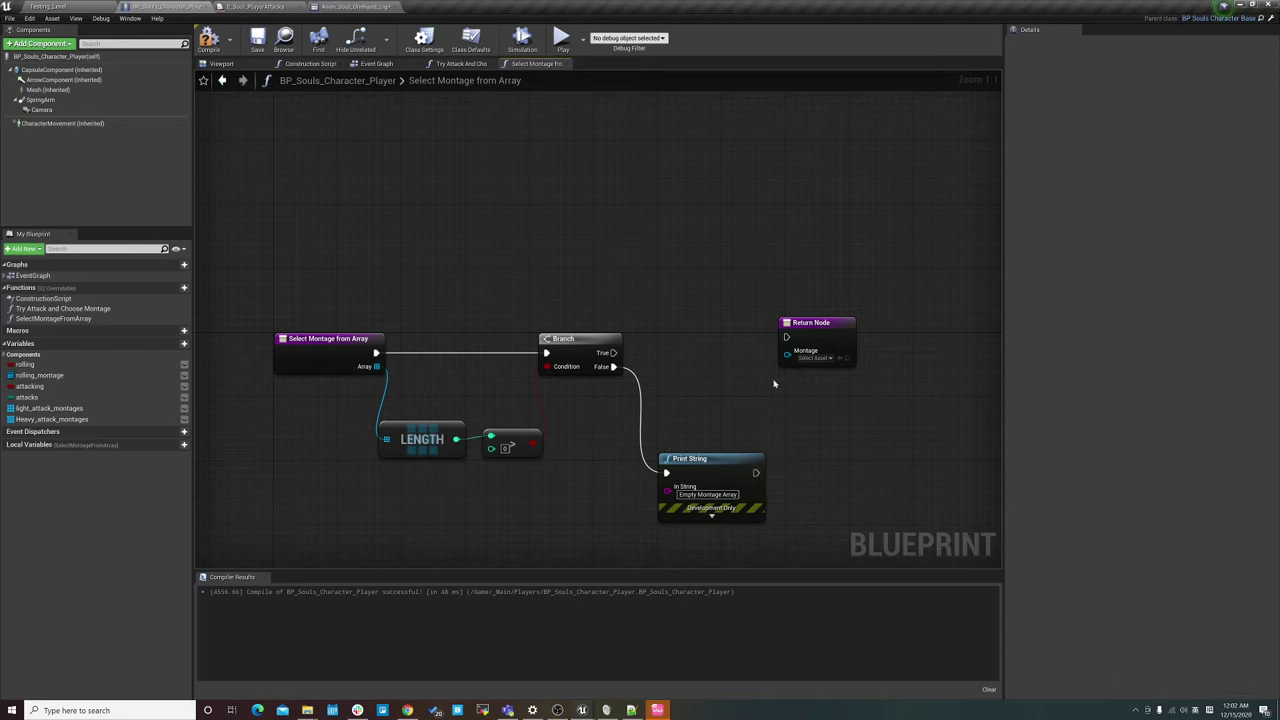
Duplicate the Return Node and connect Print String to the new copy.
left_click(812, 342)
key("ctrl+c")
key("ctrl+v")
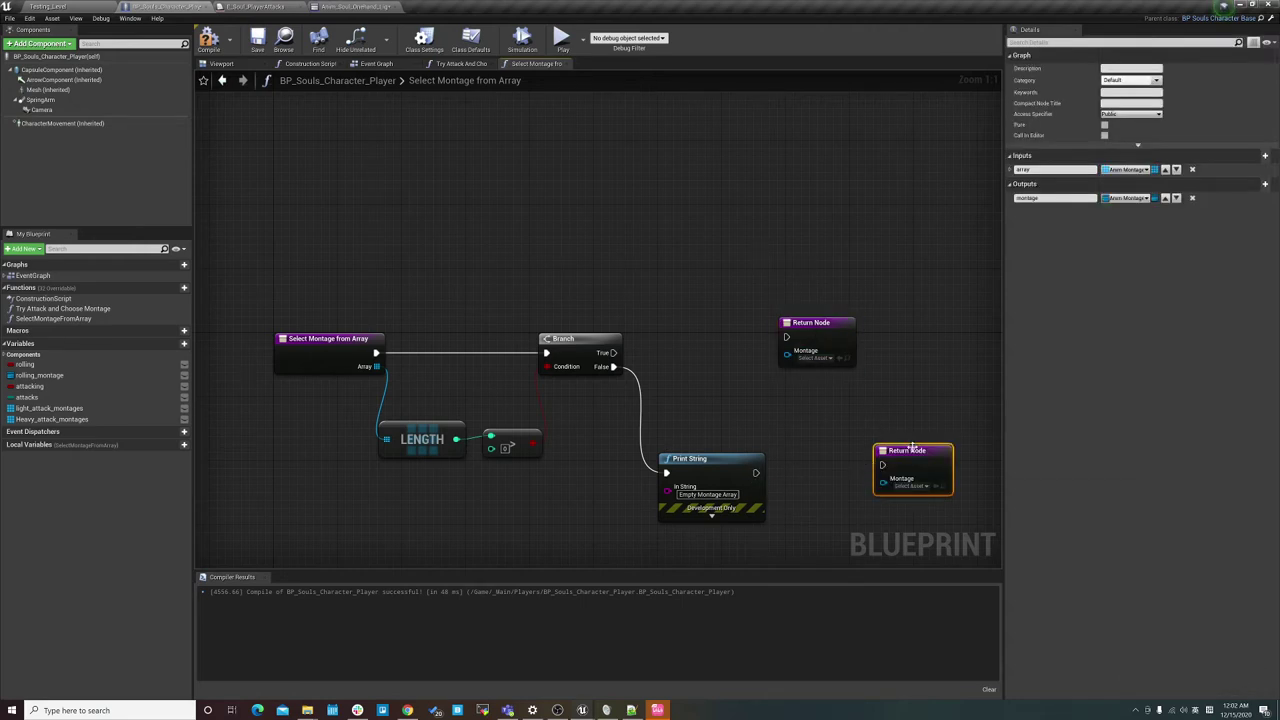
left_click_drag(912, 448, 849, 456)
left_click_drag(757, 473, 811, 478)
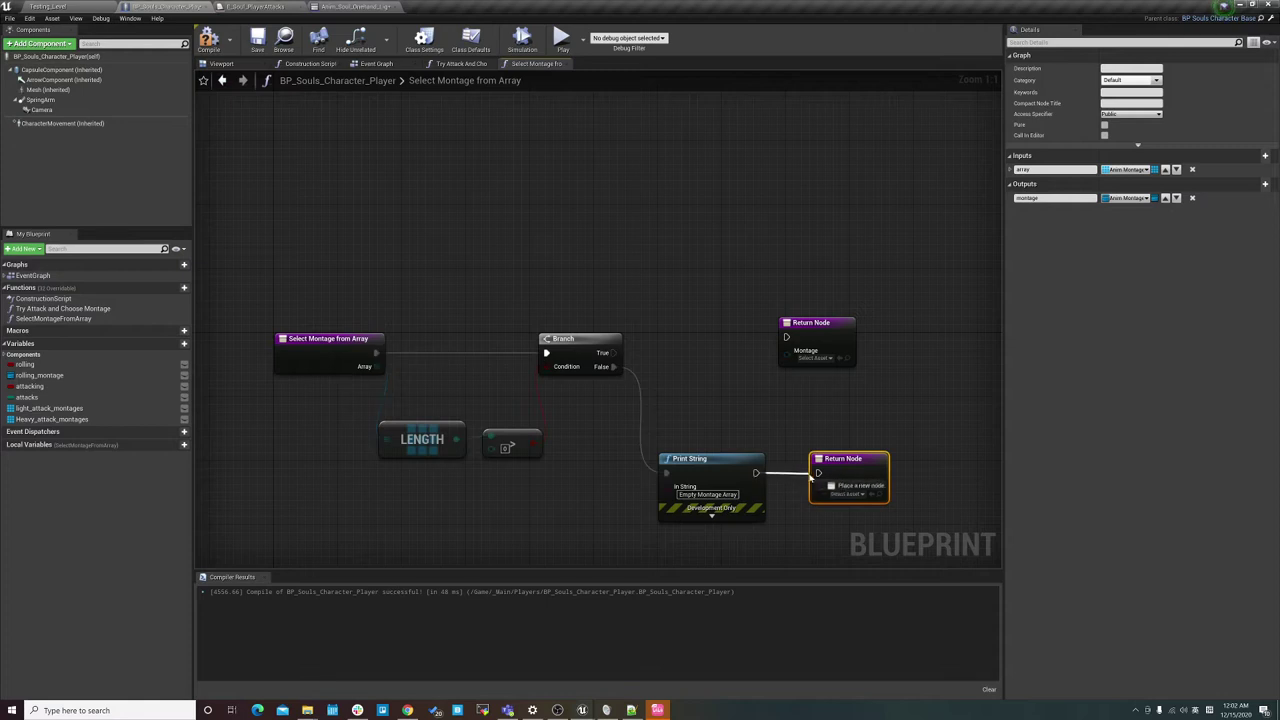
left_click_drag(812, 326, 866, 341)
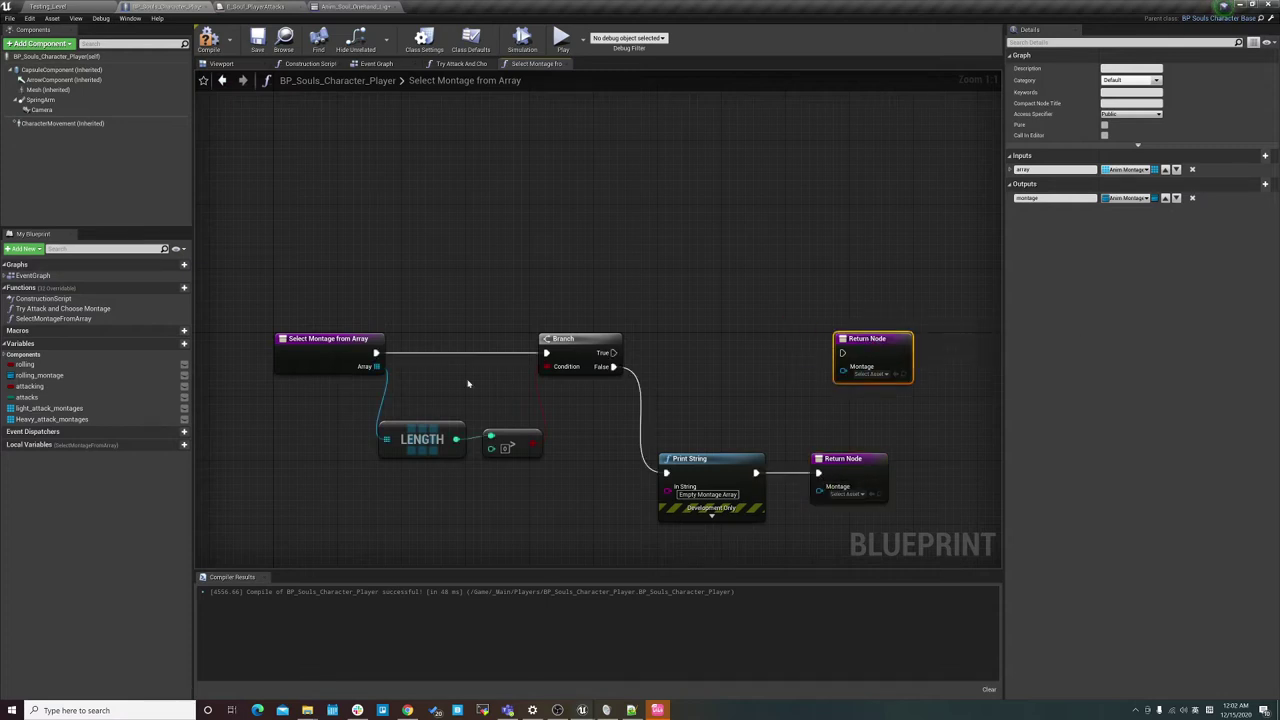
Rearrange Print String and both Return Nodes, then place a Random Integer in Range node.
right_click_drag(467, 383, 404, 364)
left_click_drag(586, 412, 770, 510)
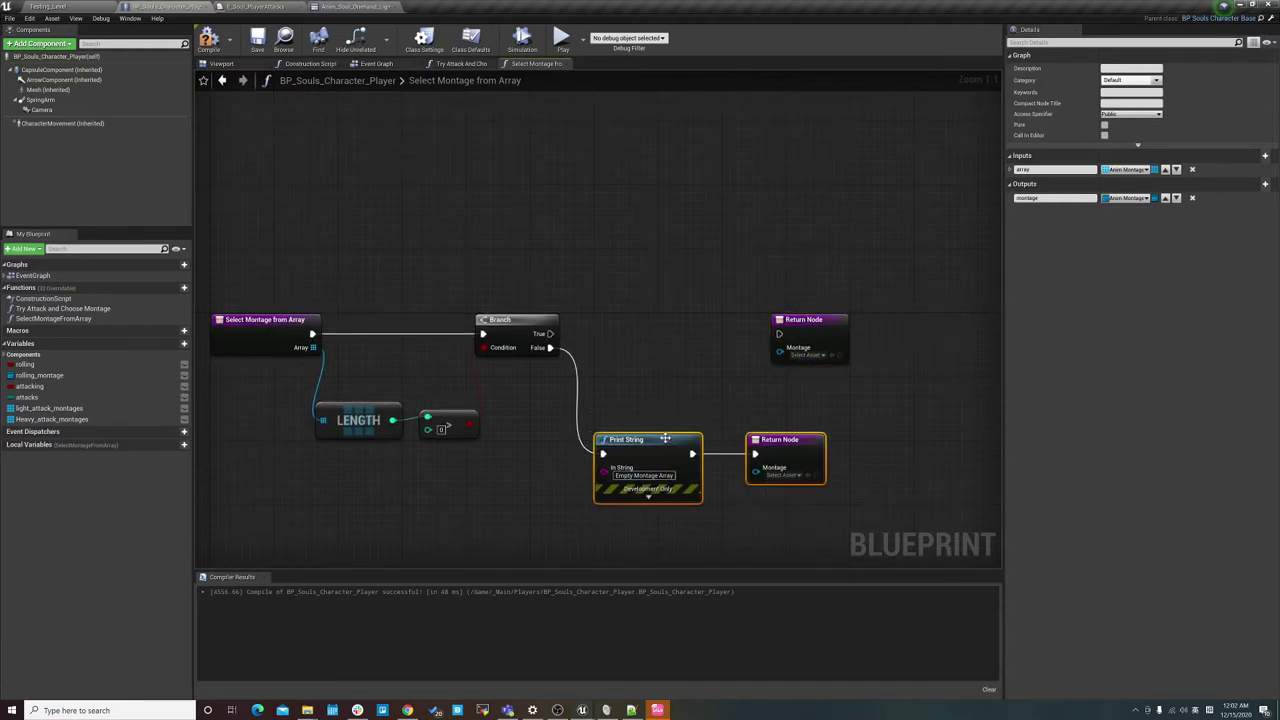
left_click_drag(665, 439, 688, 487)
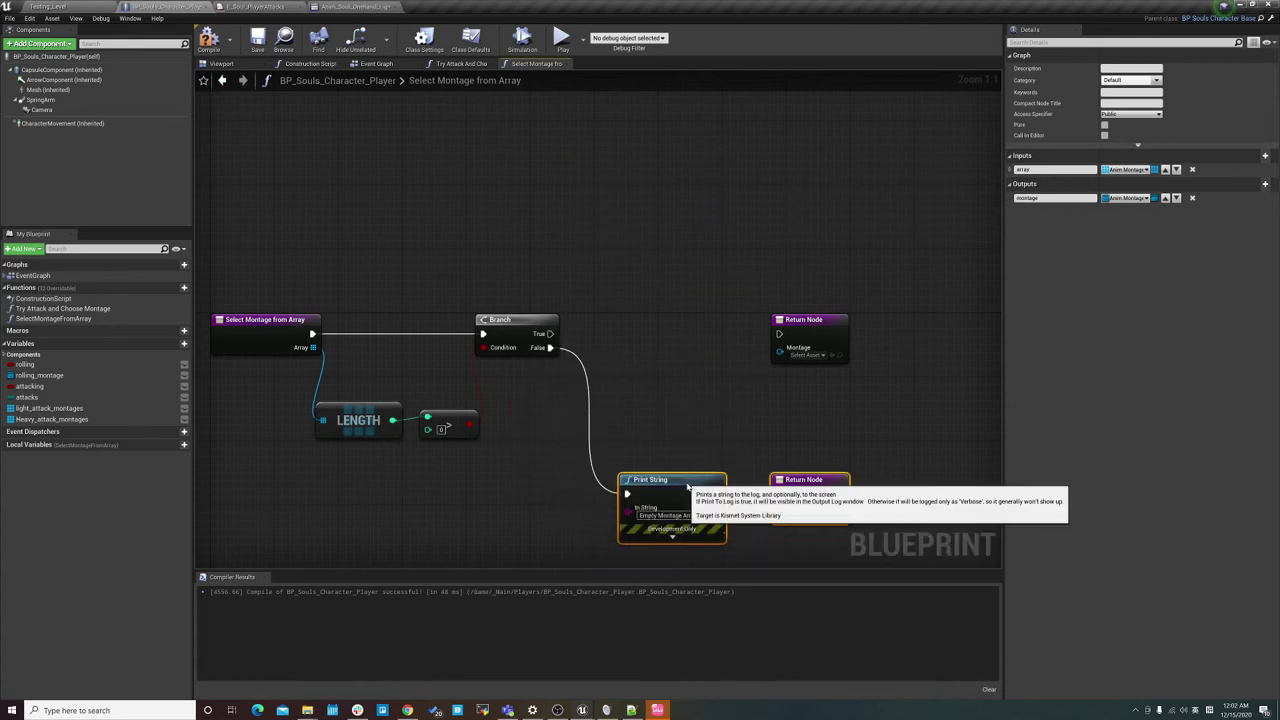
left_click_drag(805, 322, 789, 314)
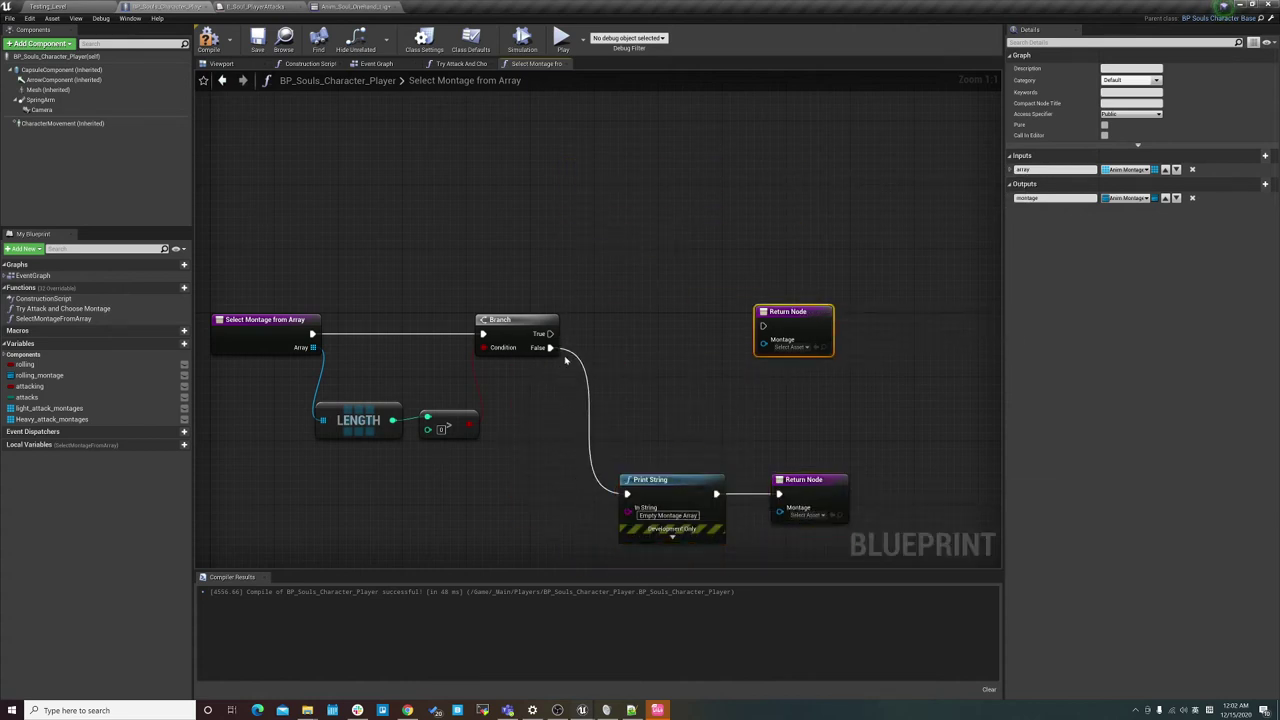
right_click_drag(565, 360, 511, 332)
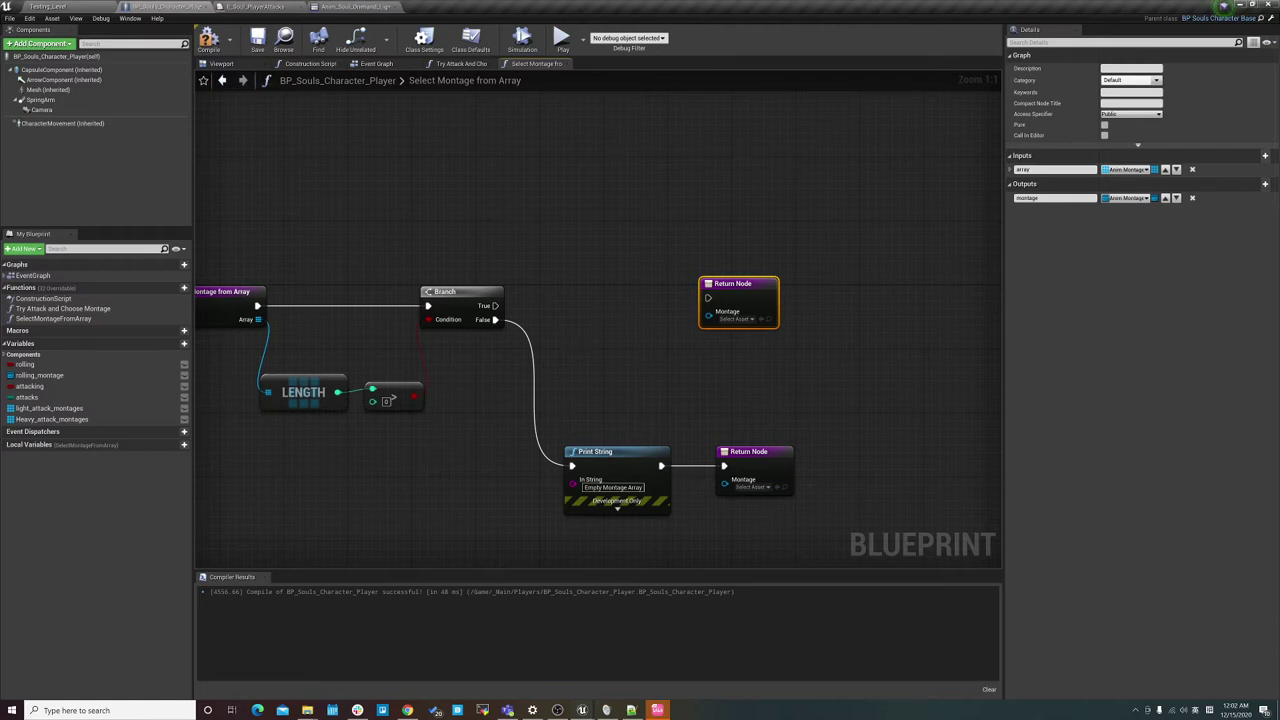
right_click_drag(577, 347, 539, 319)
left_click_drag(543, 366, 757, 543)
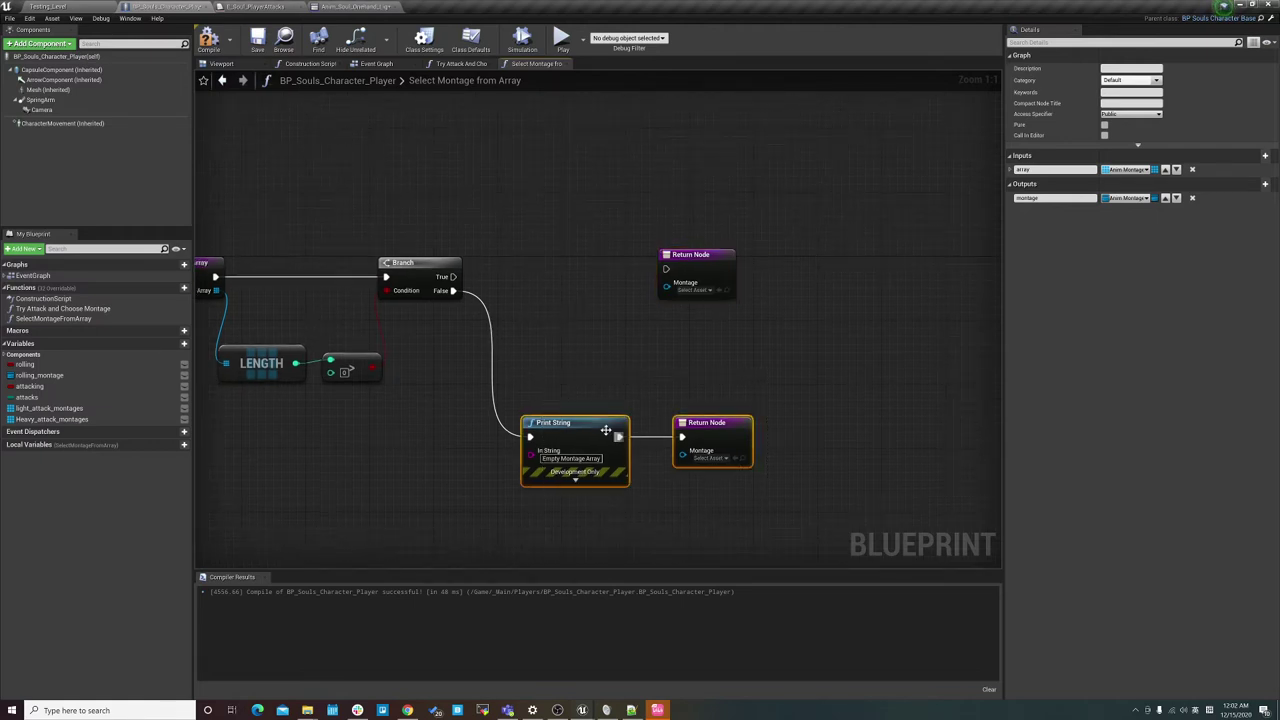
left_click_drag(598, 419, 576, 482)
right_click_drag(513, 368, 576, 381)
left_click(620, 394)
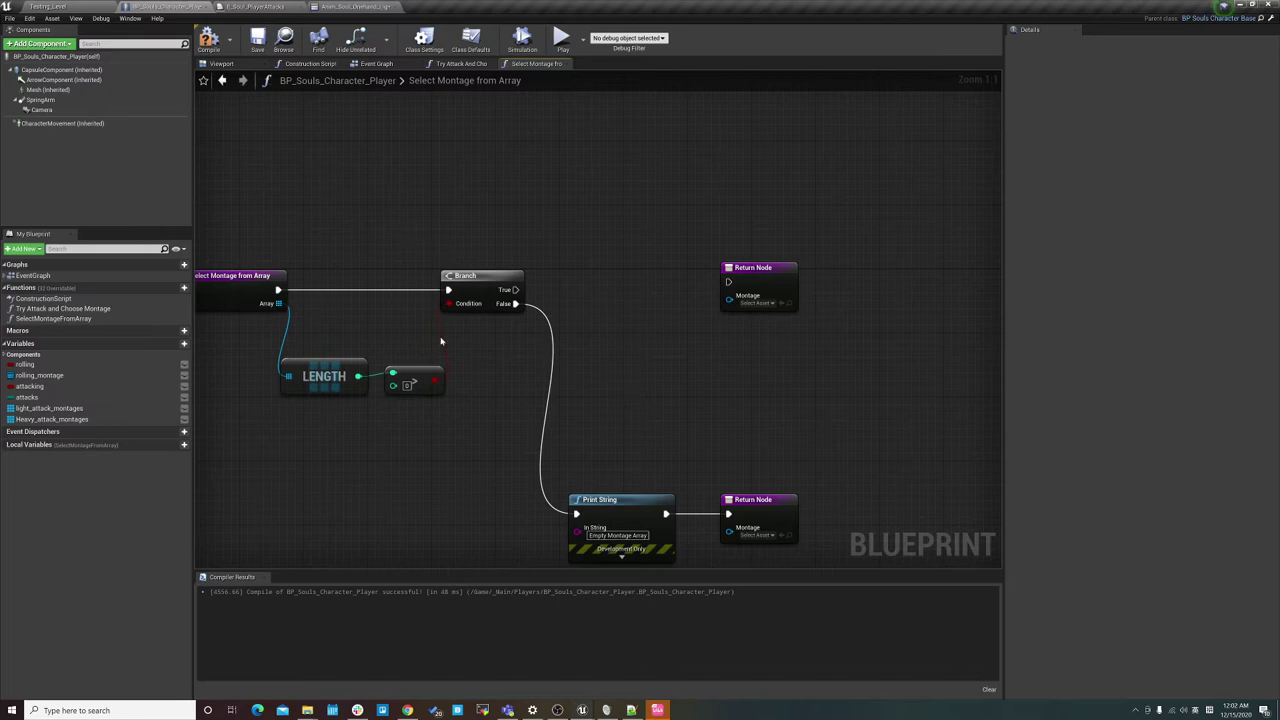
right_click_drag(448, 425, 480, 381)
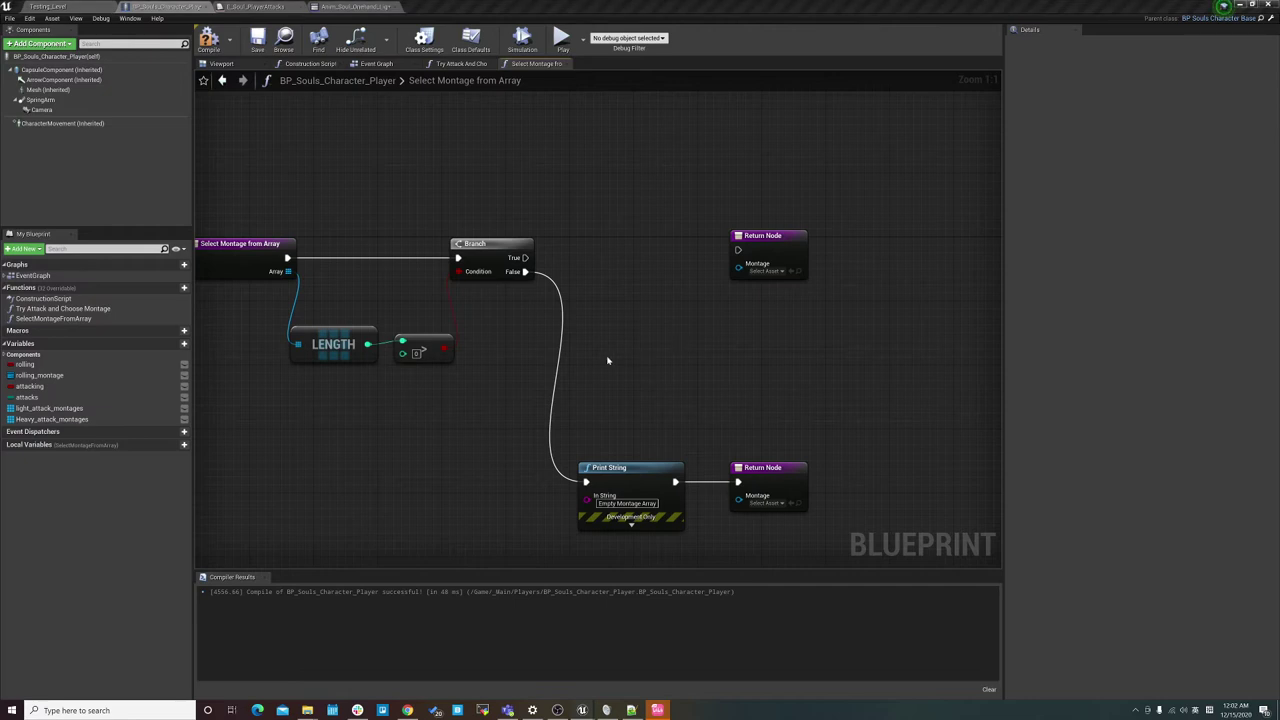
key("ctrl+v")
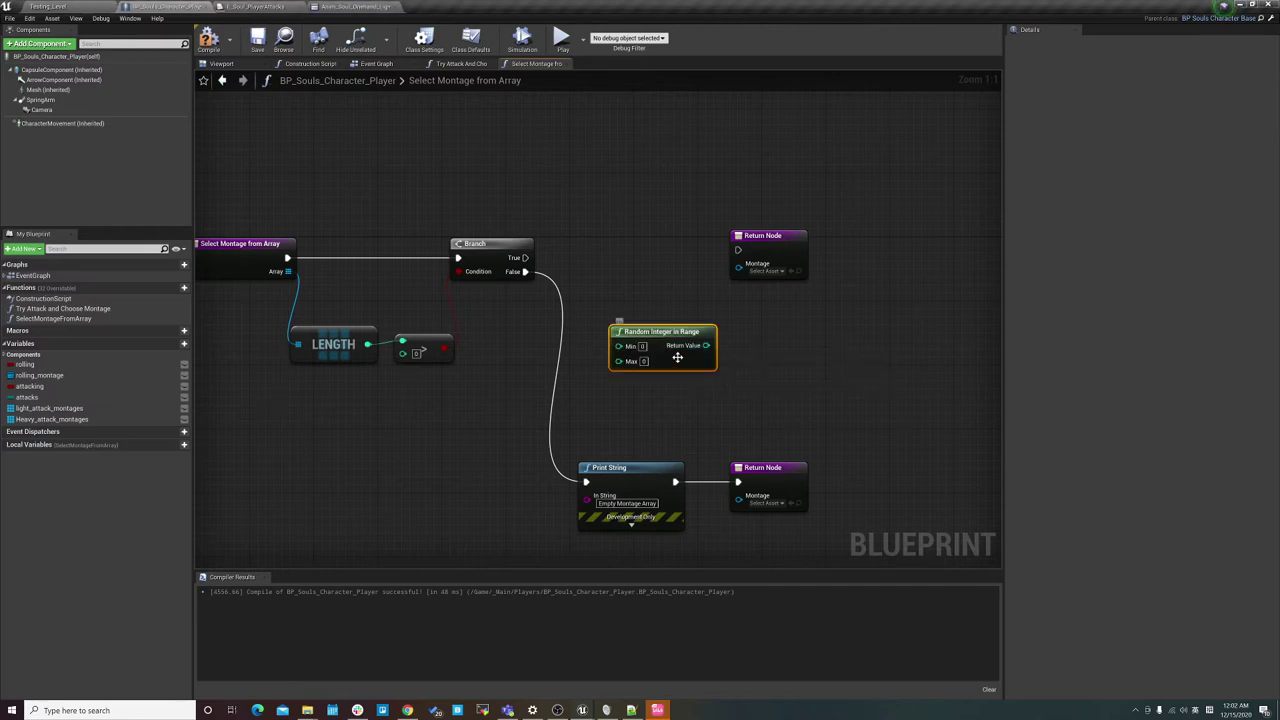
Subtract 1 from the array Length and feed it into Random Integer in Range's Max, Min 0.
left_click_drag(665, 334, 685, 338)
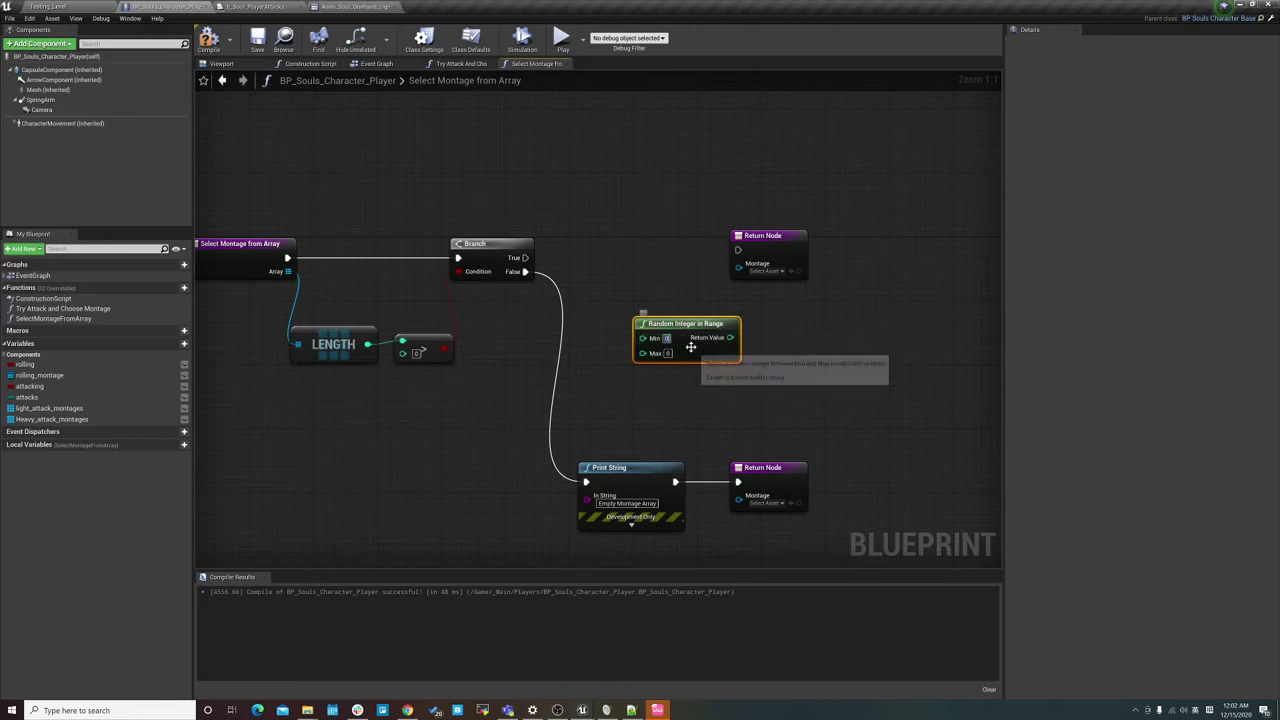
left_click(647, 346)
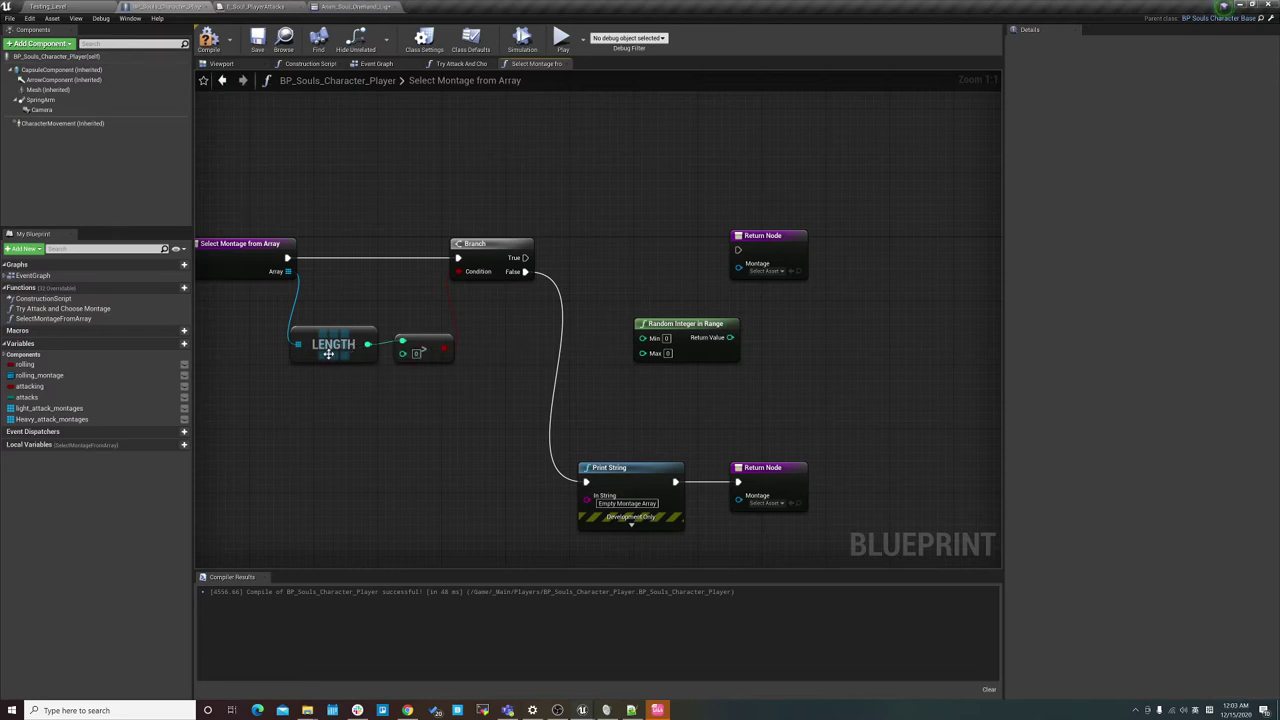
left_click_drag(370, 345, 534, 398)
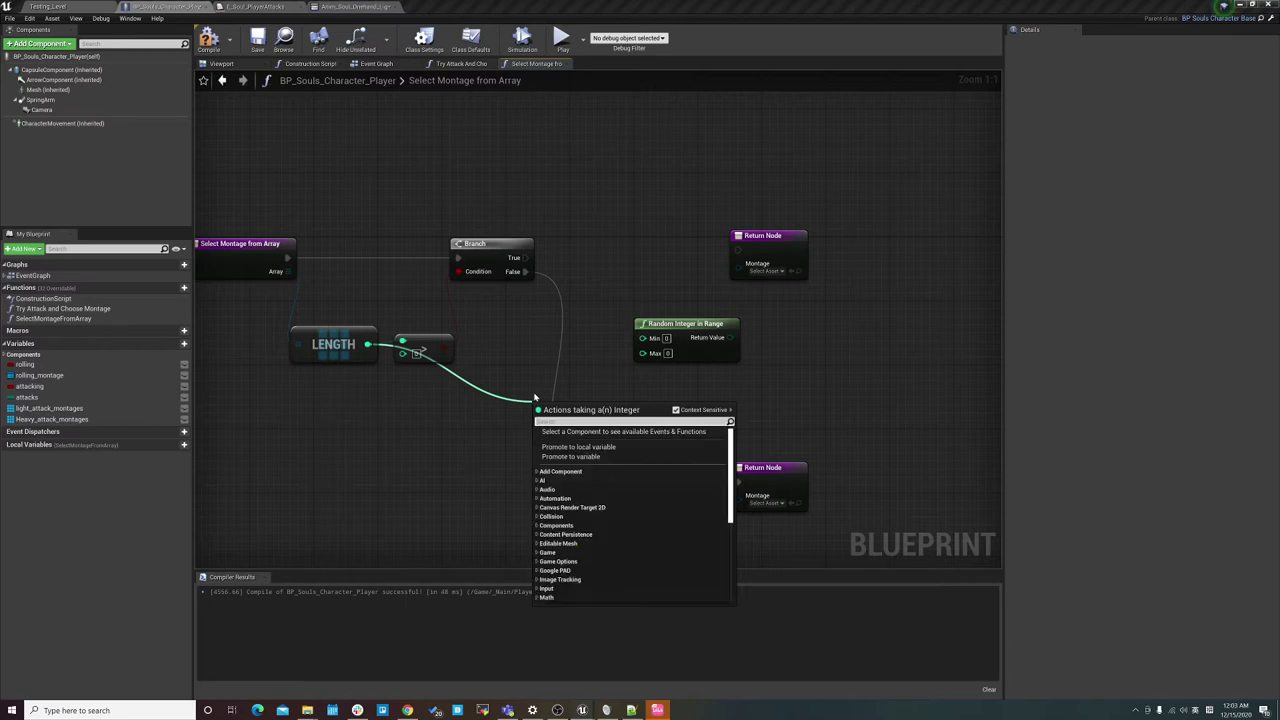
type("in")
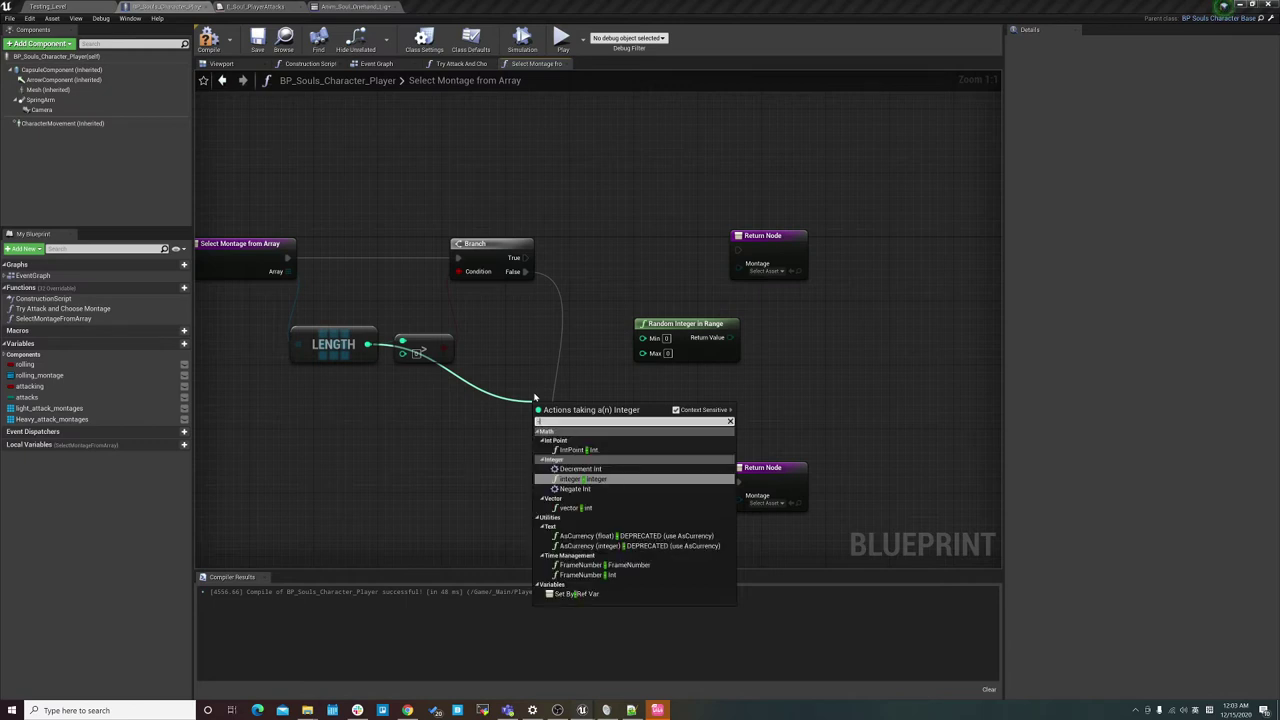
left_click(590, 480)
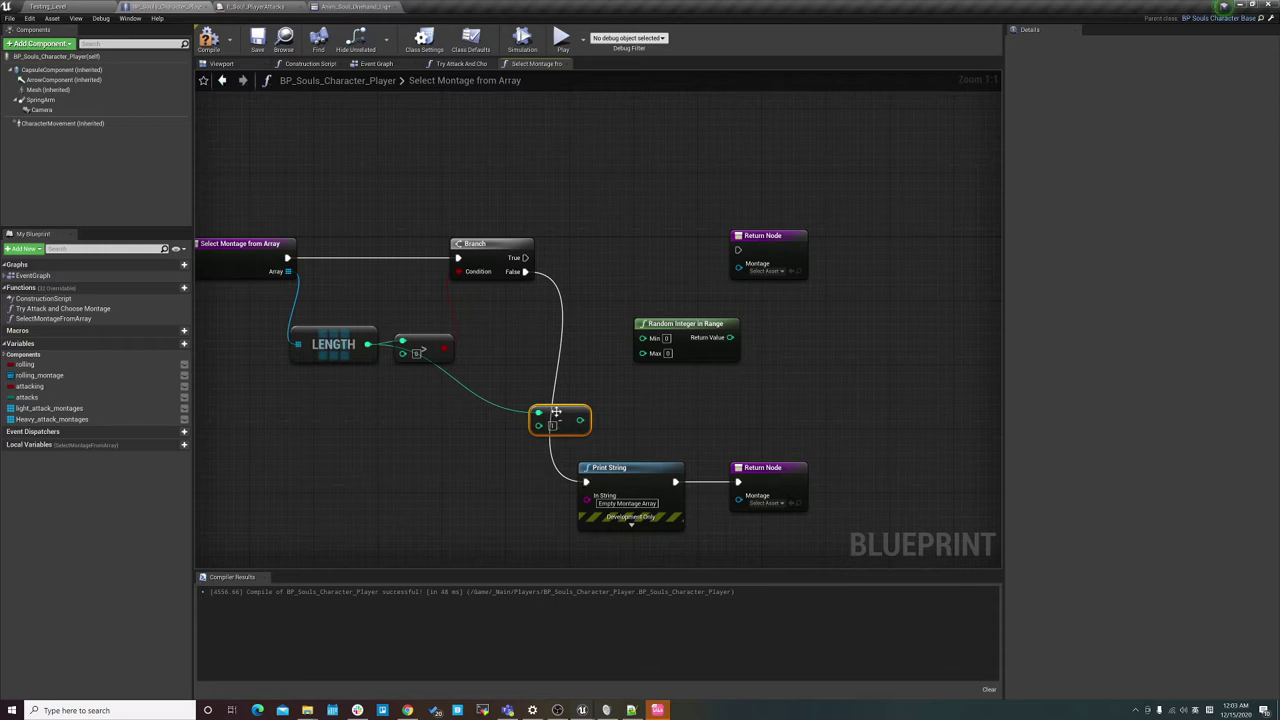
left_click_drag(555, 412, 531, 374)
left_click_drag(659, 347, 699, 347)
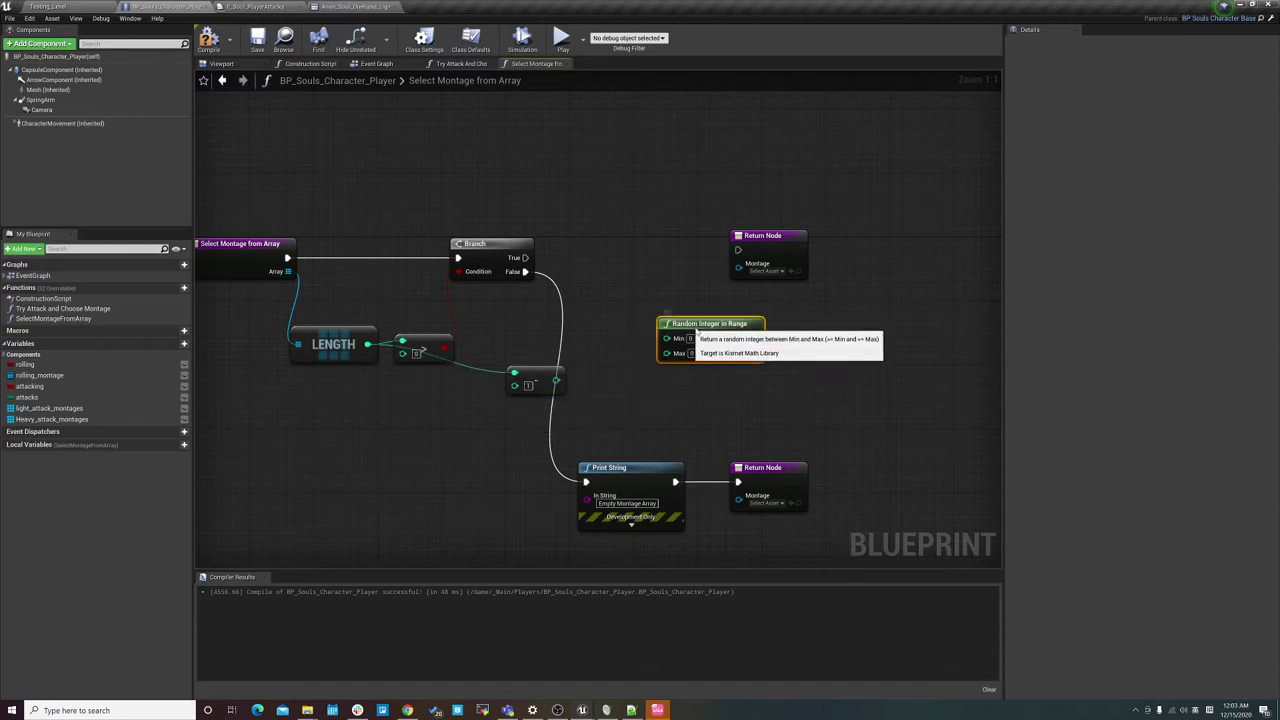
mouse_move(543, 373)
left_mouse_down()
mouse_move(519, 388)
mouse_move(683, 352)
mouse_move(652, 346)
left_mouse_up()
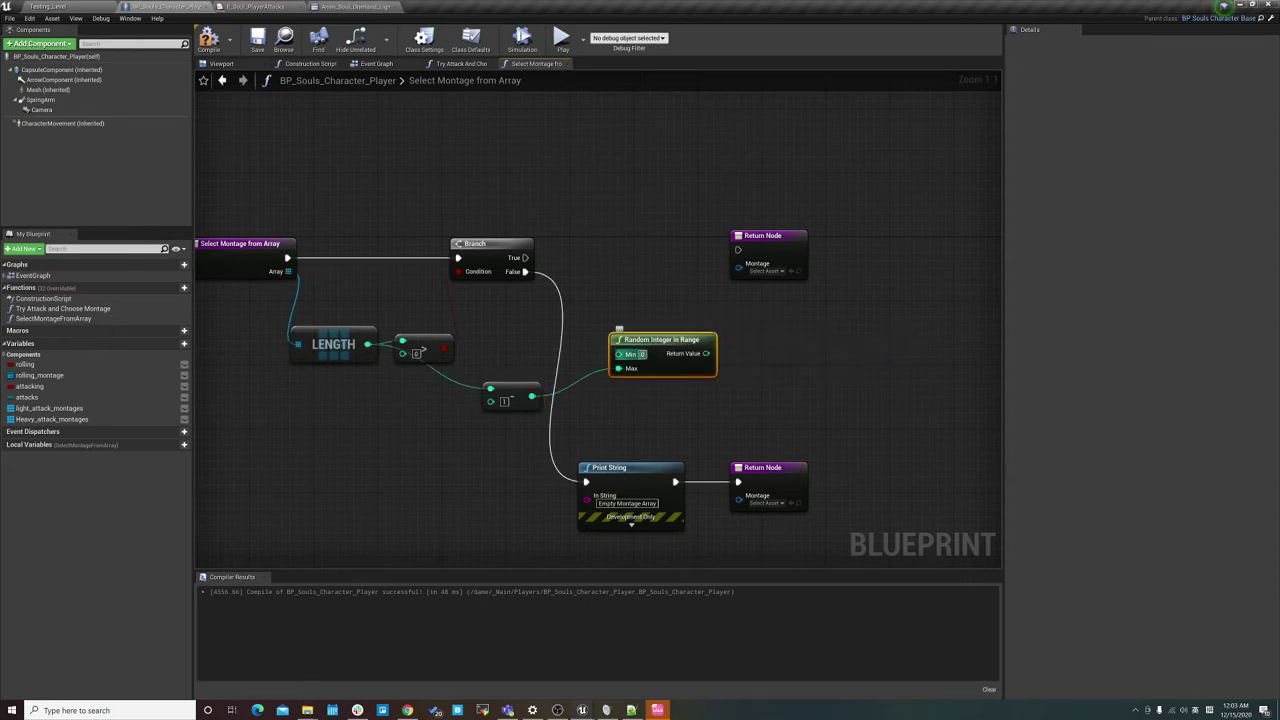
mouse_move(699, 340)
left_mouse_down()
mouse_move(688, 378)
mouse_move(655, 322)
left_mouse_up()
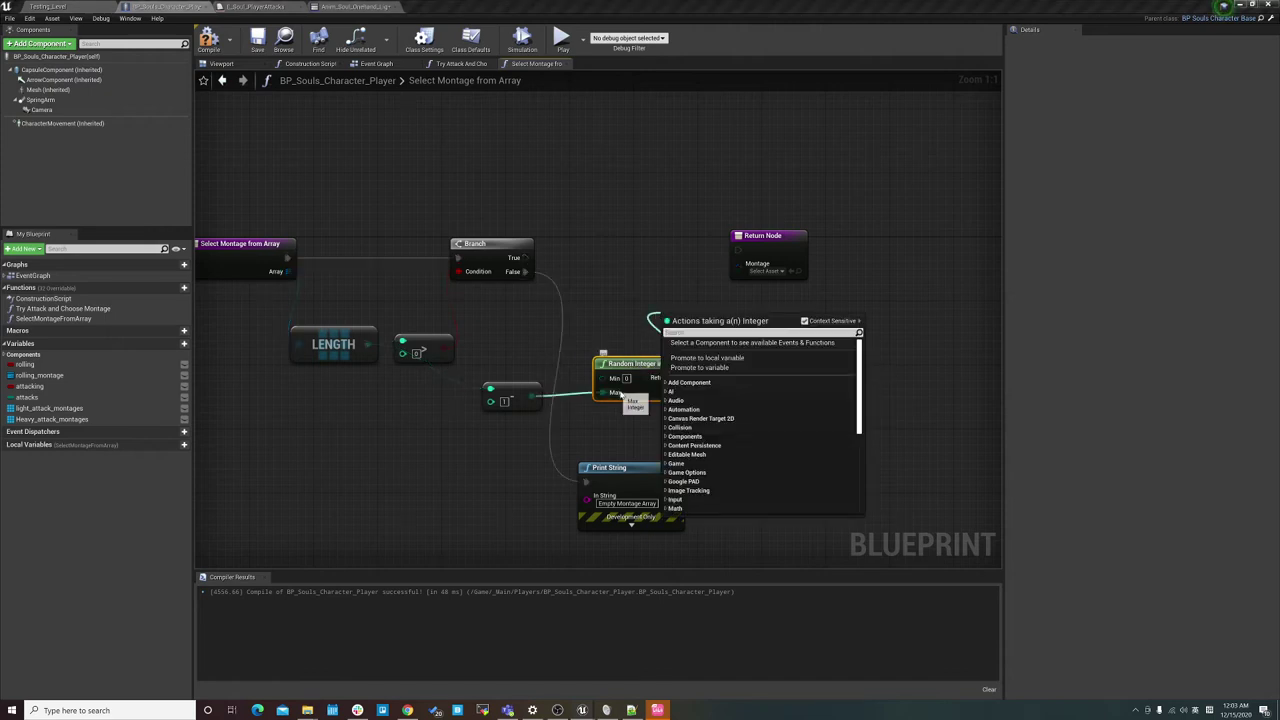
left_click(645, 384)
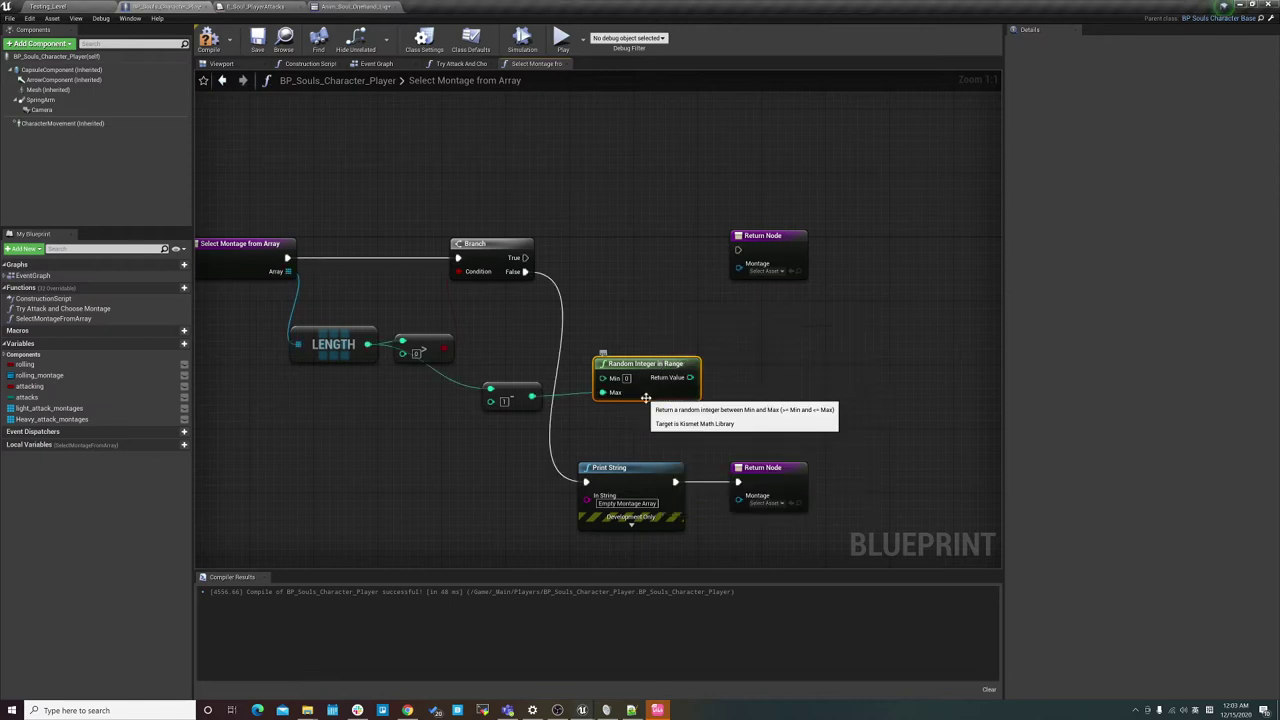
left_click_drag(688, 377, 633, 316)
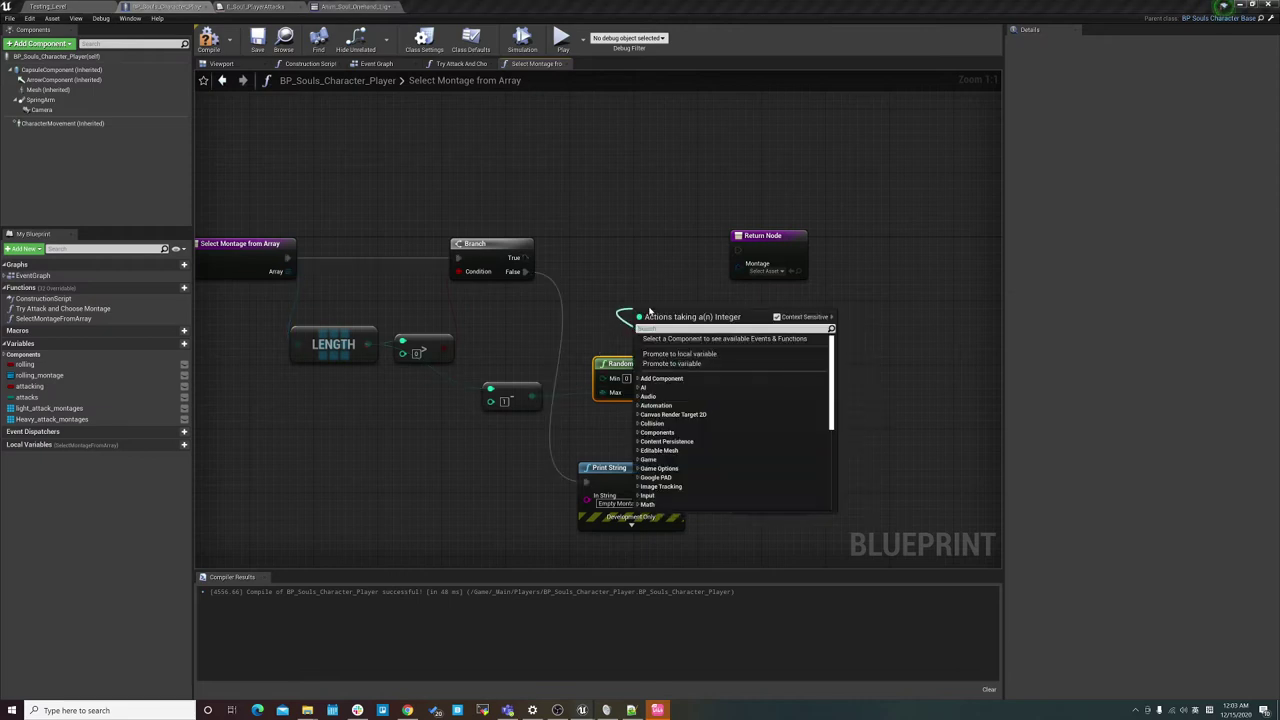
left_click(602, 293)
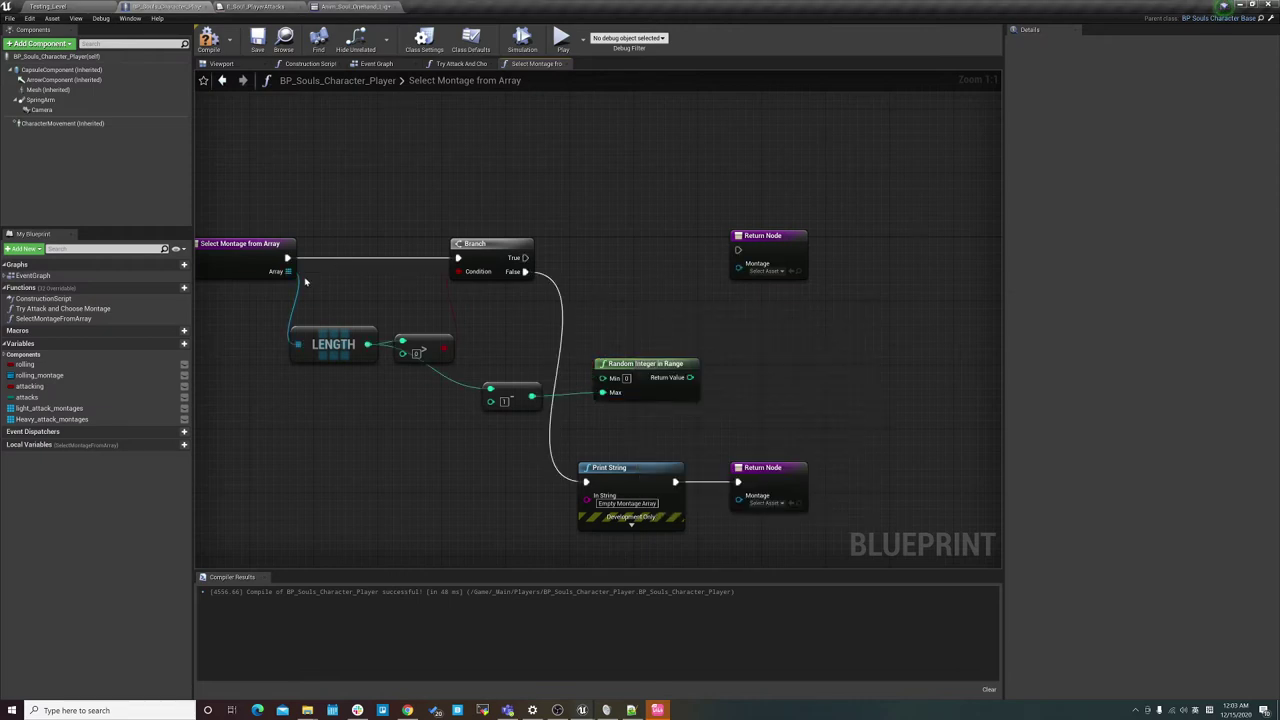
Add a GET node on the montage array indexed by the random integer.
left_click_drag(288, 271, 642, 298)
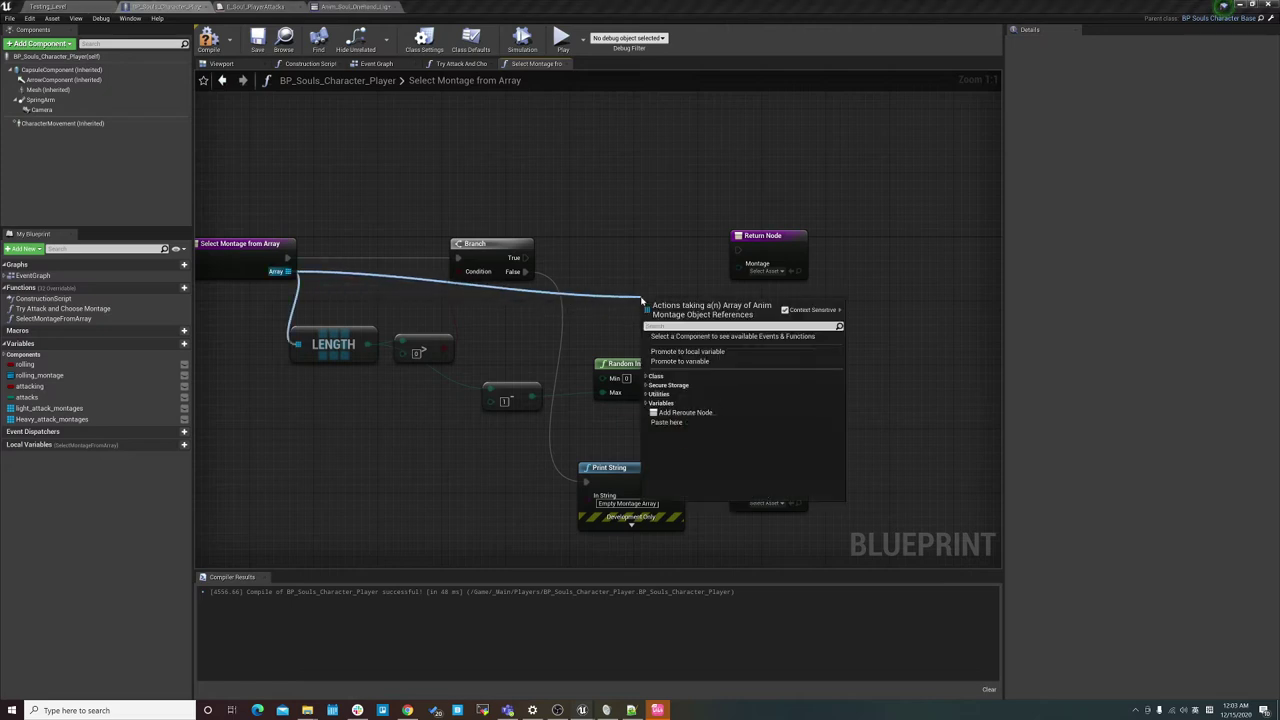
type("get")
key("Return")
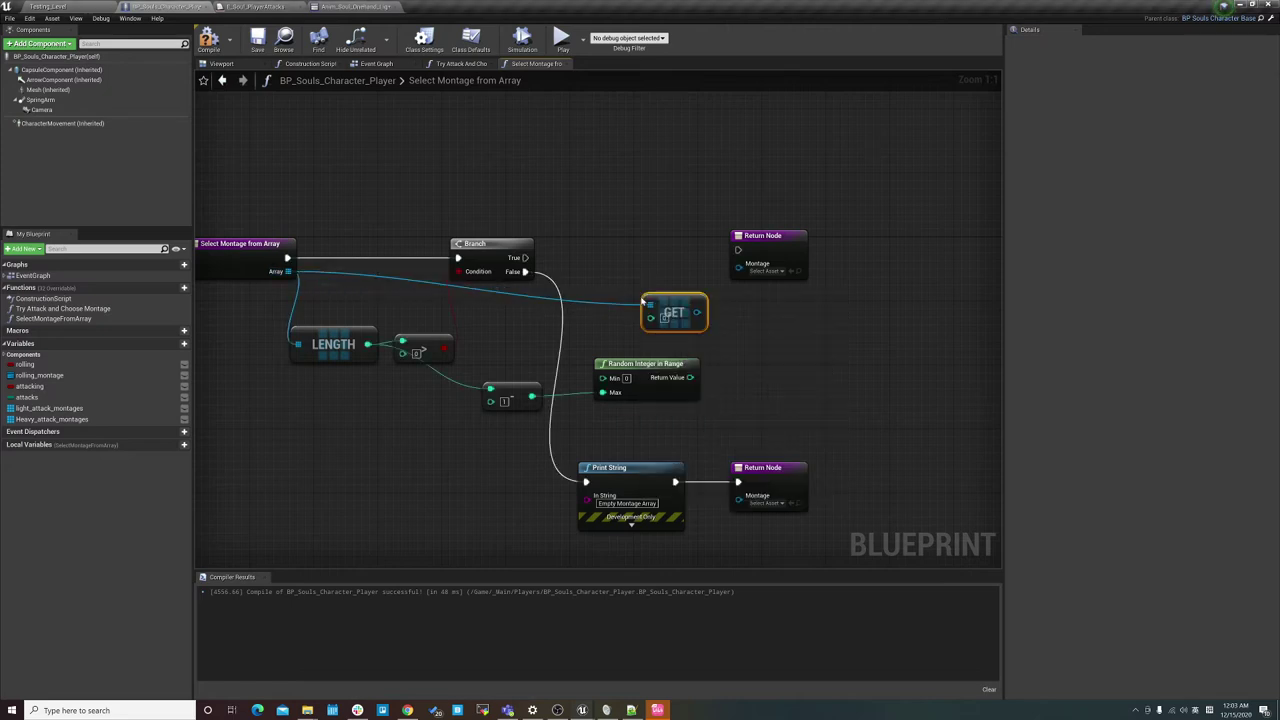
left_click_drag(665, 299, 628, 291)
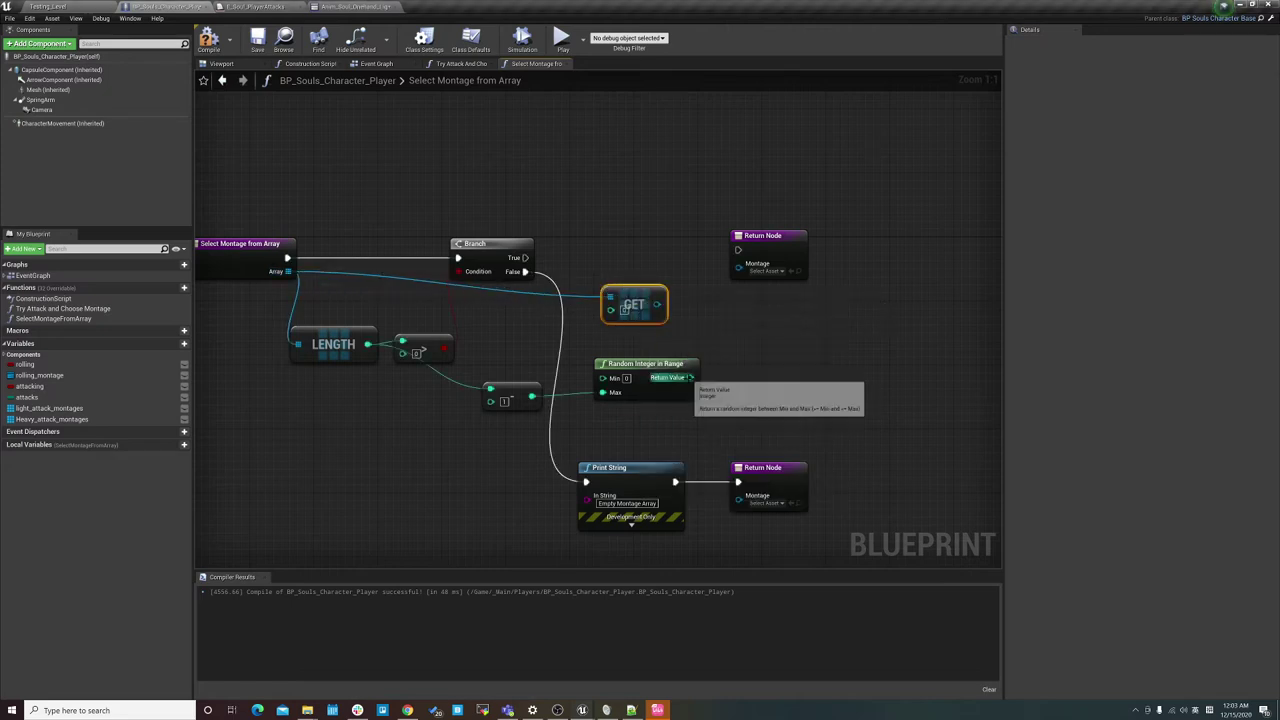
left_click_drag(690, 377, 612, 312)
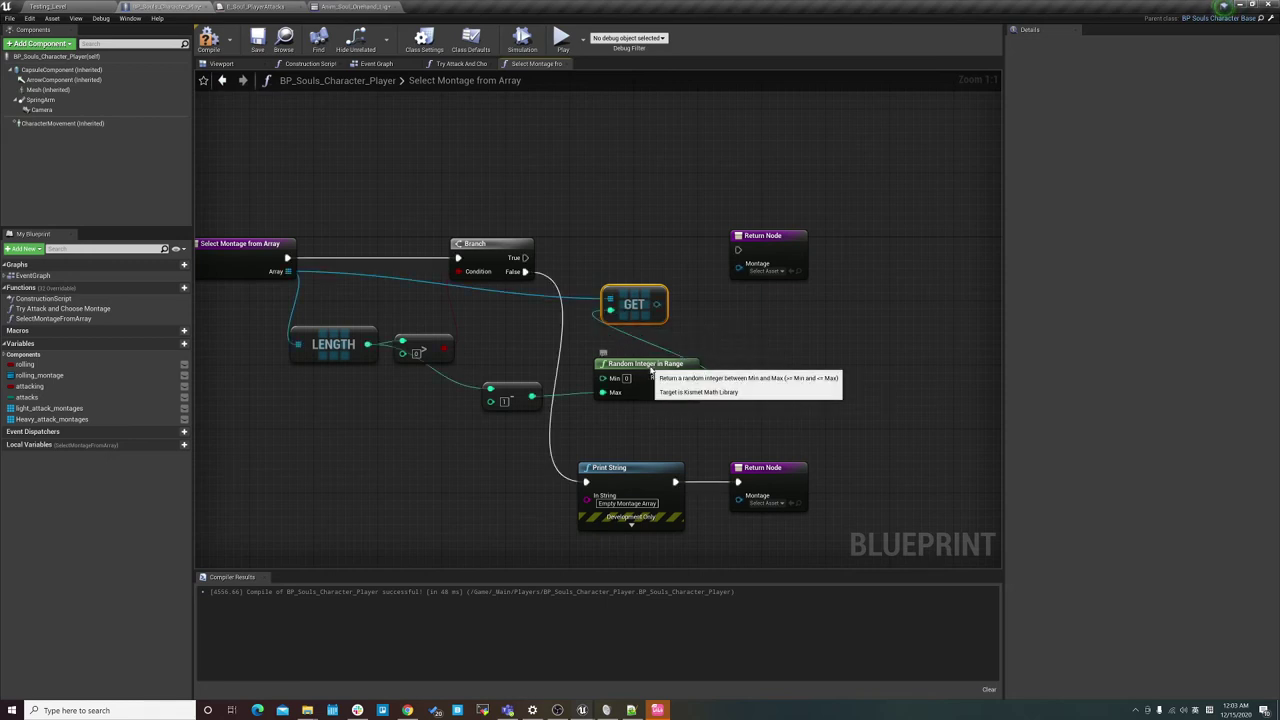
left_click_drag(650, 372, 640, 380)
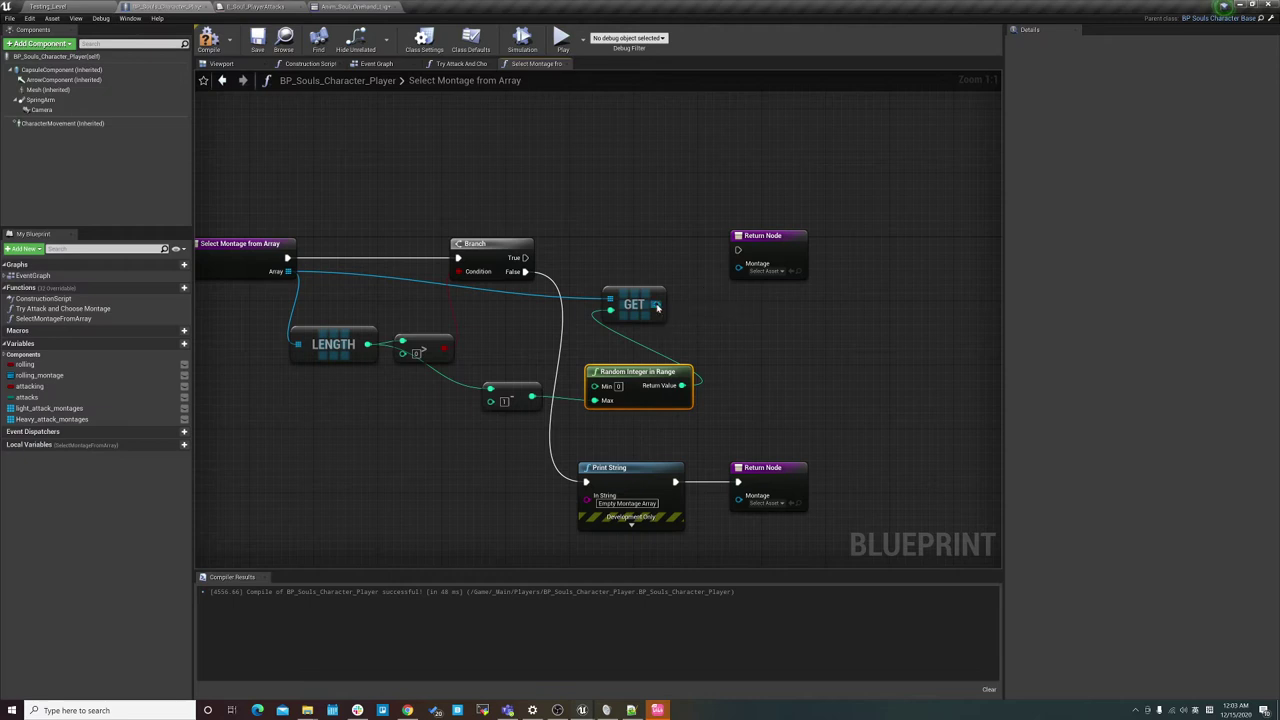
Return GET's montage through the upper Return Node on the Branch's True path.
left_click_drag(657, 305, 739, 270)
left_click(748, 244)
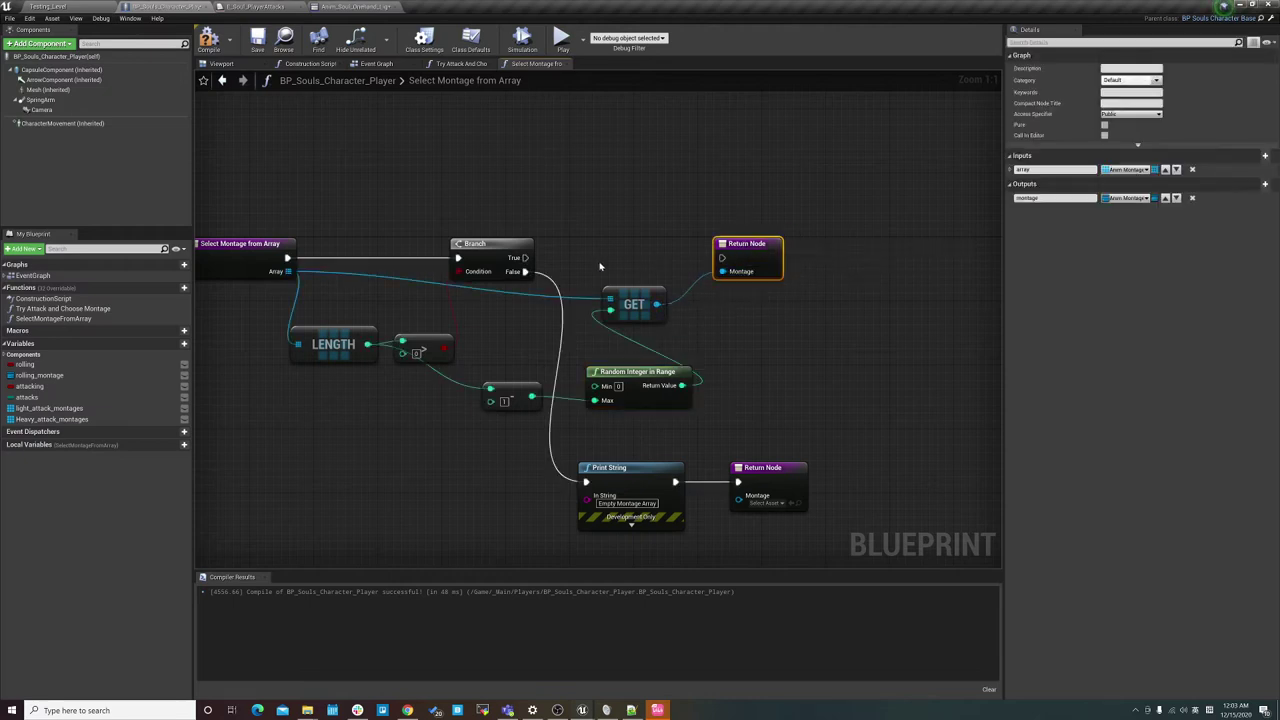
left_click_drag(515, 258, 722, 258)
right_click_drag(703, 197, 761, 197)
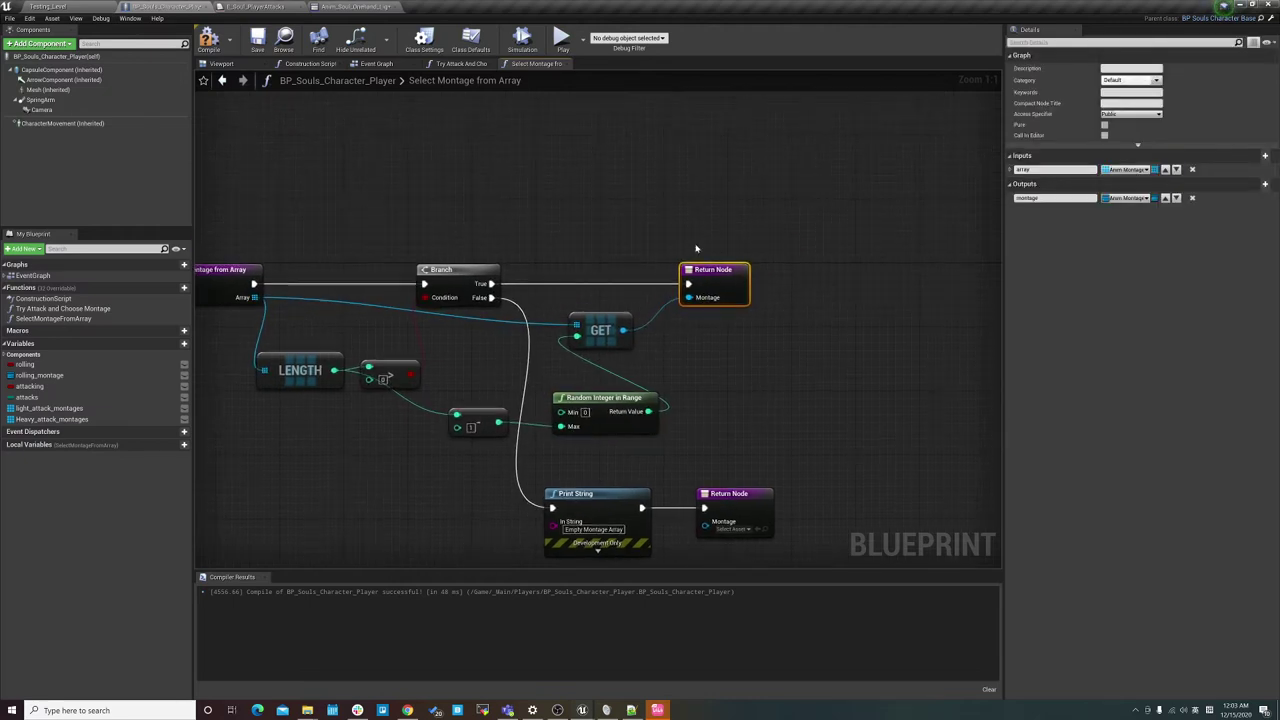
scroll(727, 255, "down", 1)
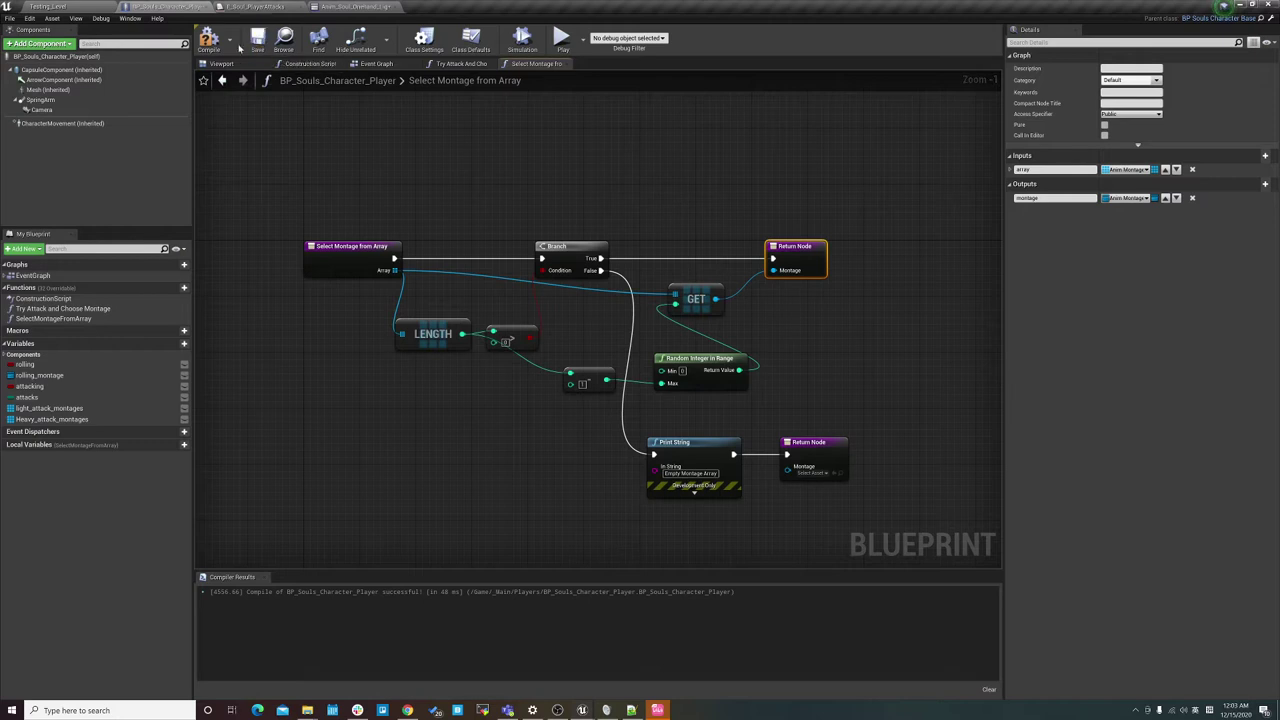
Place a Select Montage from Array call in the Try Attack and Choose Montage graph.
double_click(100, 309)
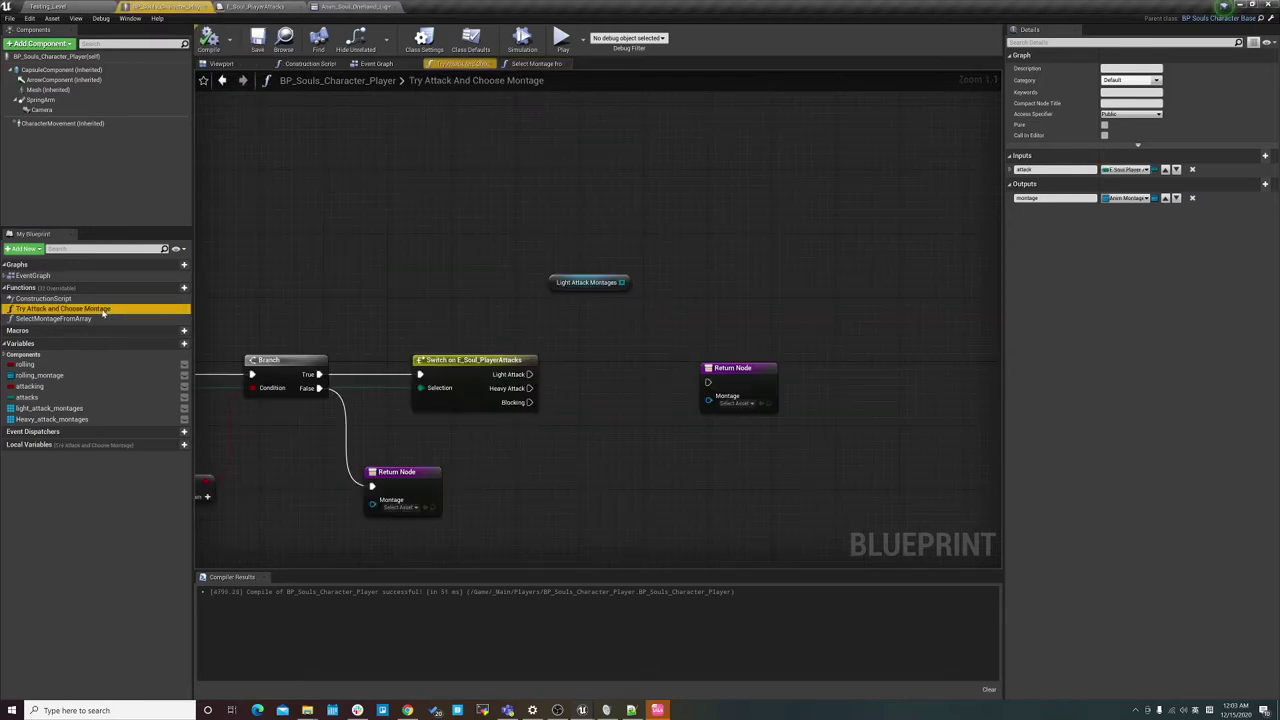
right_click_drag(394, 320, 414, 308)
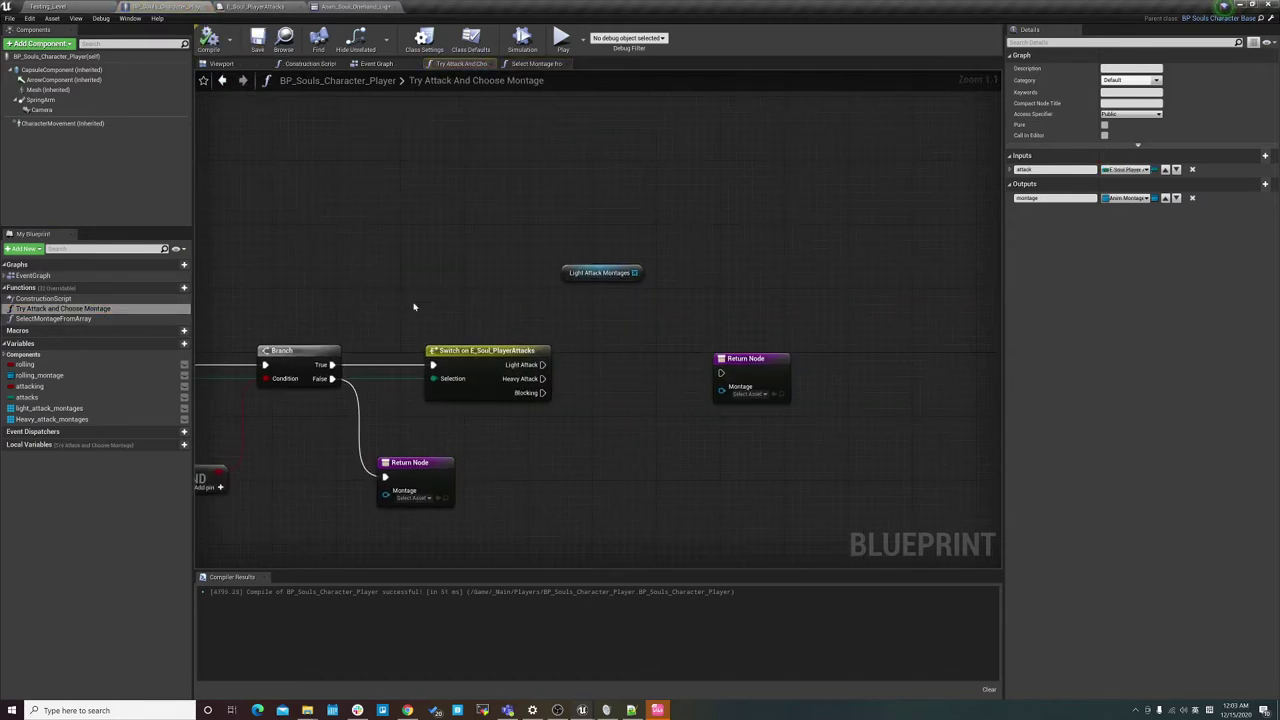
left_click(40, 318)
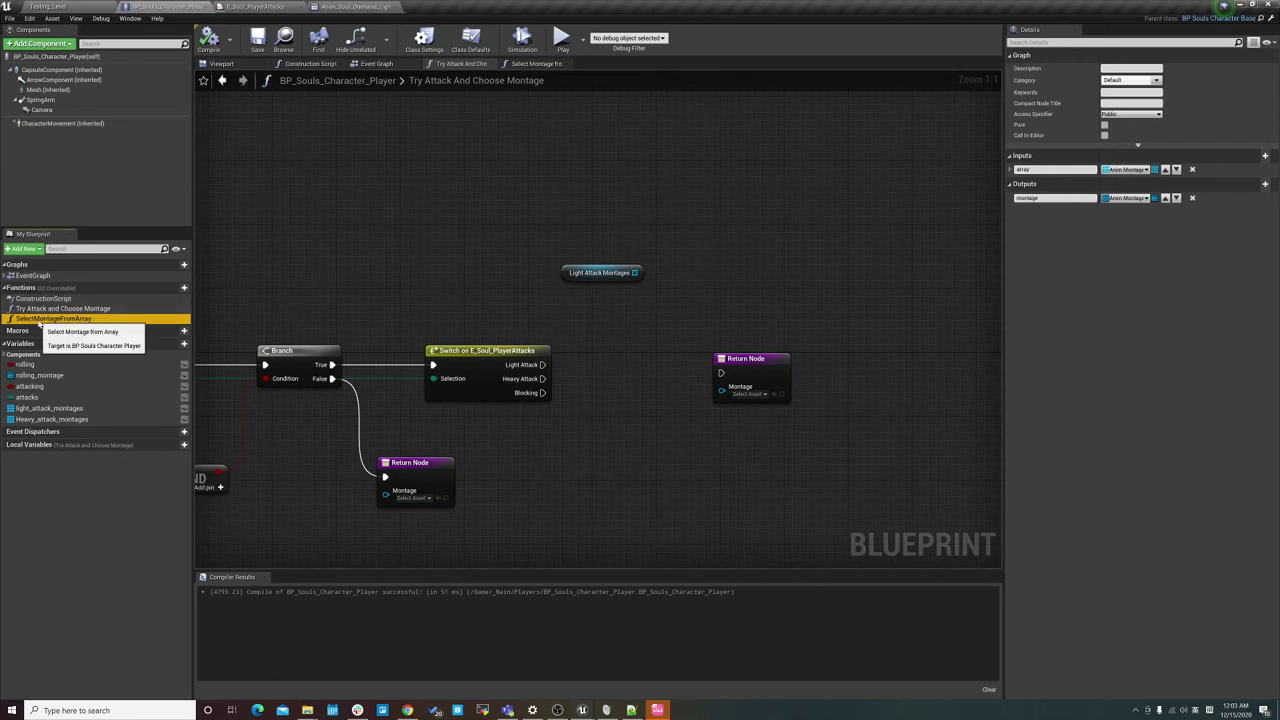
mouse_move(40, 318)
left_mouse_down()
mouse_move(581, 338)
mouse_move(606, 328)
left_mouse_up()
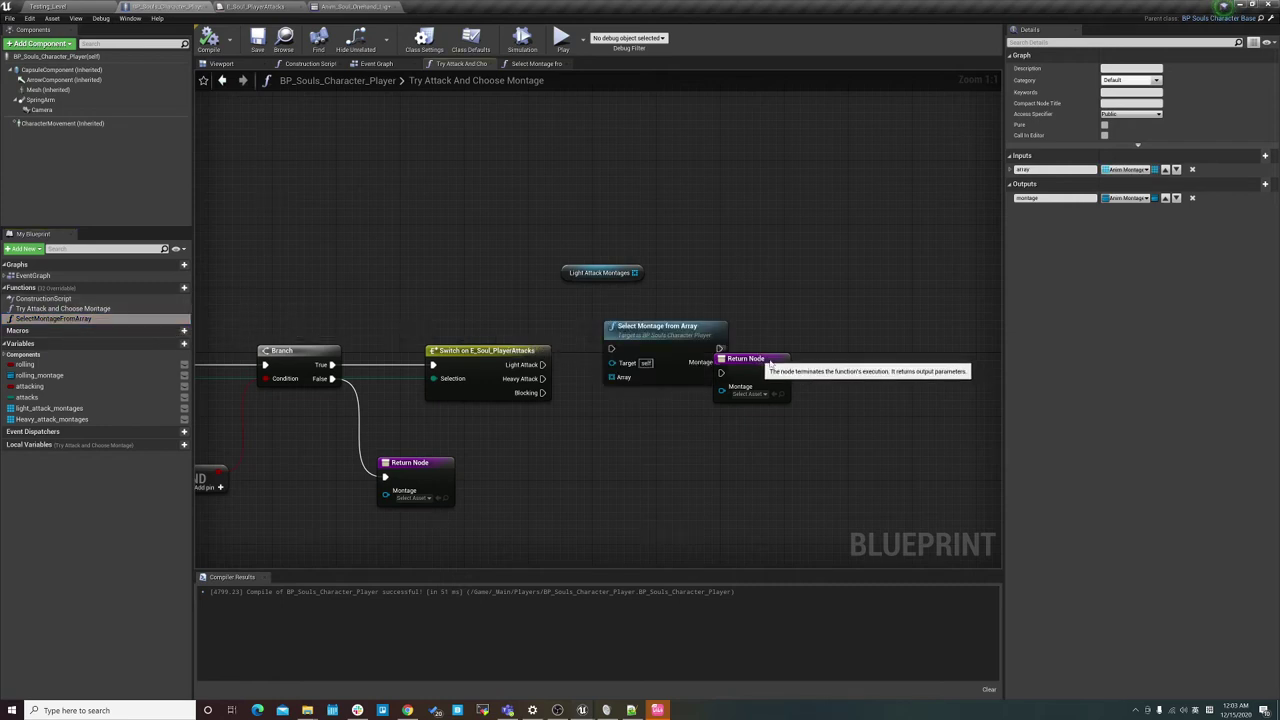
left_click_drag(748, 358, 790, 382)
right_click_drag(746, 299, 743, 308)
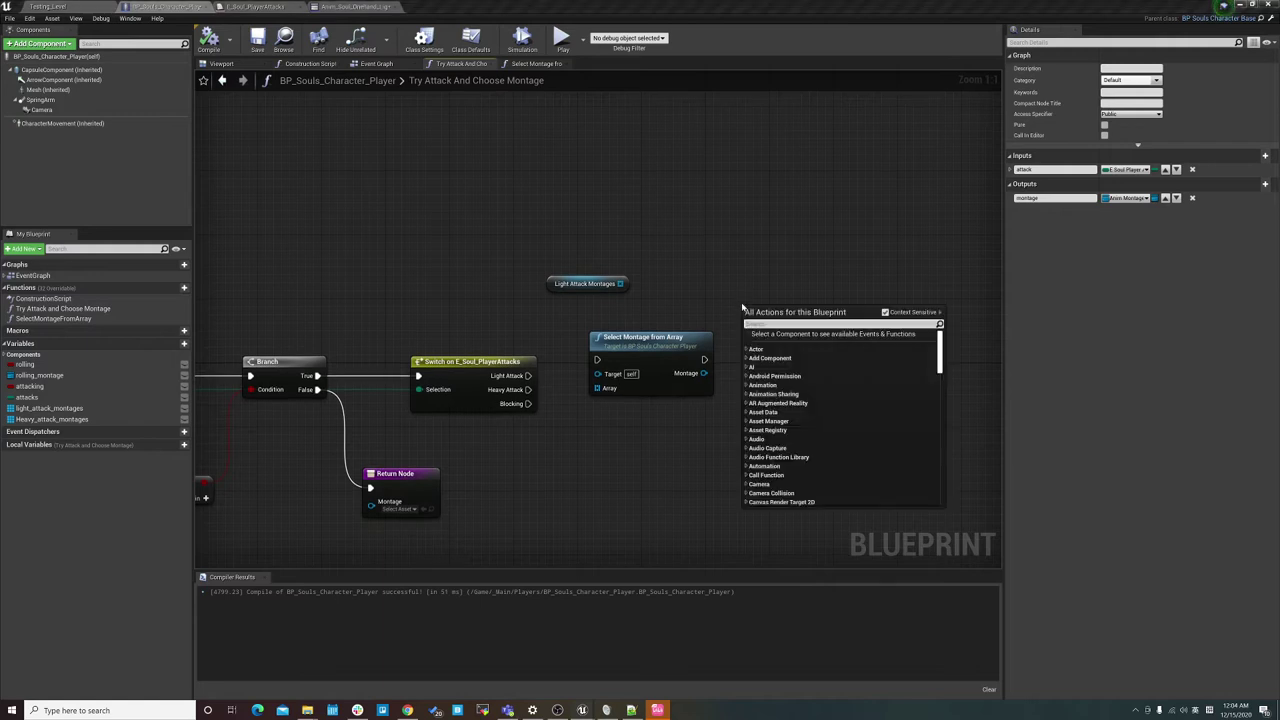
type("select")
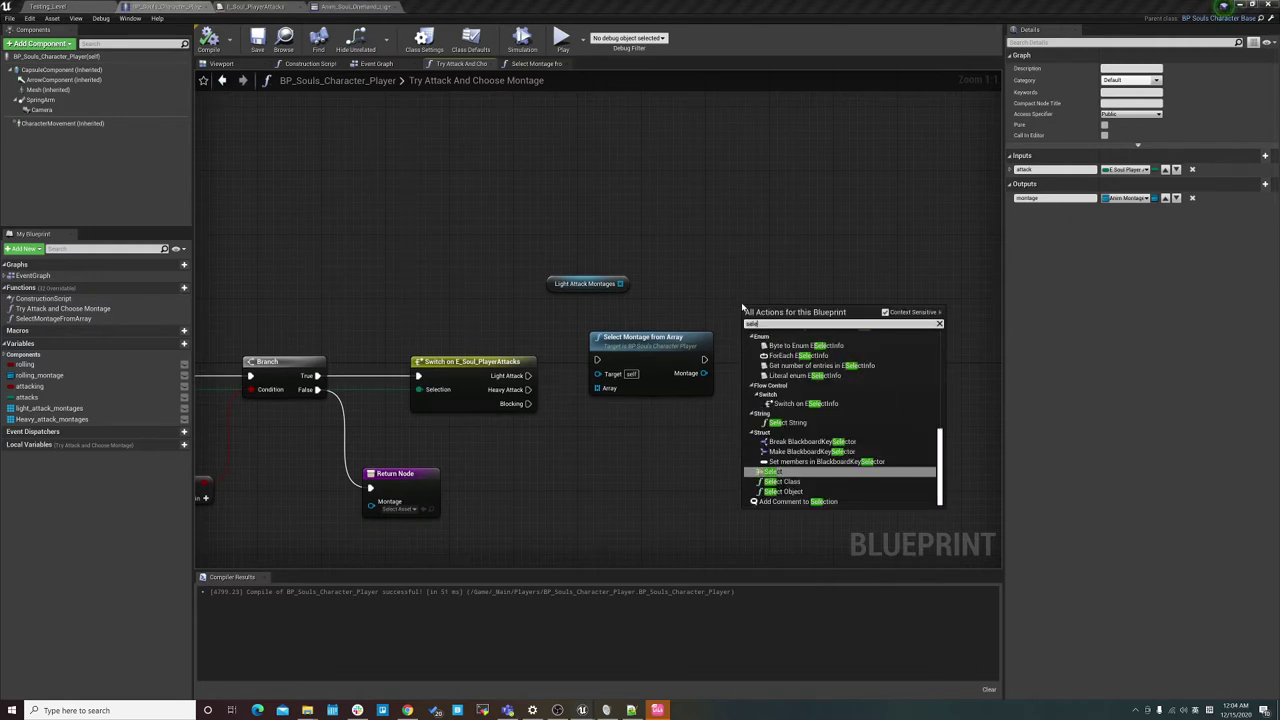
type("mon")
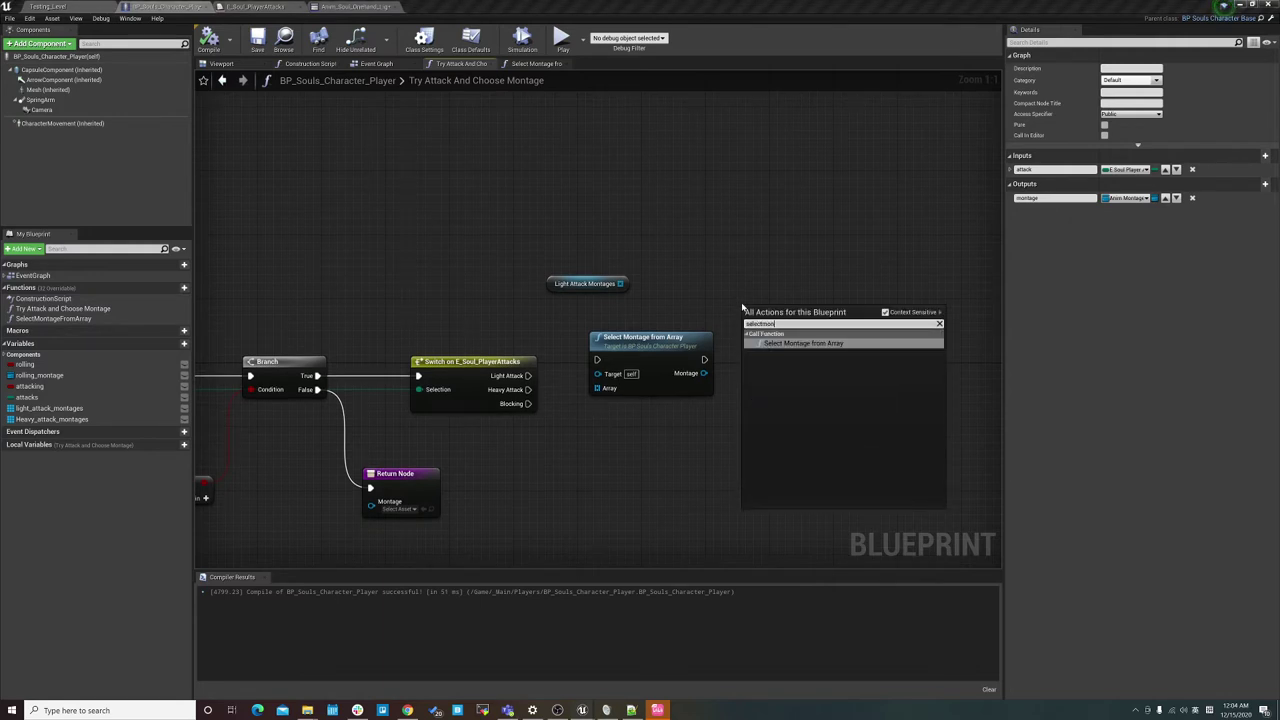
key("Escape")
Feed Light Attack Montages into the call's Array and wire the Light Attack branch to it.
left_click_drag(638, 344, 690, 272)
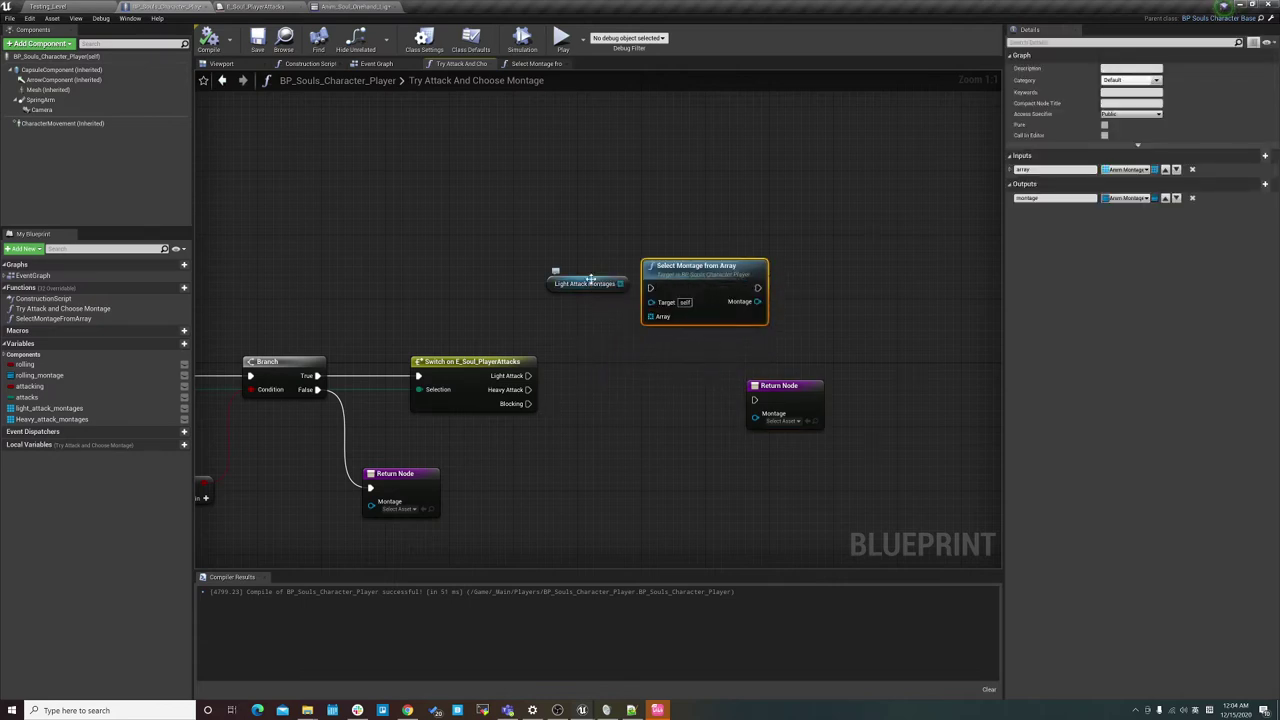
mouse_move(602, 283)
left_mouse_down()
mouse_move(552, 291)
mouse_move(654, 317)
left_mouse_up()
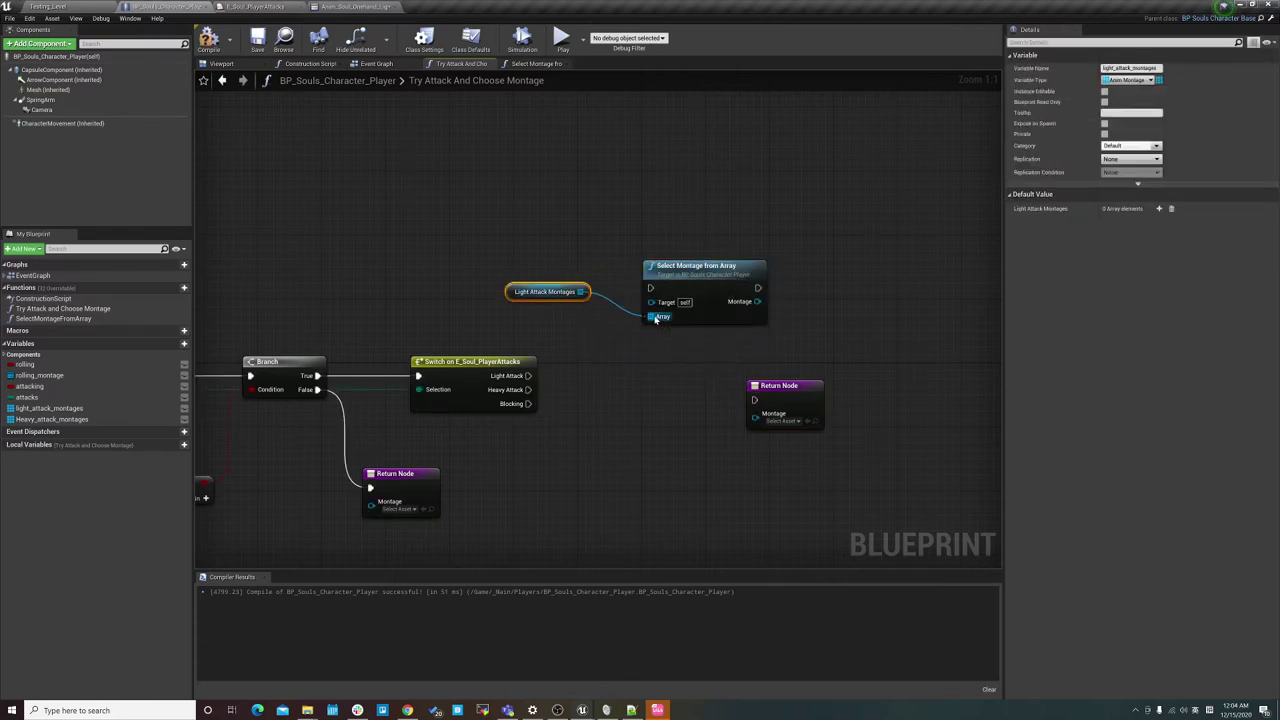
left_click_drag(570, 291, 634, 339)
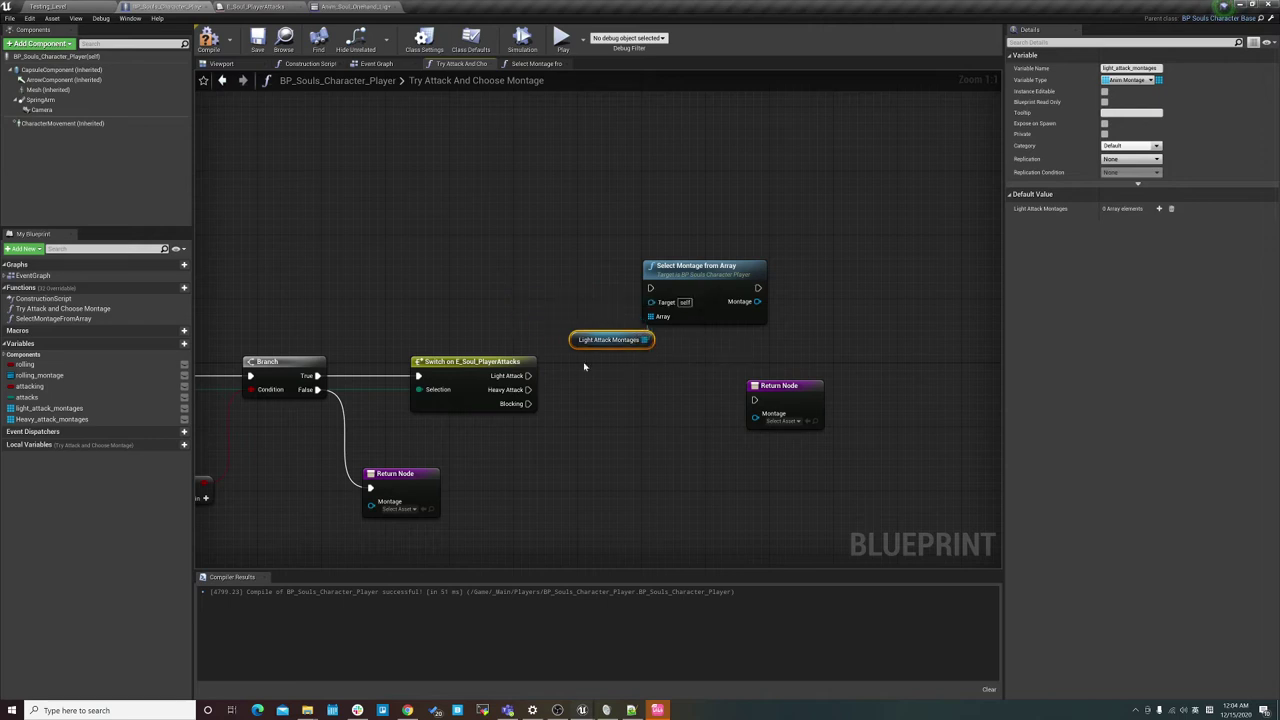
left_click_drag(527, 375, 651, 288)
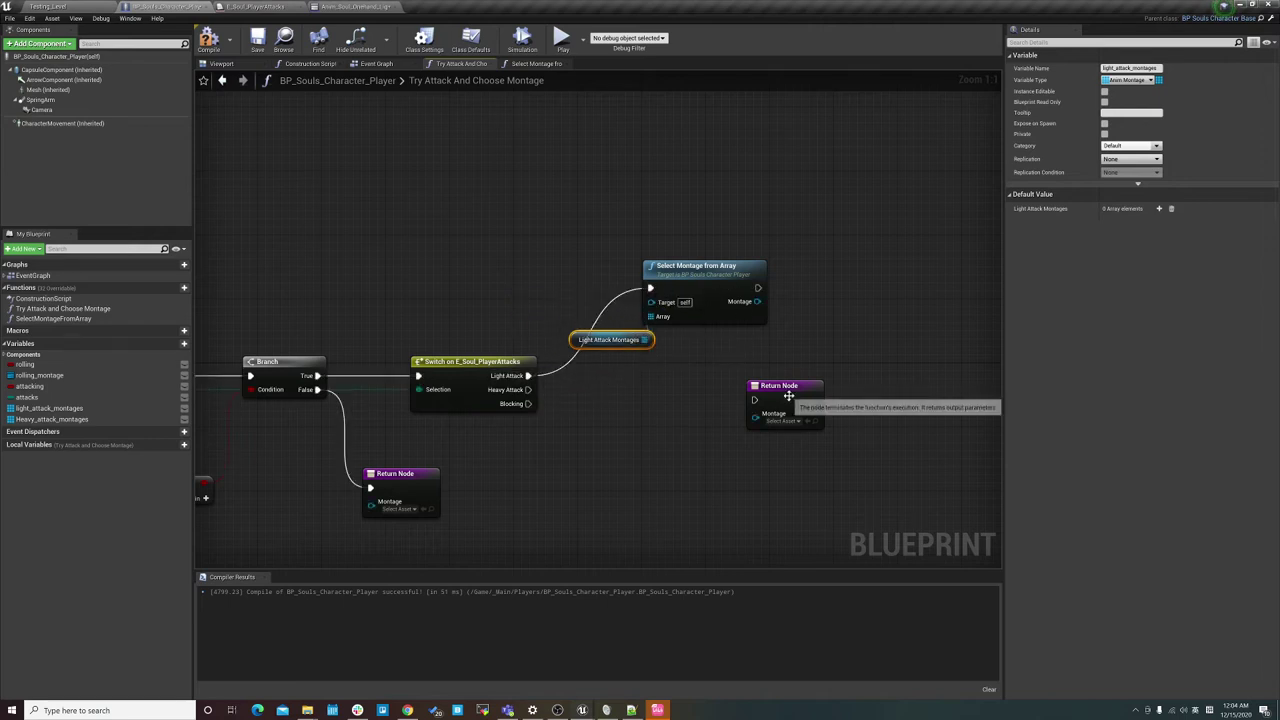
mouse_move(792, 387)
left_mouse_down()
mouse_move(856, 323)
mouse_move(847, 274)
left_mouse_up()
Send the selected montage to a Return Node and select the three nodes together.
mouse_move(757, 288)
left_mouse_down()
mouse_move(810, 288)
mouse_move(810, 305)
left_mouse_up()
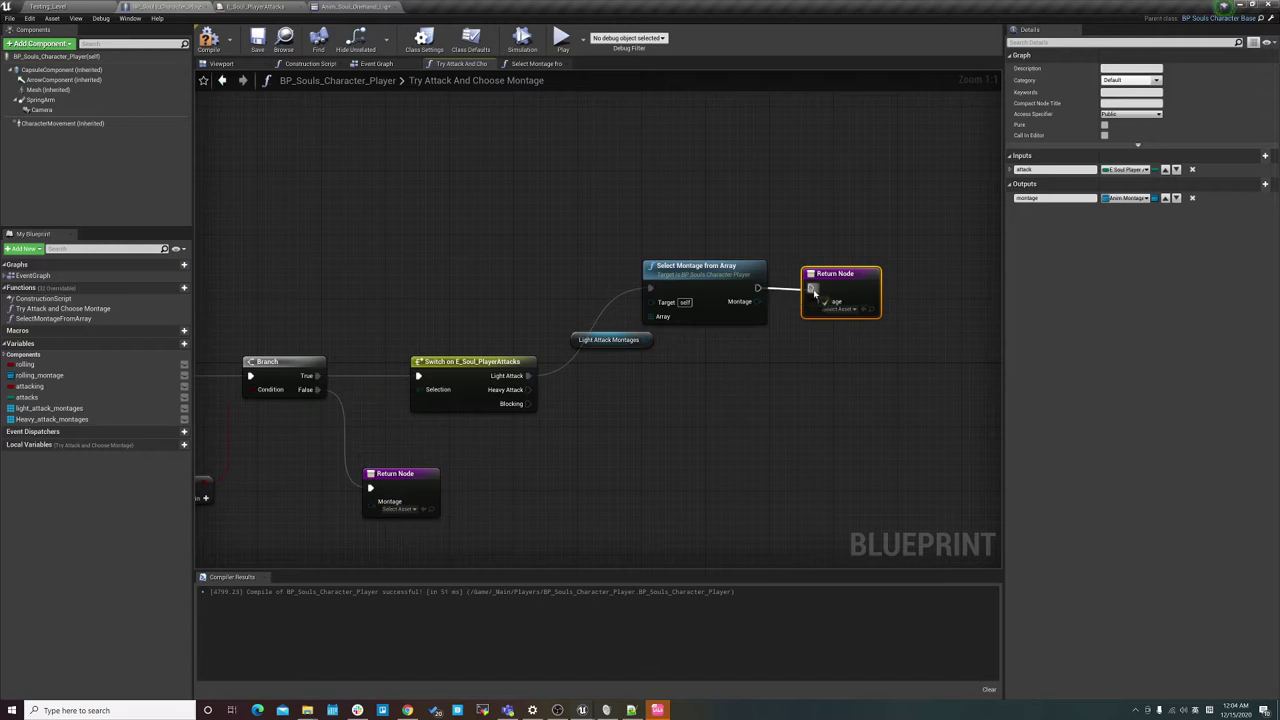
right_click_drag(757, 232, 679, 218)
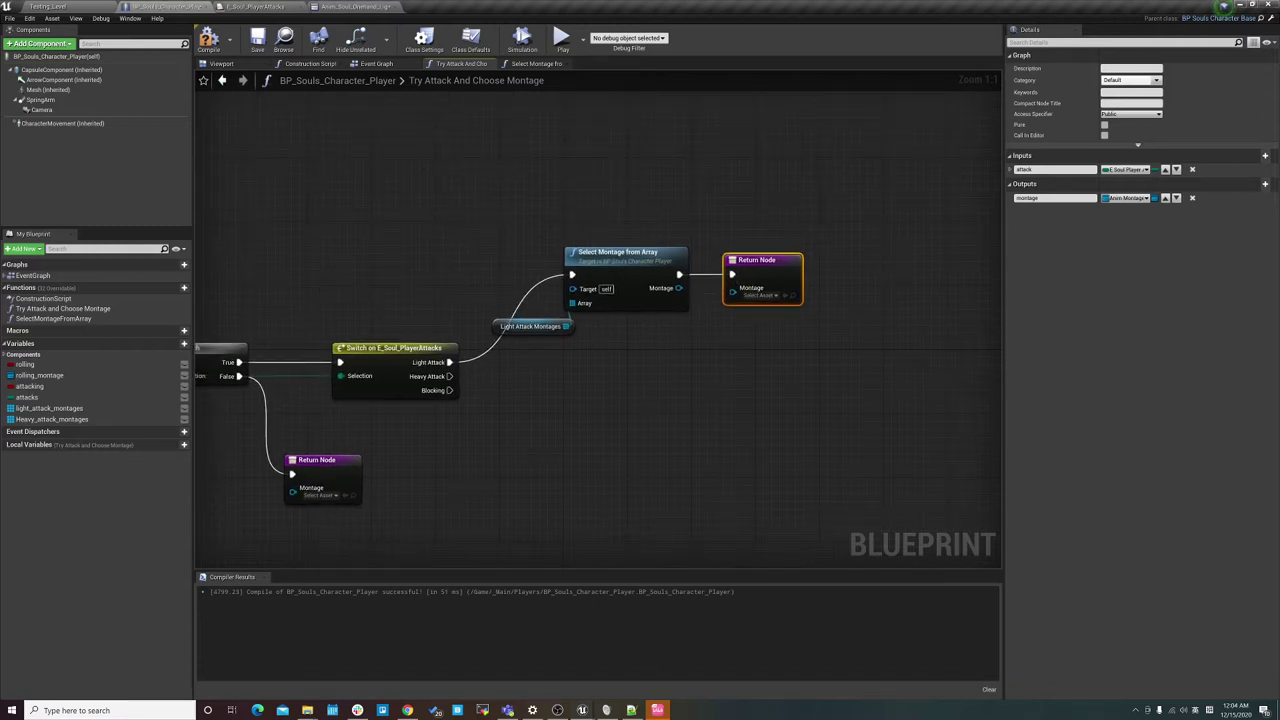
right_click_drag(714, 226, 659, 264)
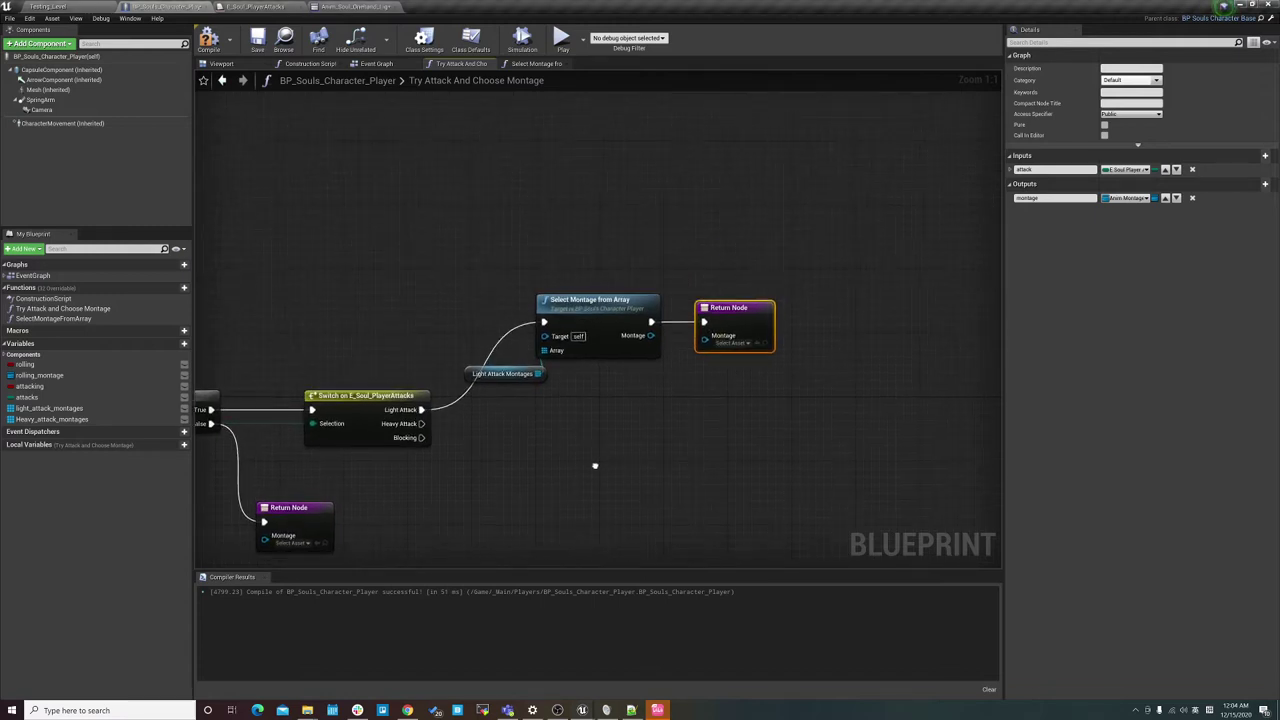
left_click_drag(613, 326, 677, 328)
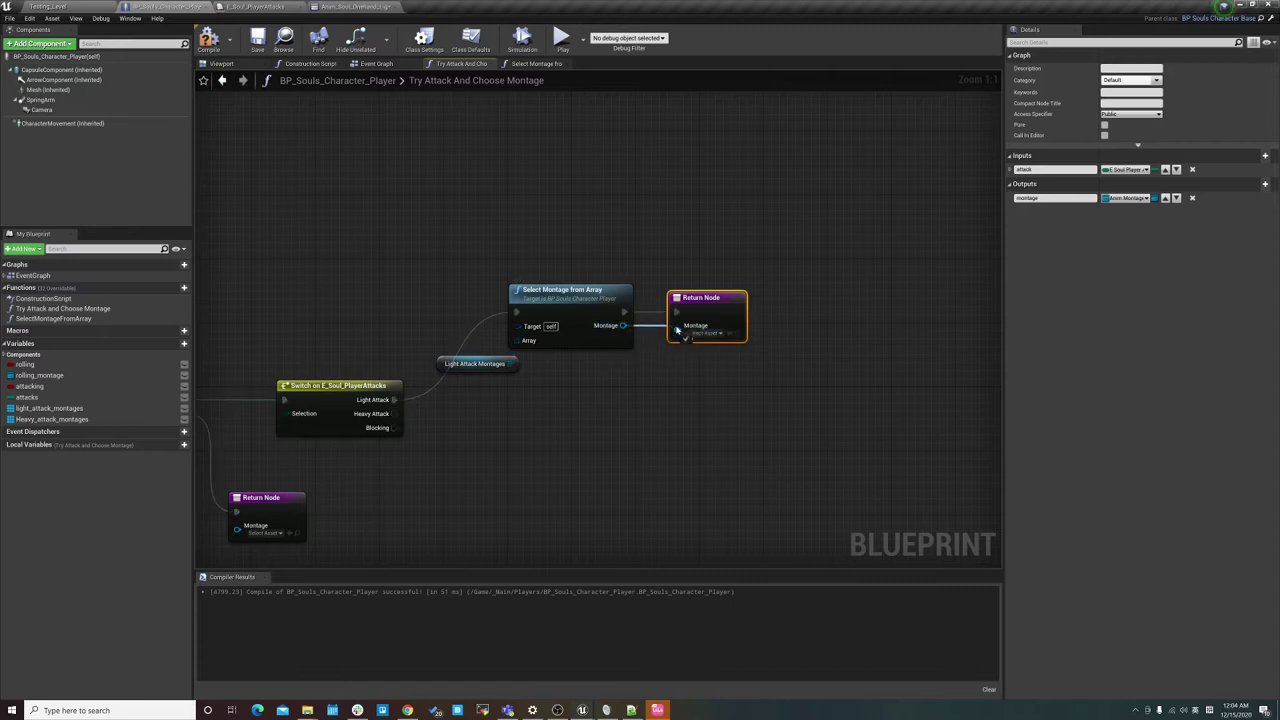
right_click_drag(664, 367, 758, 318)
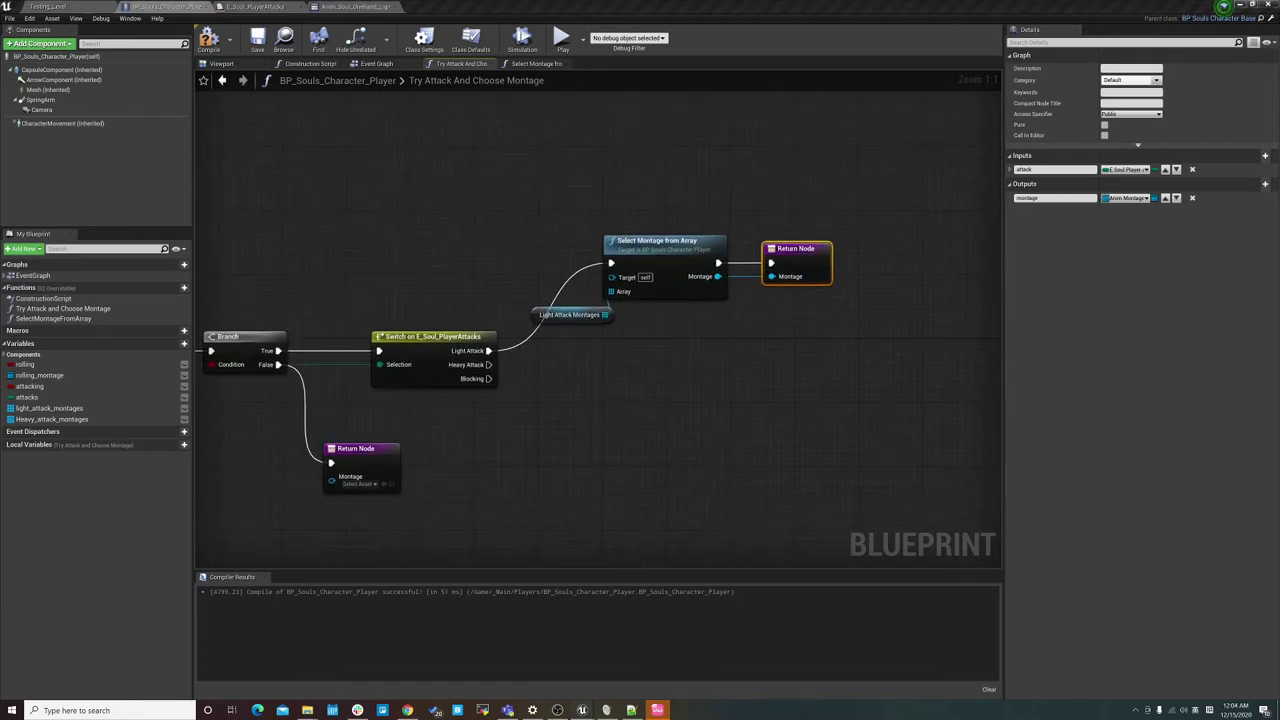
left_click_drag(548, 203, 850, 359)
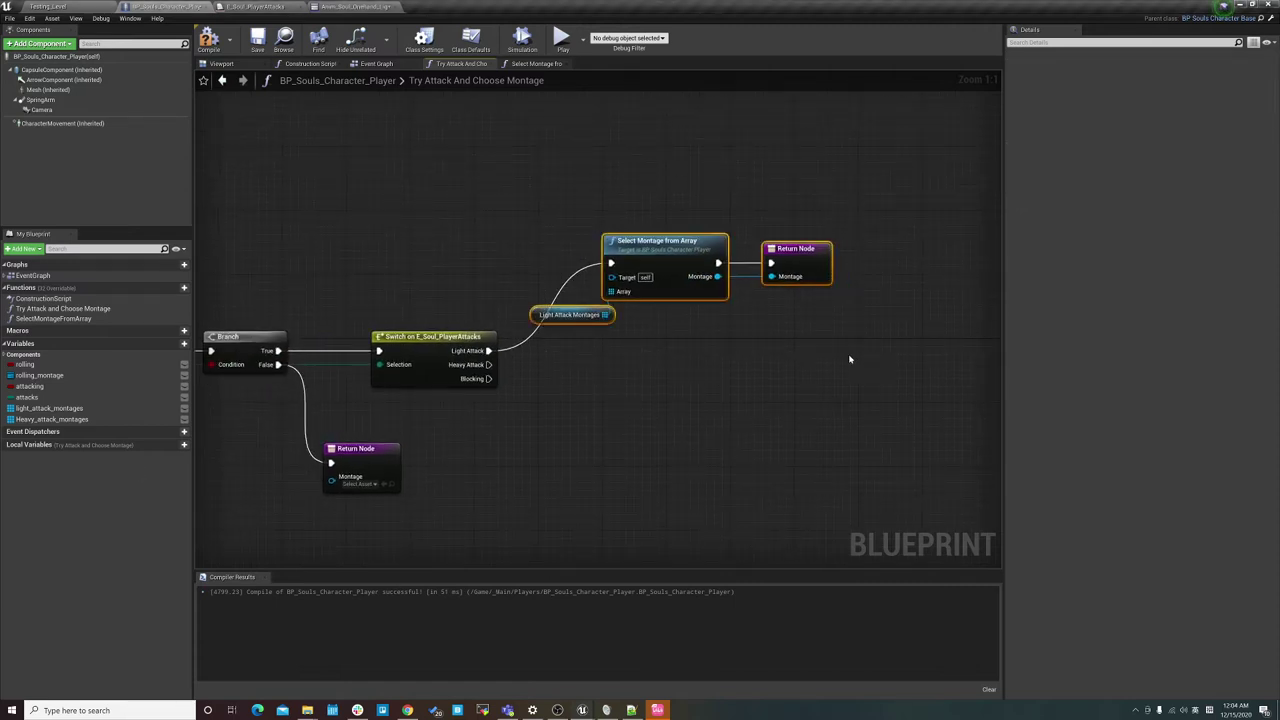
Duplicate the select-and-return nodes and wire the Heavy Attack branch into the copy.
key("ctrl+c")
key("ctrl+v")
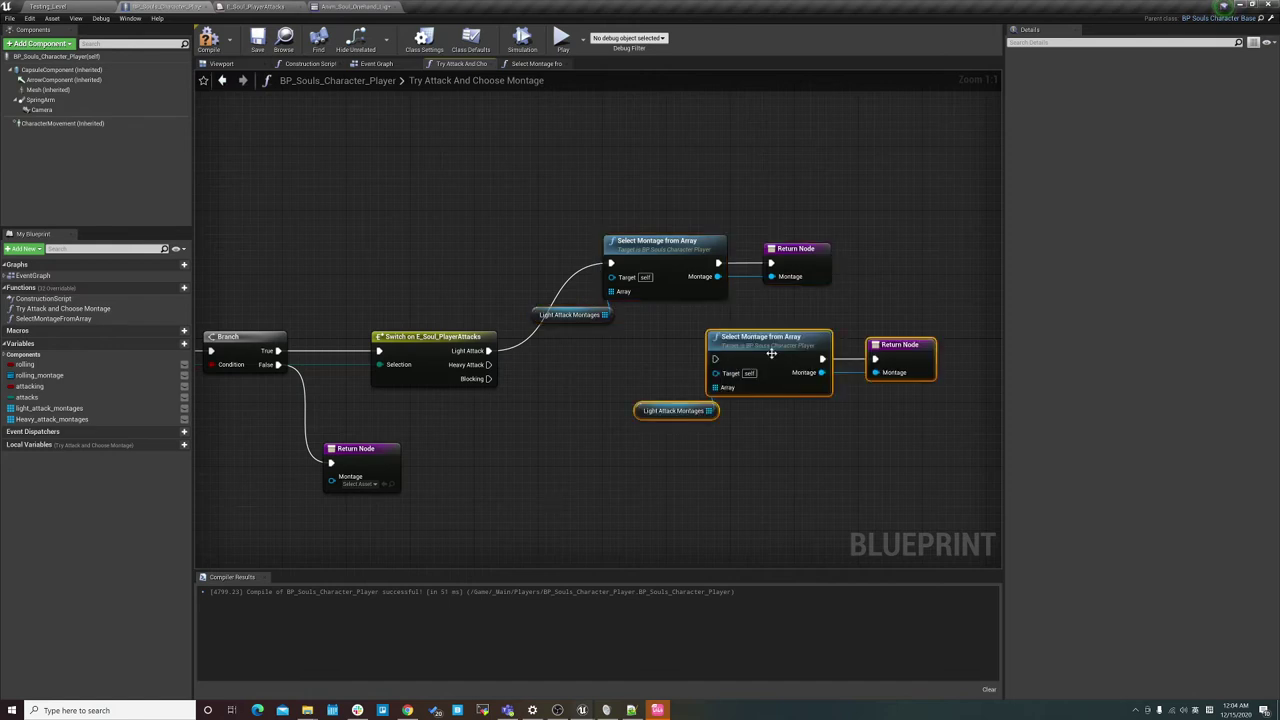
left_click_drag(790, 340, 652, 365)
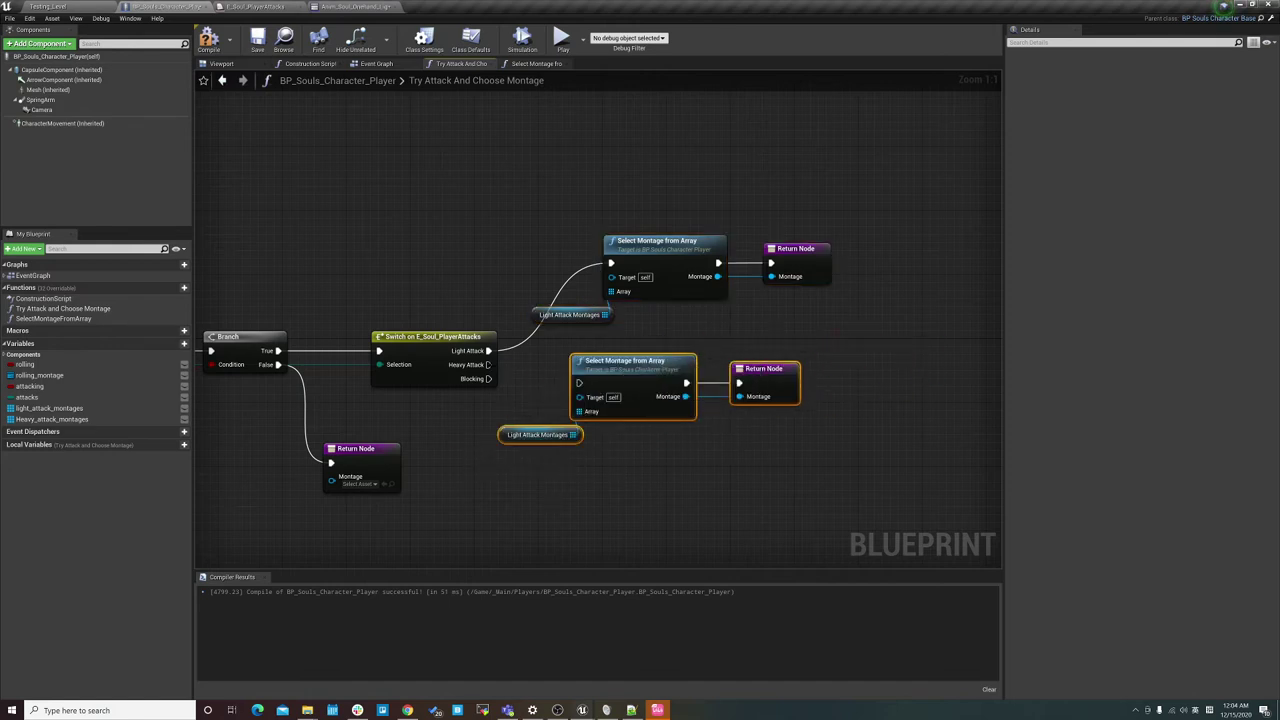
left_click_drag(488, 364, 581, 384)
Replace the copied getter with Heavy Attack Montages feeding the lower call's Array.
left_click(506, 435)
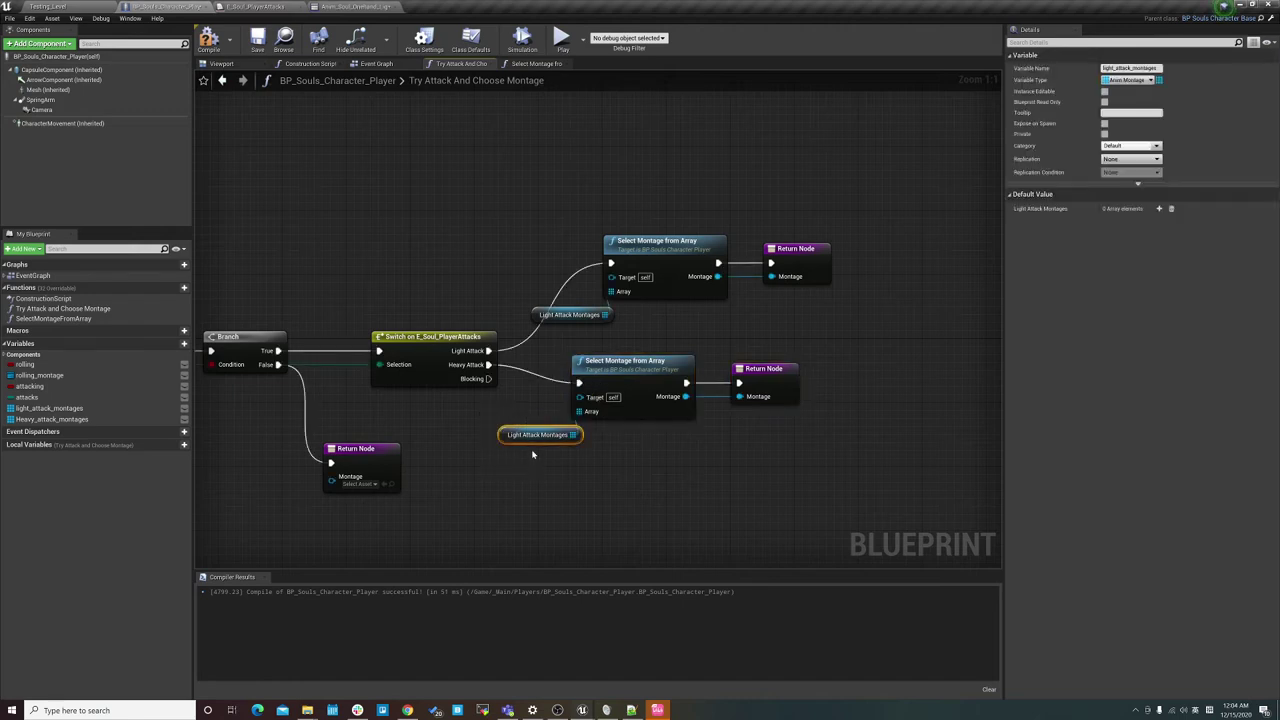
key("Delete")
left_click(50, 419)
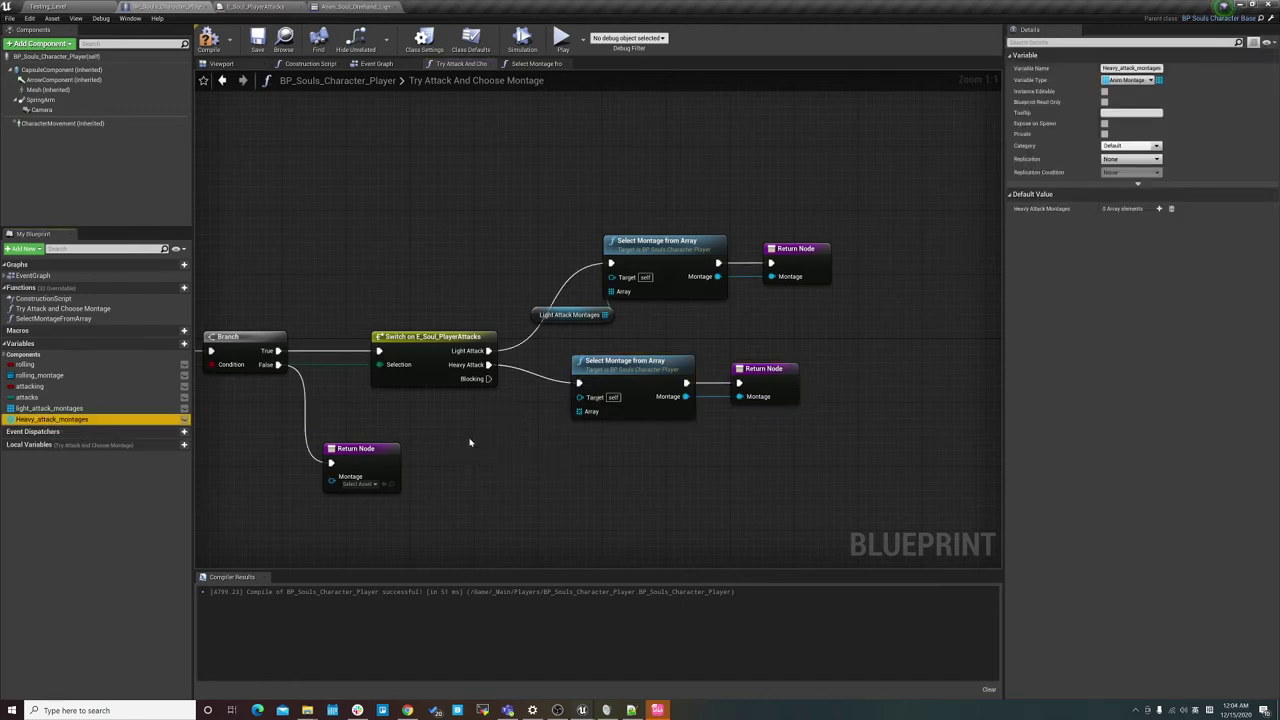
left_click_drag(470, 442, 474, 450, "ctrl")
left_click_drag(551, 458, 579, 411)
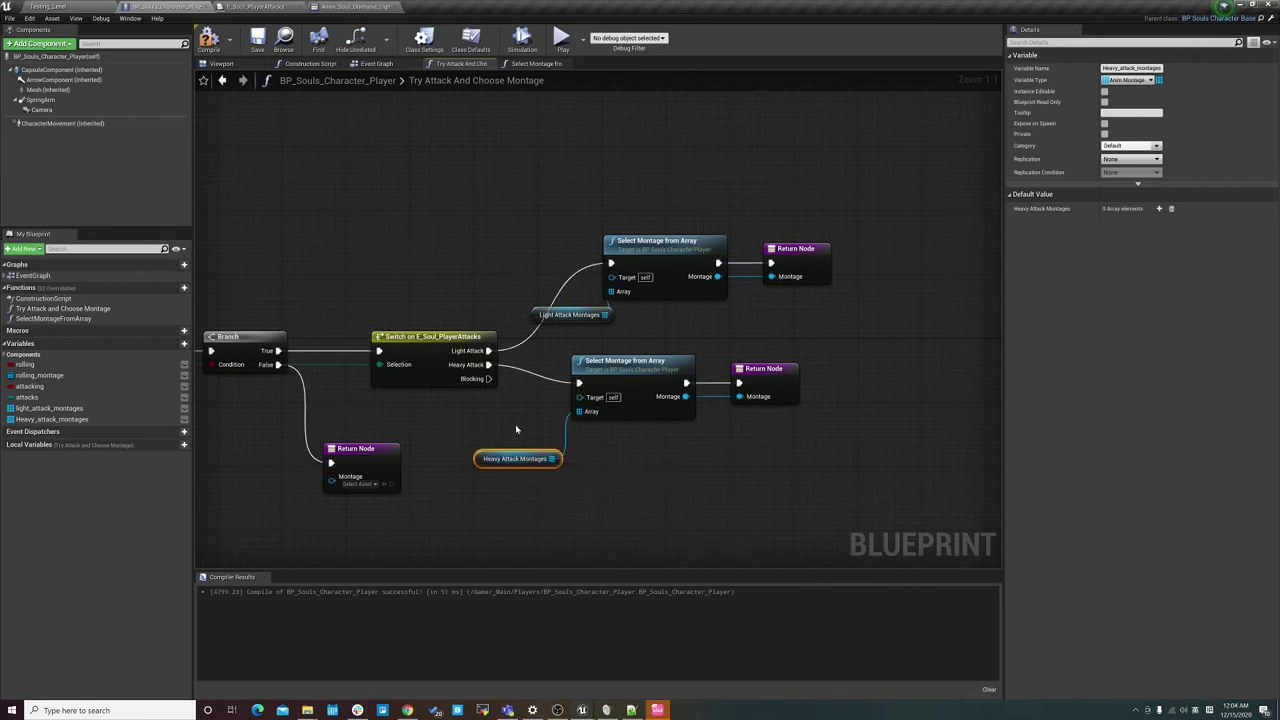
scroll(531, 418, "down", 3)
scroll(531, 418, "down", 3)
scroll(507, 443, "up", 3)
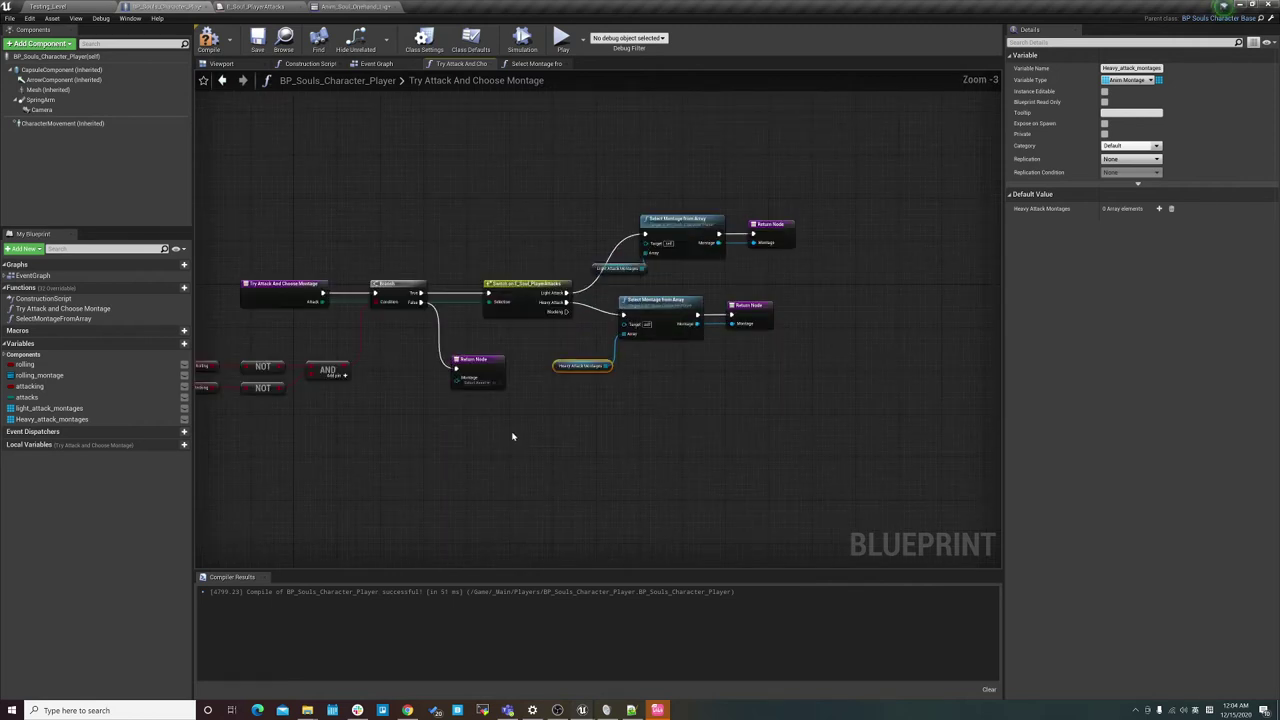
right_click_drag(512, 436, 544, 488)
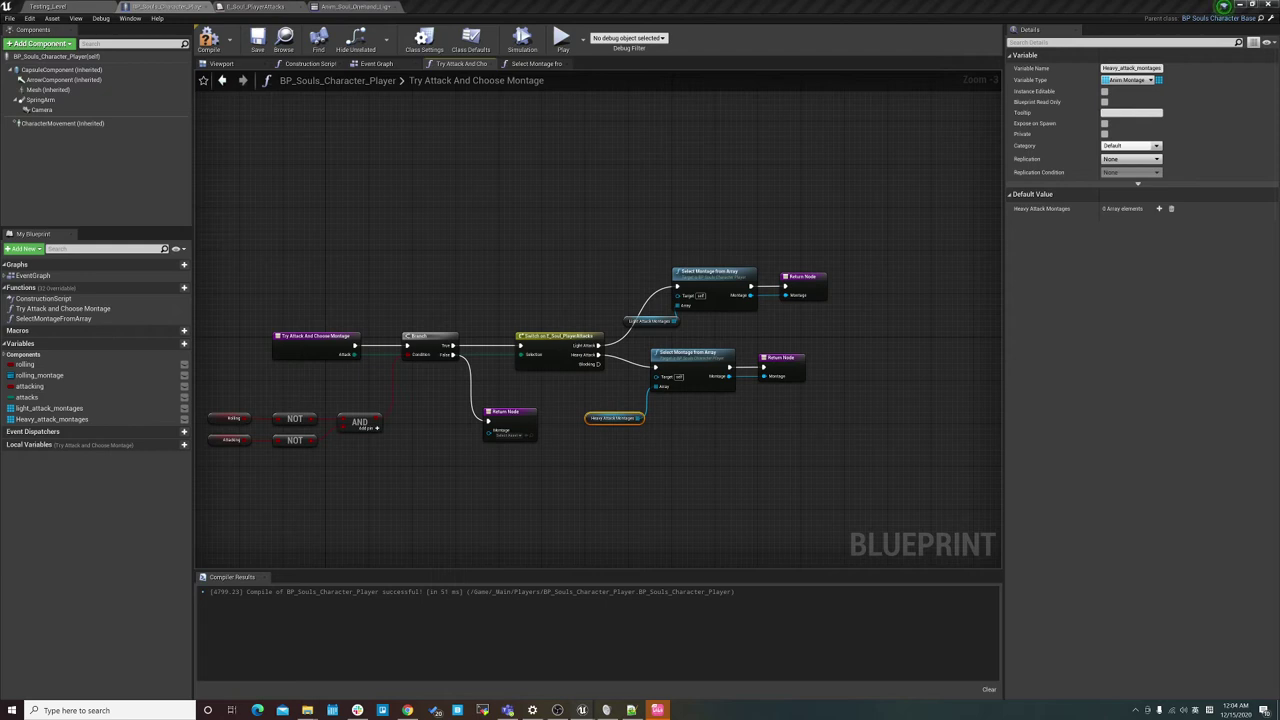
left_click(517, 259)
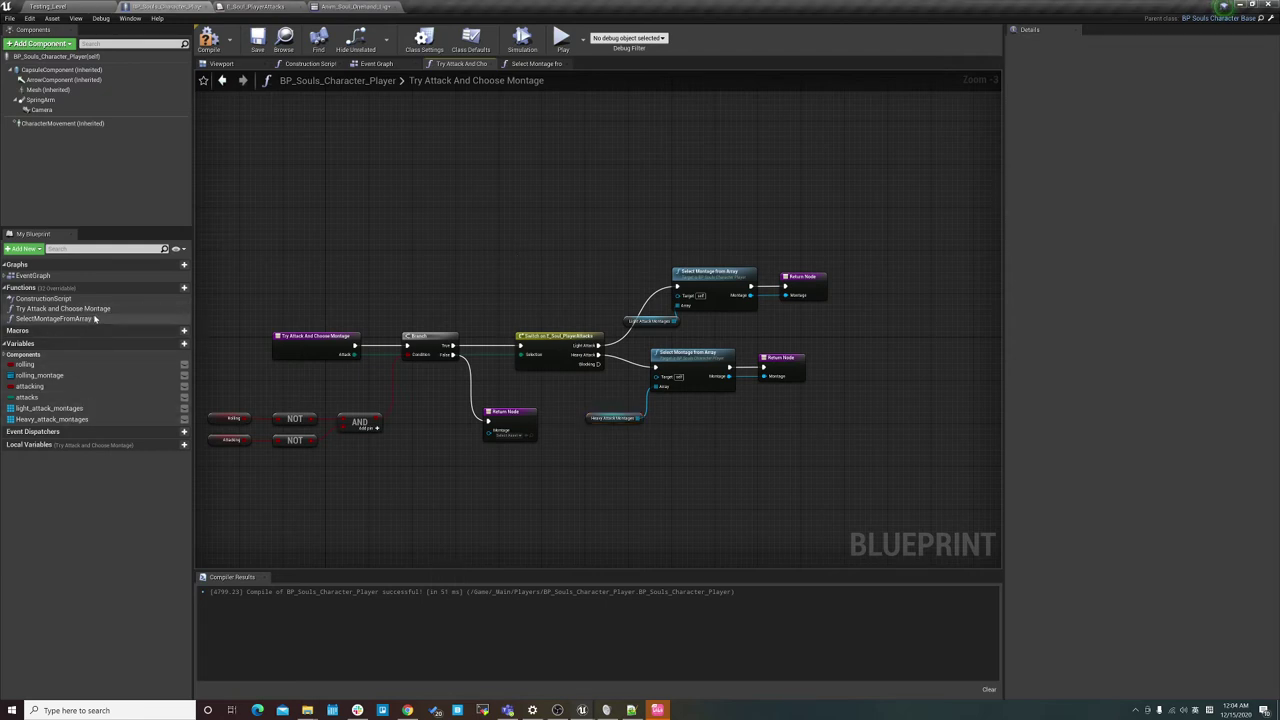
Add a comment about implementing combo attacks in Select Montage from Array.
double_click(90, 318)
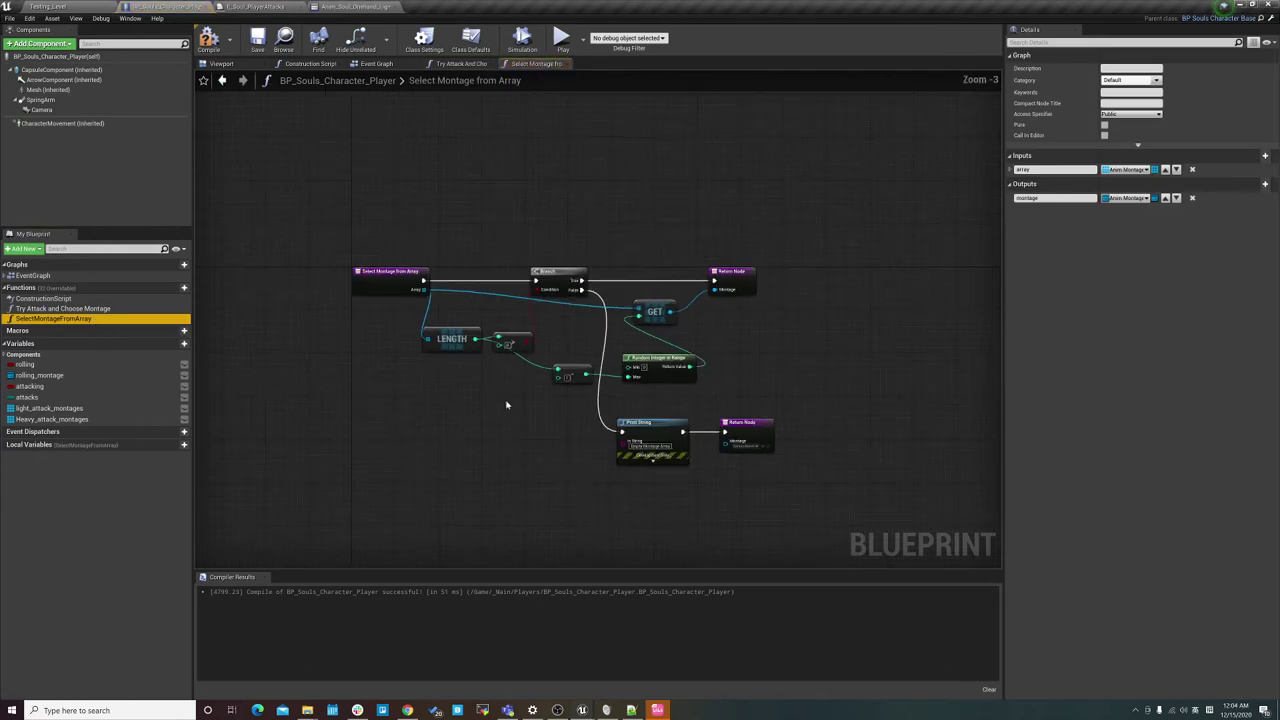
right_click_drag(545, 433, 536, 540)
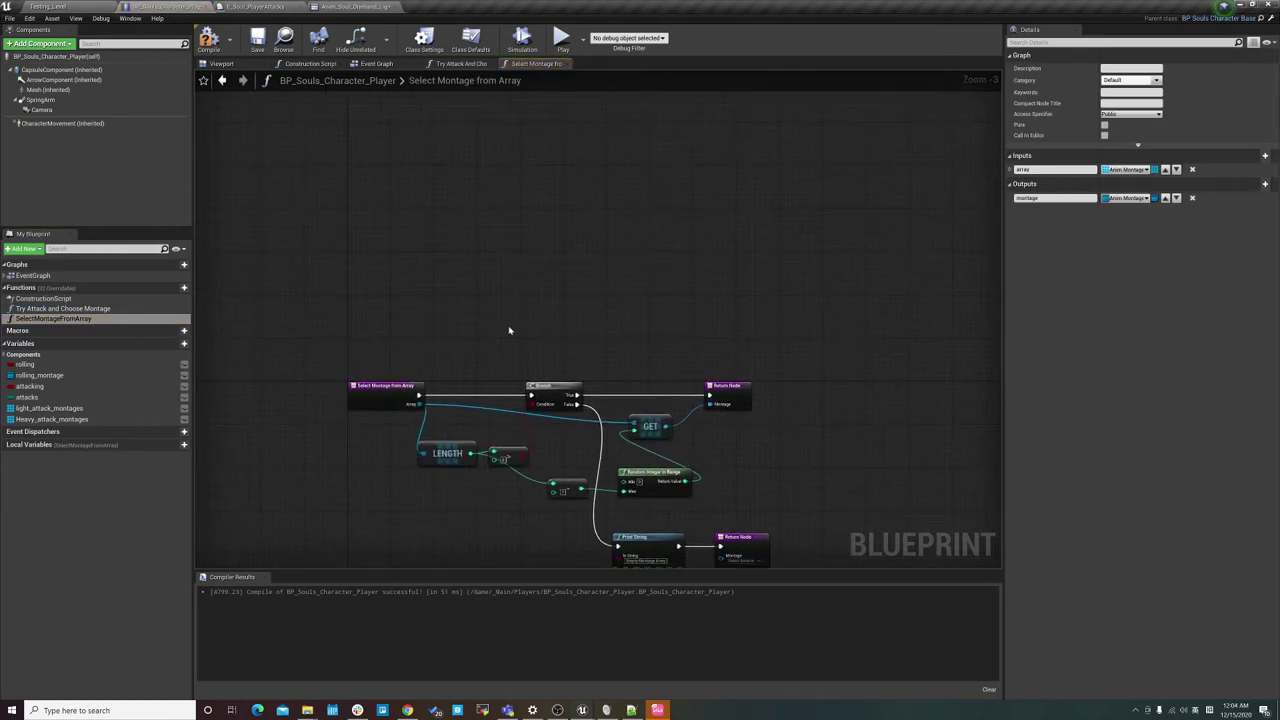
key("ctrl+v")
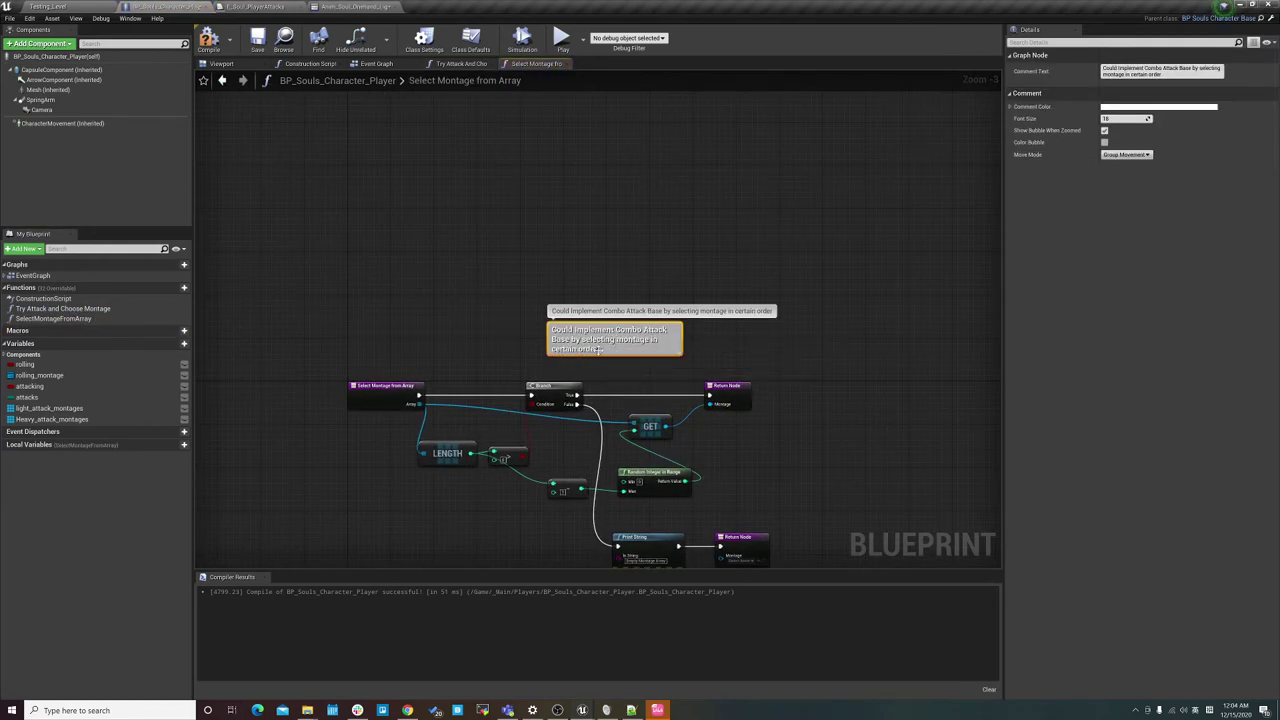
Position the combo comment, recompile BP_Souls_Character_Player successfully, and view the Event Graph.
left_click_drag(615, 338, 567, 343)
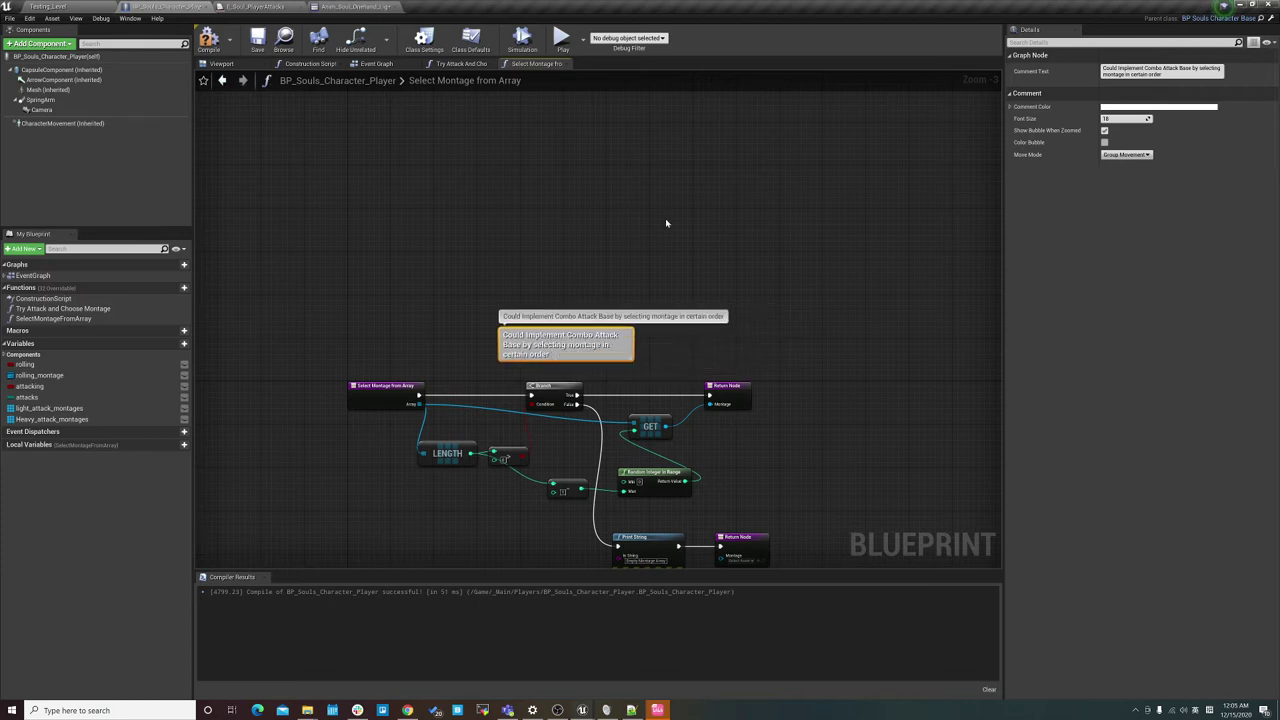
left_click(625, 274)
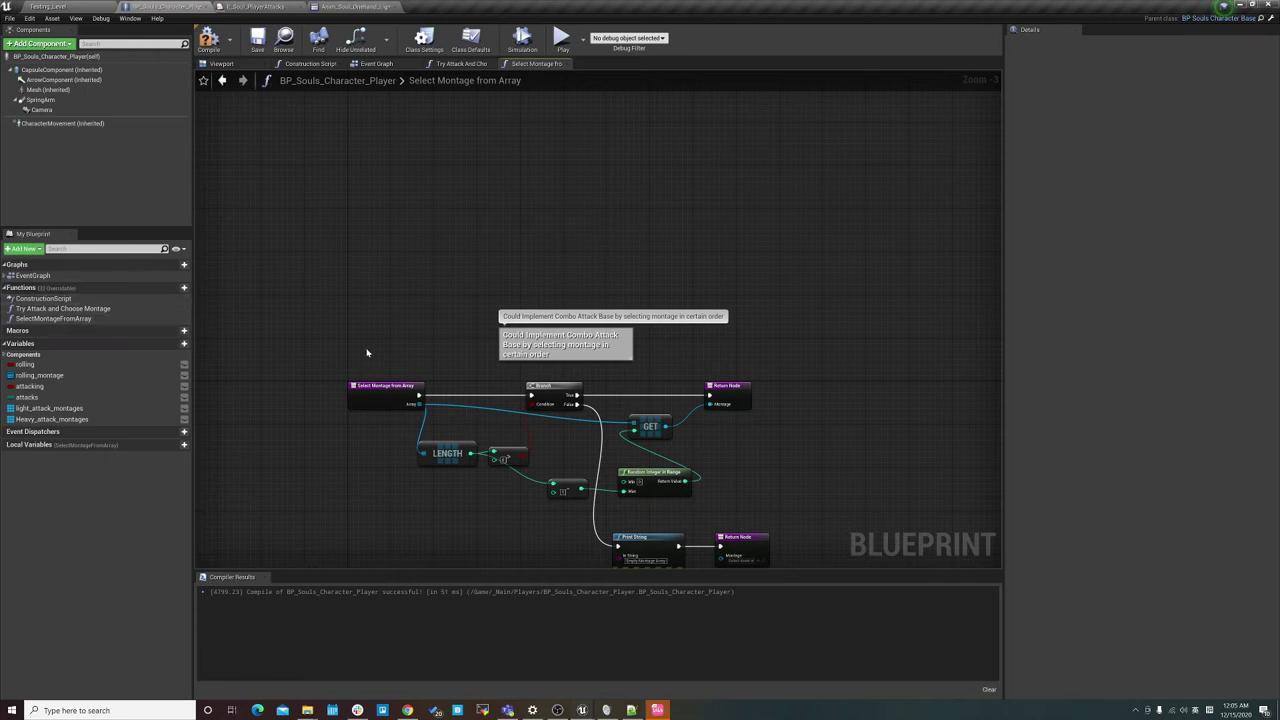
double_click(88, 310)
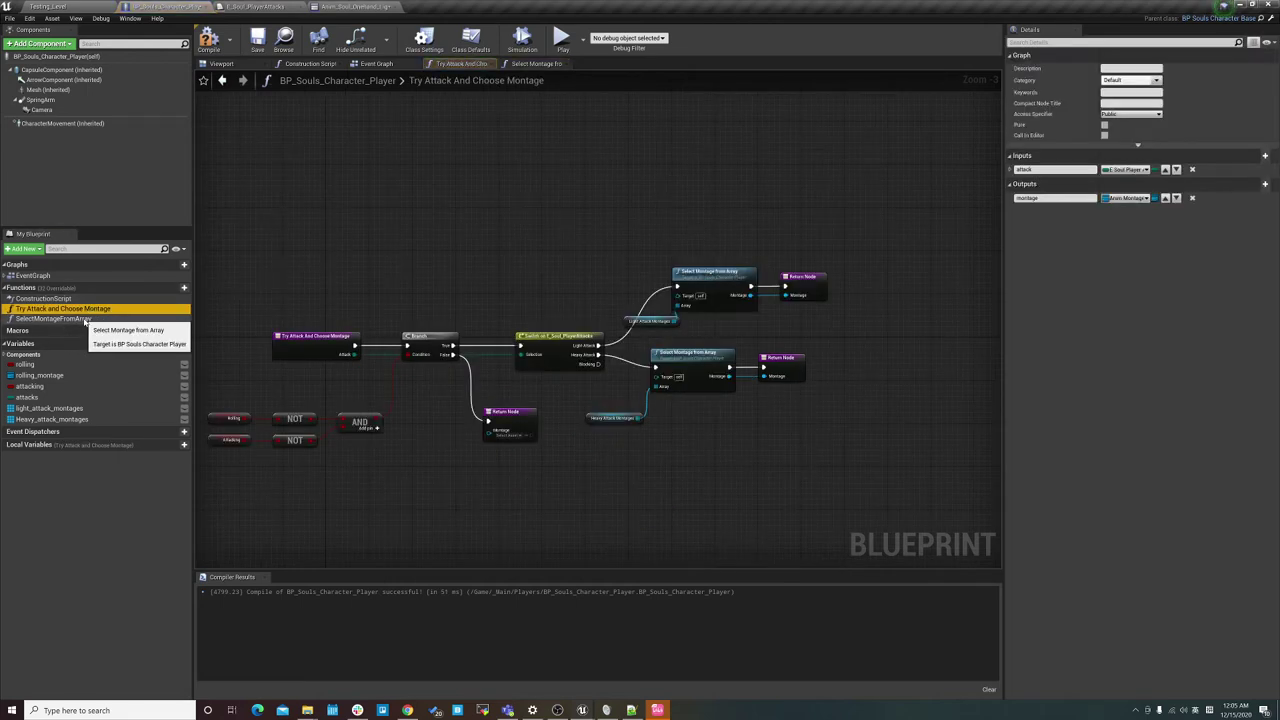
double_click(85, 319)
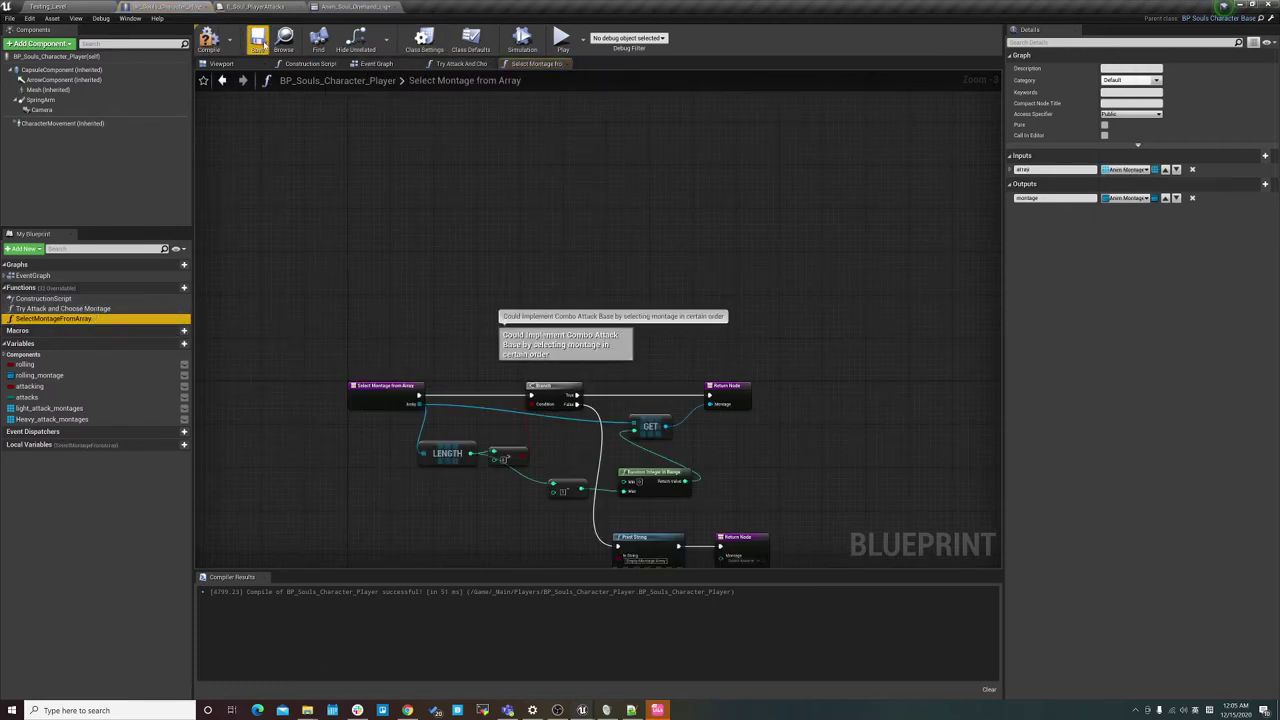
left_click(258, 42)
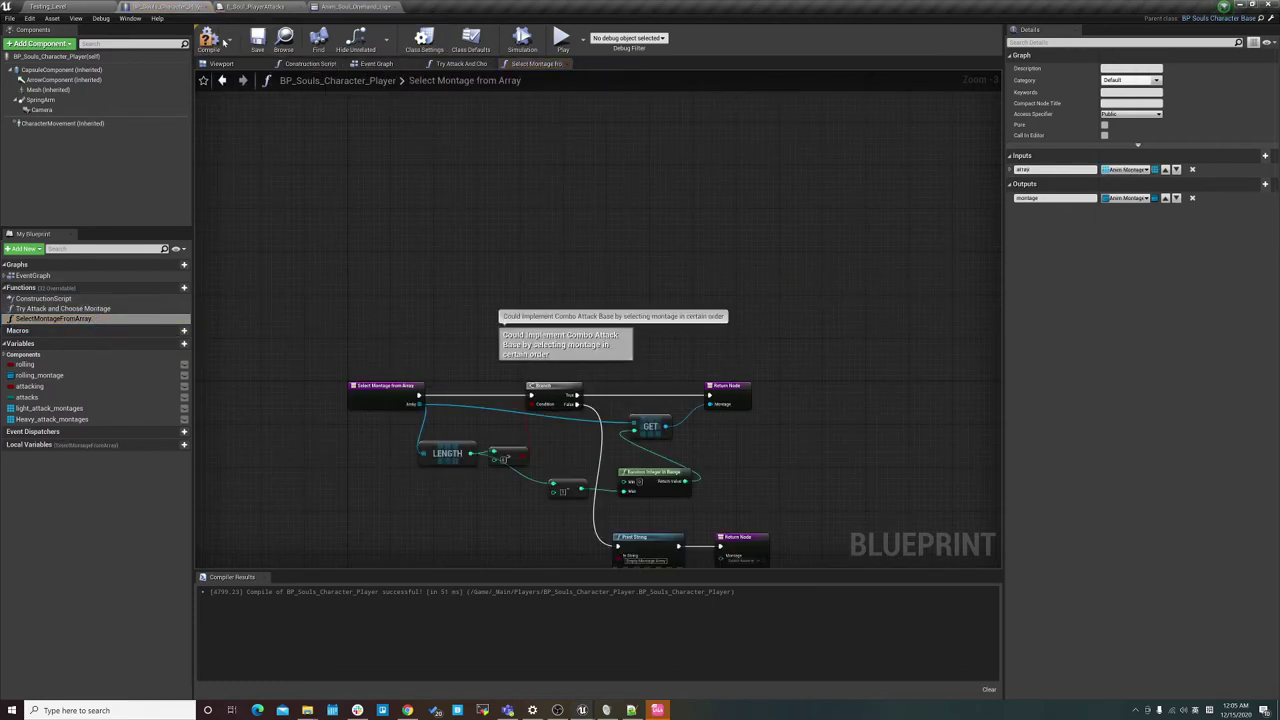
left_click(378, 64)
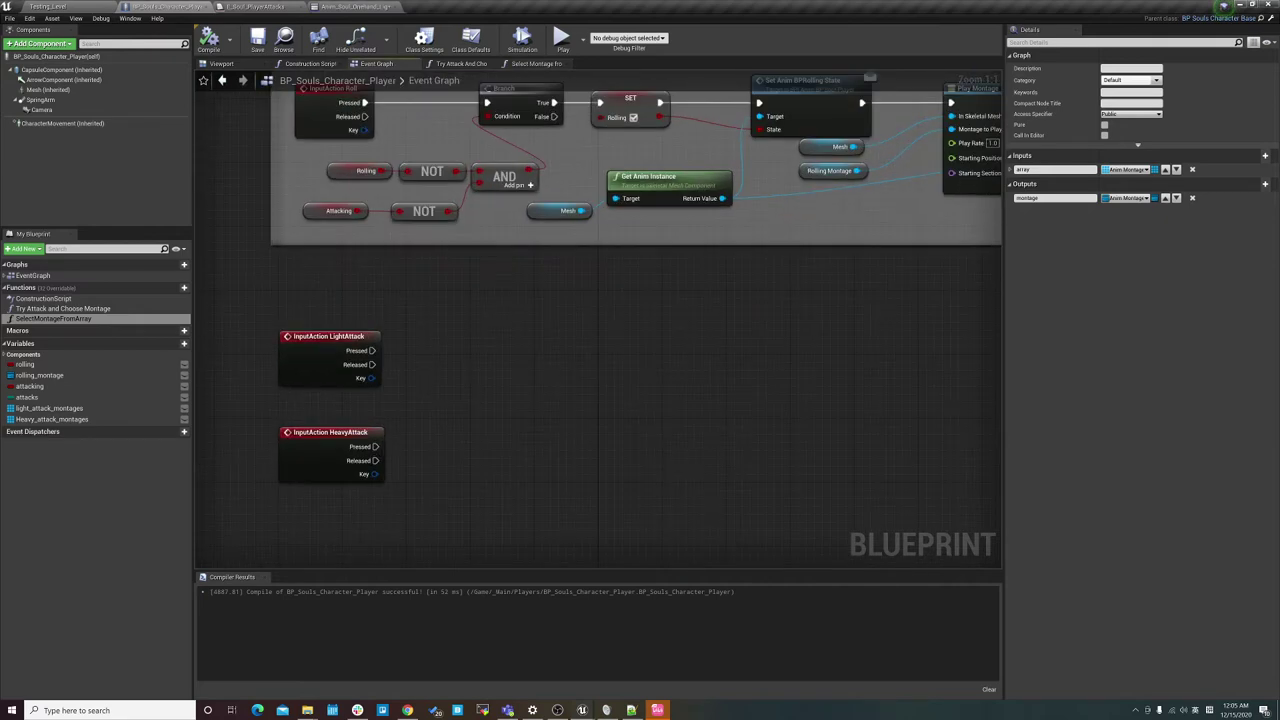
Call Try Attack And Choose Montage when the LightAttack input is pressed.
left_click(557, 710)
left_click(557, 710)
key("ctrl+v")
key("Delete")
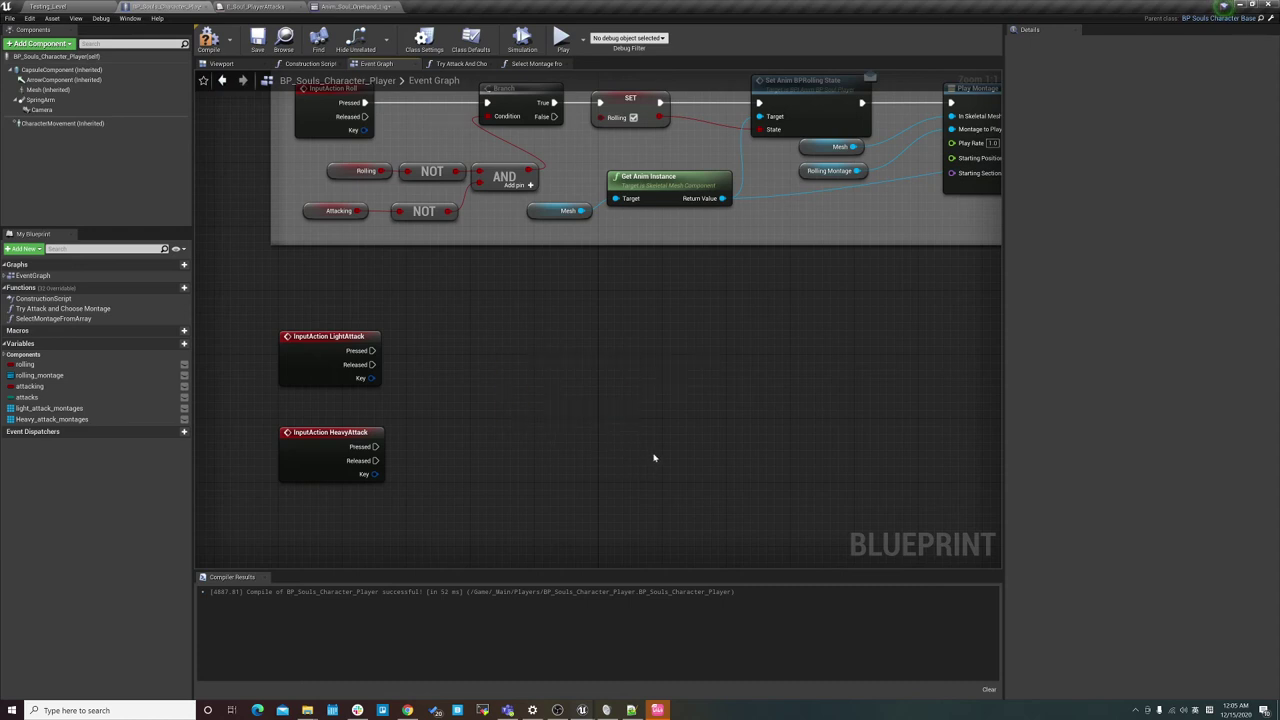
left_click_drag(60, 308, 487, 329)
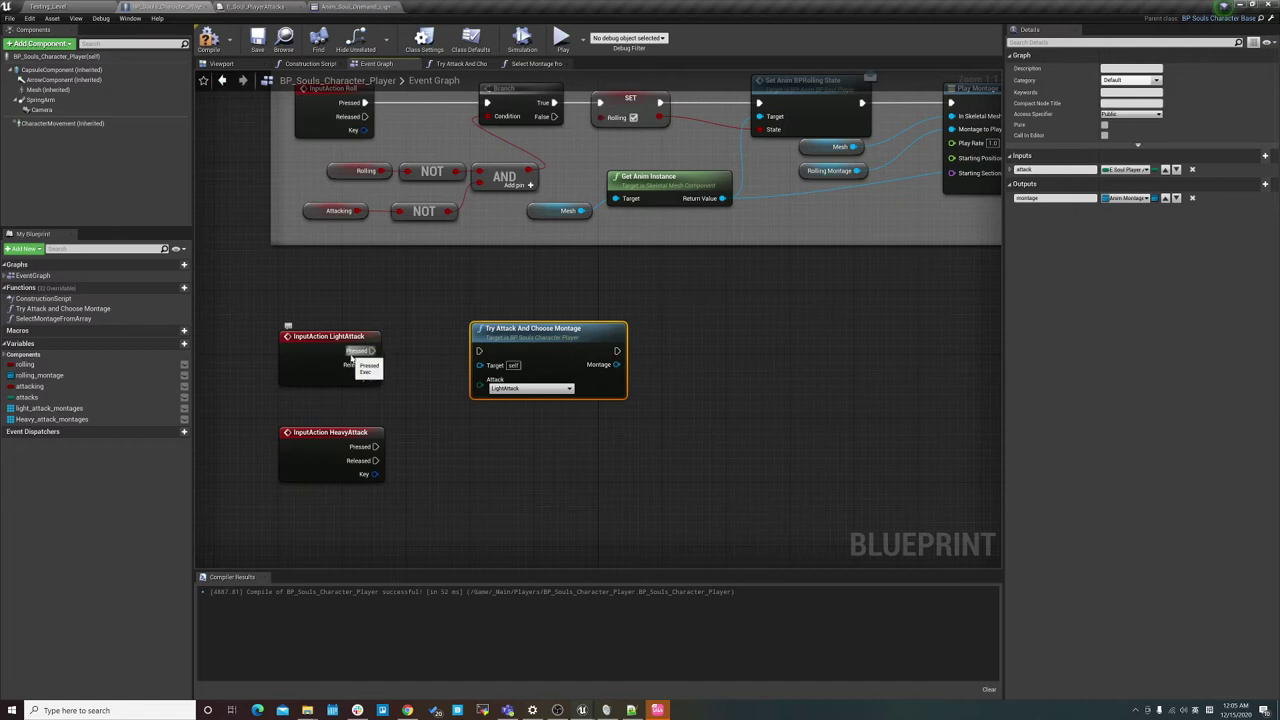
left_click_drag(372, 351, 482, 352)
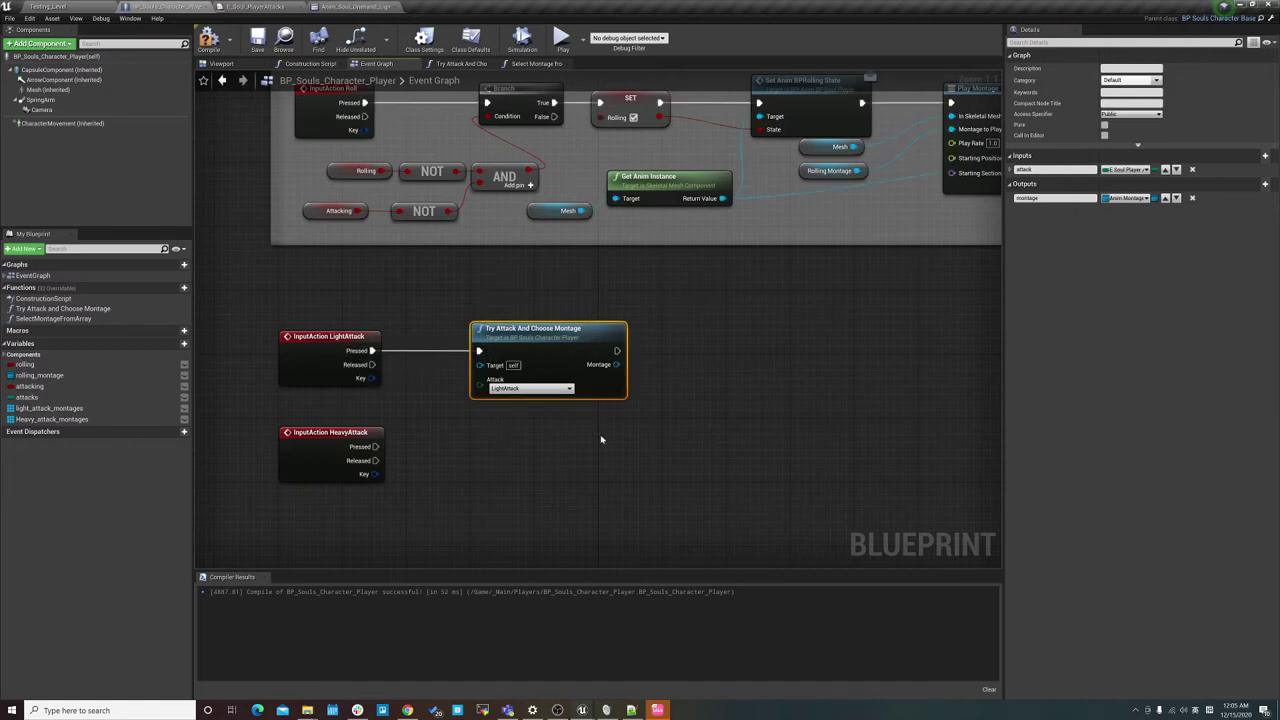
Duplicate the attack call and wire it to the HeavyAttack pressed event.
key("ctrl+c")
key("ctrl+v")
left_click_drag(606, 445, 494, 433)
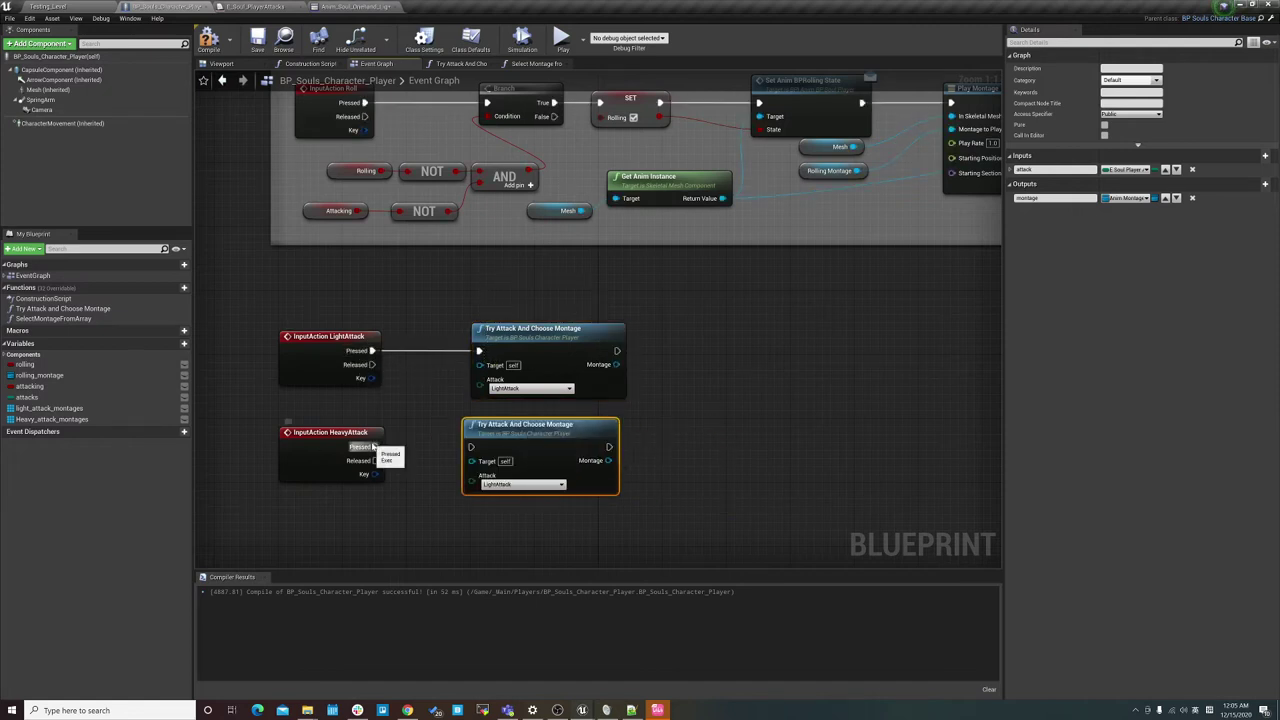
left_click_drag(372, 446, 471, 447)
right_click_drag(702, 409, 562, 408)
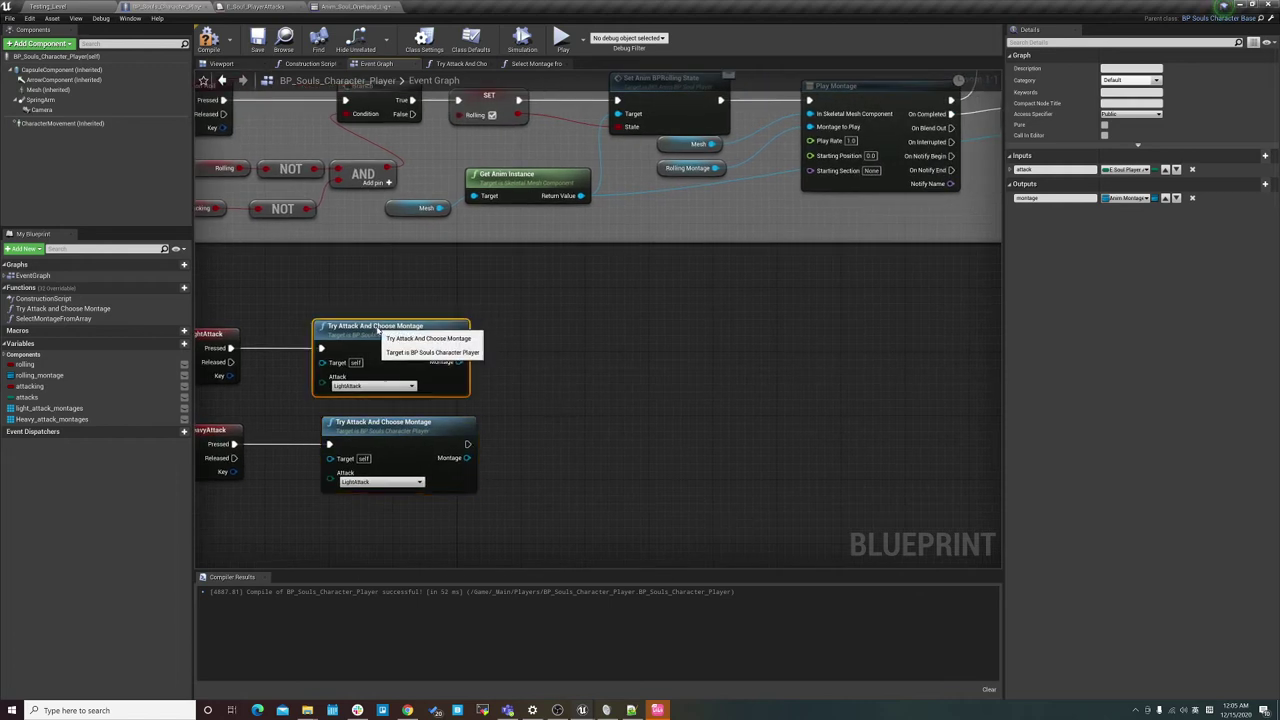
right_click_drag(377, 330, 497, 343)
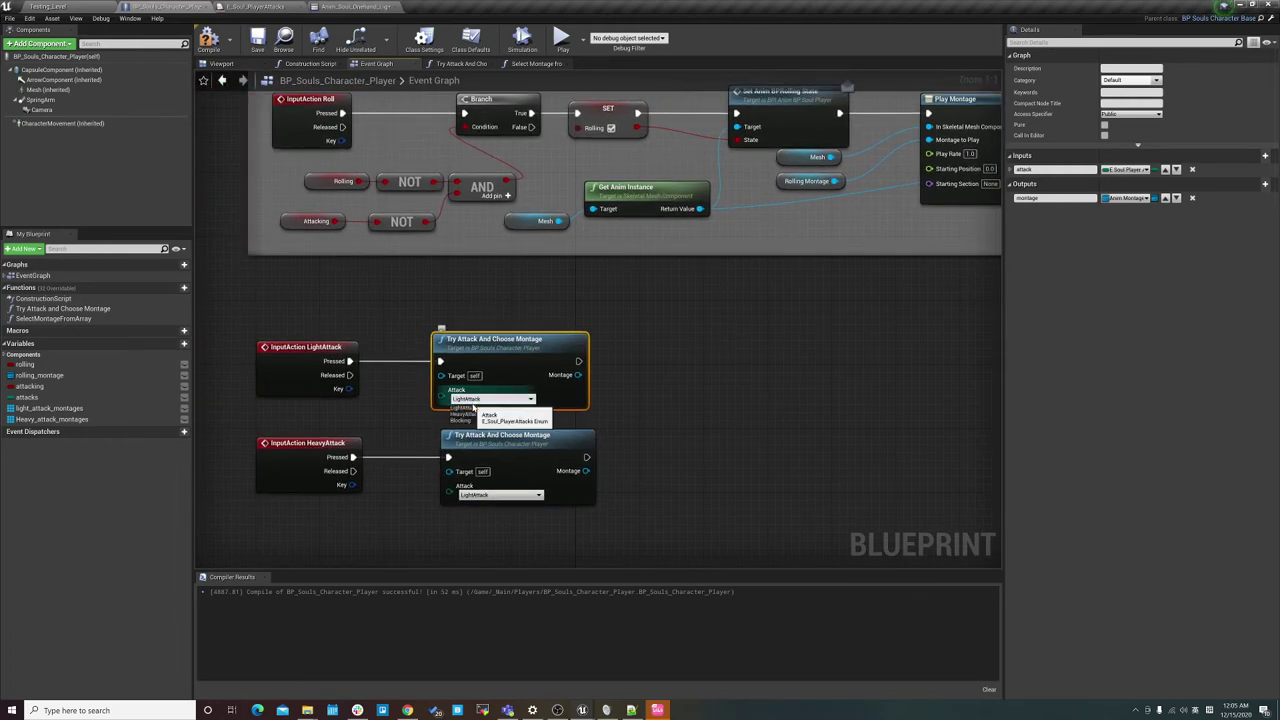
Set the second call's Attack to HeavyAttack and align both attack calls.
left_click(473, 405)
left_click(492, 495)
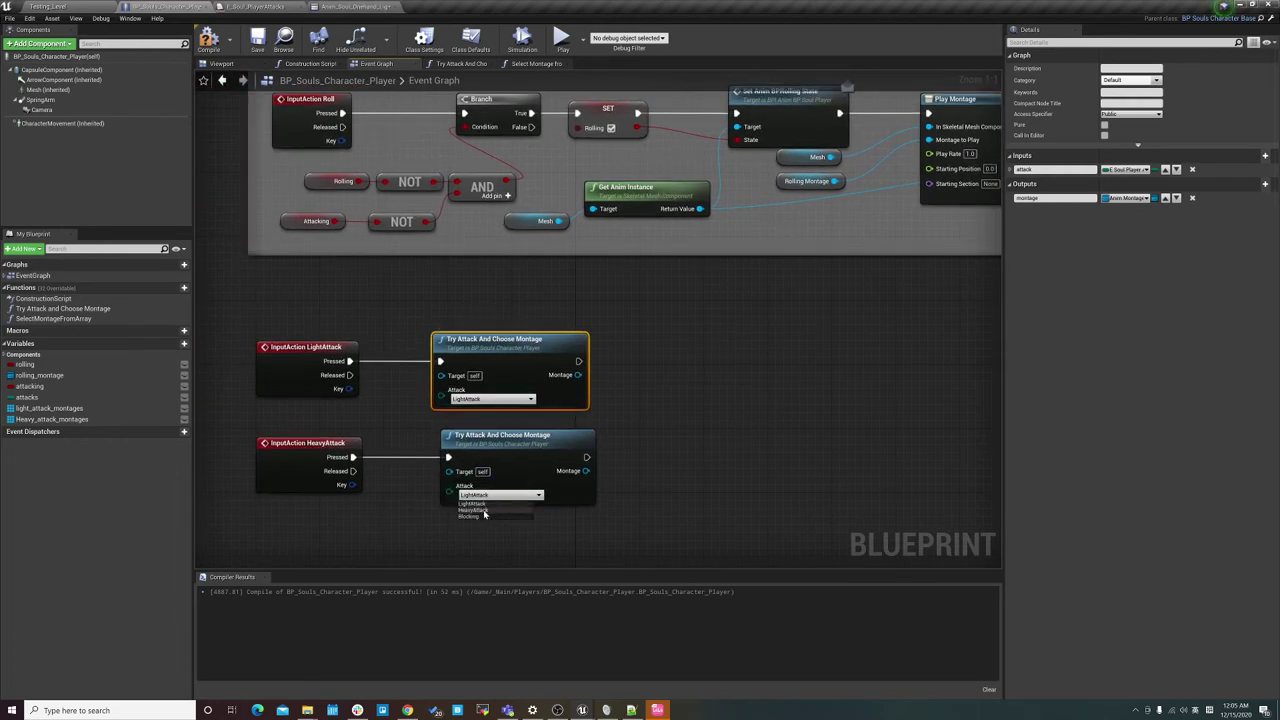
left_click(484, 510)
left_click_drag(492, 437, 476, 437)
left_click_drag(503, 348, 495, 348)
right_click_drag(634, 352, 572, 352)
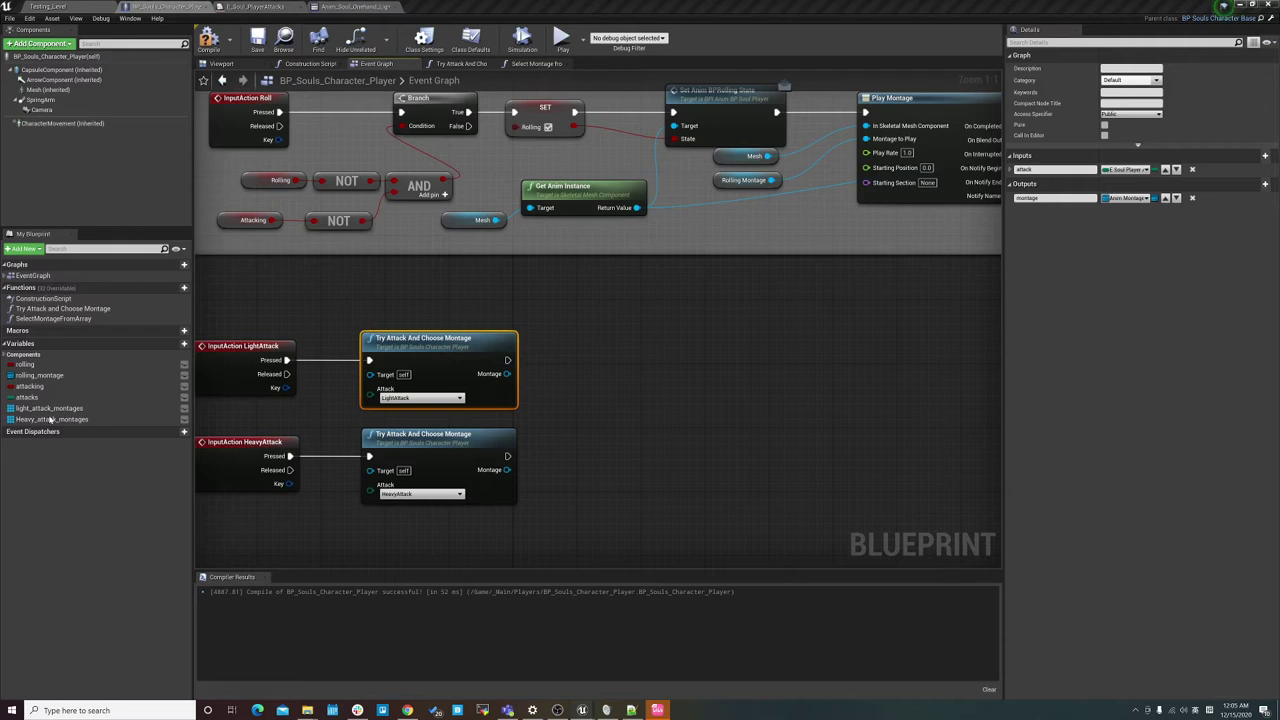
Check the light attack's returned montage with an Is Valid node run after the call.
left_click_drag(507, 373, 558, 370)
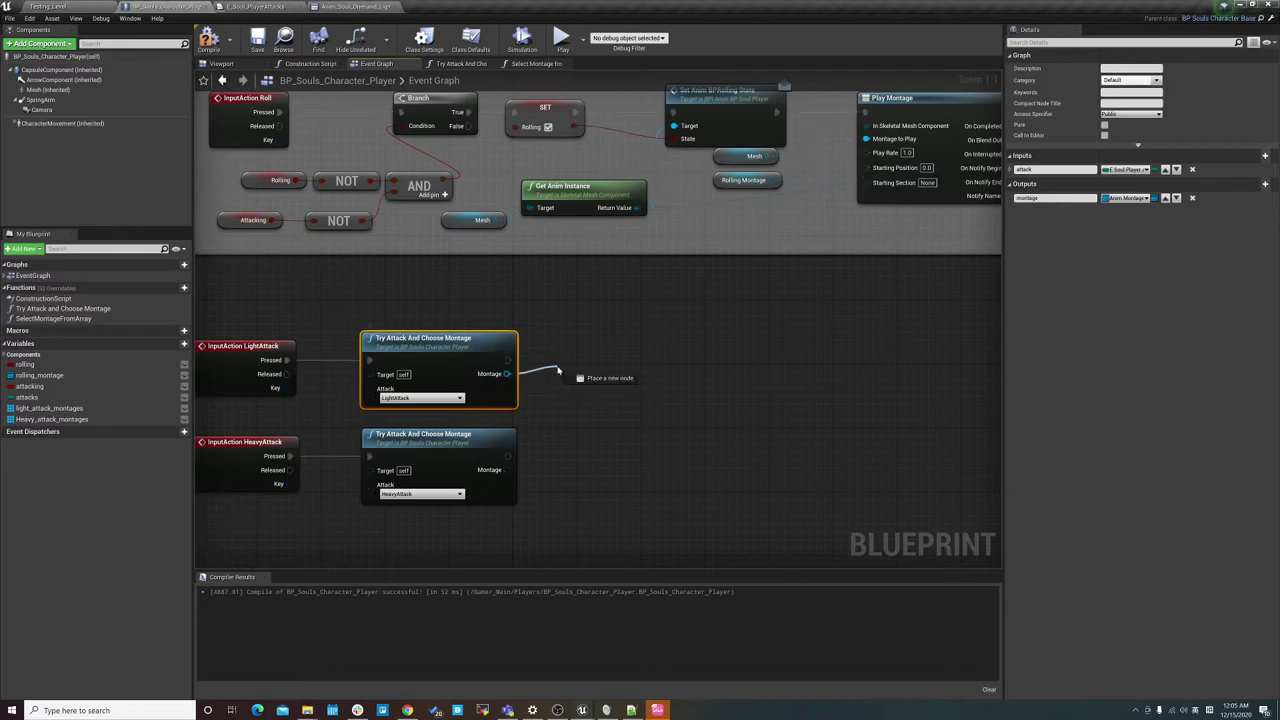
type("isvalid")
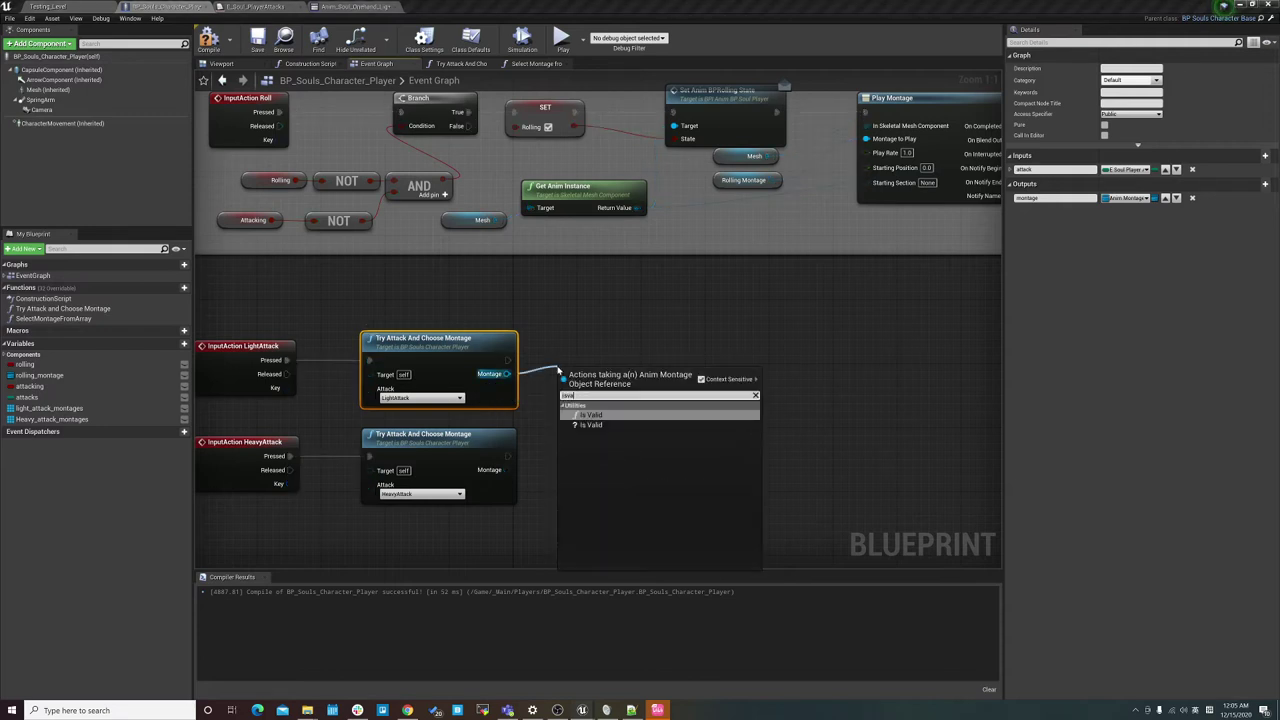
key("Return")
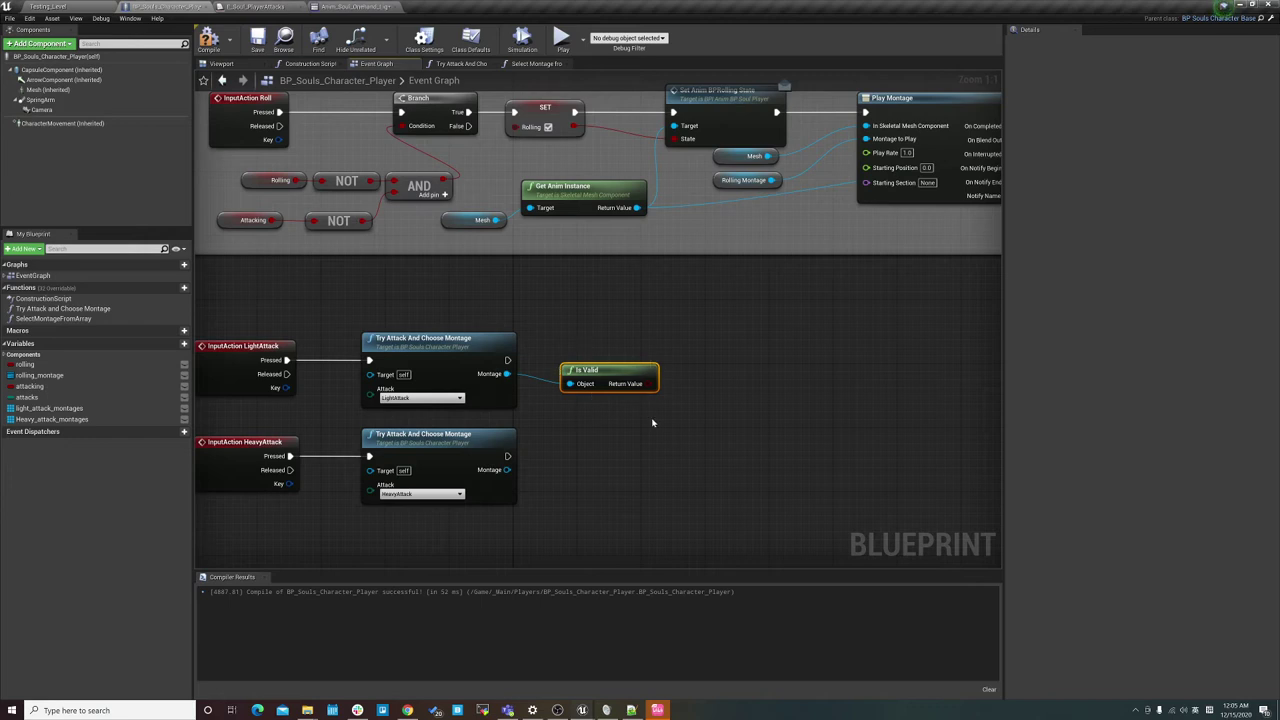
key("Delete")
left_click_drag(507, 373, 571, 365)
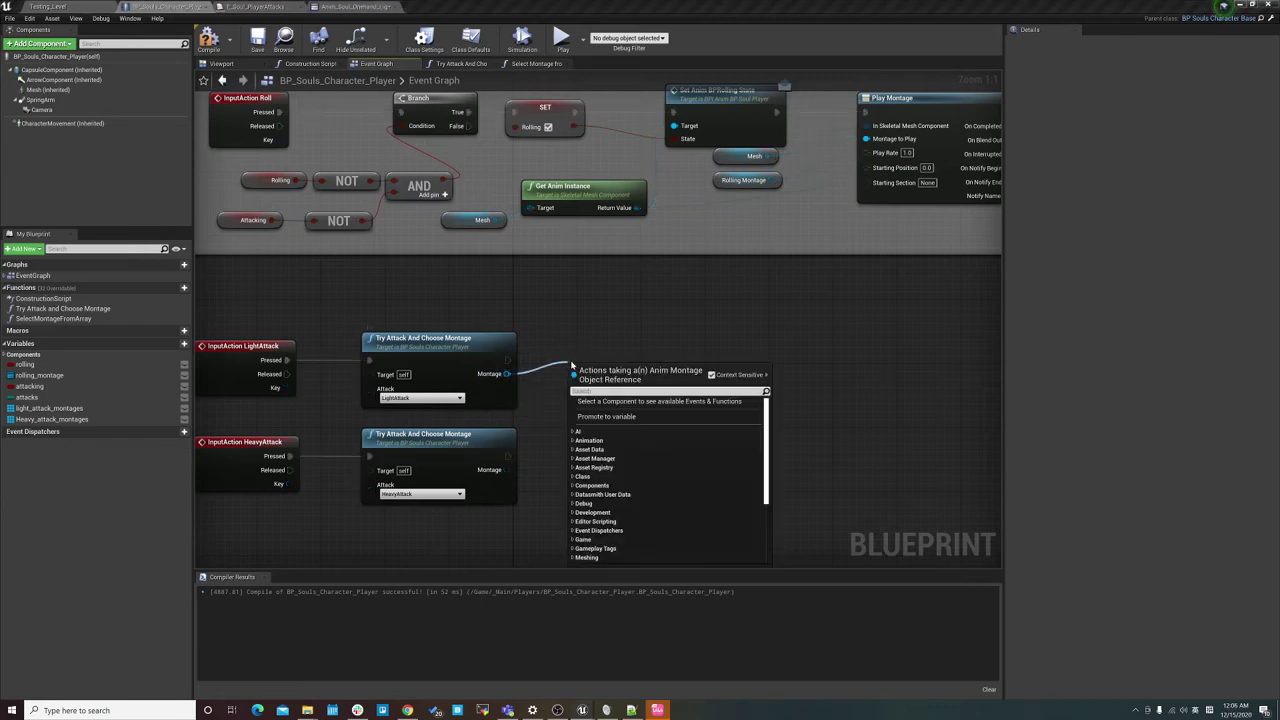
type("isva")
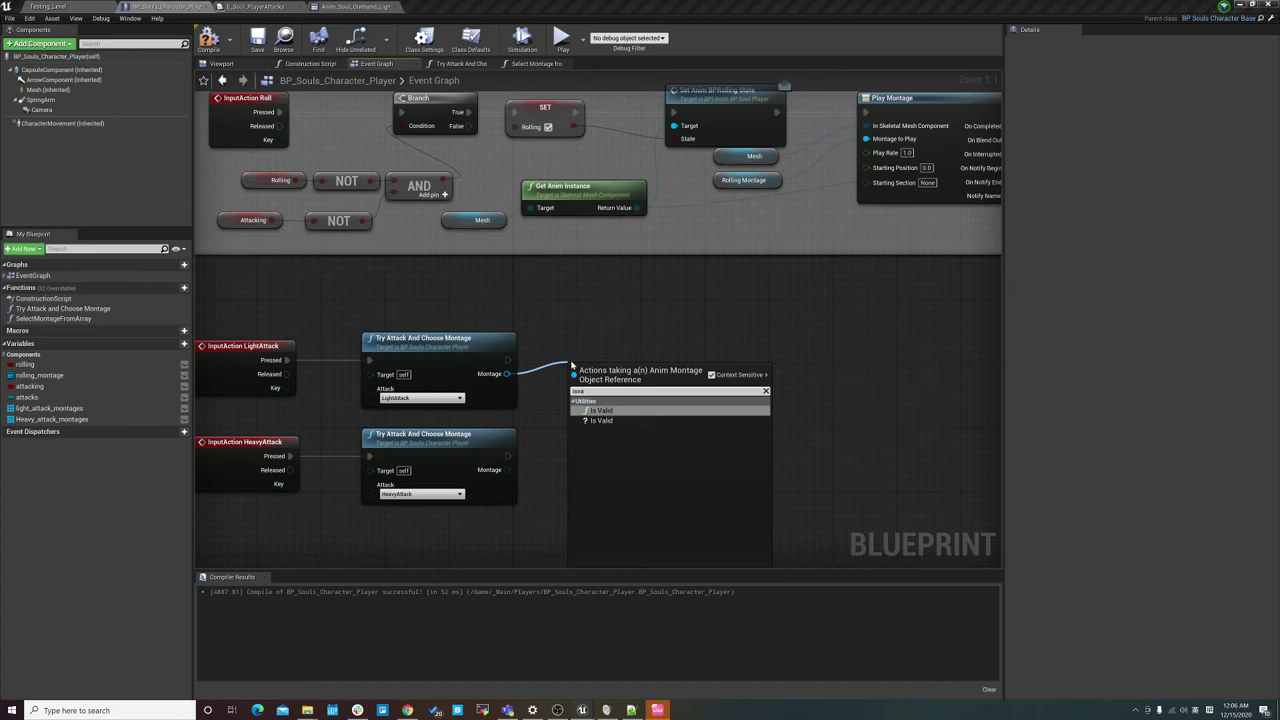
key("Return")
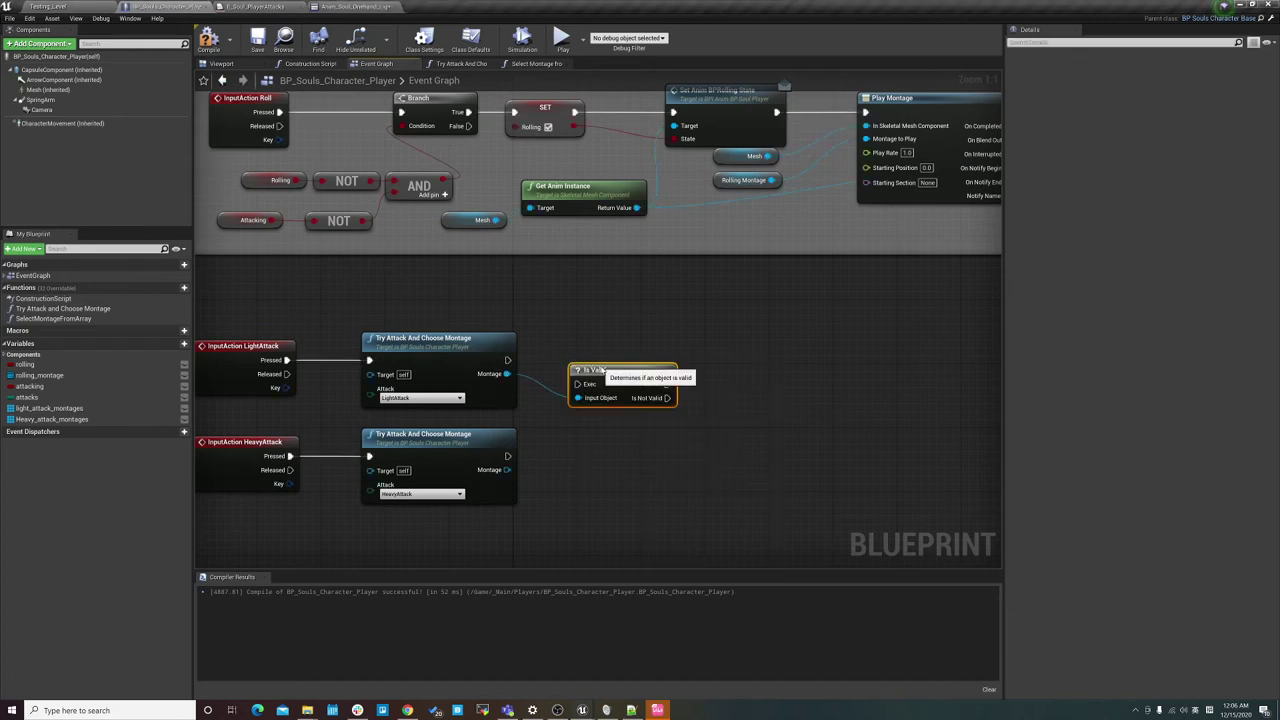
left_click_drag(587, 355, 603, 355)
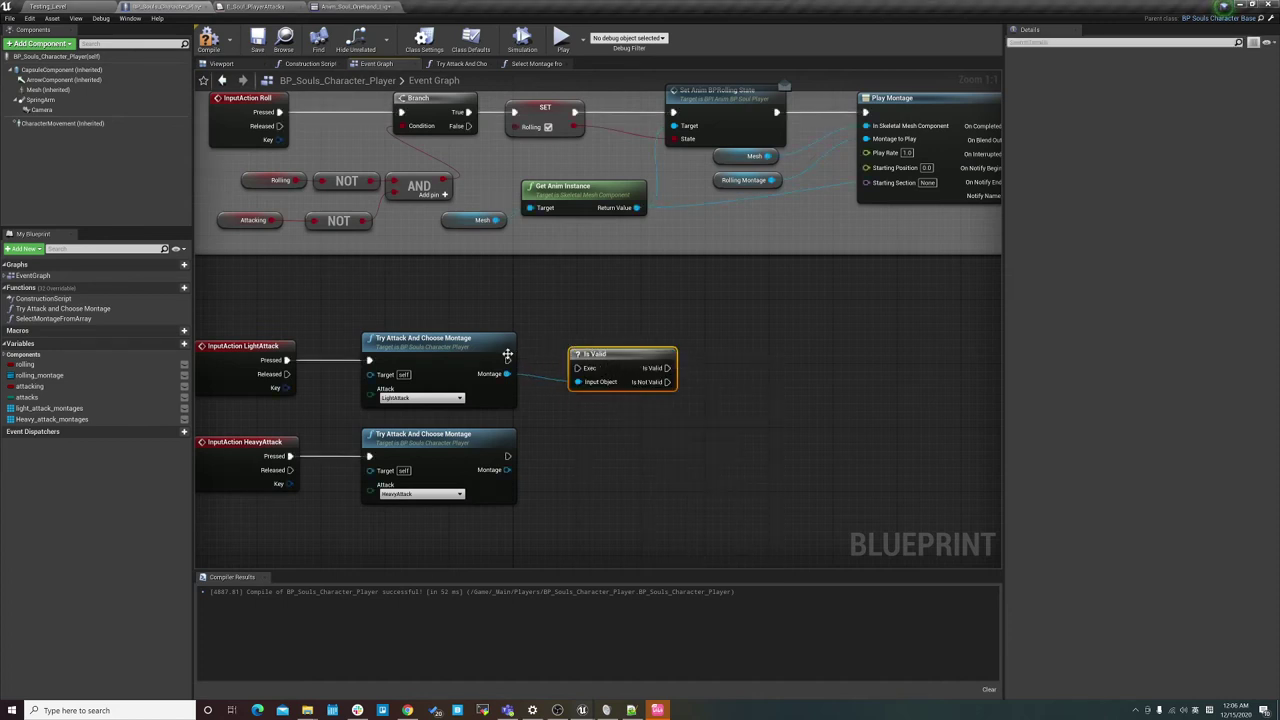
left_click_drag(507, 360, 578, 368)
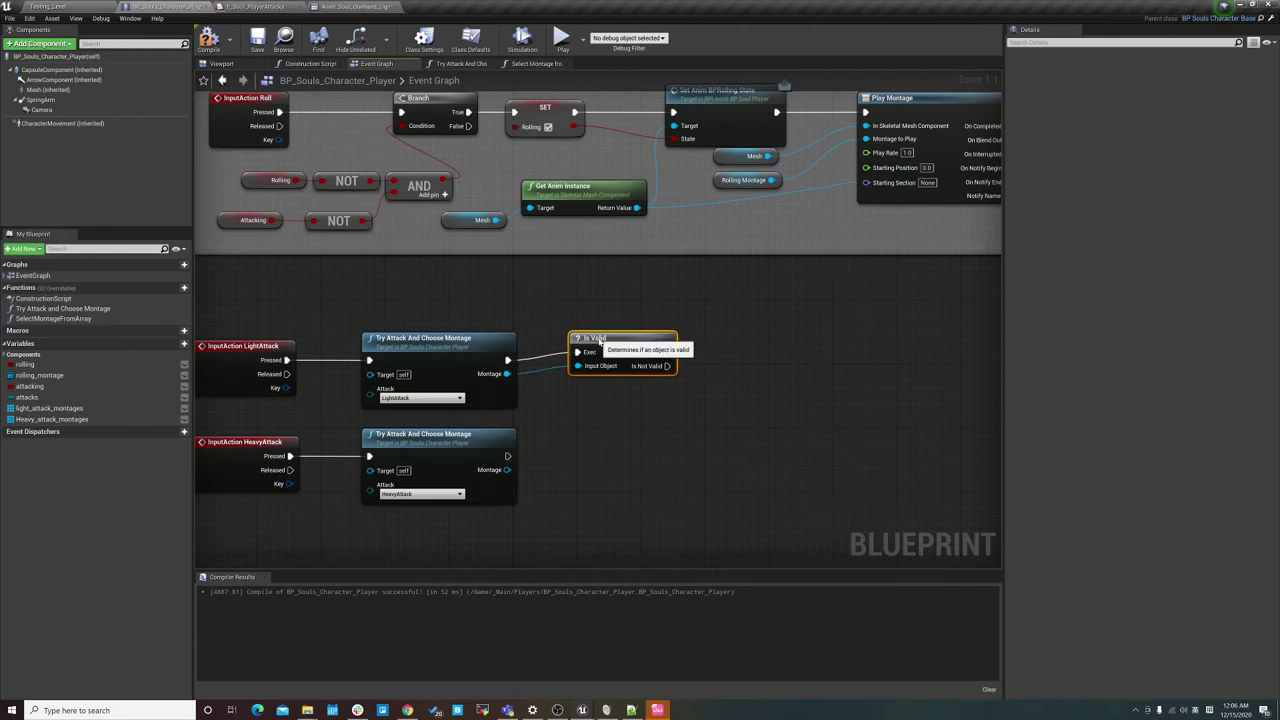
Copy the Is Valid check and feed it the heavy attack's montage.
mouse_move(561, 323)
left_mouse_down()
mouse_move(656, 422)
mouse_move(612, 451)
left_mouse_up()
key("ctrl+c")
key("ctrl+v")
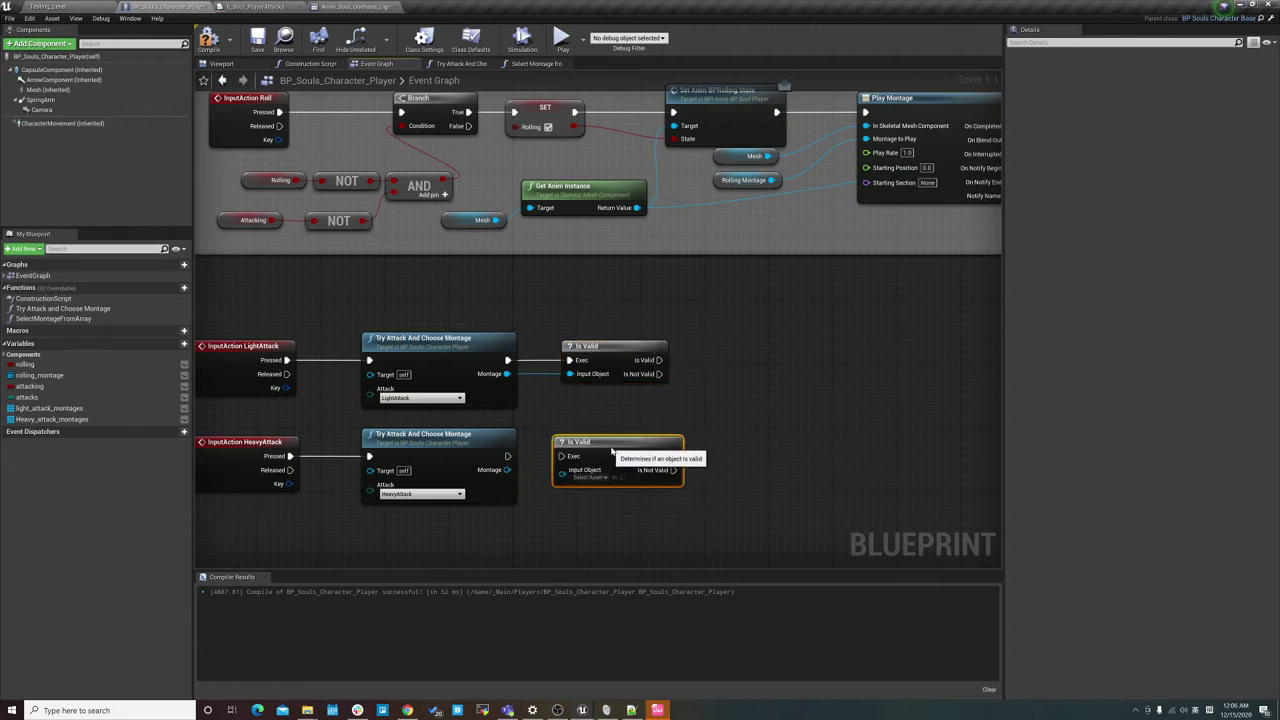
left_click_drag(507, 469, 568, 470)
right_click_drag(713, 410, 635, 404)
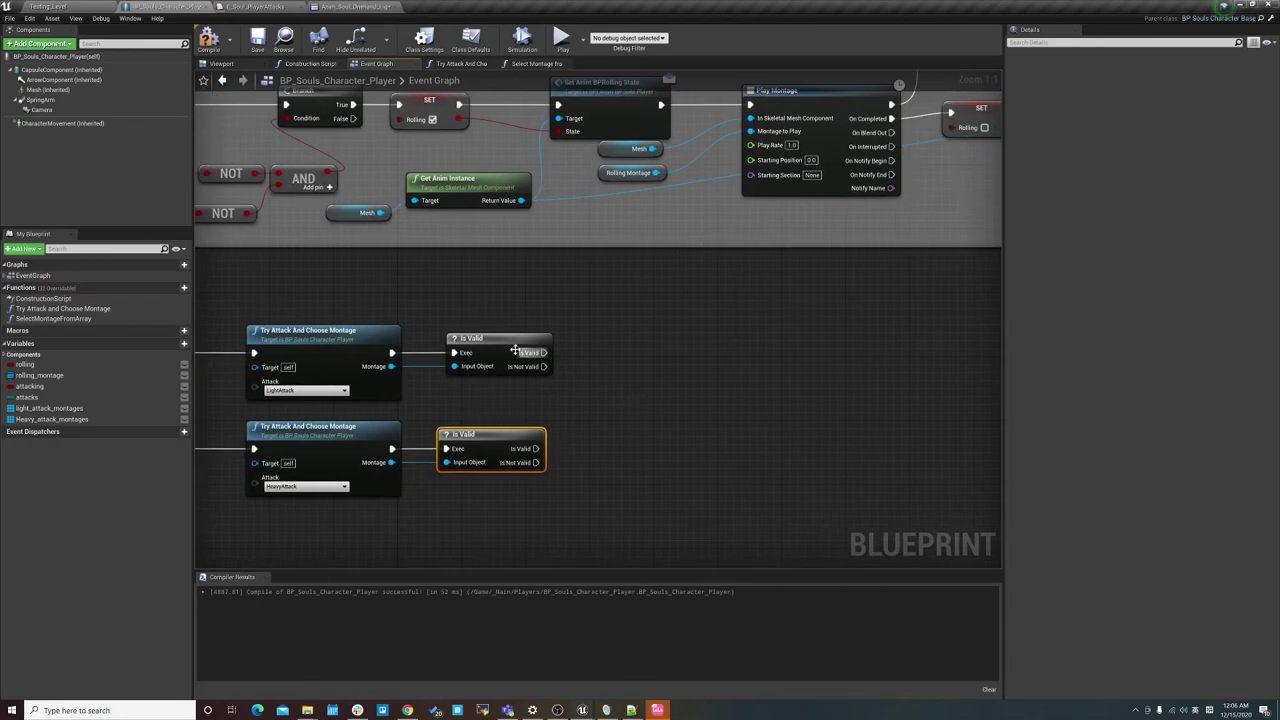
left_click_drag(506, 347, 496, 346)
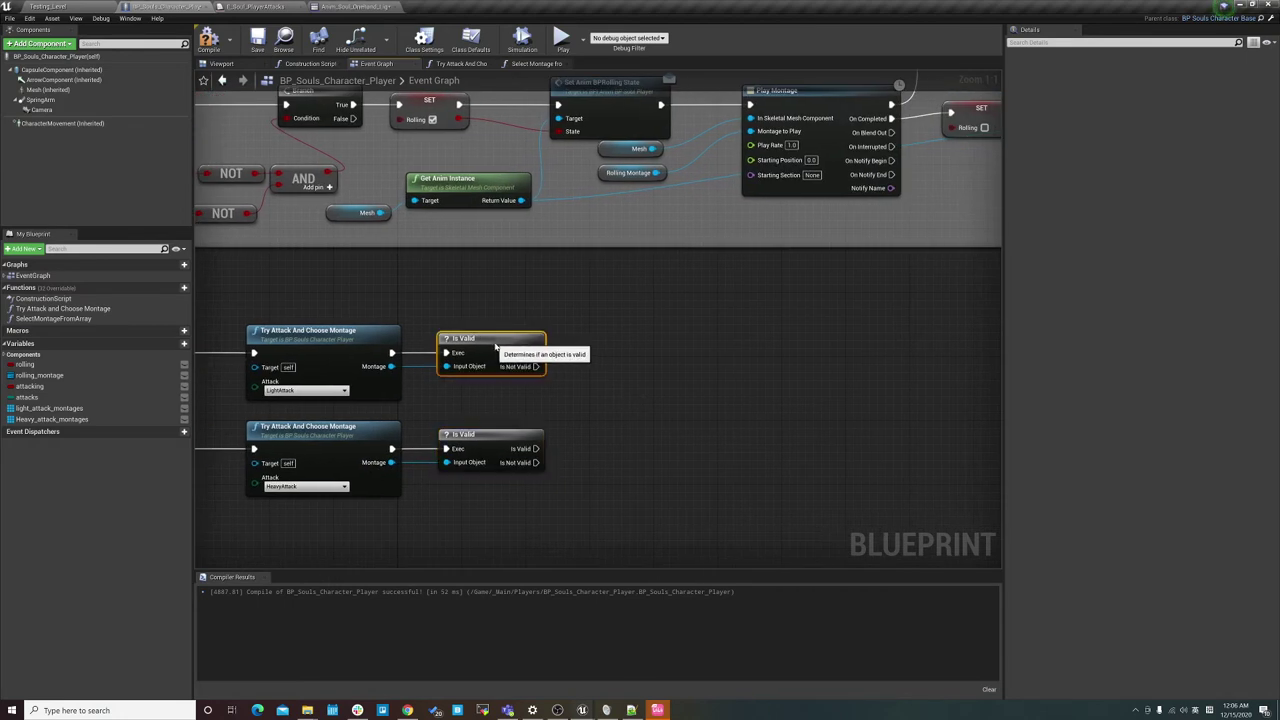
right_click_drag(562, 366, 540, 359)
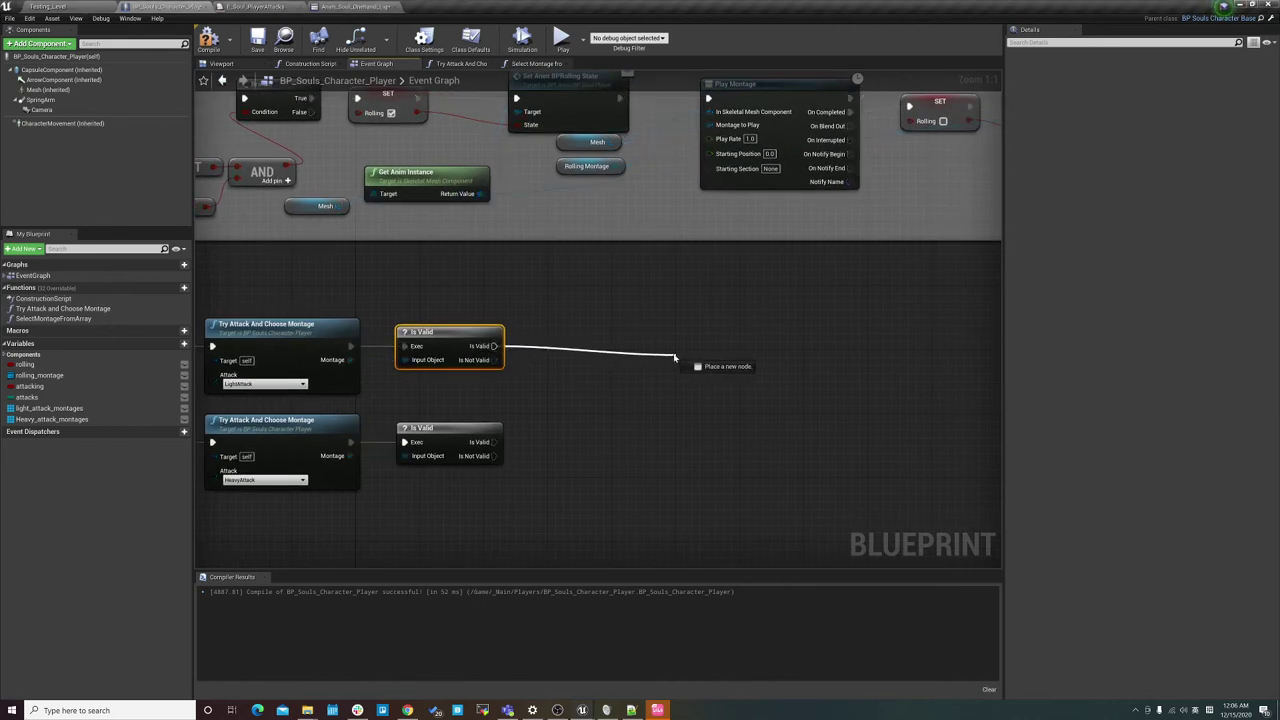
Add a Play Montage node after the light attack Is Valid check.
left_click_drag(488, 355, 617, 320)
type("pi")
key("BackSpace")
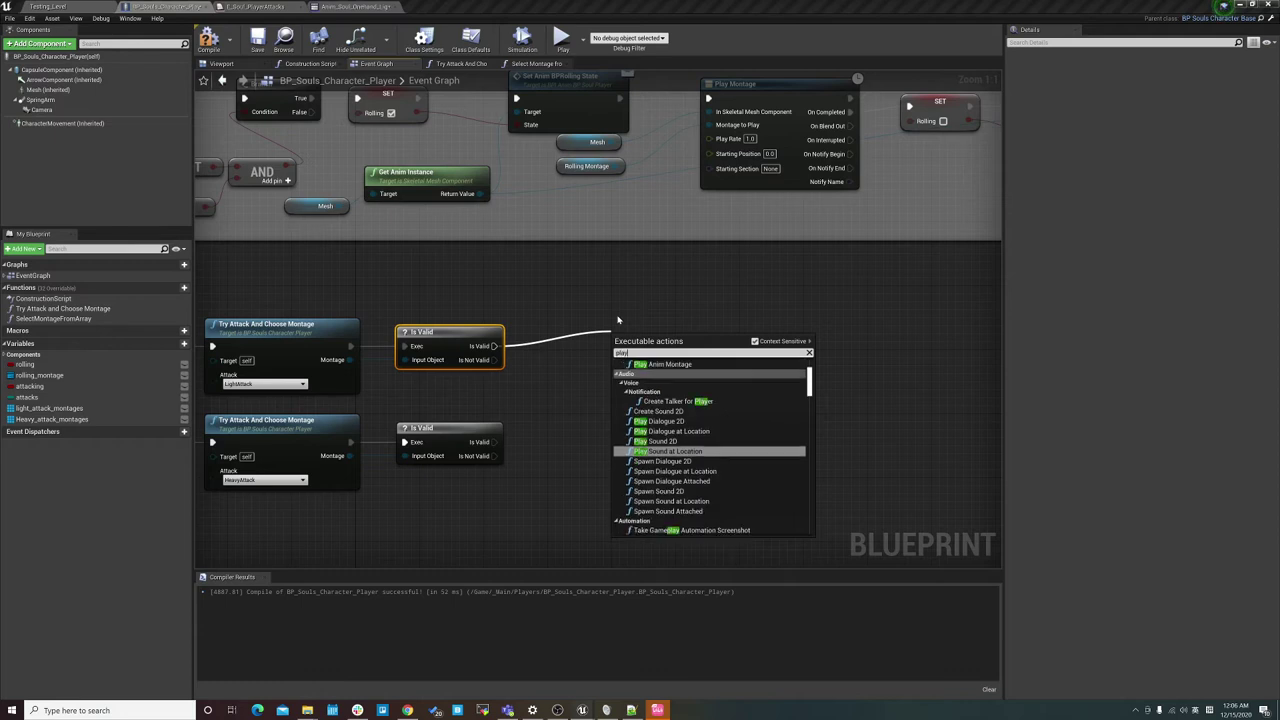
type("lay mon")
key("Return")
left_click_drag(647, 339, 623, 331)
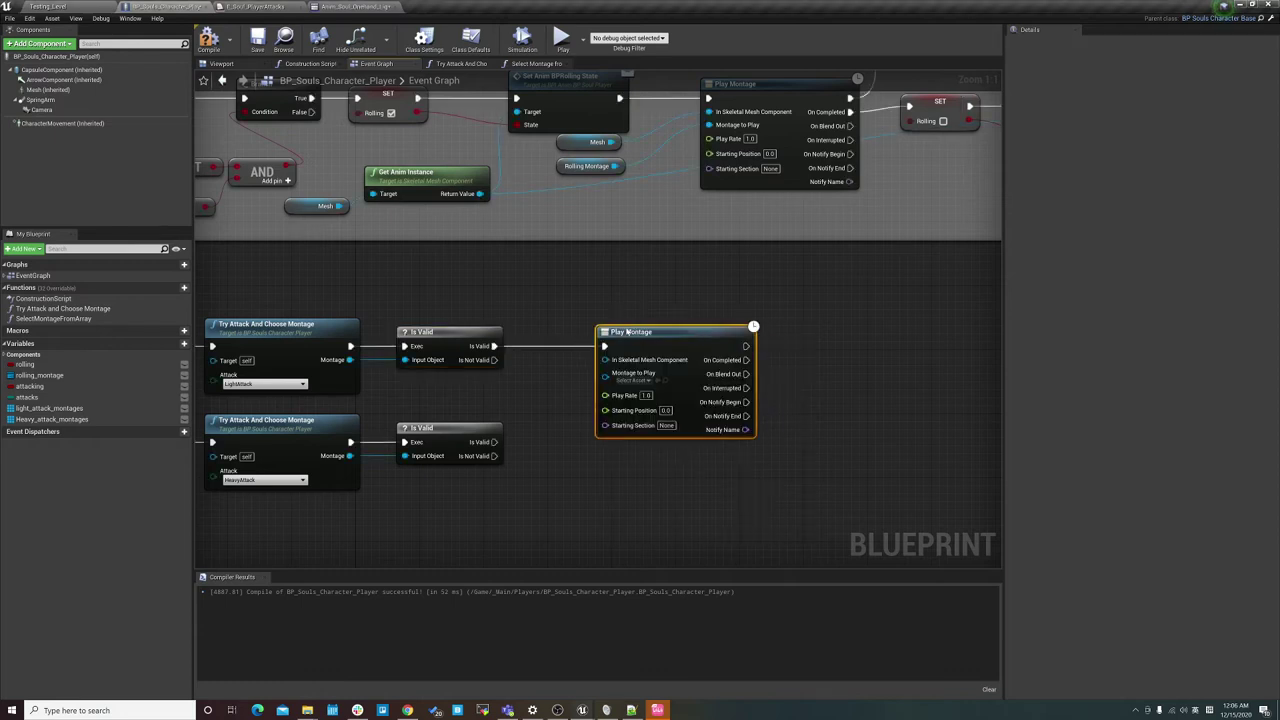
Duplicate the Play Montage node and connect it after the heavy attack Is Valid check.
key("ctrl+c")
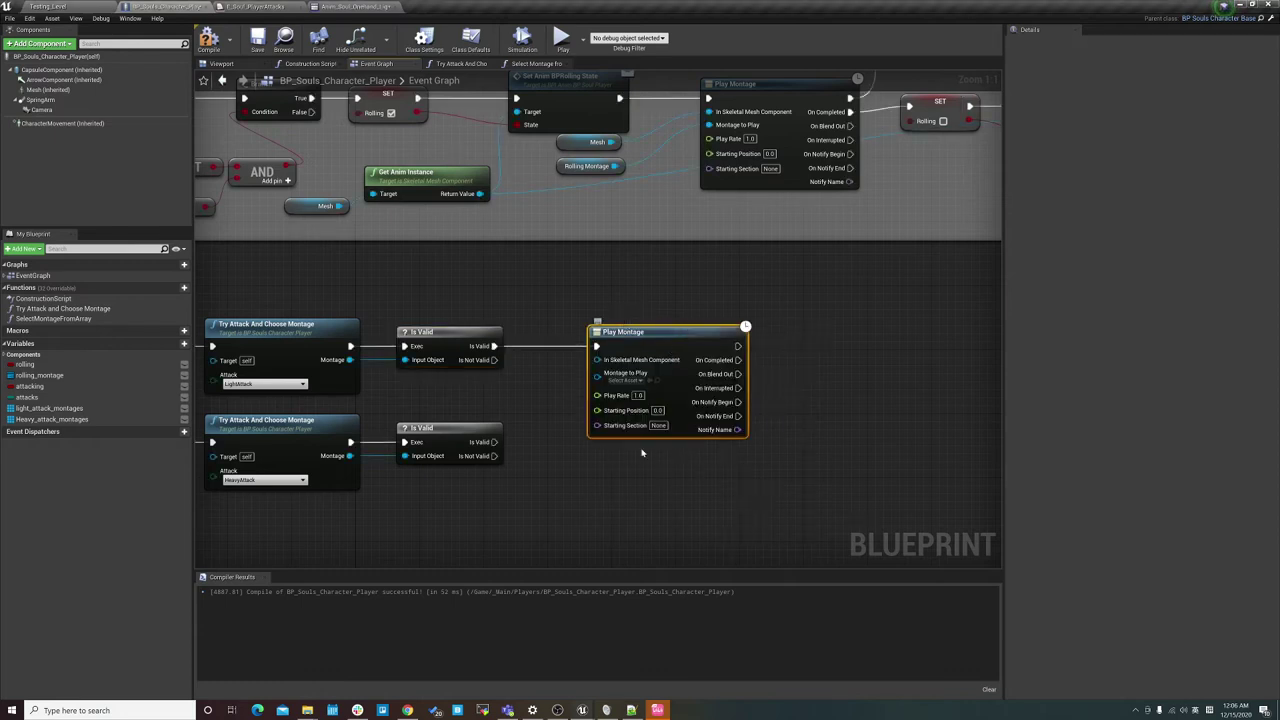
key("ctrl+v")
left_click_drag(680, 527, 648, 469)
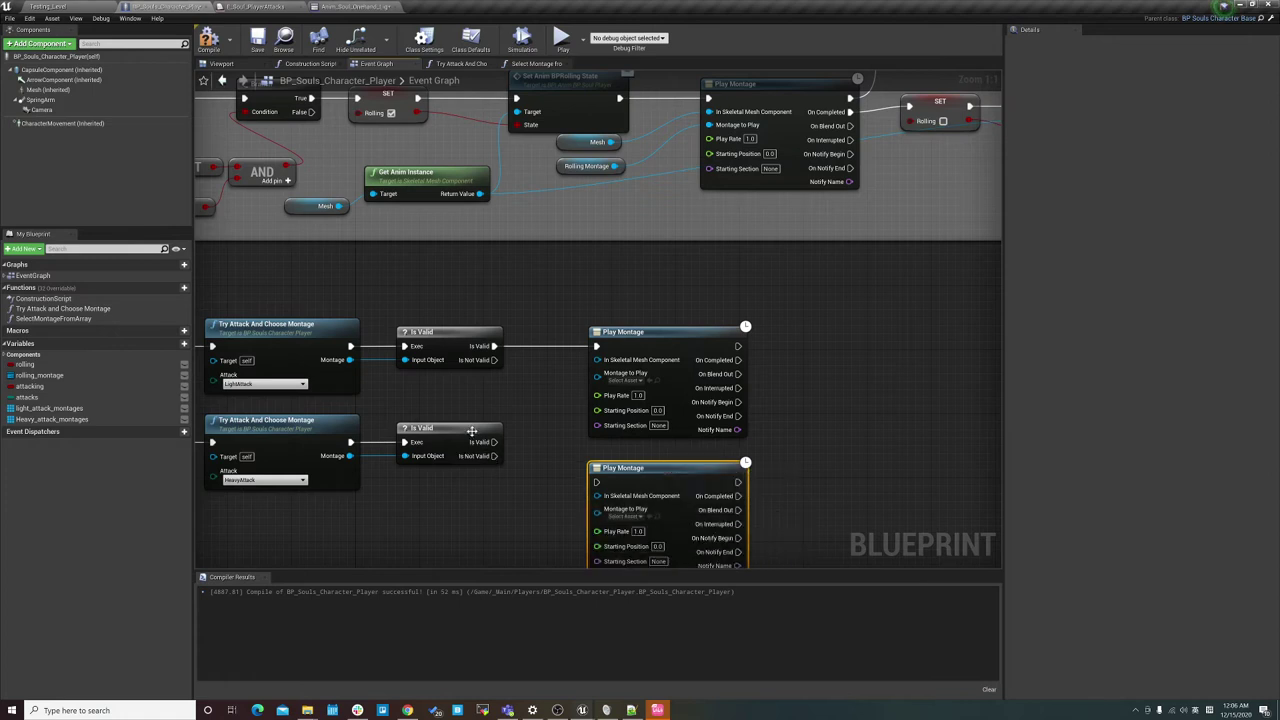
mouse_move(470, 430)
left_mouse_down()
mouse_move(460, 488)
mouse_move(540, 514)
left_mouse_up()
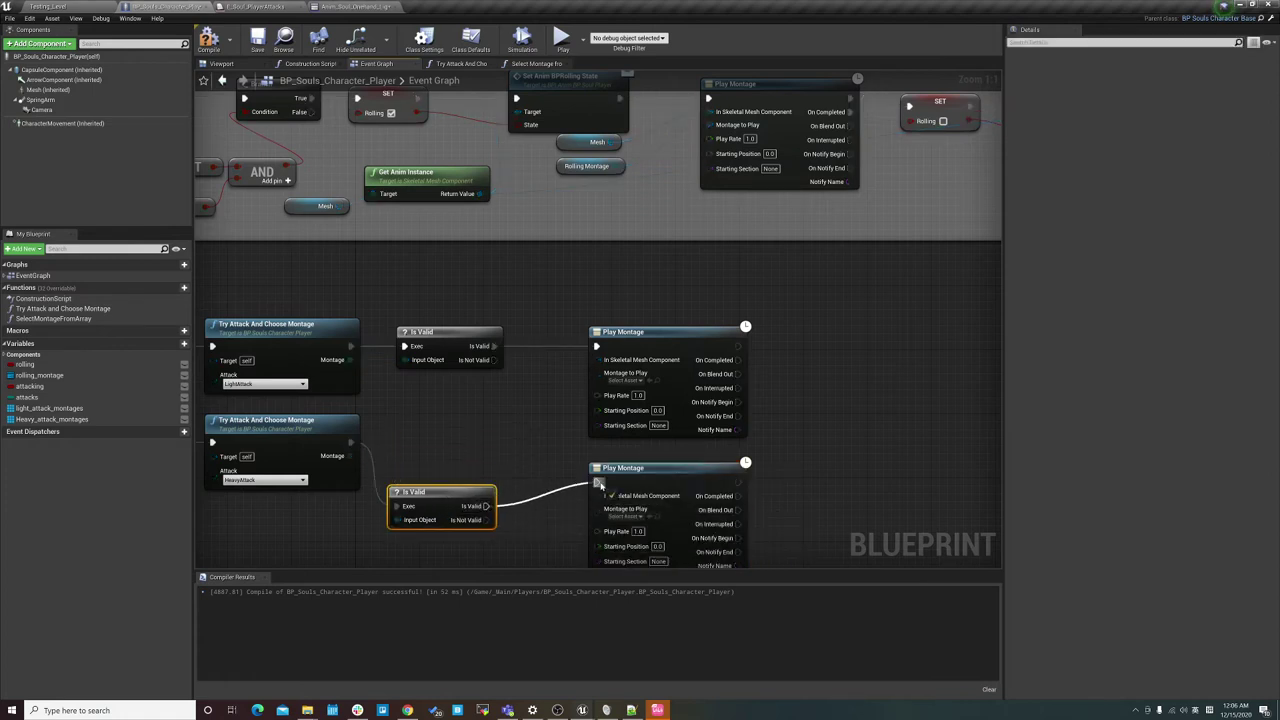
left_click_drag(598, 484, 638, 492)
mouse_move(556, 447)
right_mouse_down()
mouse_move(523, 375)
mouse_move(632, 350)
right_mouse_up()
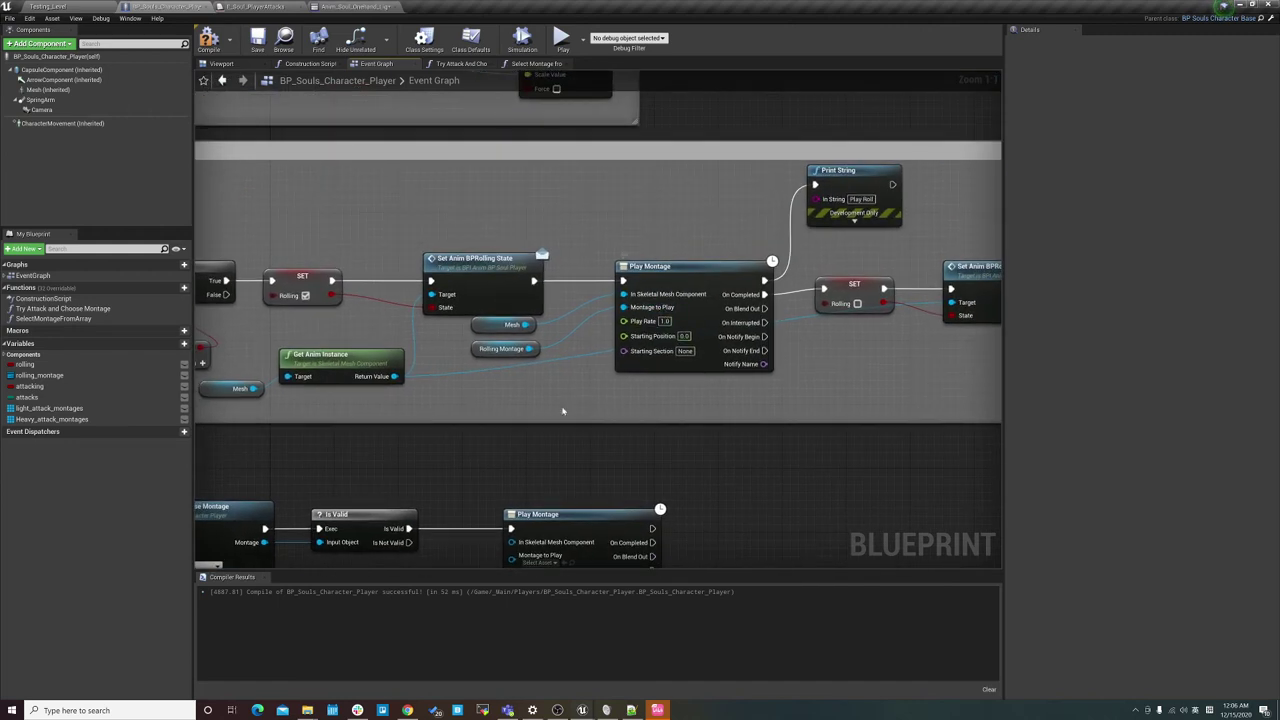
right_click_drag(562, 411, 621, 188)
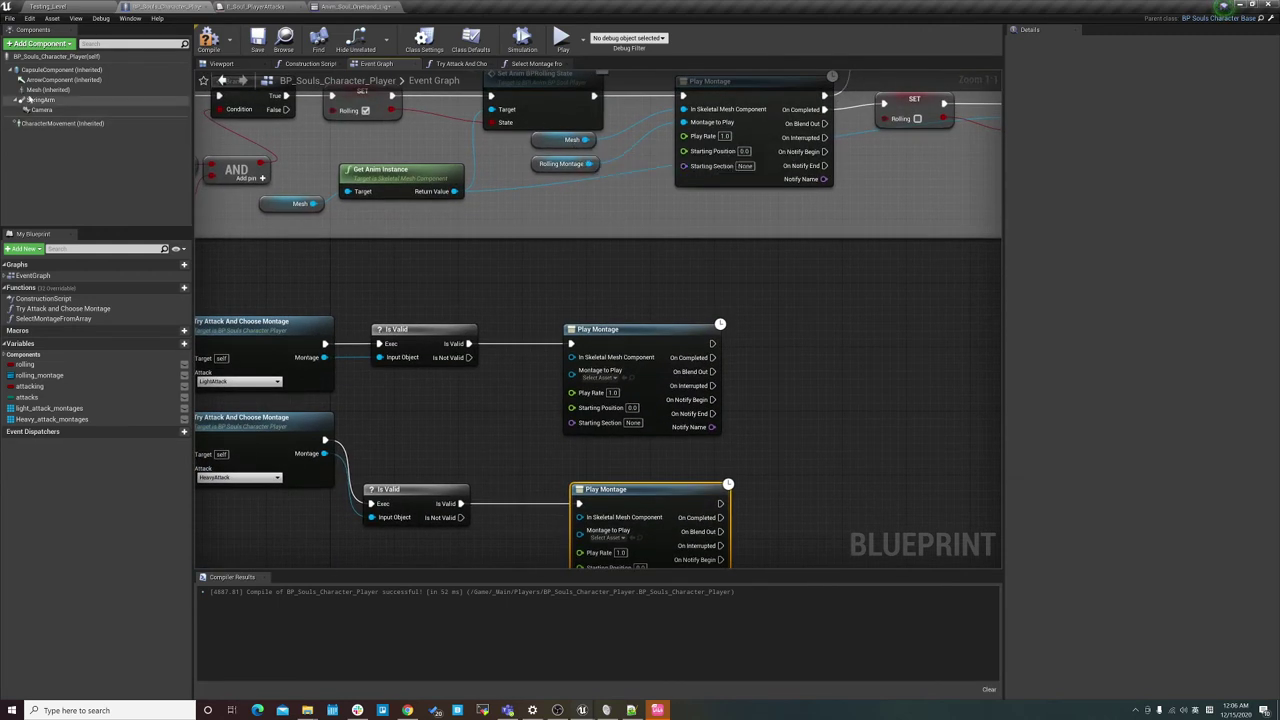
Add a Mesh getter and feed it into both Play Montage nodes.
mouse_move(47, 89)
left_mouse_down()
mouse_move(434, 425)
mouse_move(578, 360)
left_mouse_up()
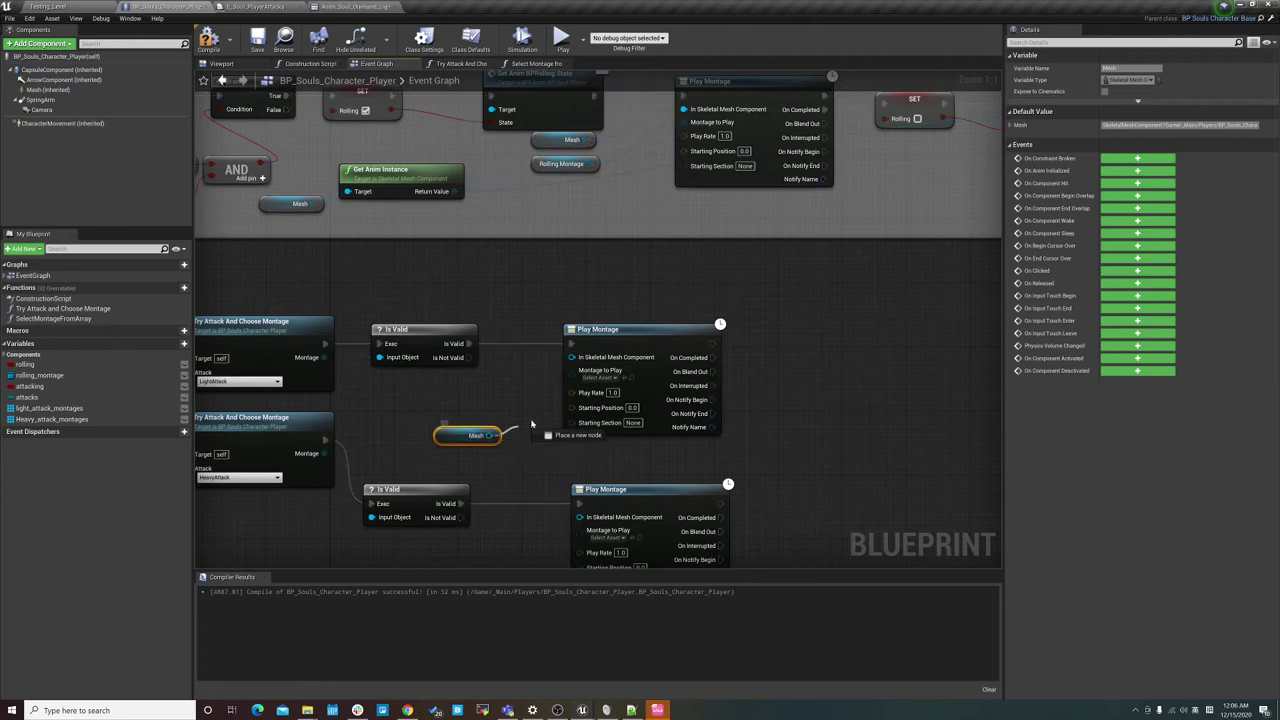
right_click_drag(538, 438, 532, 328)
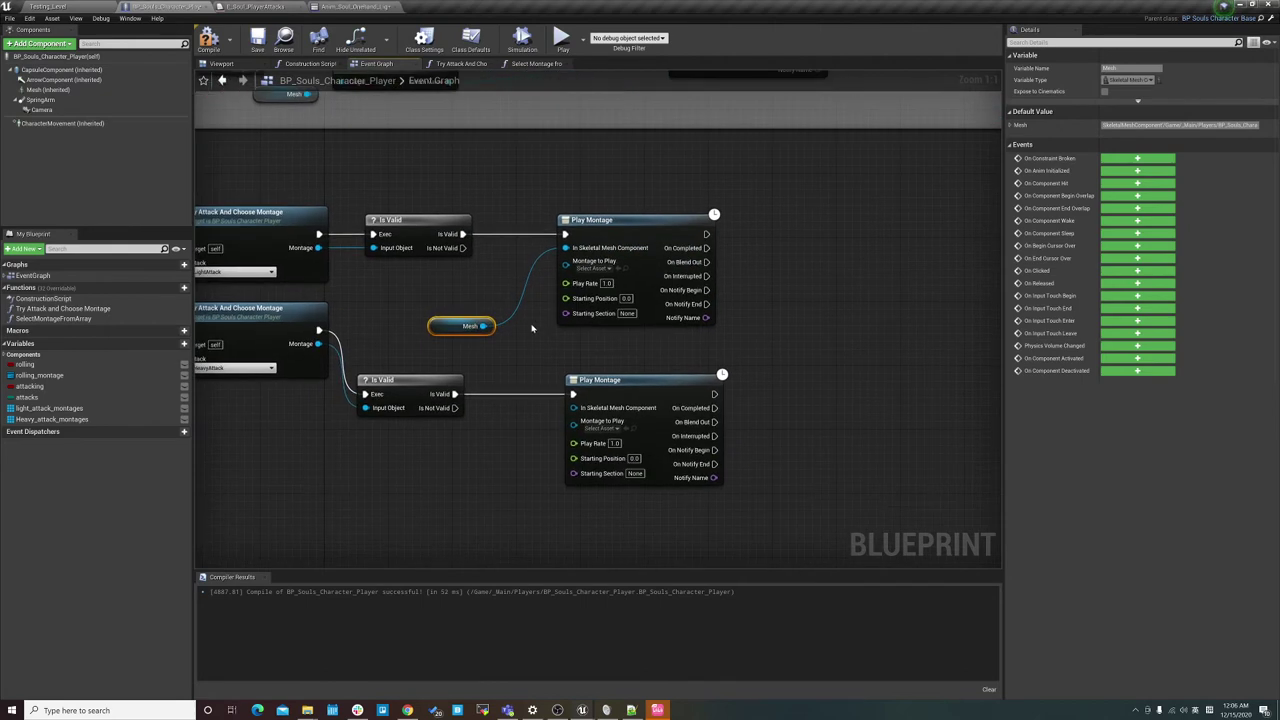
left_click_drag(483, 326, 573, 408)
right_click_drag(540, 345, 503, 329)
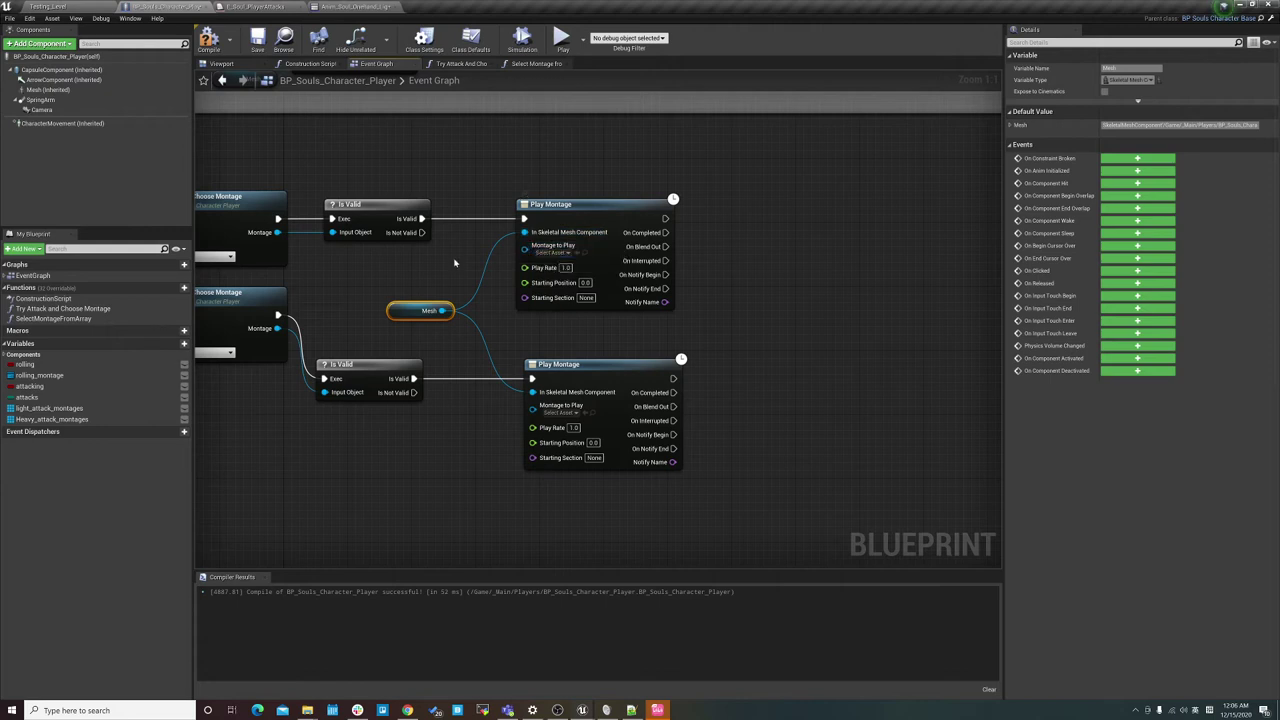
right_click_drag(368, 253, 429, 273)
Wire the light and heavy montages into their Play Montage nodes, then search 'set attacking' from On Completed.
left_click_drag(333, 252, 361, 261)
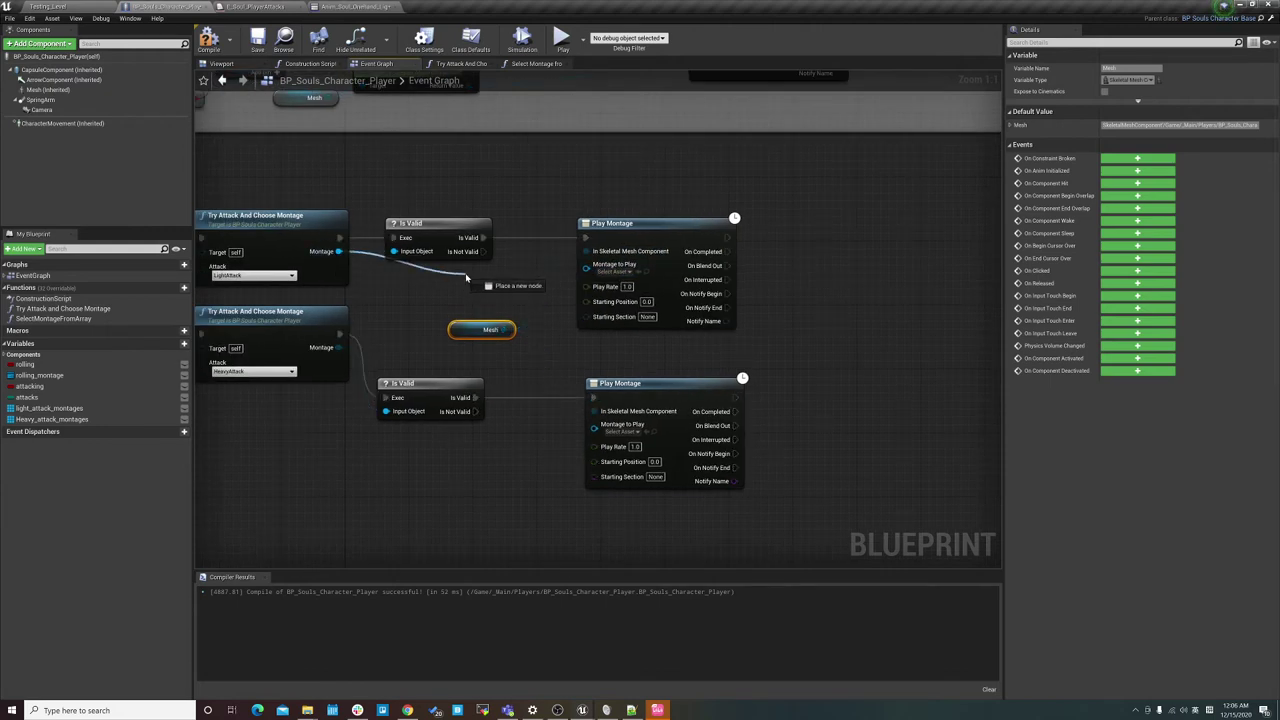
left_click_drag(446, 272, 610, 272)
left_click_drag(339, 347, 628, 426)
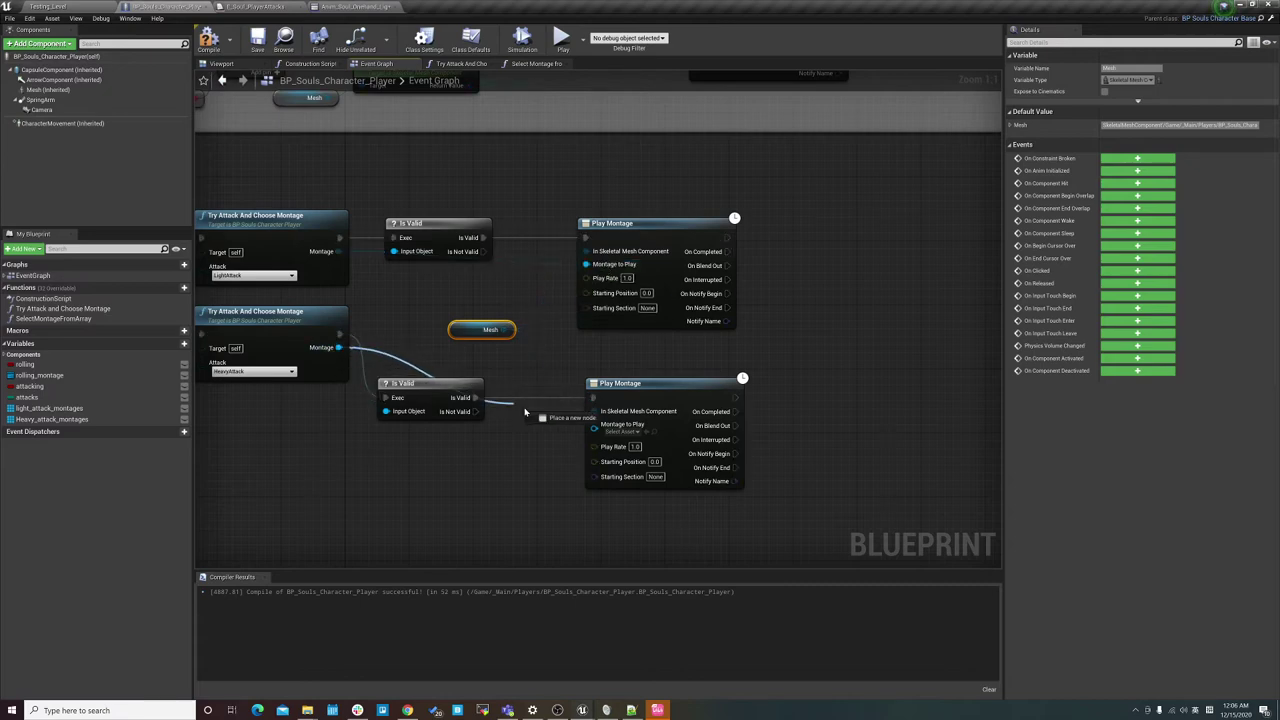
mouse_move(717, 174)
right_mouse_down()
mouse_move(605, 320)
mouse_move(535, 362)
right_mouse_up()
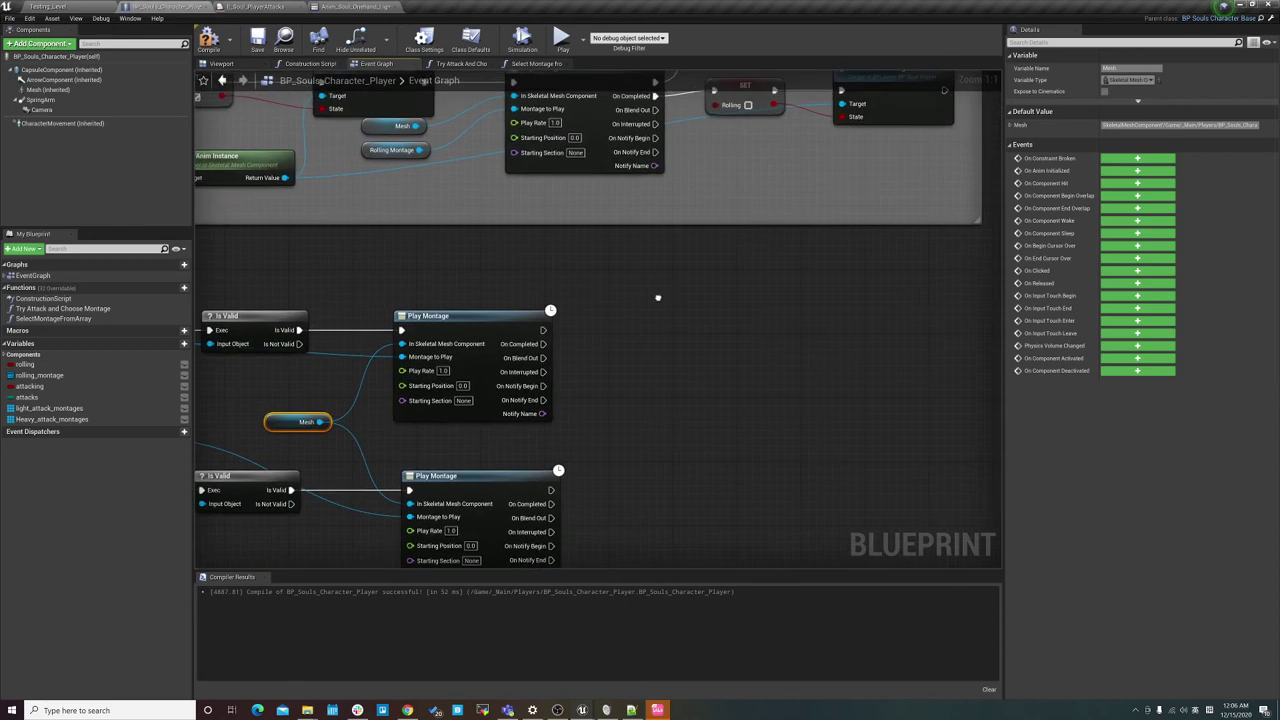
left_click_drag(522, 368, 588, 371)
type("set")
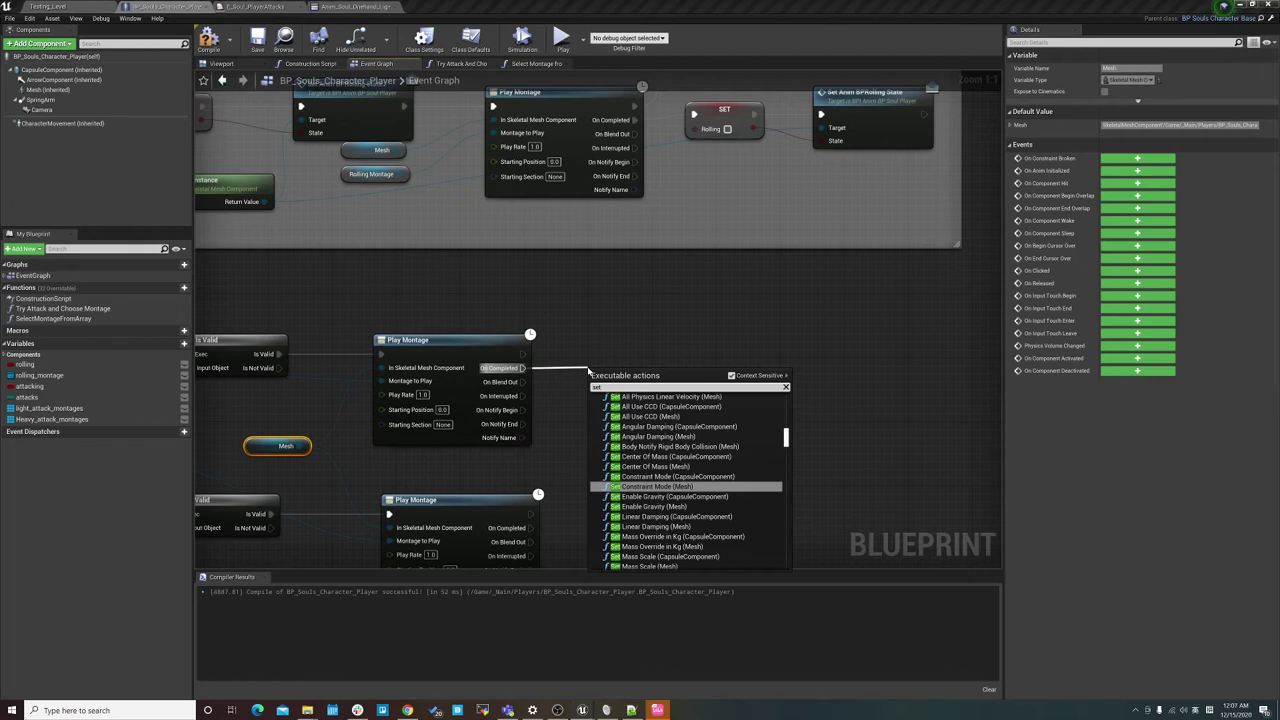
type(" attacking")
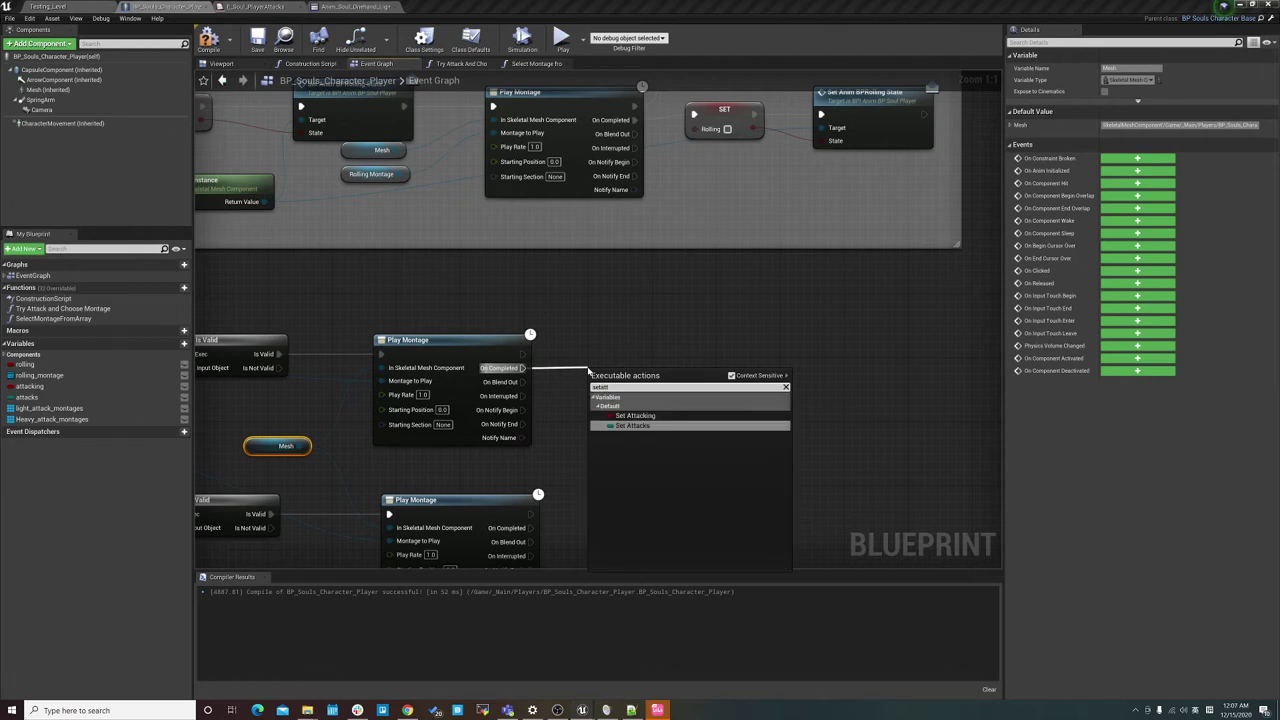
Add a SET Attacking node on the light Play Montage's On Completed.
key("Return")
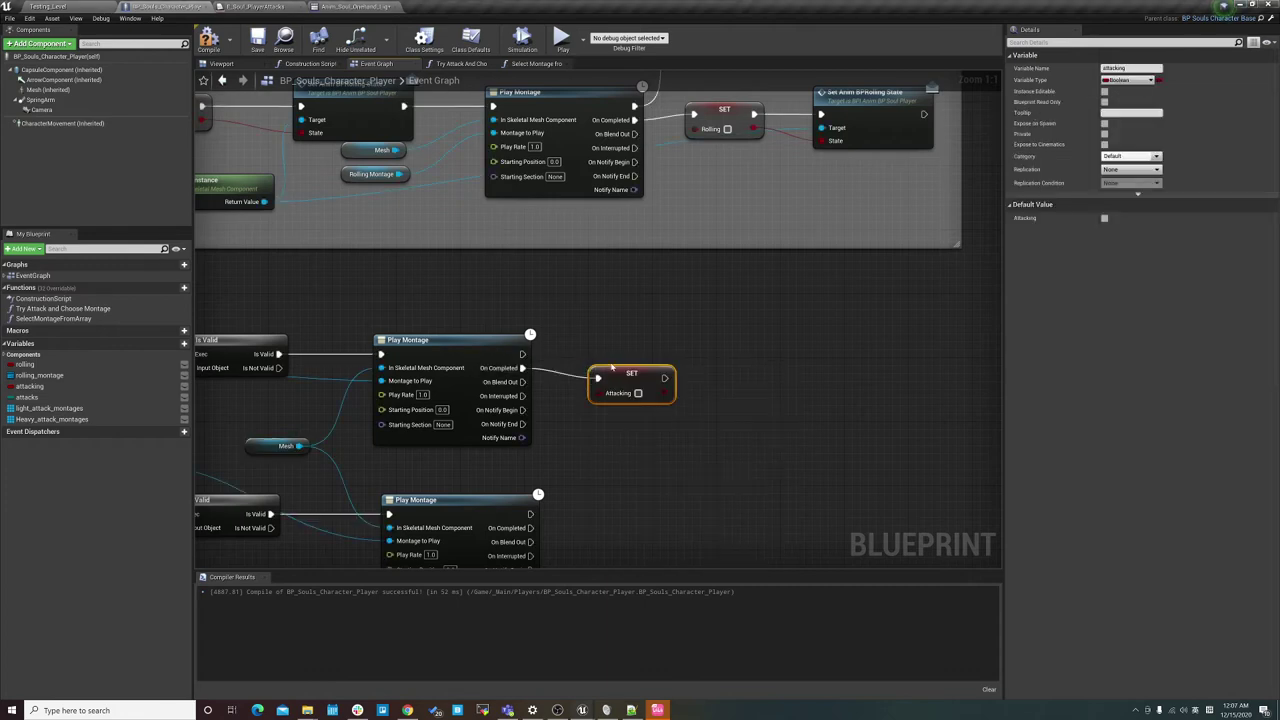
left_click_drag(612, 368, 621, 362)
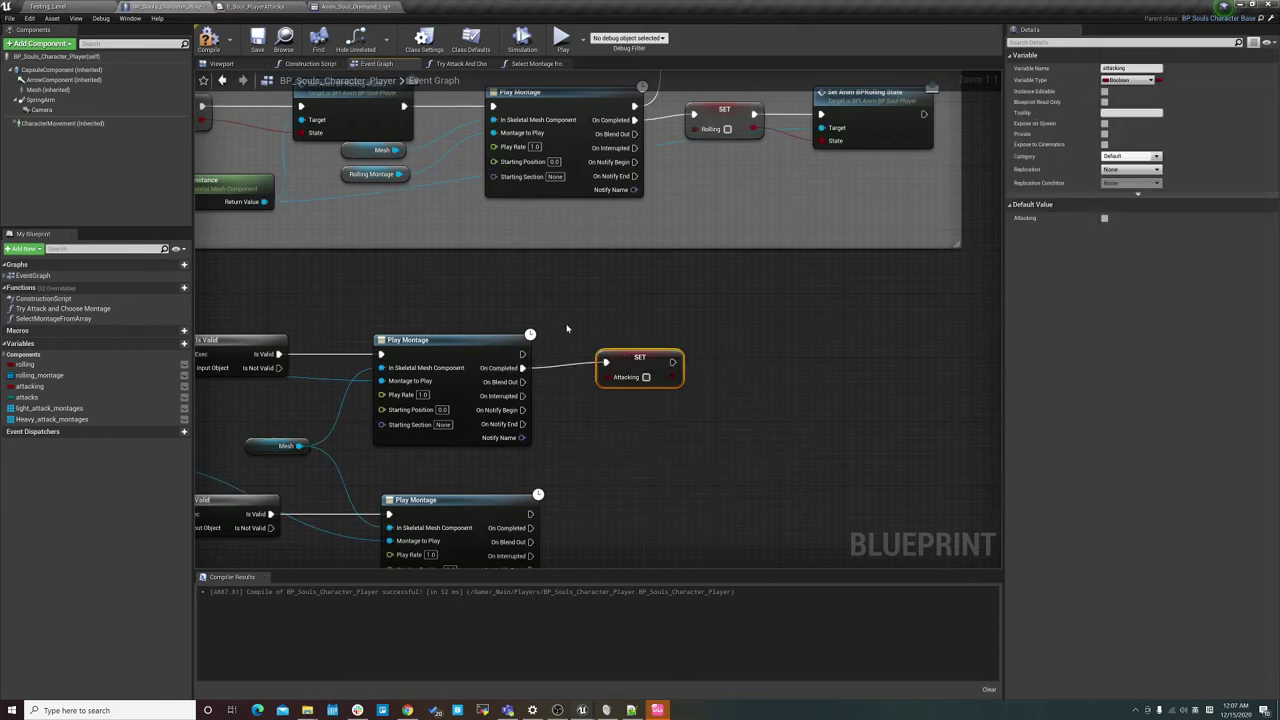
right_click_drag(569, 251, 760, 245)
right_click_drag(415, 262, 606, 266)
Open the Try Attack And Choose Montage function, save and compile, then return to the Event Graph.
double_click(499, 321)
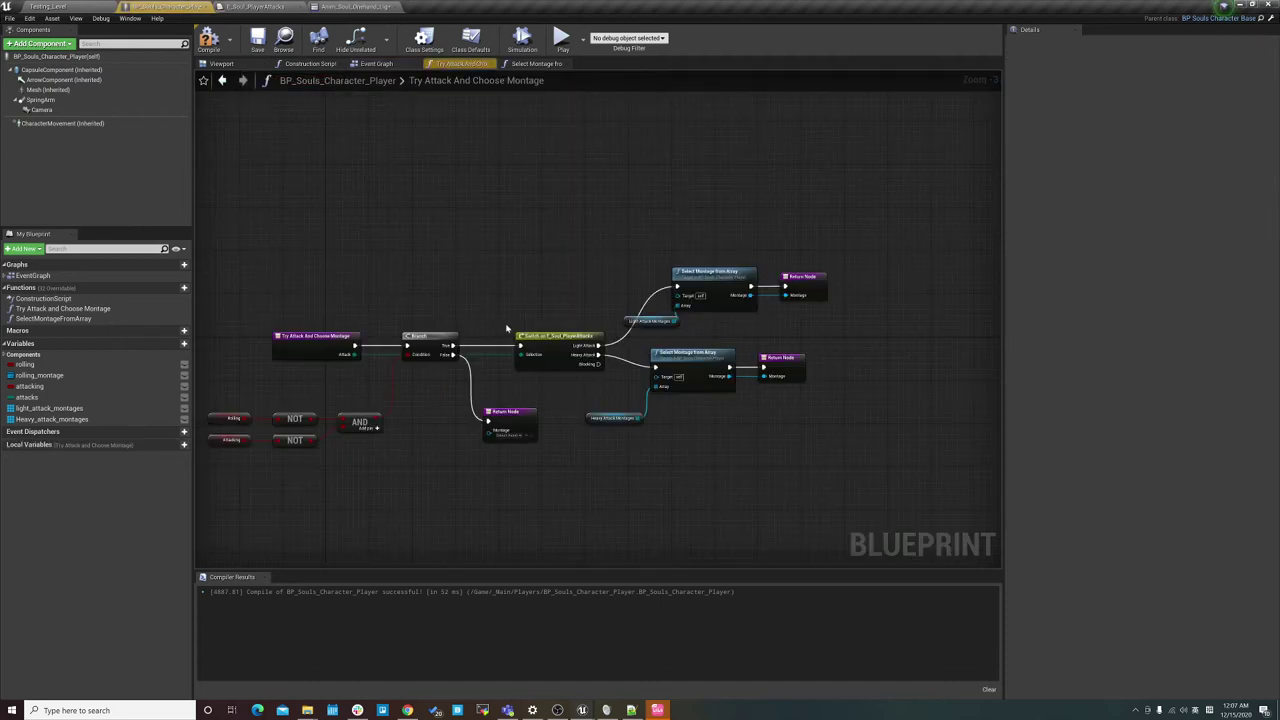
right_click_drag(569, 392, 629, 382)
scroll(630, 382, "up", 1)
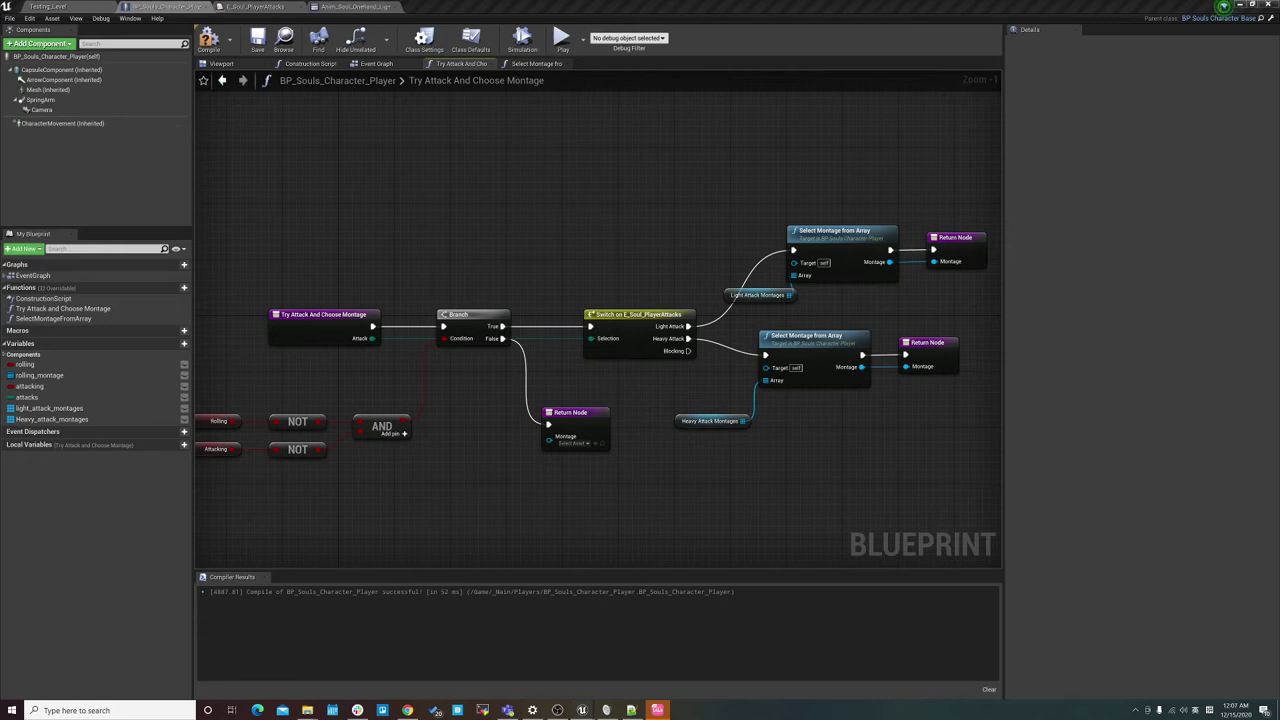
left_click(258, 40)
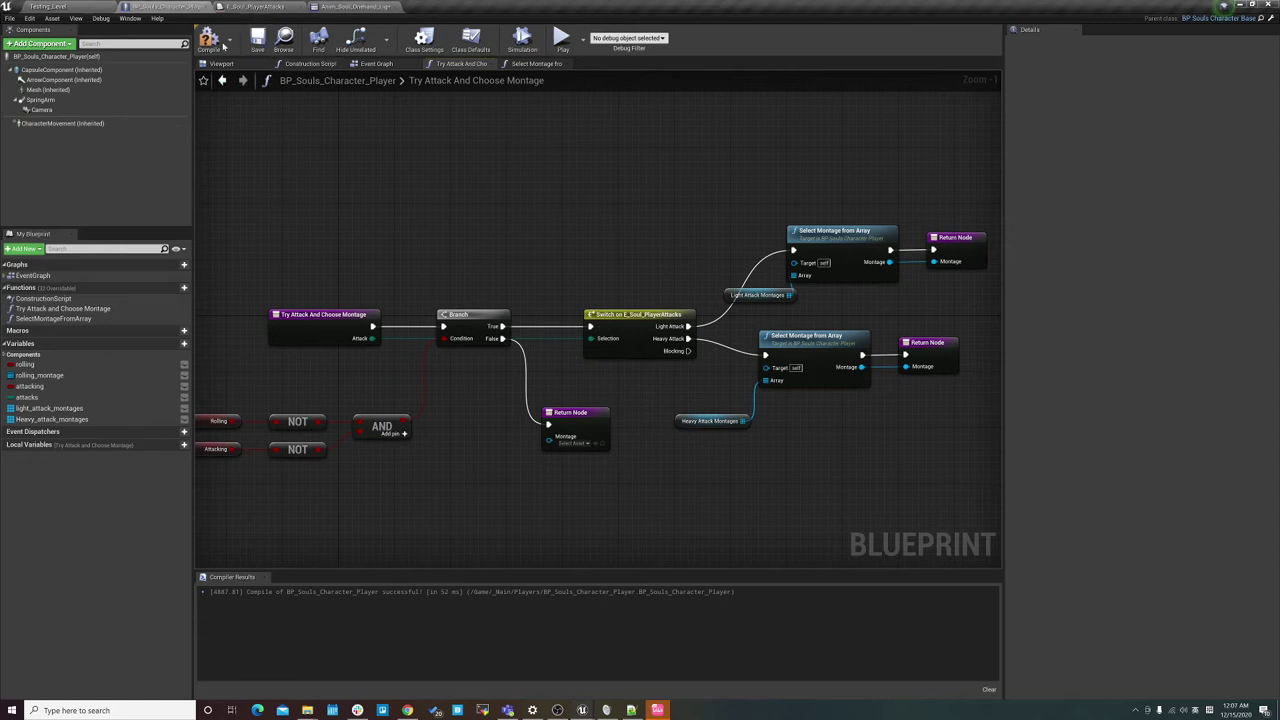
left_click(376, 64)
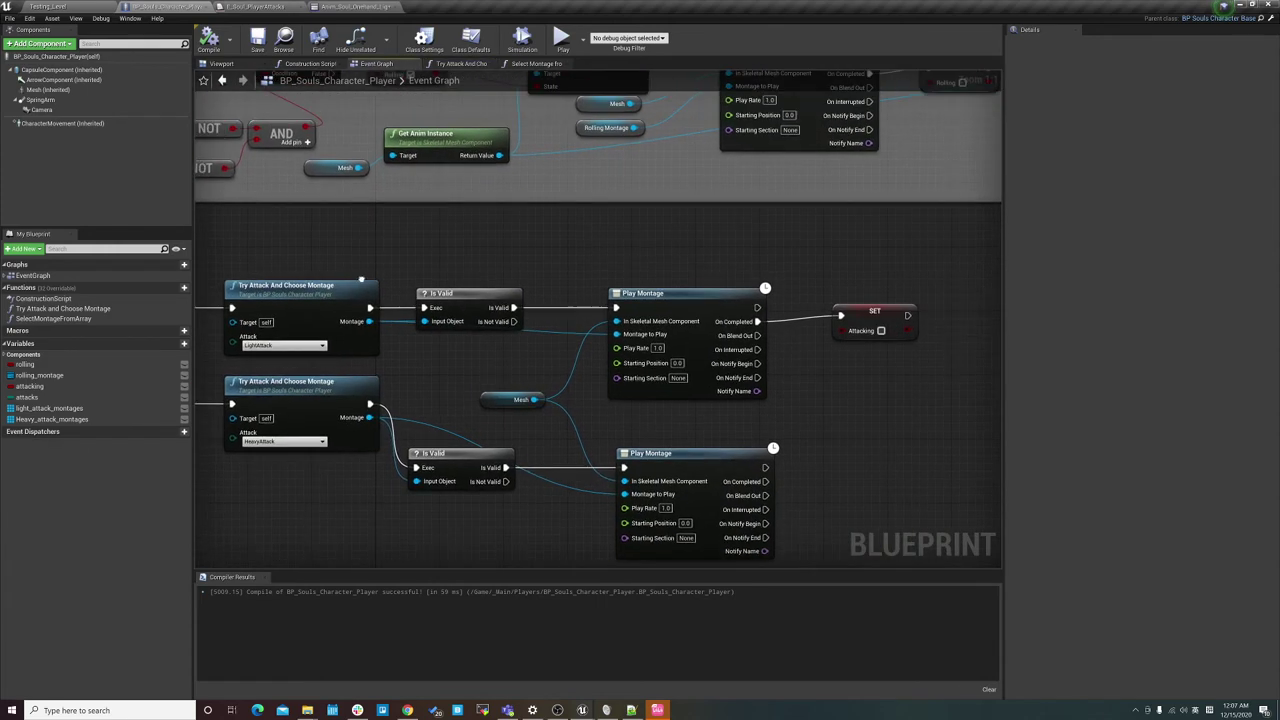
Insert a duplicated SET Attacking node between the light Is Valid and its Play Montage.
scroll(513, 343, "down", 2)
scroll(513, 343, "up", 1)
right_click_drag(513, 343, 475, 353)
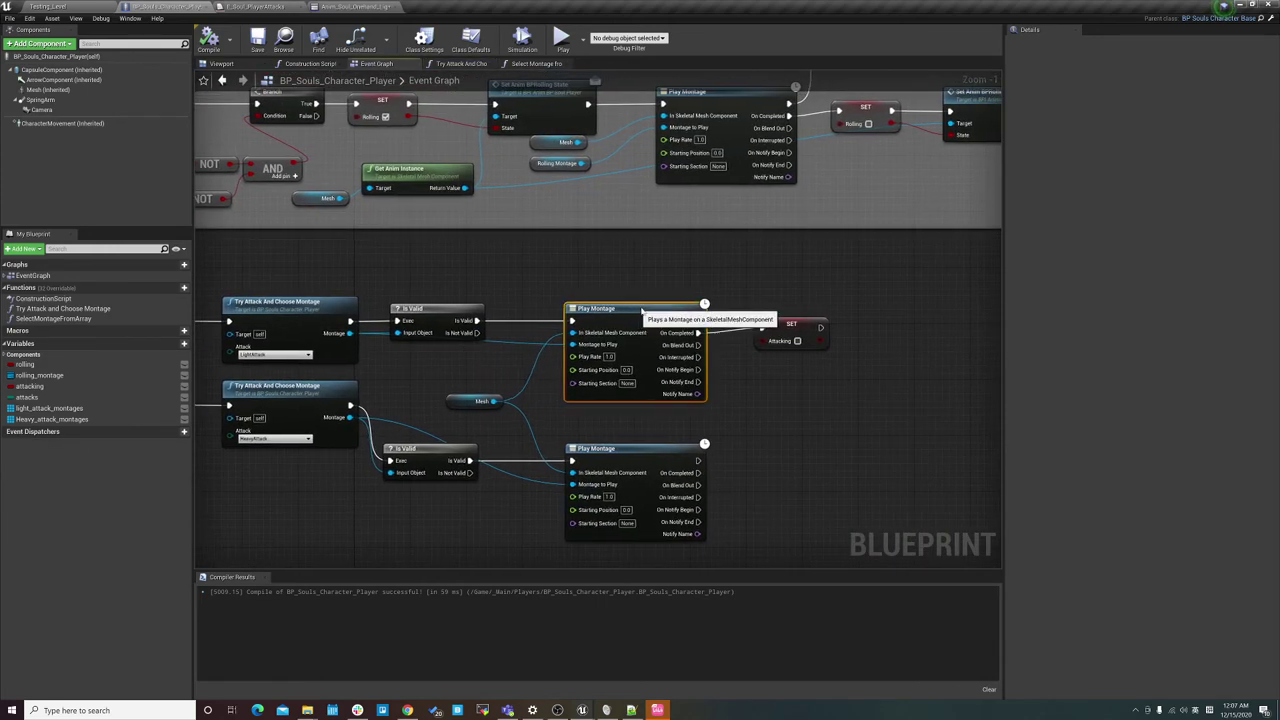
left_click_drag(640, 308, 687, 300)
left_click_drag(772, 324, 840, 318)
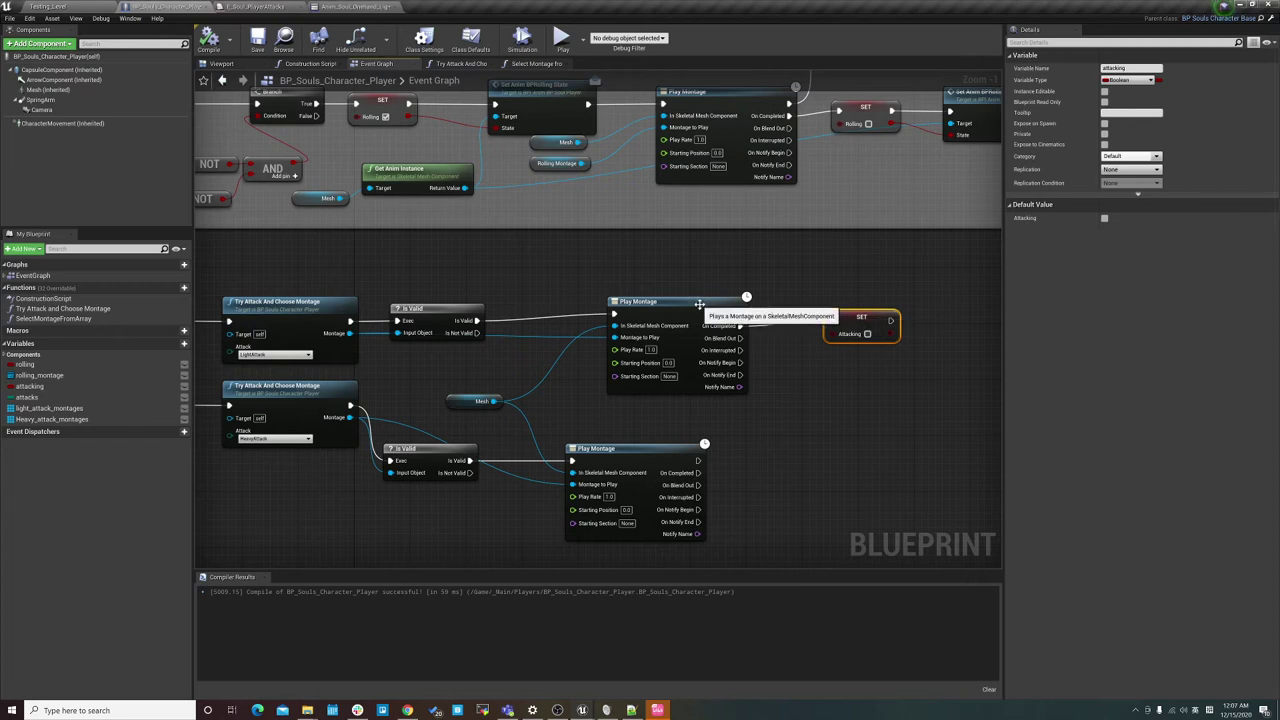
left_click_drag(700, 304, 722, 311)
left_click(850, 320)
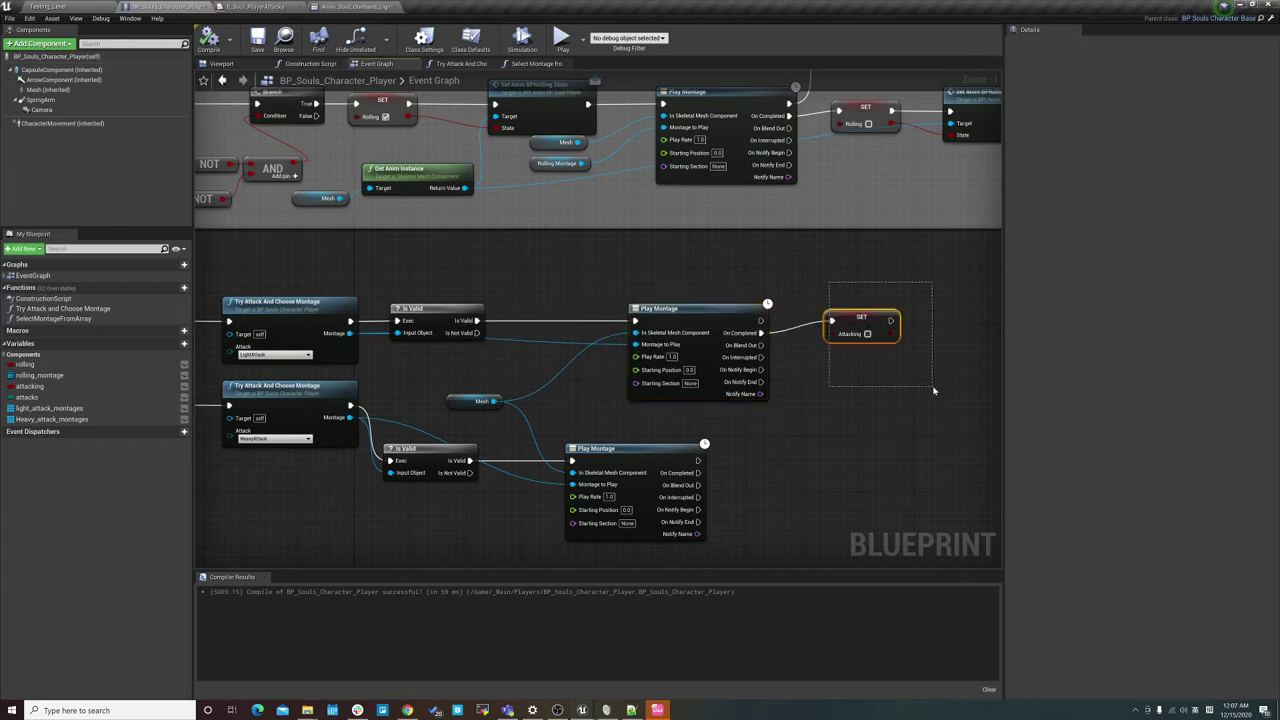
key("ctrl+w")
mouse_move(855, 348)
left_mouse_down()
mouse_move(479, 323)
mouse_move(635, 321)
left_mouse_up()
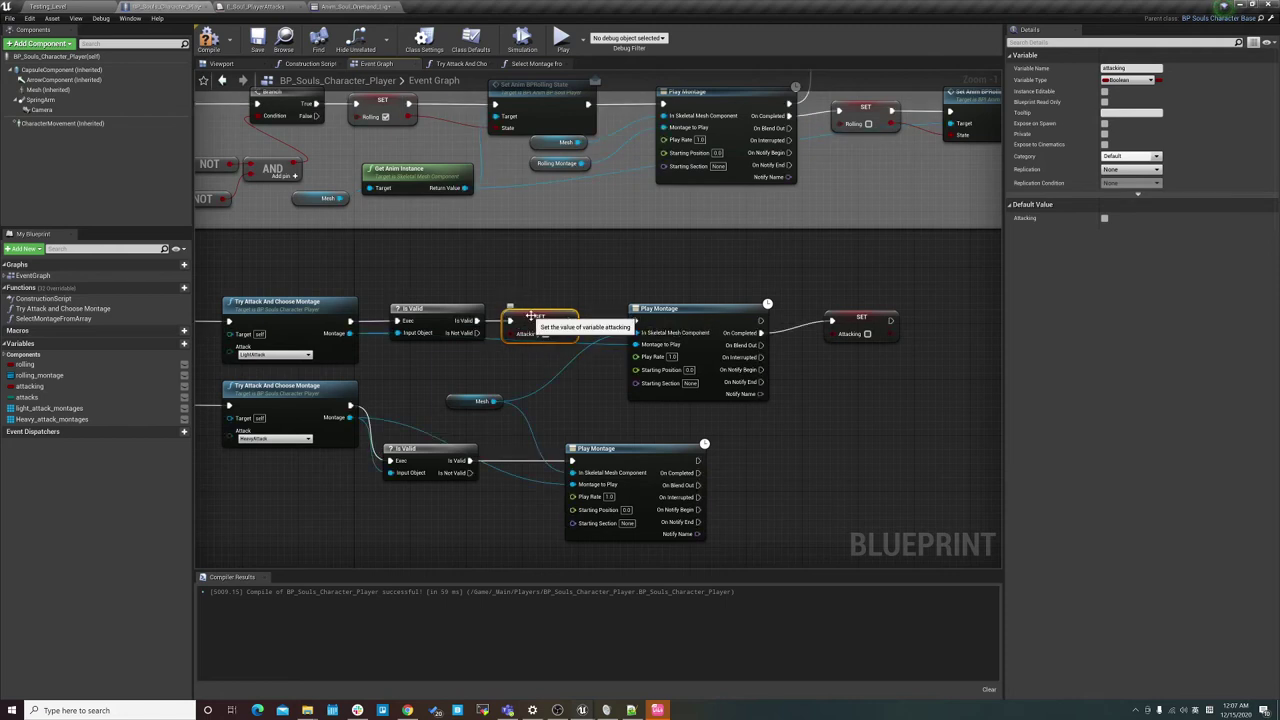
Insert another SET Attacking copy between the heavy Is Valid and its Play Montage.
key("ctrl+w")
left_click_drag(652, 460, 764, 460)
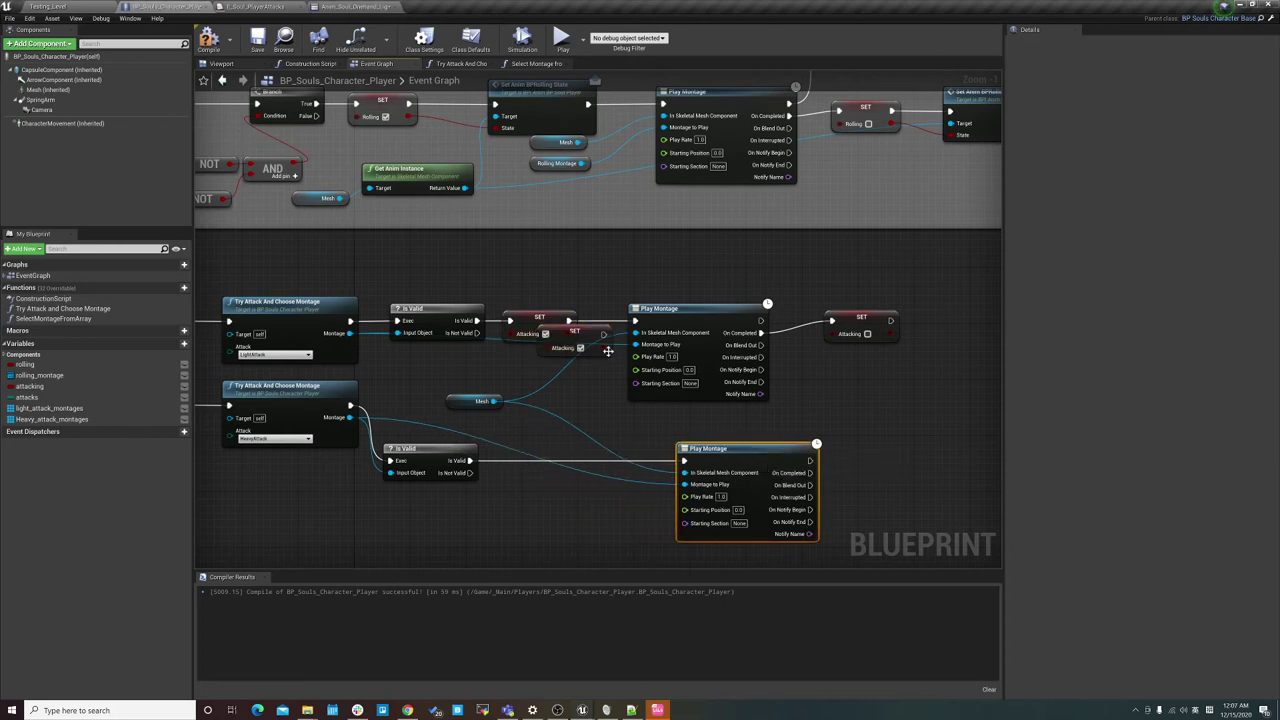
mouse_move(553, 332)
left_mouse_down()
mouse_move(530, 455)
mouse_move(505, 456)
mouse_move(686, 461)
left_mouse_up()
mouse_move(599, 423)
right_mouse_down()
mouse_move(539, 405)
mouse_move(447, 446)
right_mouse_up()
left_click(547, 432)
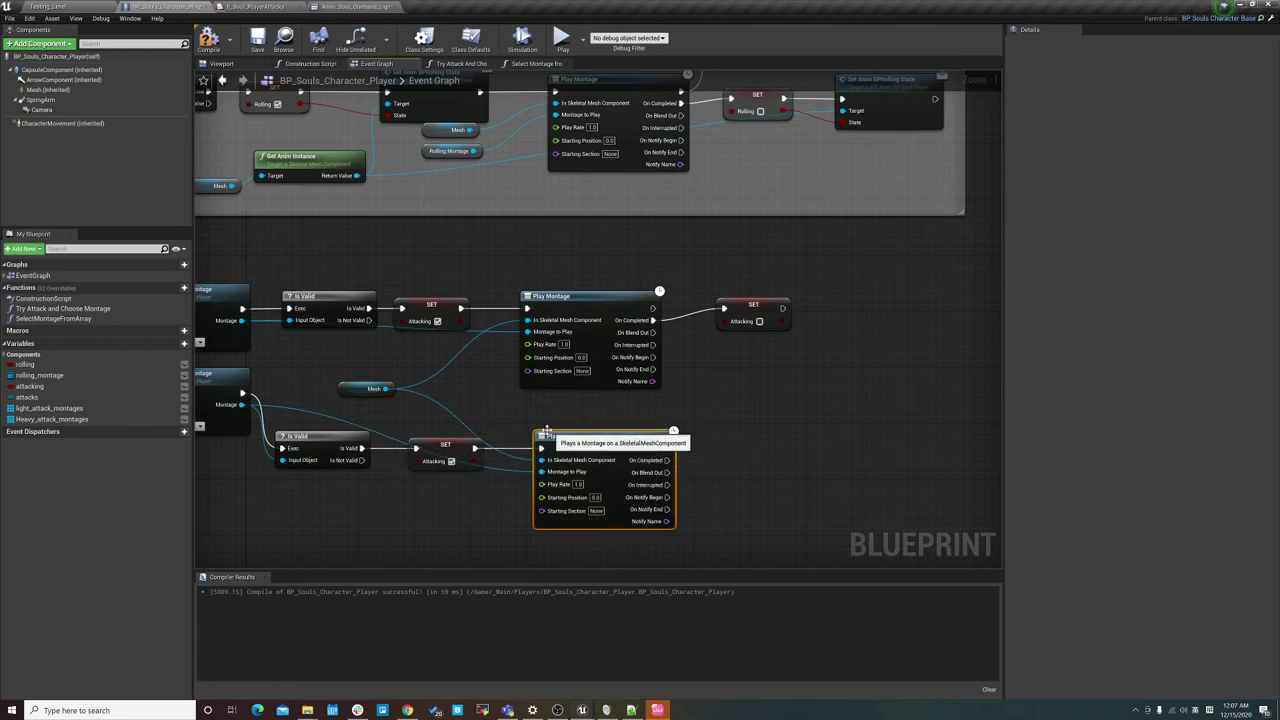
Connect a copy of the clearing SET Attacking node to the heavy Play Montage's On Completed.
right_click_drag(700, 262, 656, 290)
left_click_drag(655, 278, 706, 332)
key("ctrl+c")
key("ctrl+v")
left_click_drag(775, 480, 714, 482)
left_click_drag(623, 487, 688, 481)
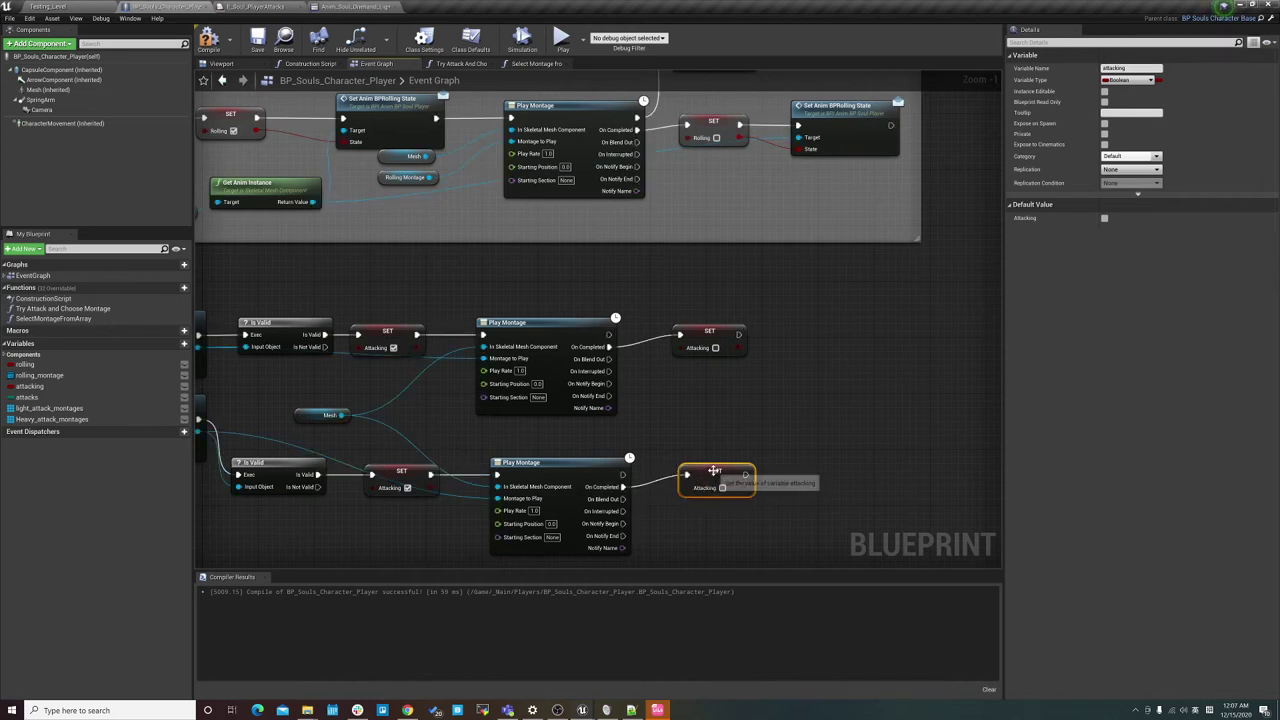
left_click(705, 347)
right_click_drag(510, 466, 690, 388)
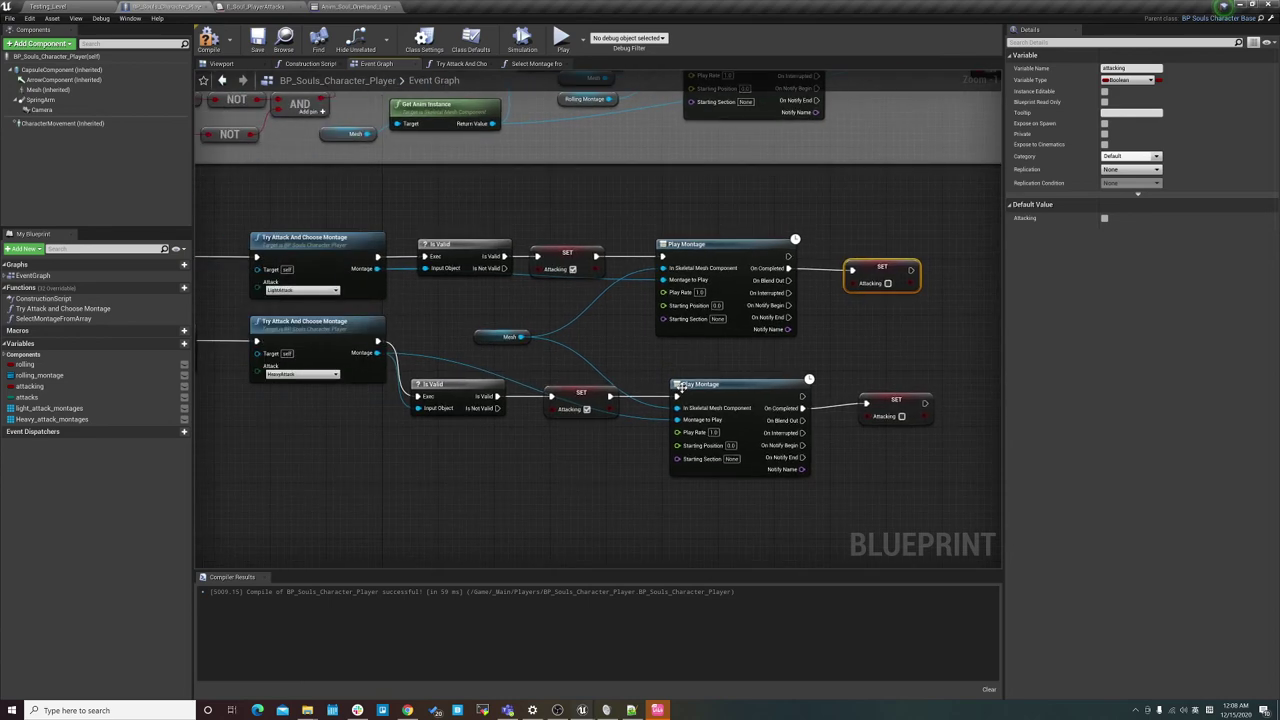
left_click(684, 388)
left_click(878, 398)
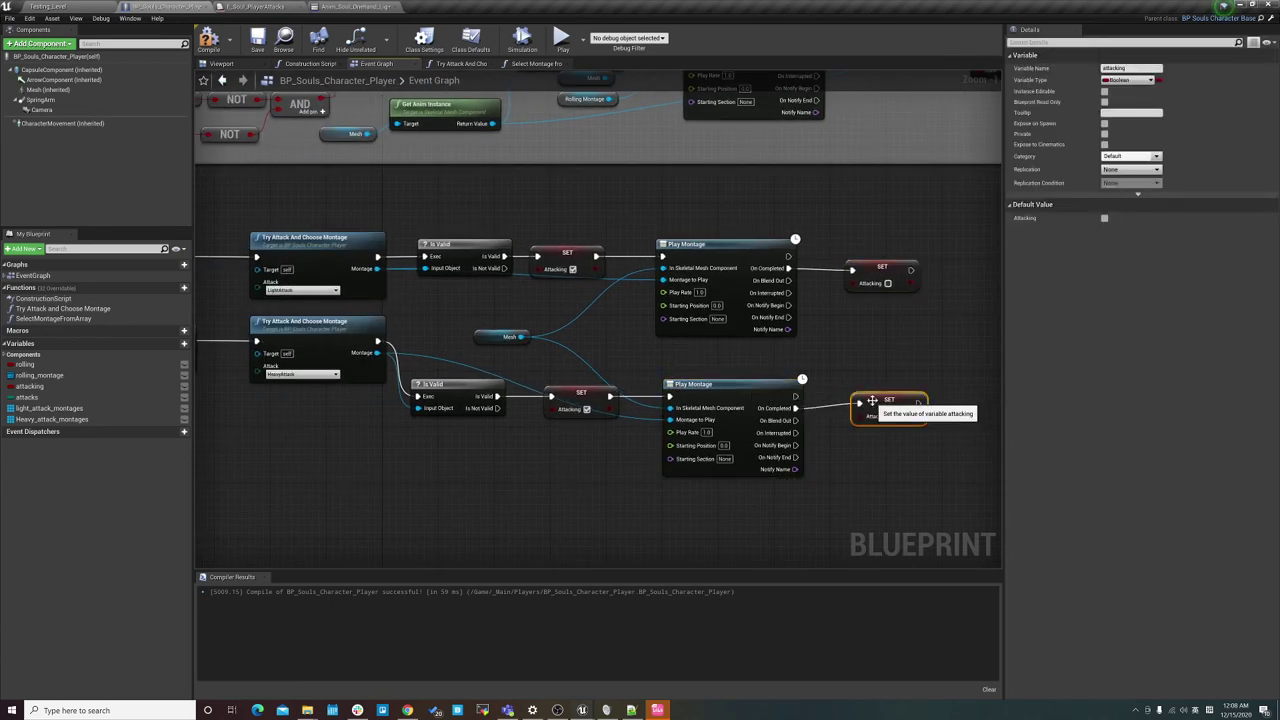
scroll(634, 409, "down", 4)
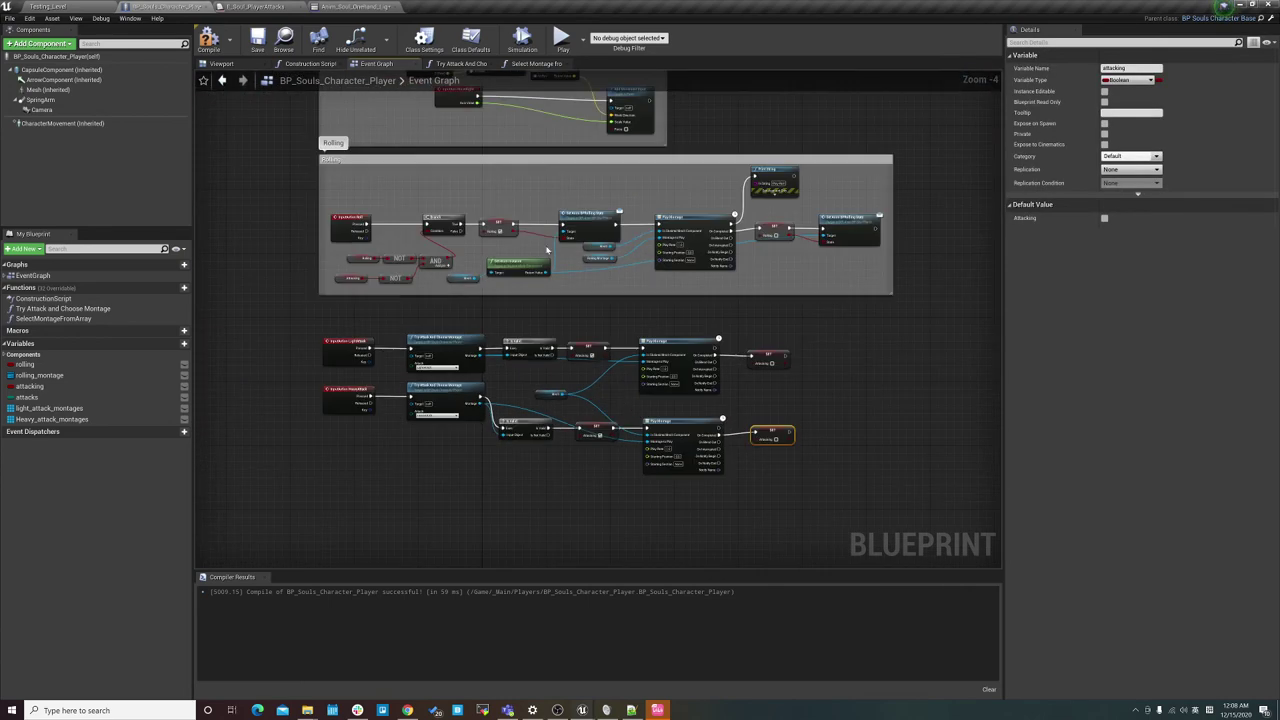
Wrap all the attack input nodes in a comment titled 'Attack' and compile.
left_click(301, 302)
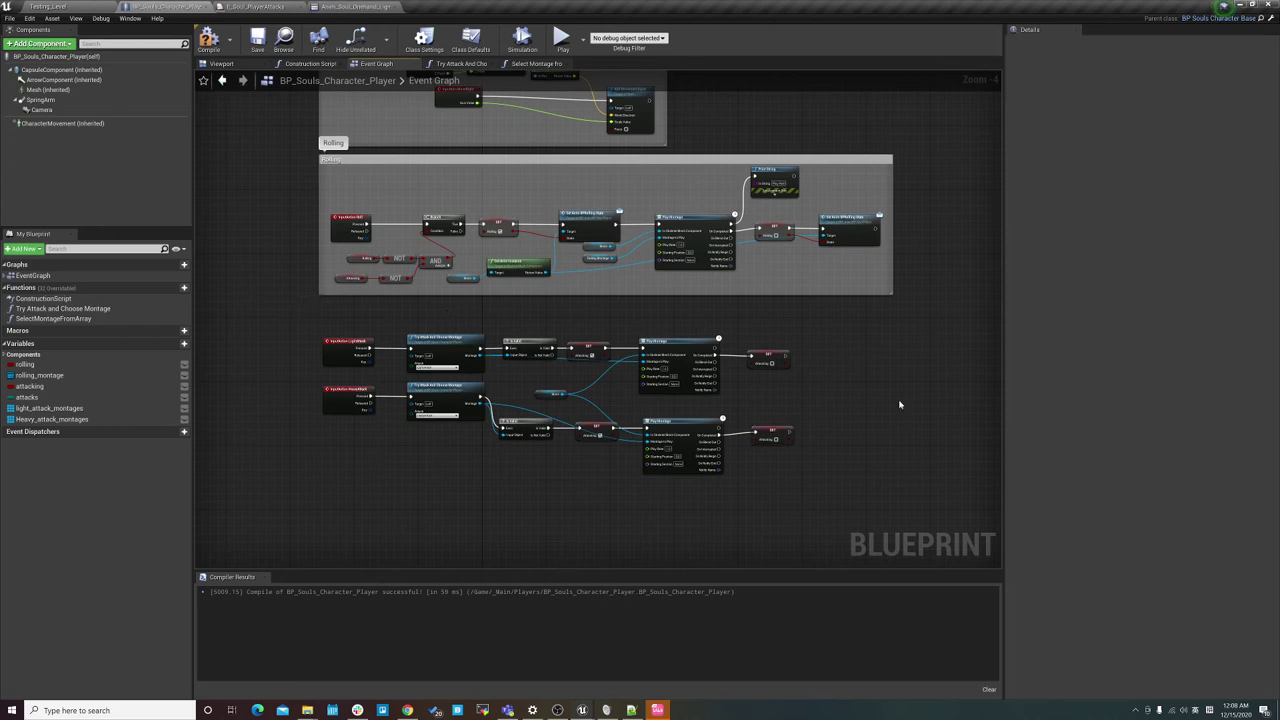
left_click_drag(867, 492, 300, 306)
key("c")
type("Attack")
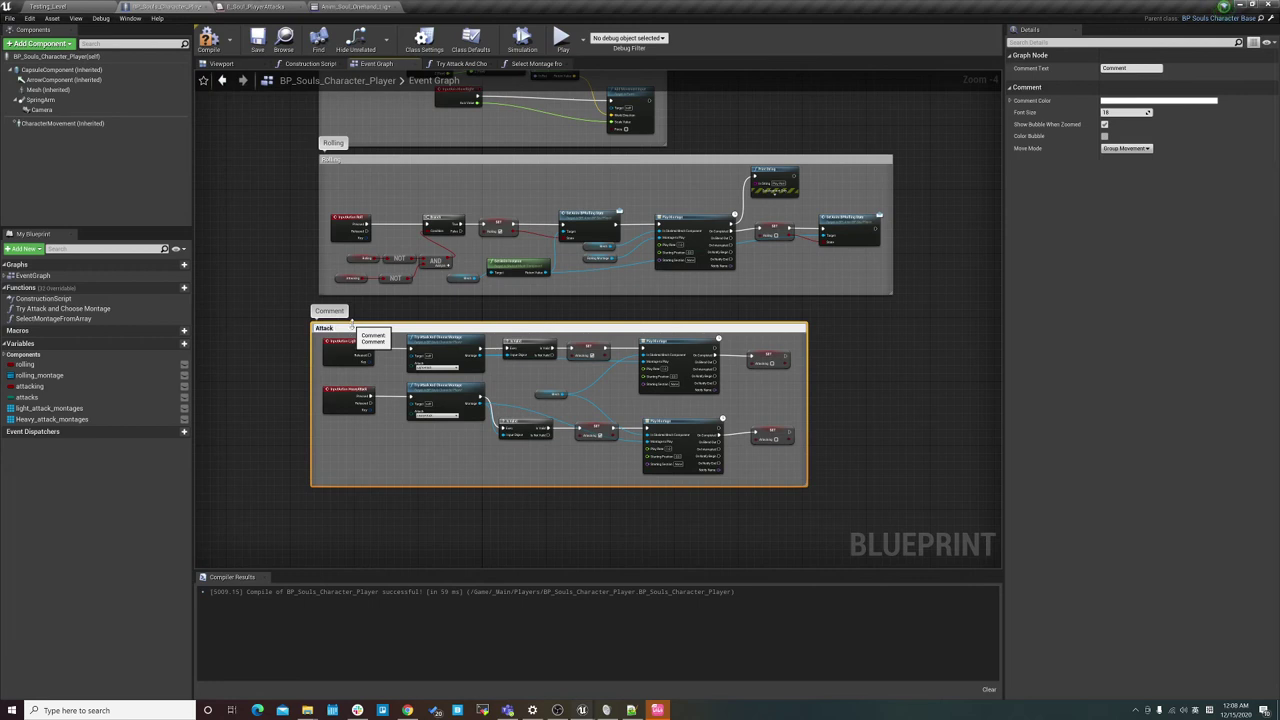
key("Return")
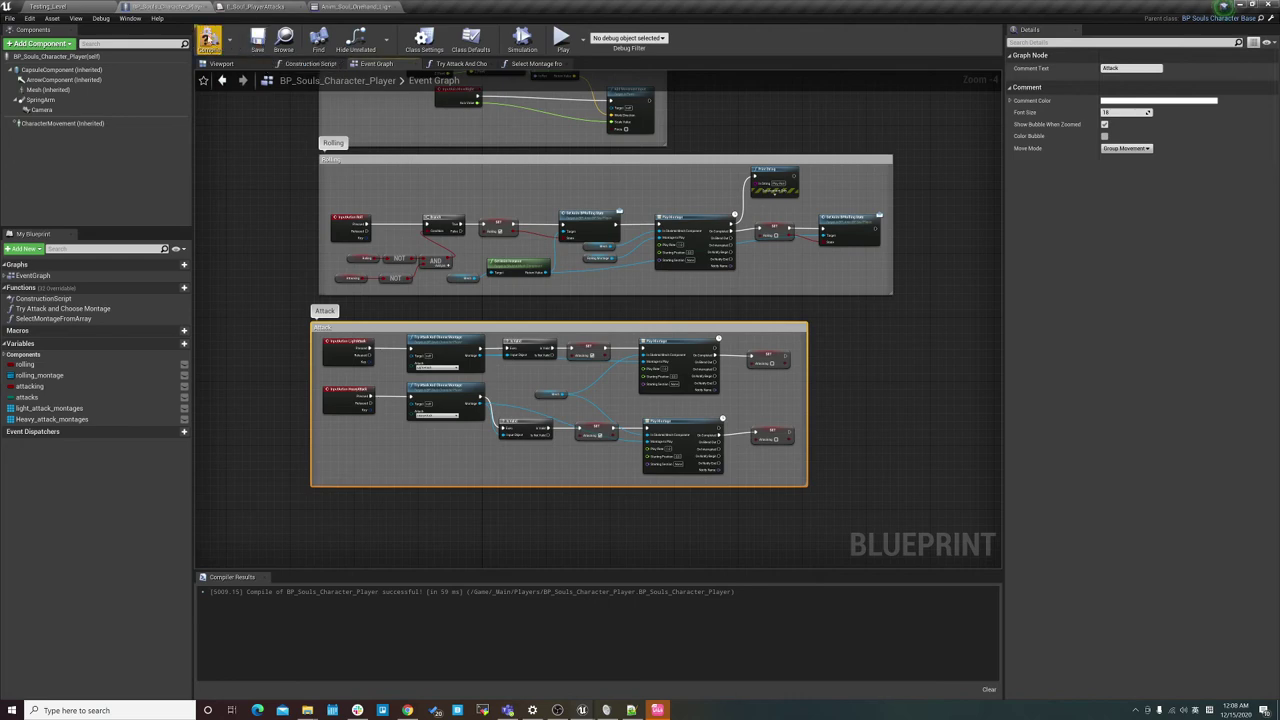
left_click(209, 40)
left_click(70, 5)
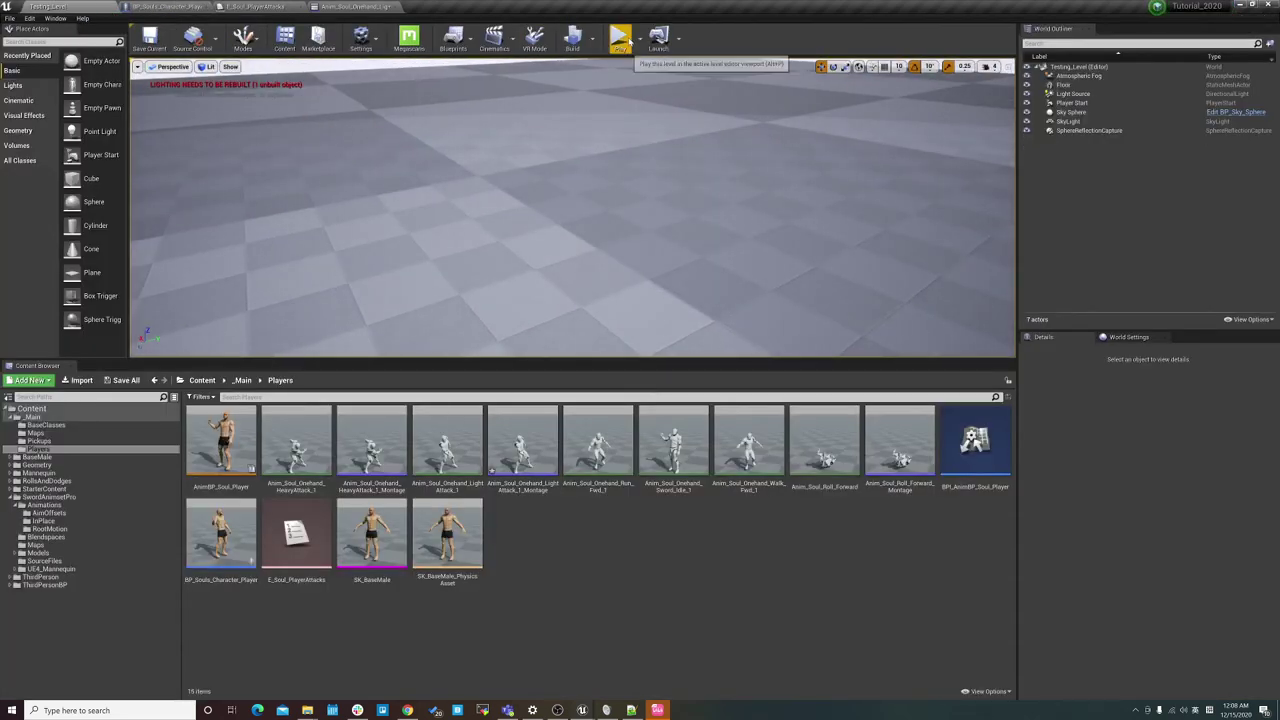
left_click(619, 40)
left_click(690, 141)
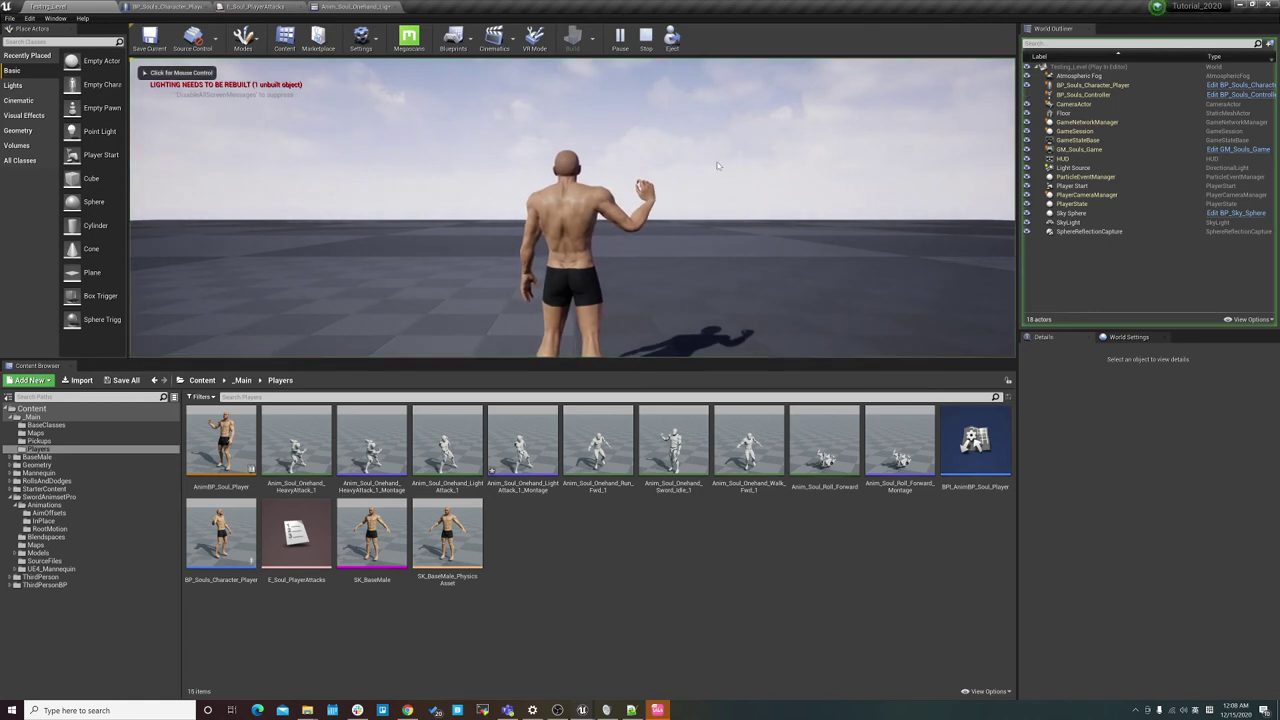
left_click(690, 141)
left_click(690, 141)
left_click(690, 141)
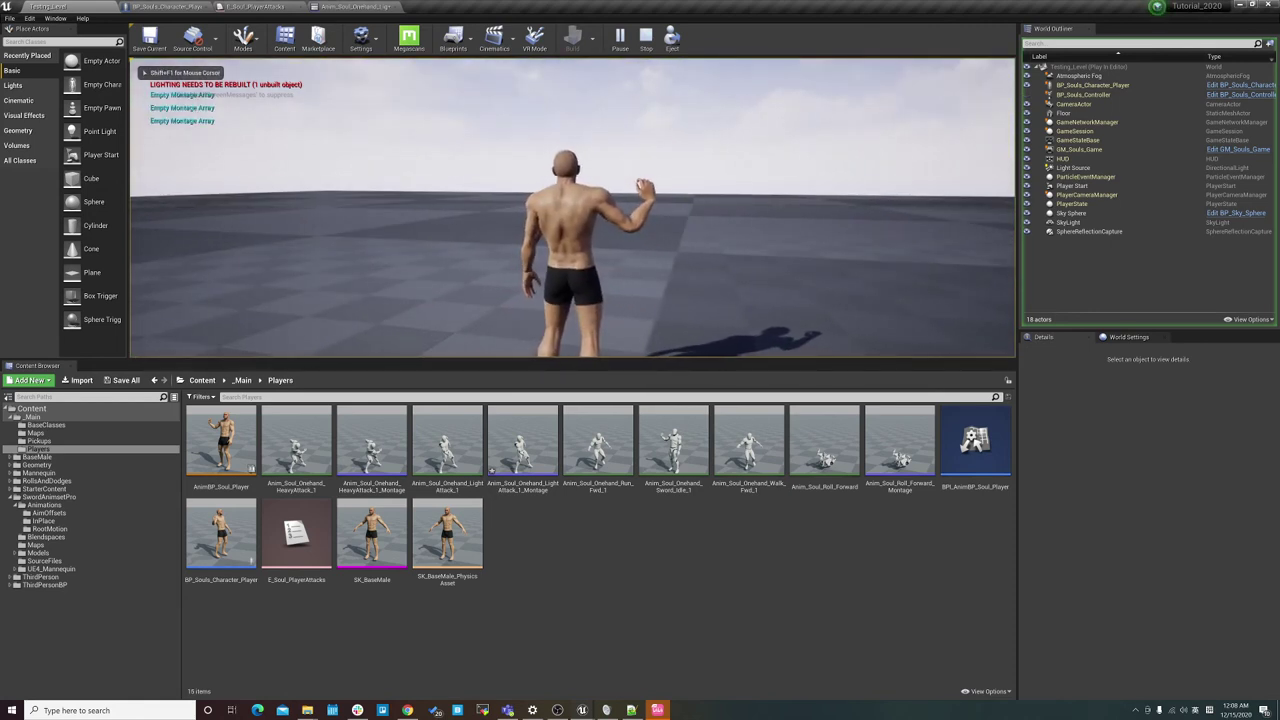
key("Escape")
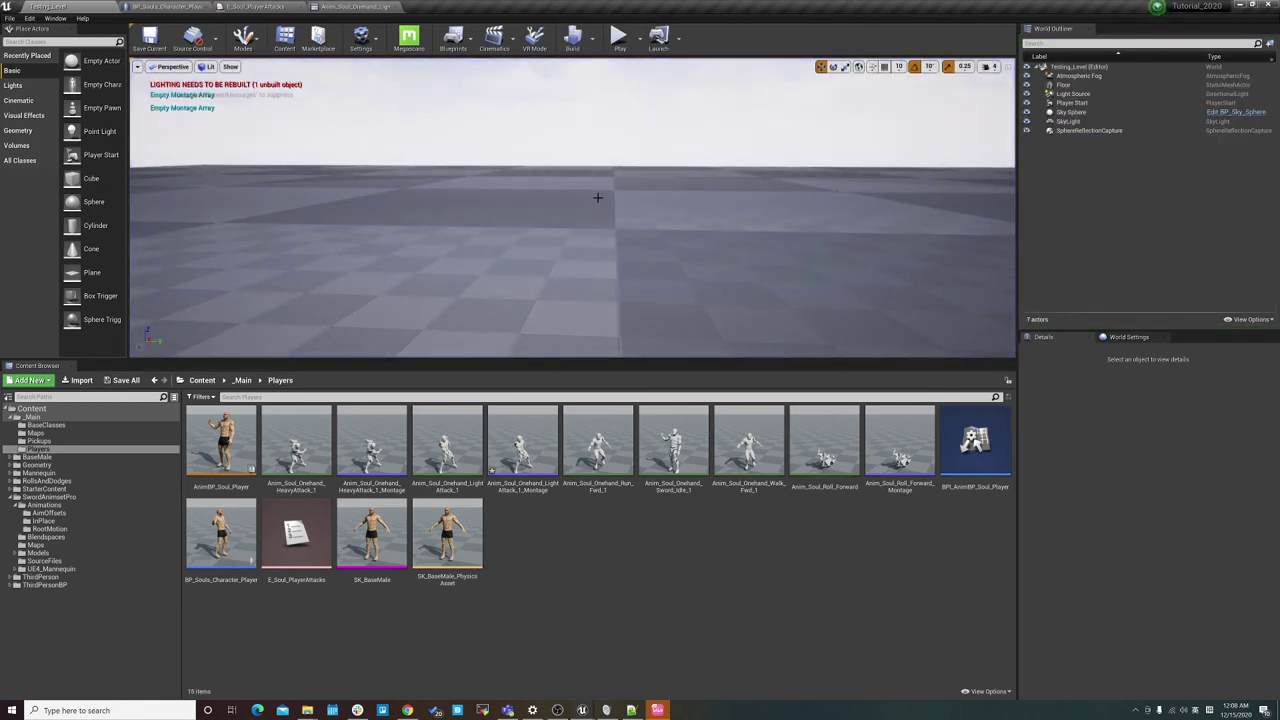
left_click(166, 6)
Select the light_attack_montages variable and show the blueprint's Class Defaults.
scroll(300, 400, "up", 3)
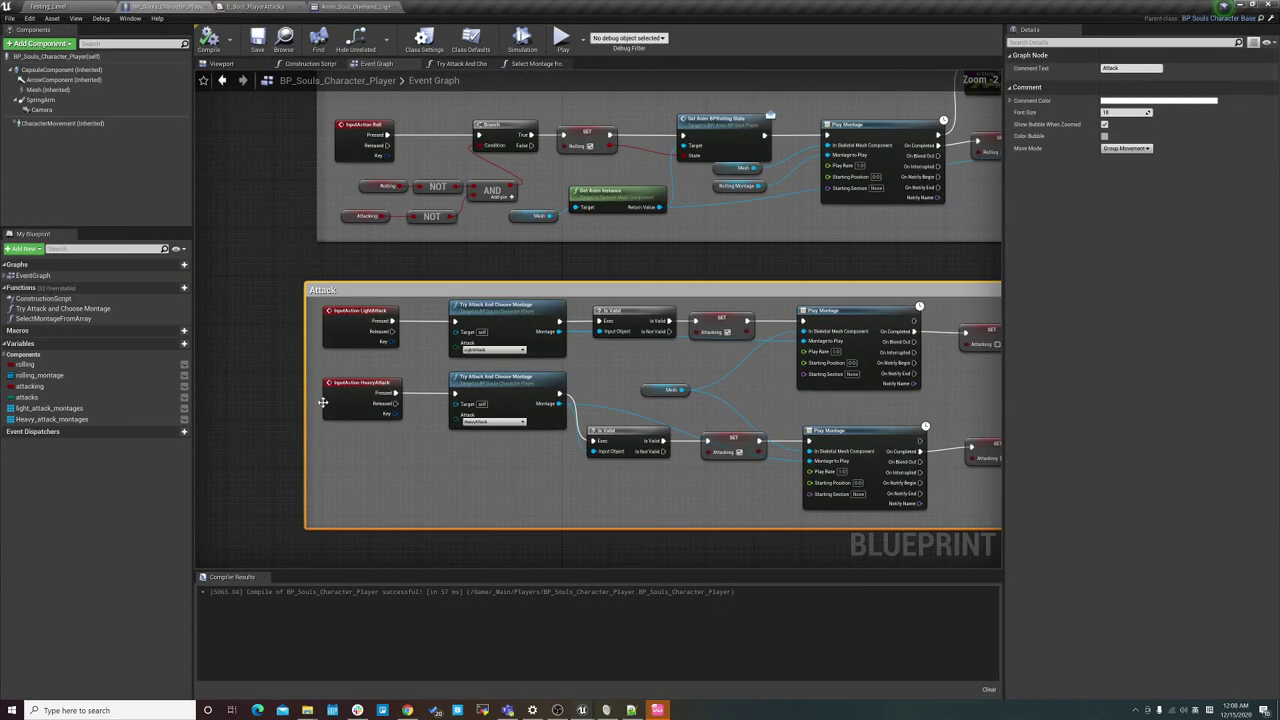
scroll(264, 430, "up", 2)
left_click(49, 408)
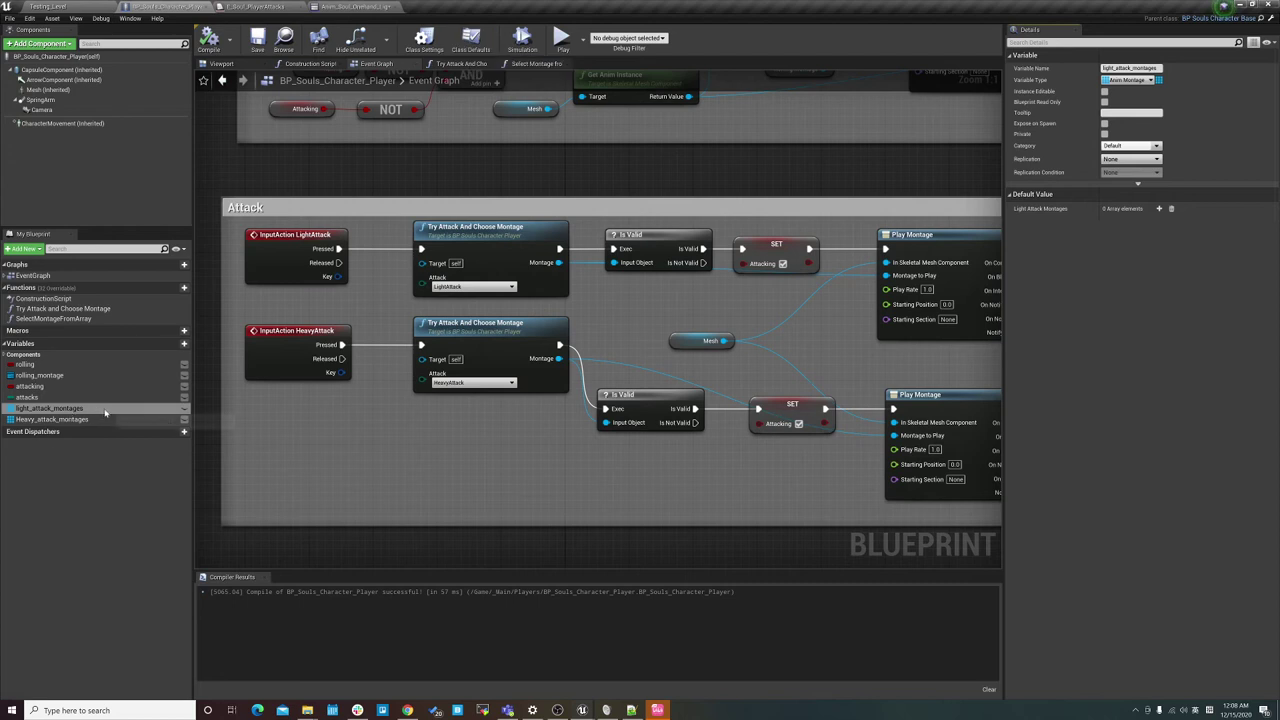
left_click(471, 42)
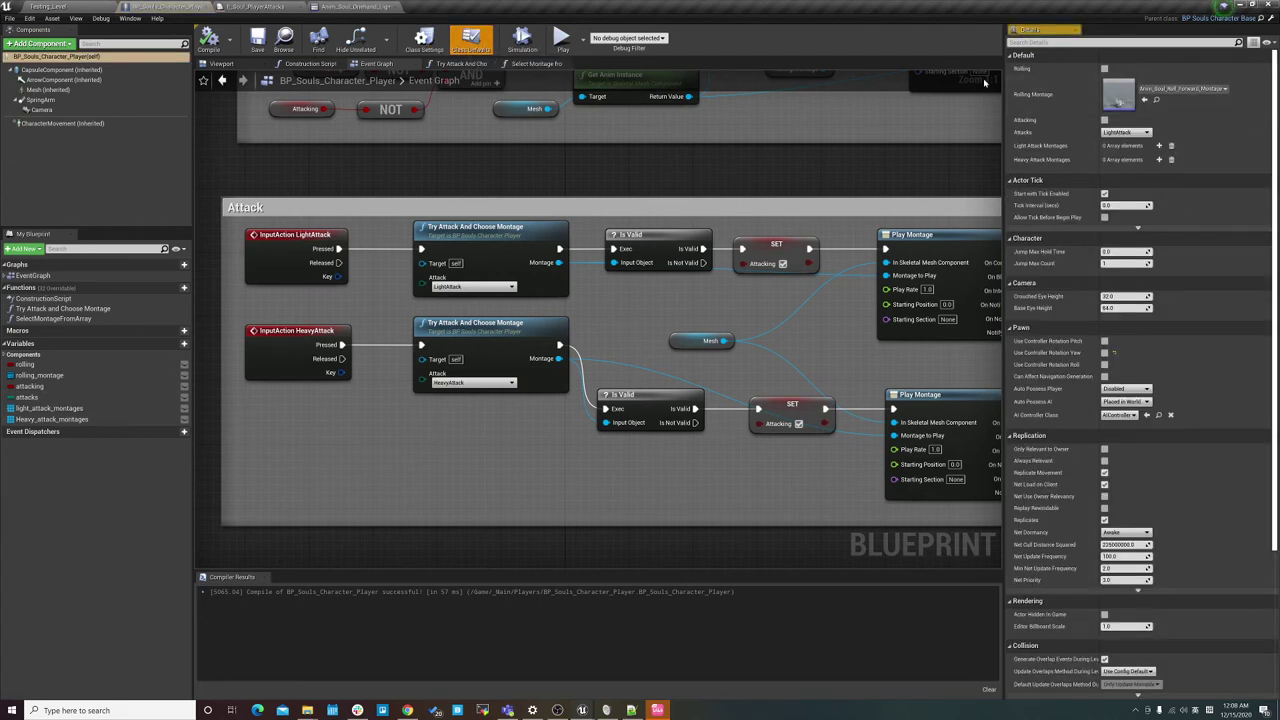
Set Light Attack Montages[0] to LightAttack_1_Montage and Heavy Attack Montages[0] to HeavyAttack_1_Montage, then compile.
left_click(1159, 145)
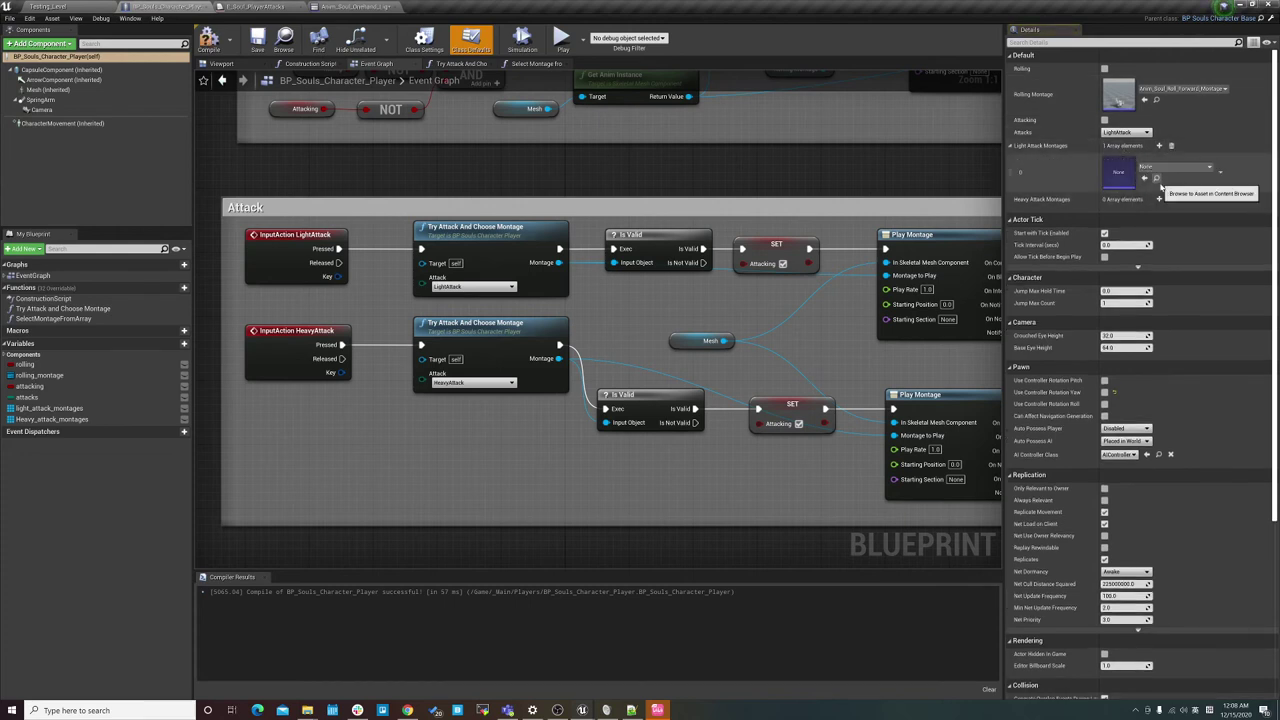
left_click(1159, 199)
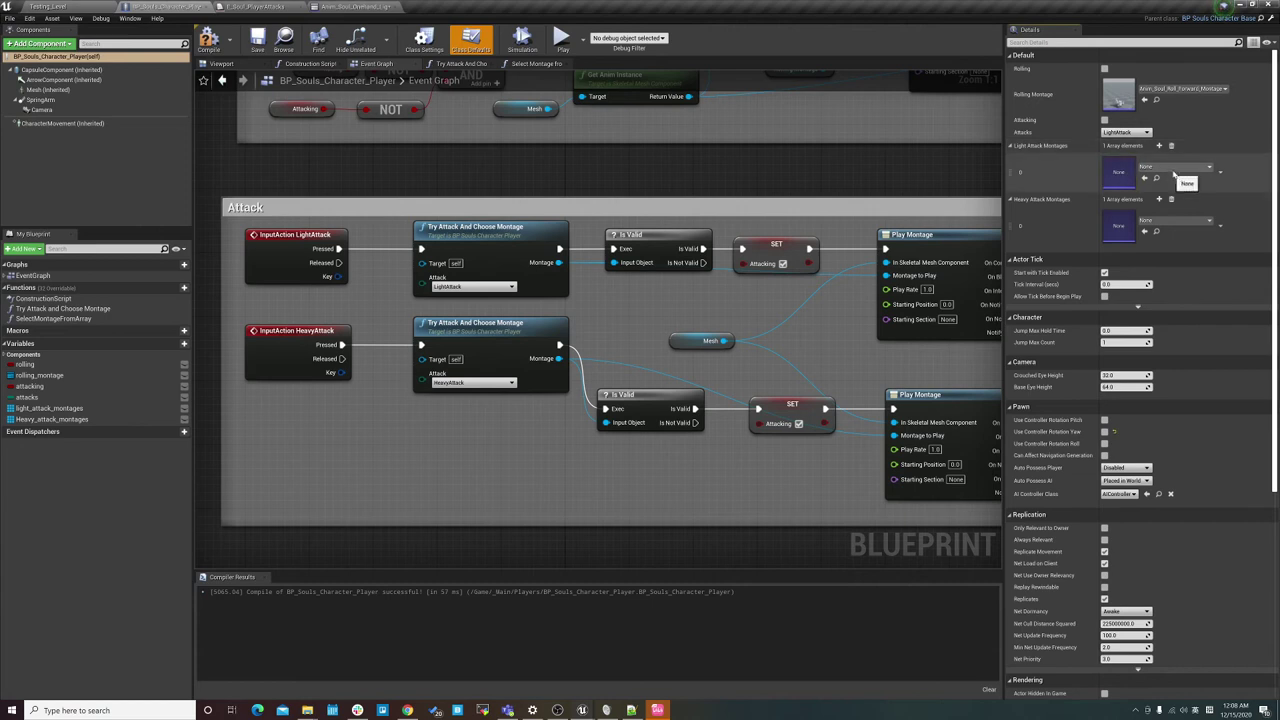
left_click(1163, 168)
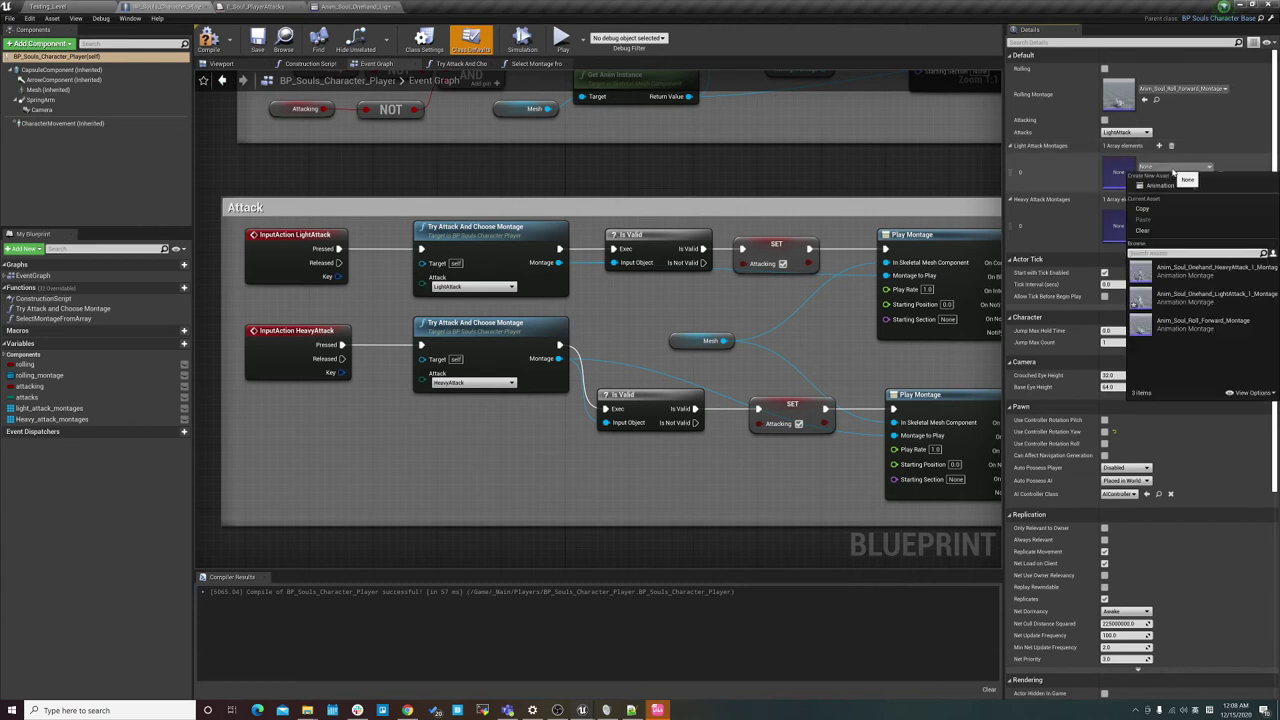
left_click(1228, 305)
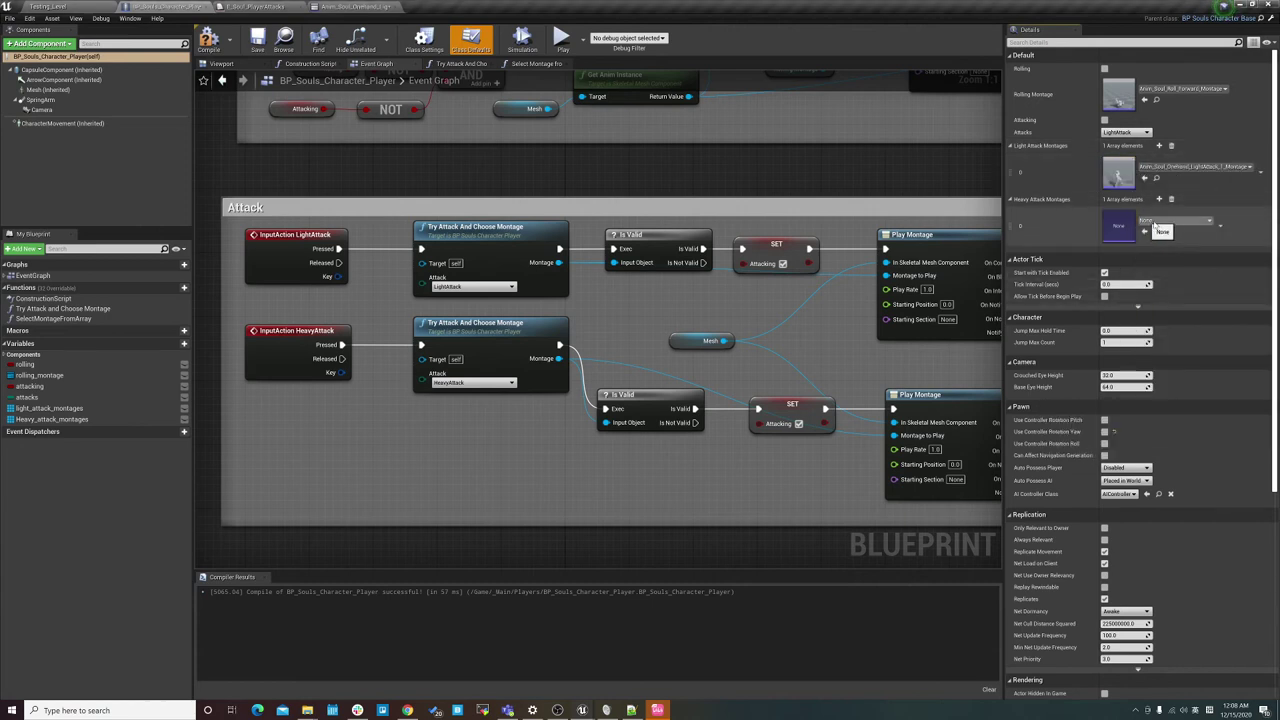
left_click(1175, 221)
left_click(1215, 323)
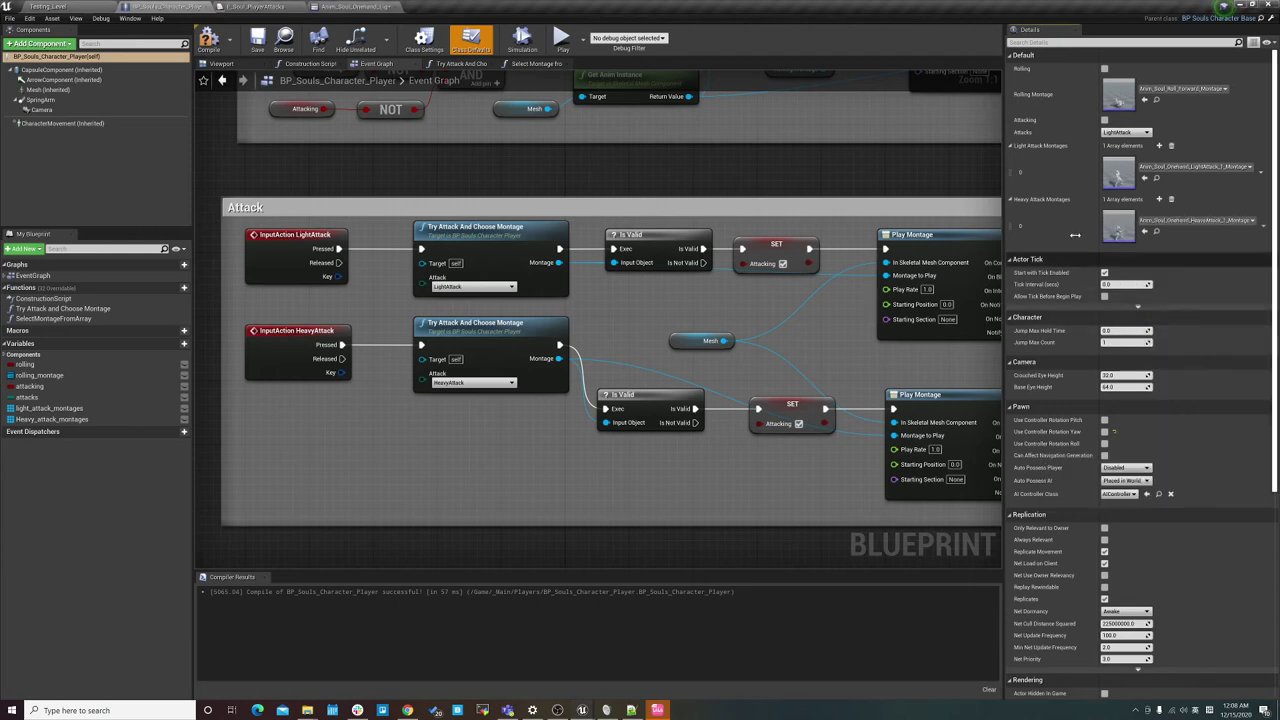
left_click(208, 40)
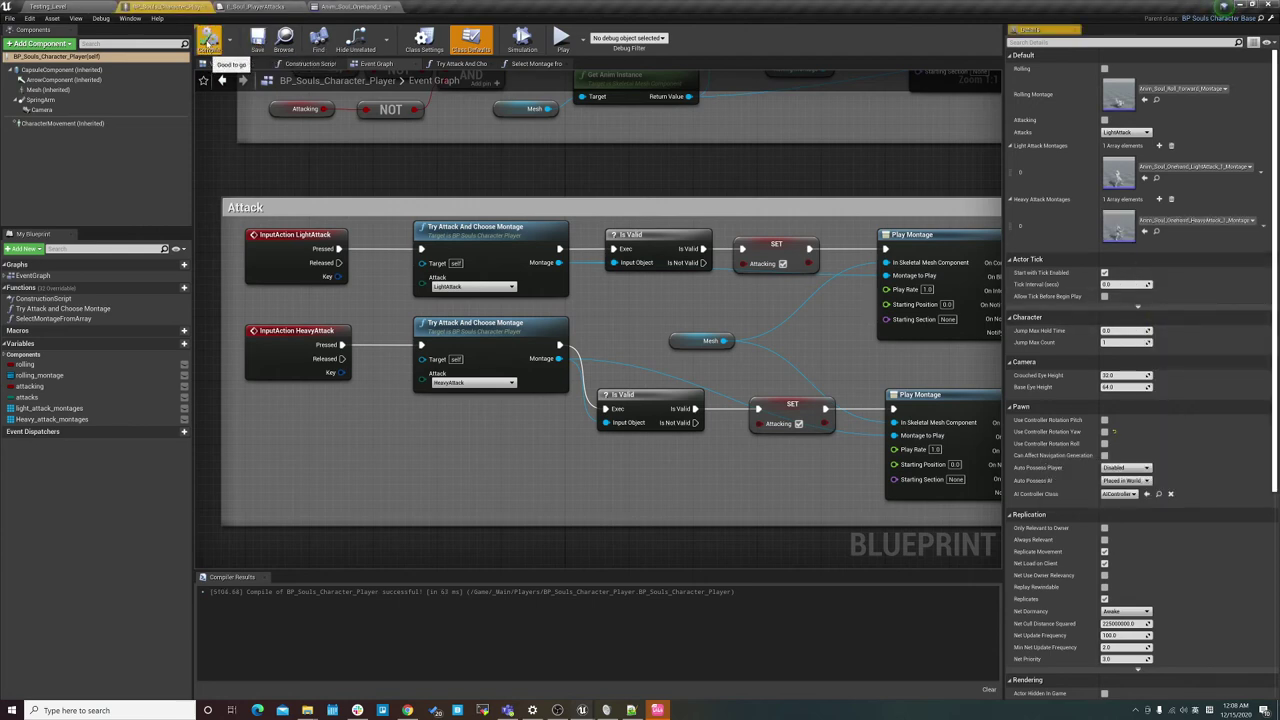
left_click(78, 5)
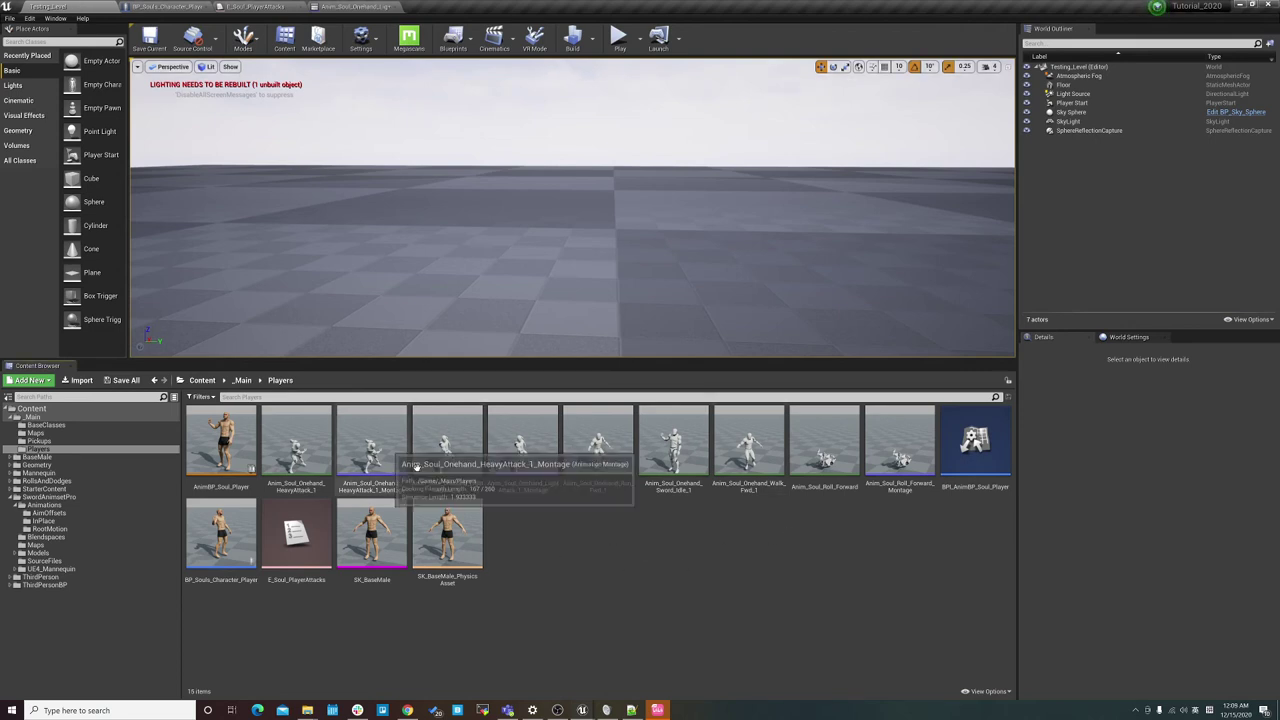
Confirm HeavyAttack_1 montage uses the DefaultGroup.UpperBody slot, then open AnimBP_Soul_Player.
double_click(373, 452)
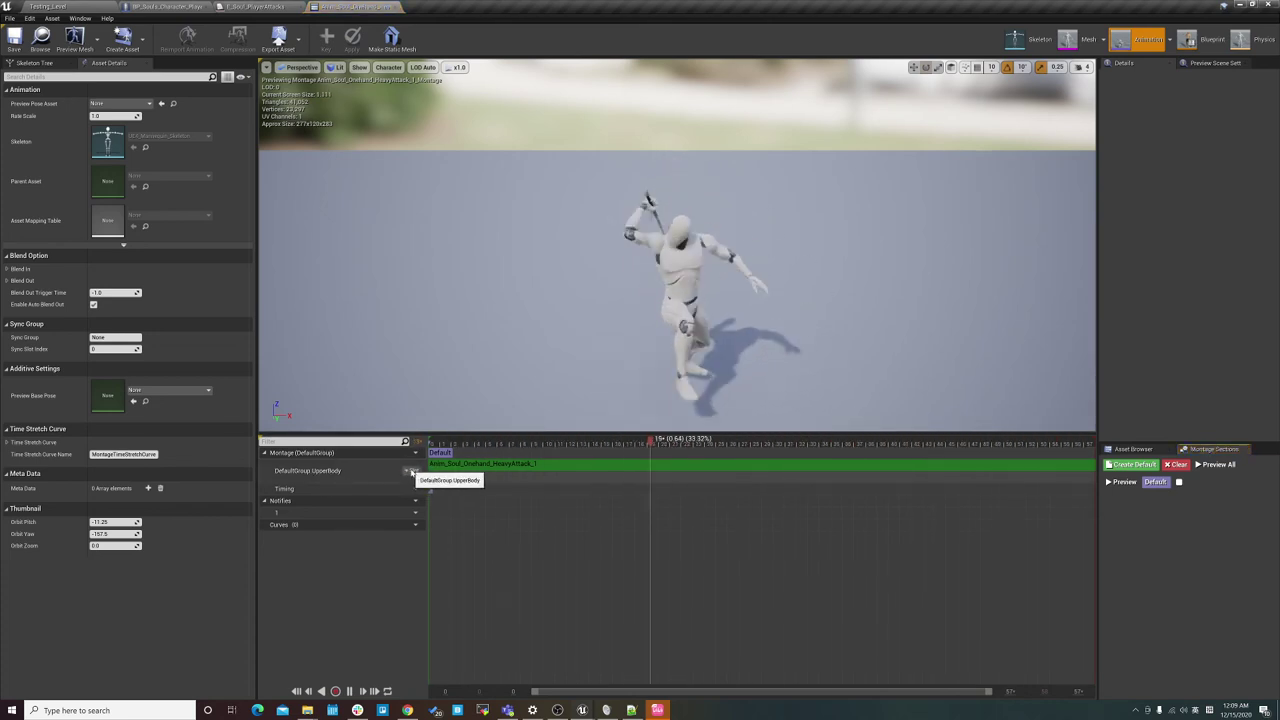
left_click(411, 471)
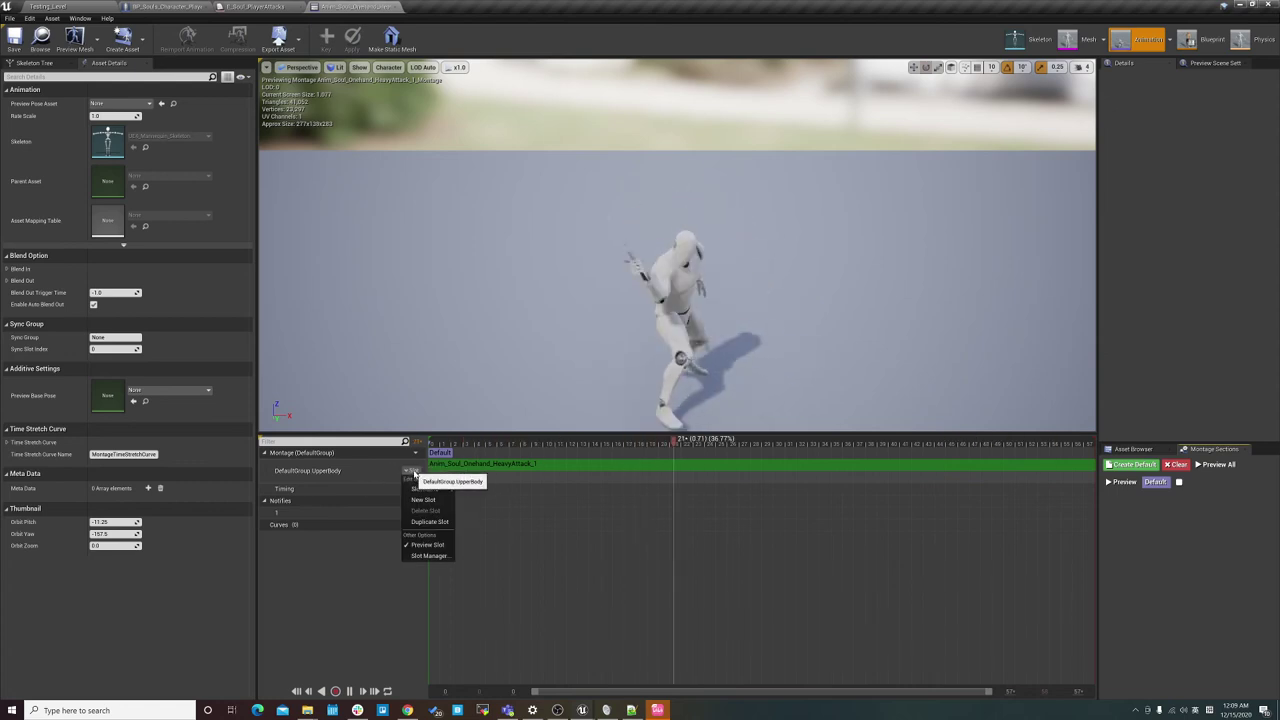
mouse_move(428, 488)
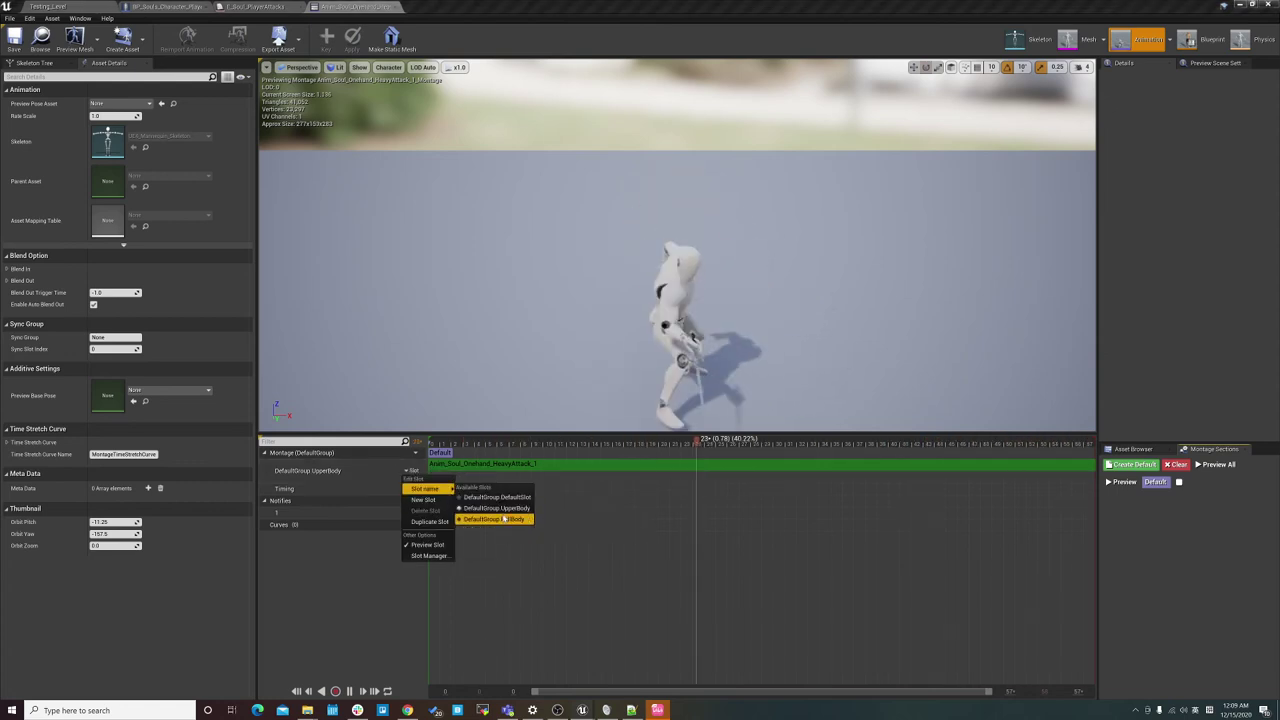
left_click(219, 156)
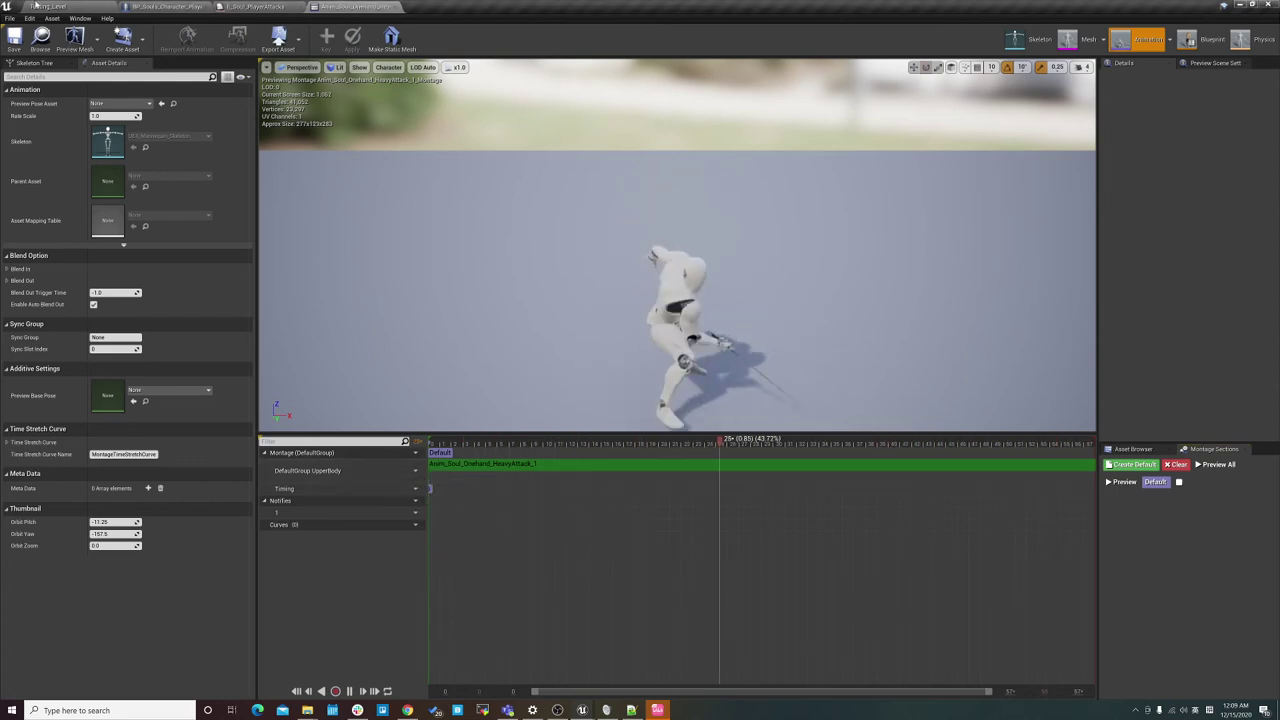
left_click(47, 6)
double_click(225, 437)
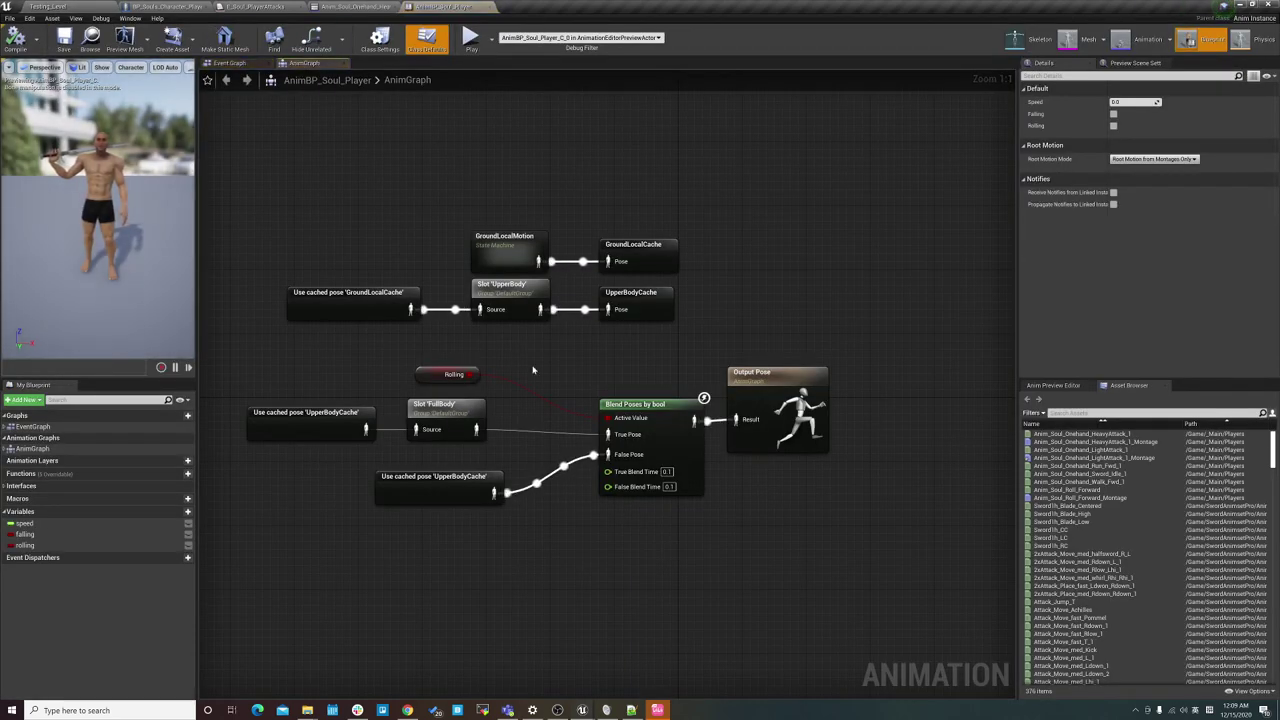
Set the heavy attack montage's slot to DefaultGroup.UpperBody.
right_click_drag(537, 370, 598, 334)
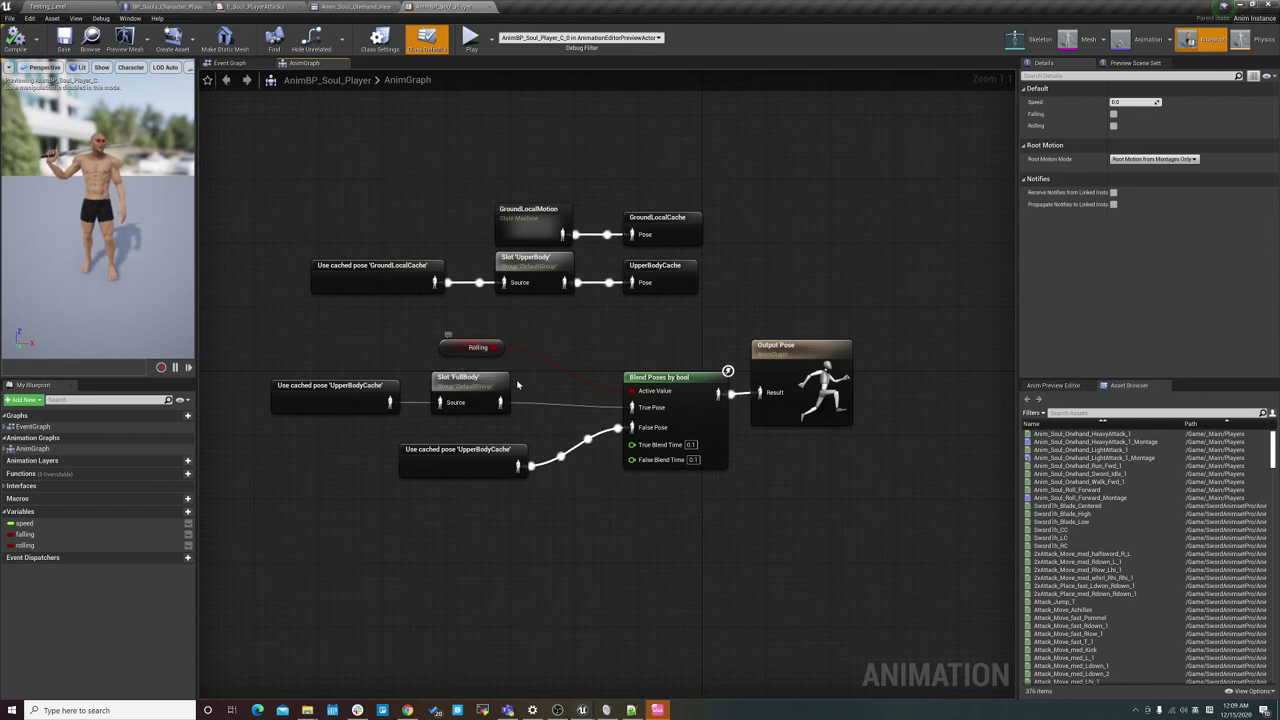
left_click(60, 7)
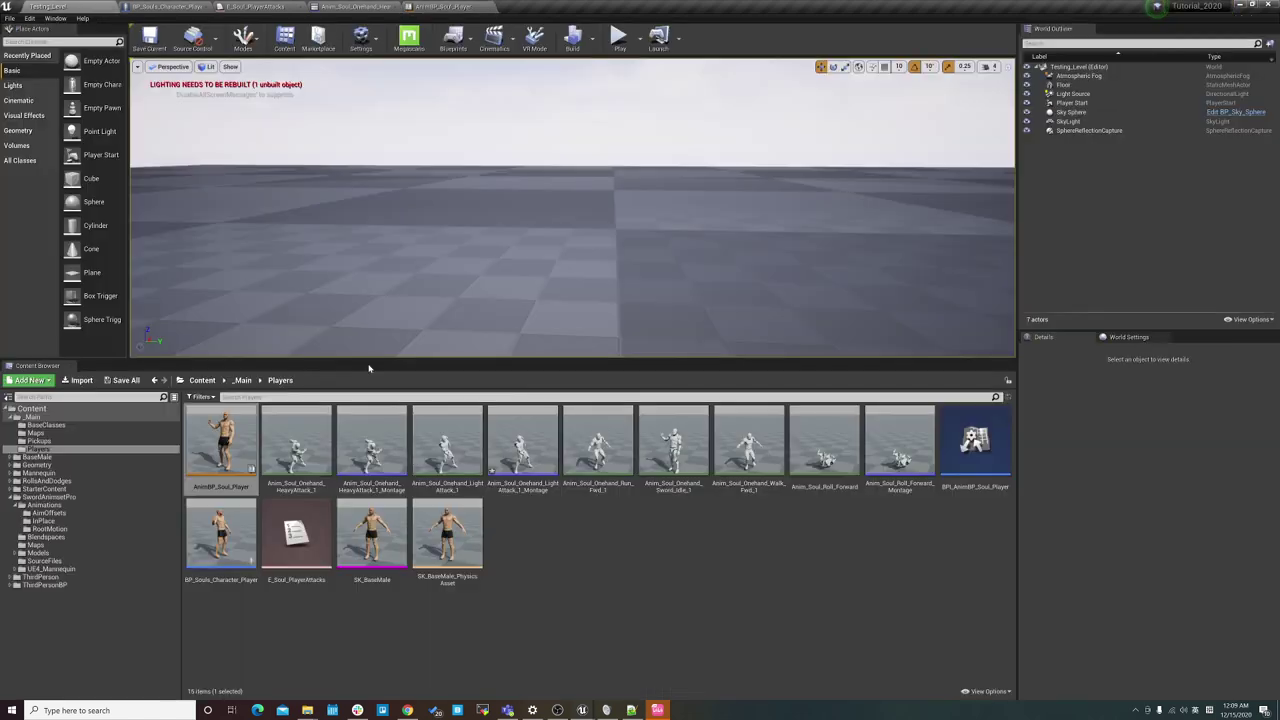
left_click(186, 6)
left_click(255, 6)
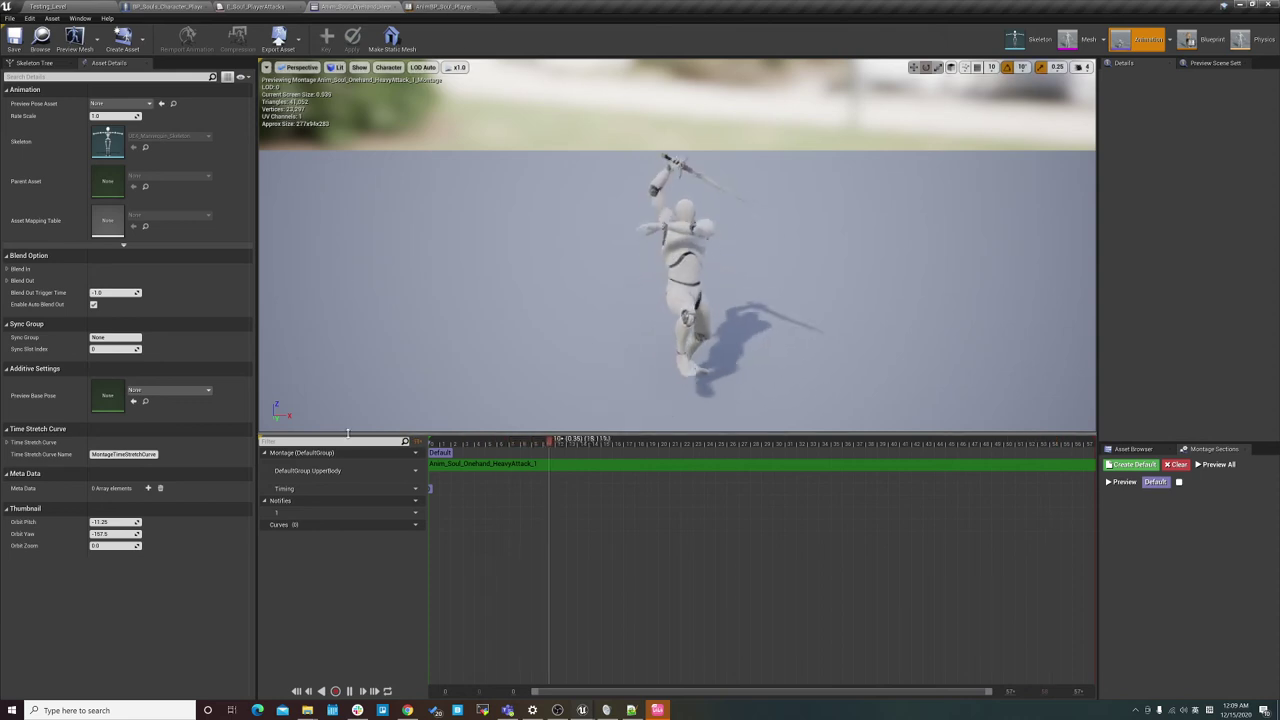
left_click(415, 470)
mouse_move(427, 489)
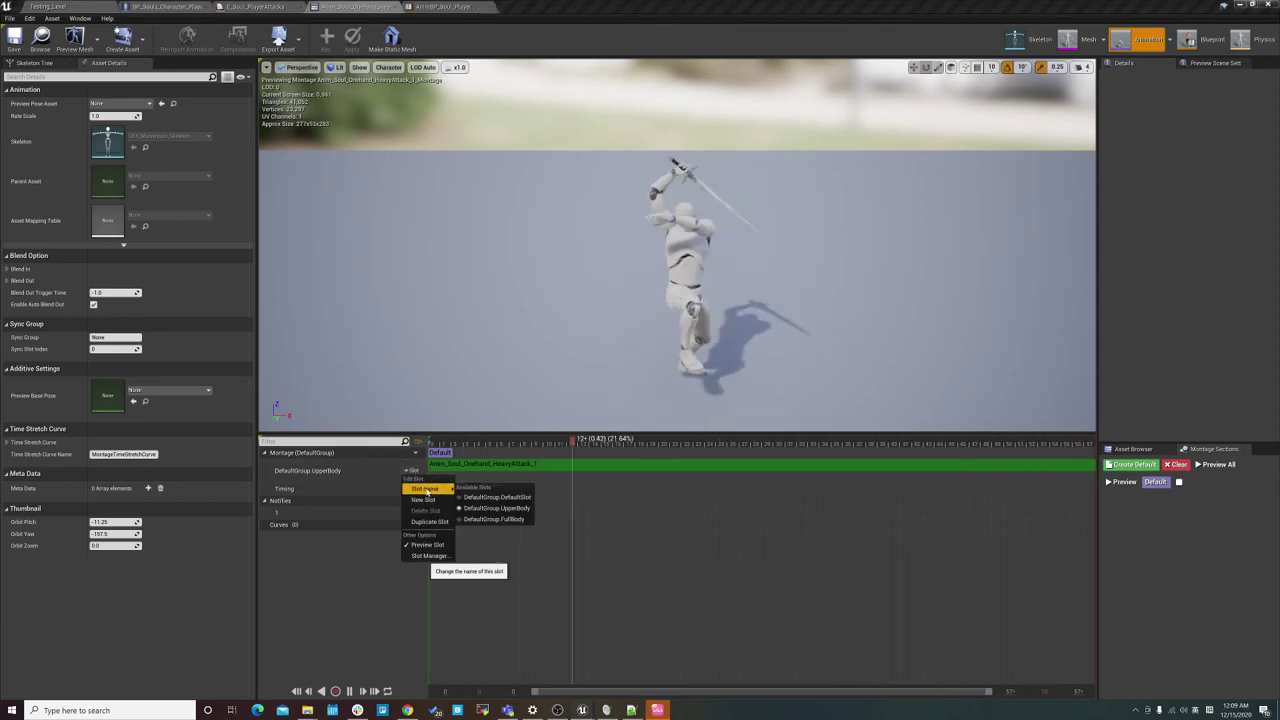
left_click(497, 508)
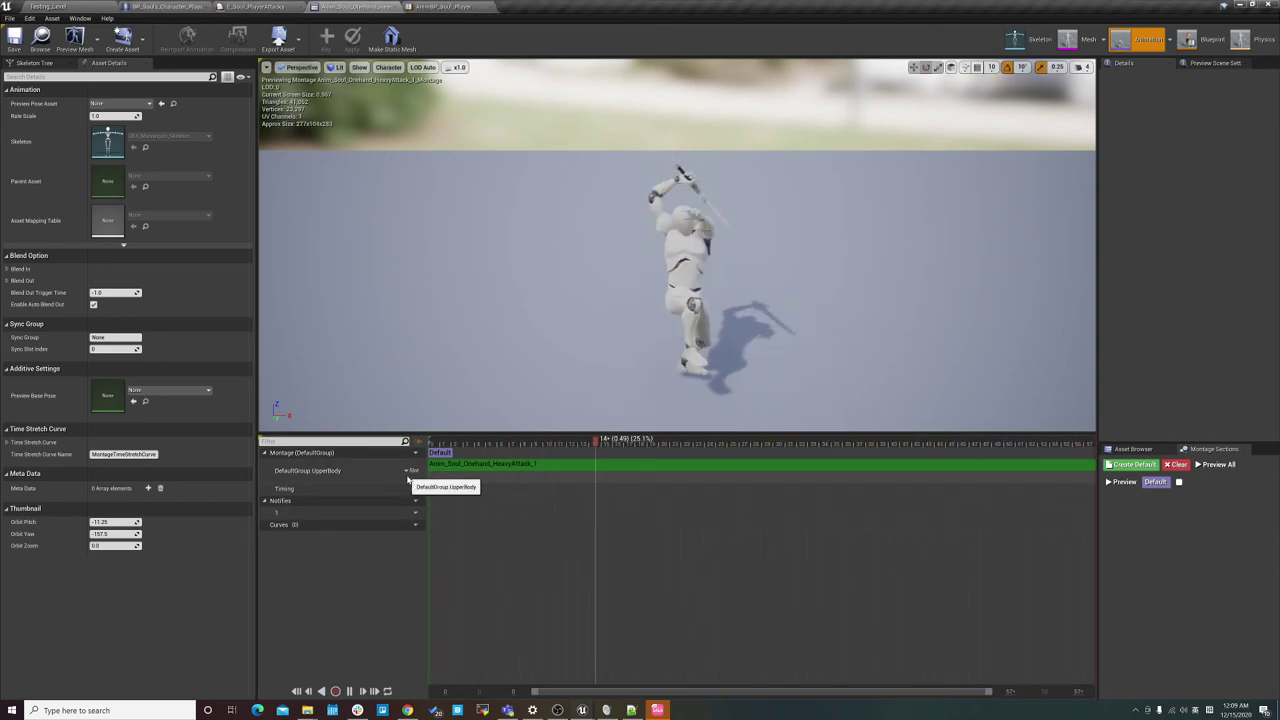
Set the light attack montage's slot to DefaultGroup.UpperBody.
left_click(79, 6)
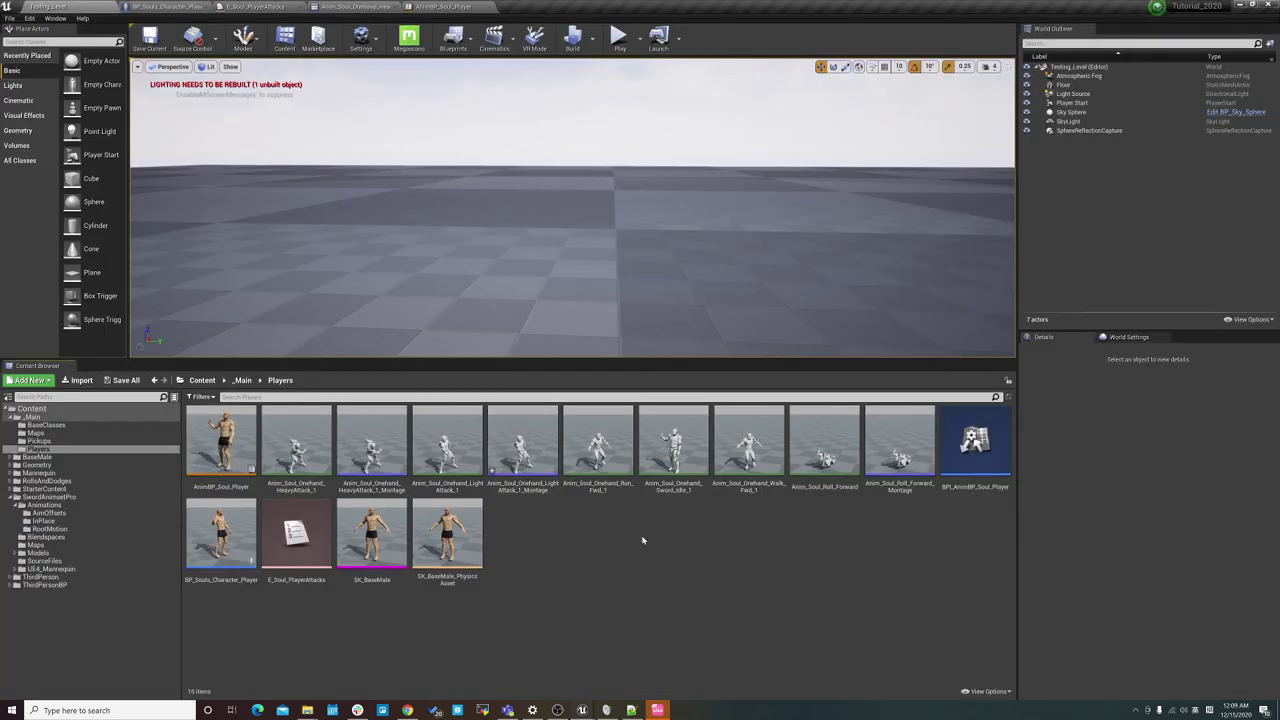
double_click(522, 445)
left_click(411, 473)
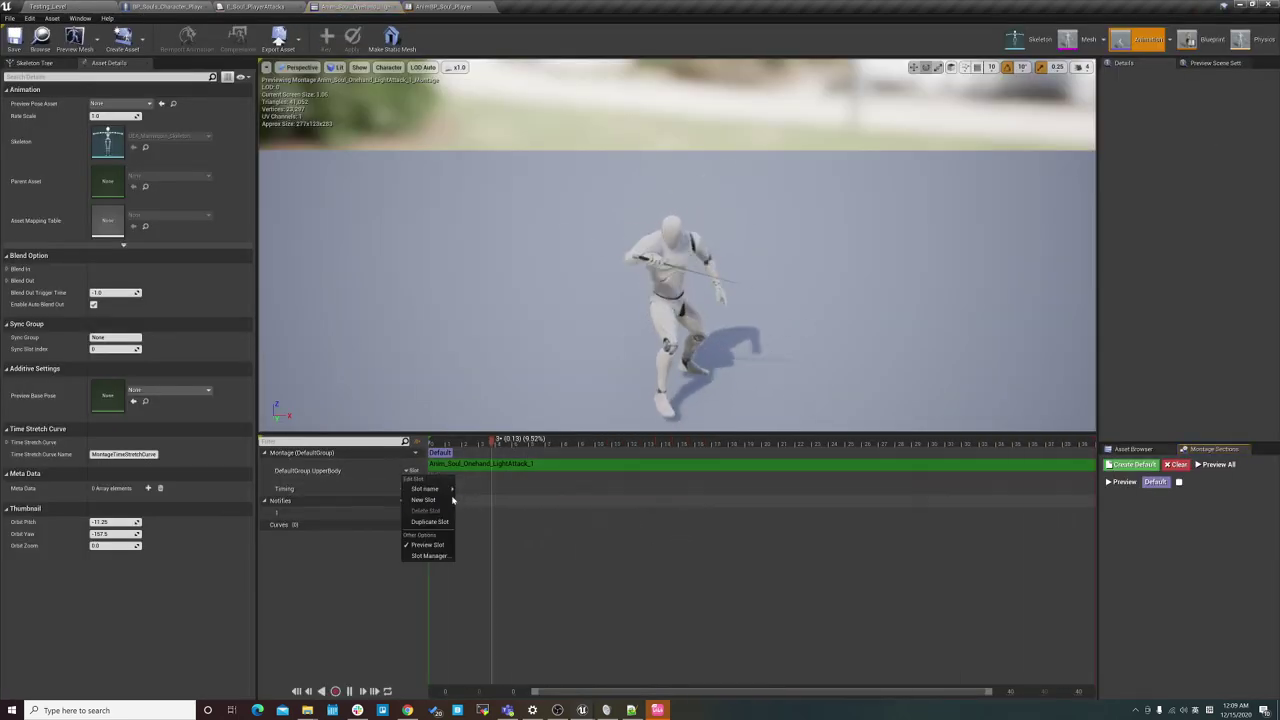
left_click(497, 508)
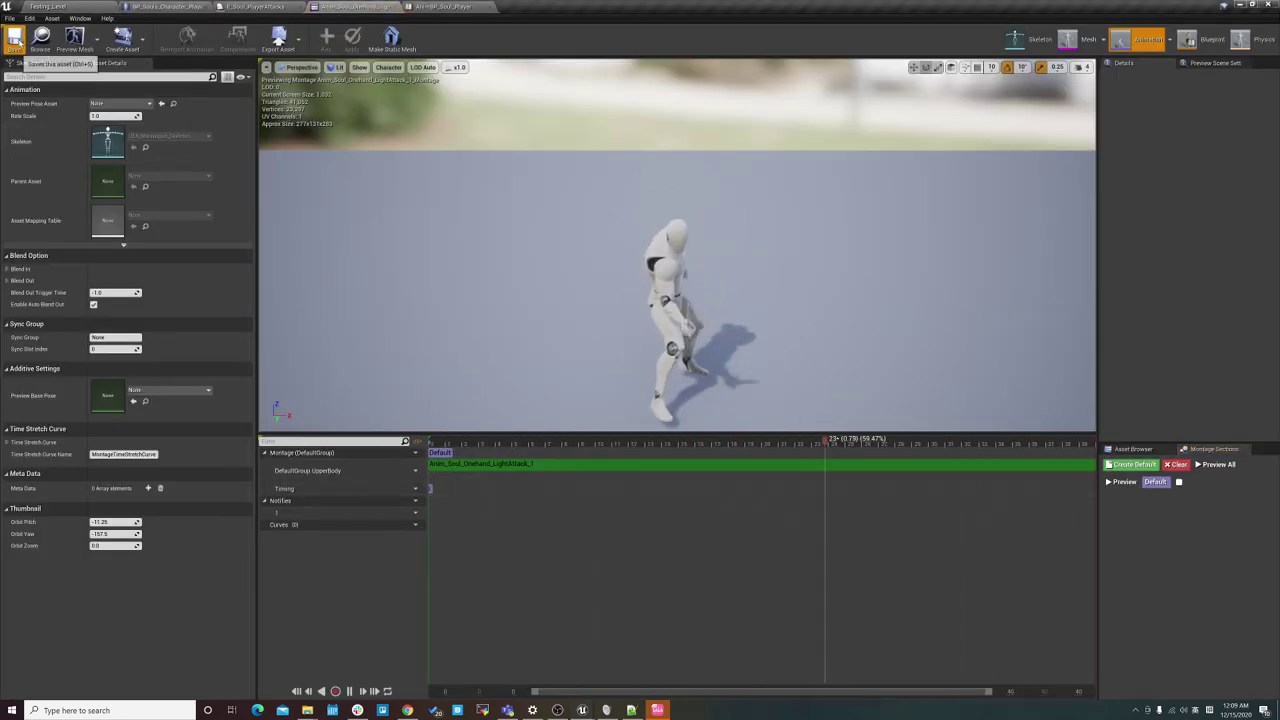
left_click(66, 6)
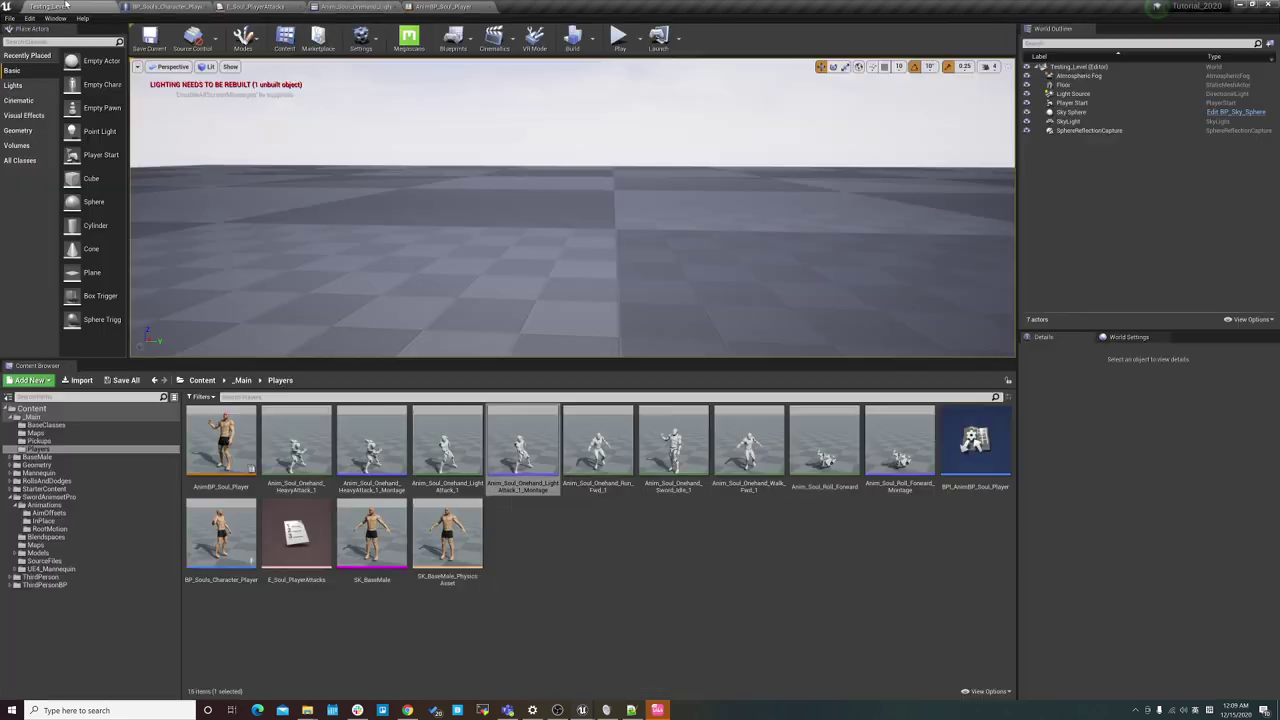
Recheck the heavy attack montage's UpperBody slot and return to the Testing_Level editor.
double_click(371, 440)
left_click(410, 470)
mouse_move(449, 489)
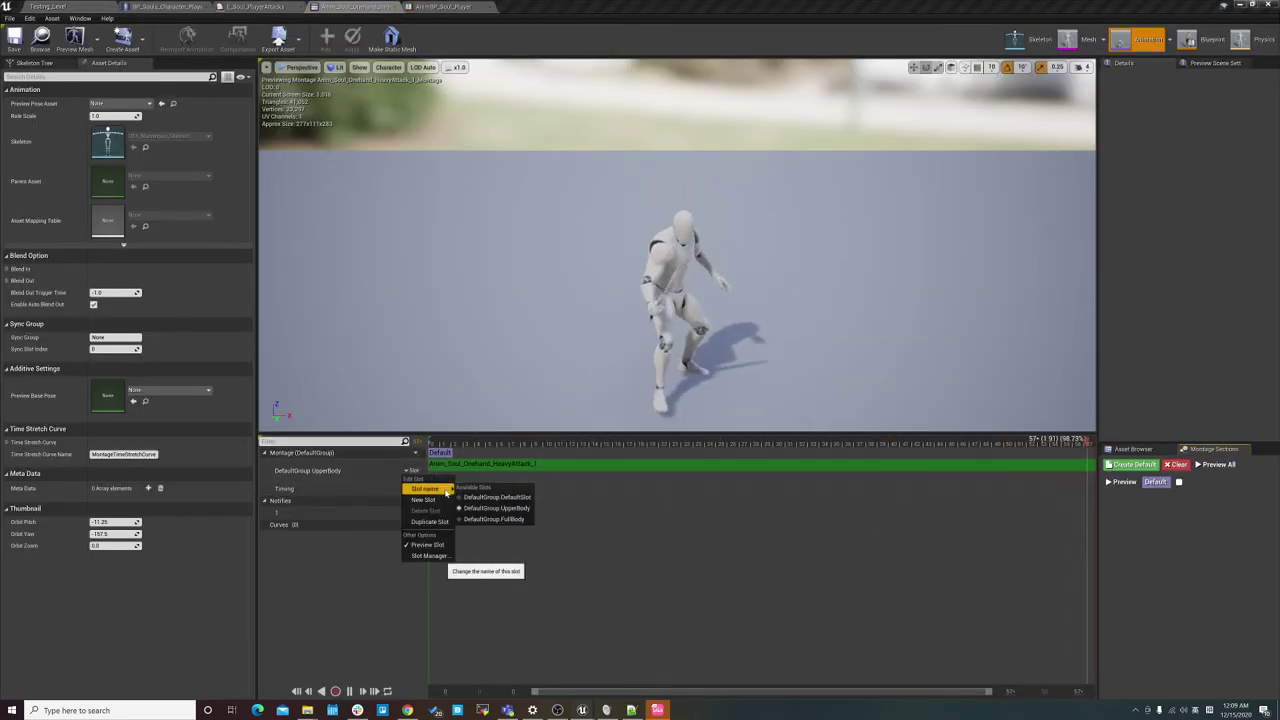
left_click(495, 508)
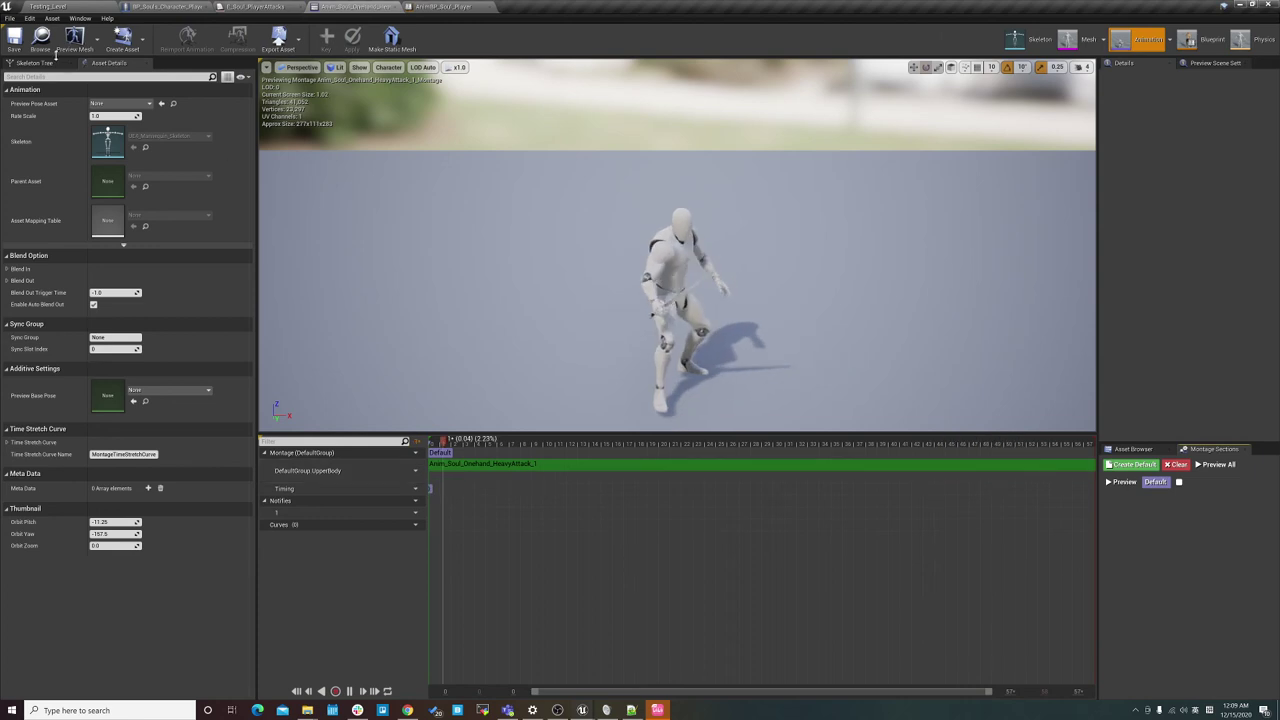
left_click(50, 6)
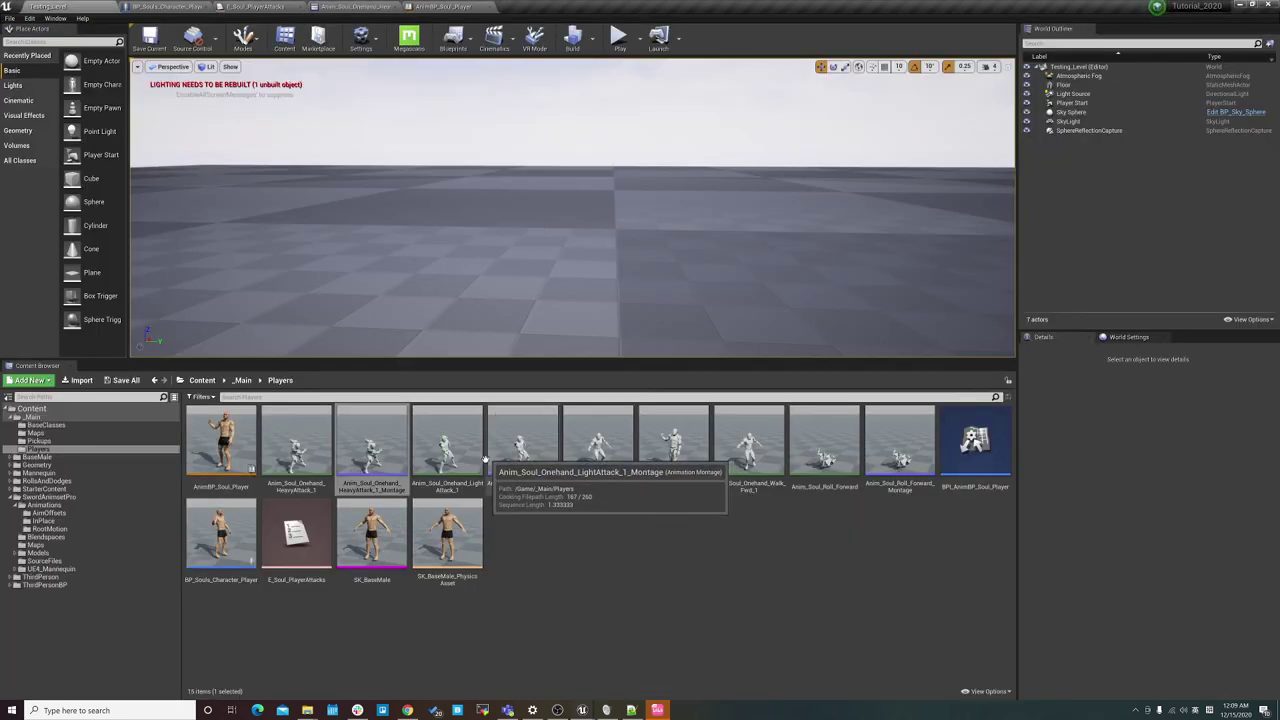
left_click(558, 710)
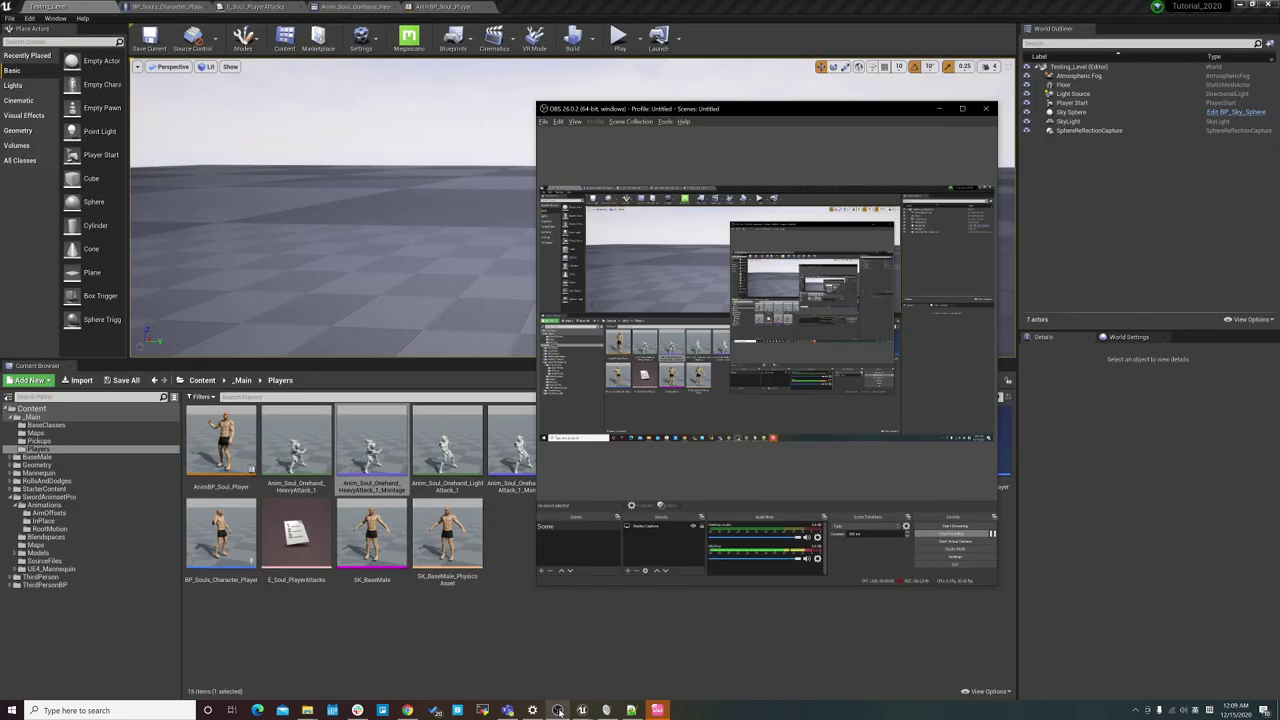
left_click(558, 710)
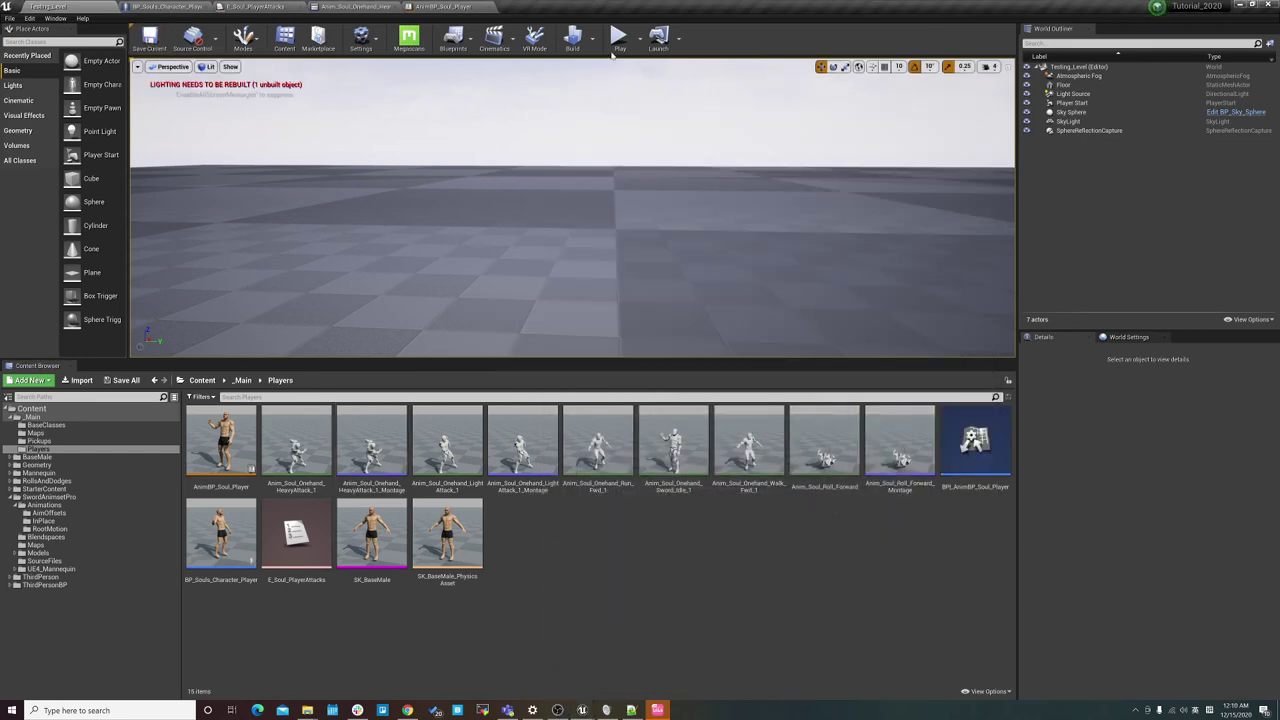
left_click(619, 38)
left_click(672, 169)
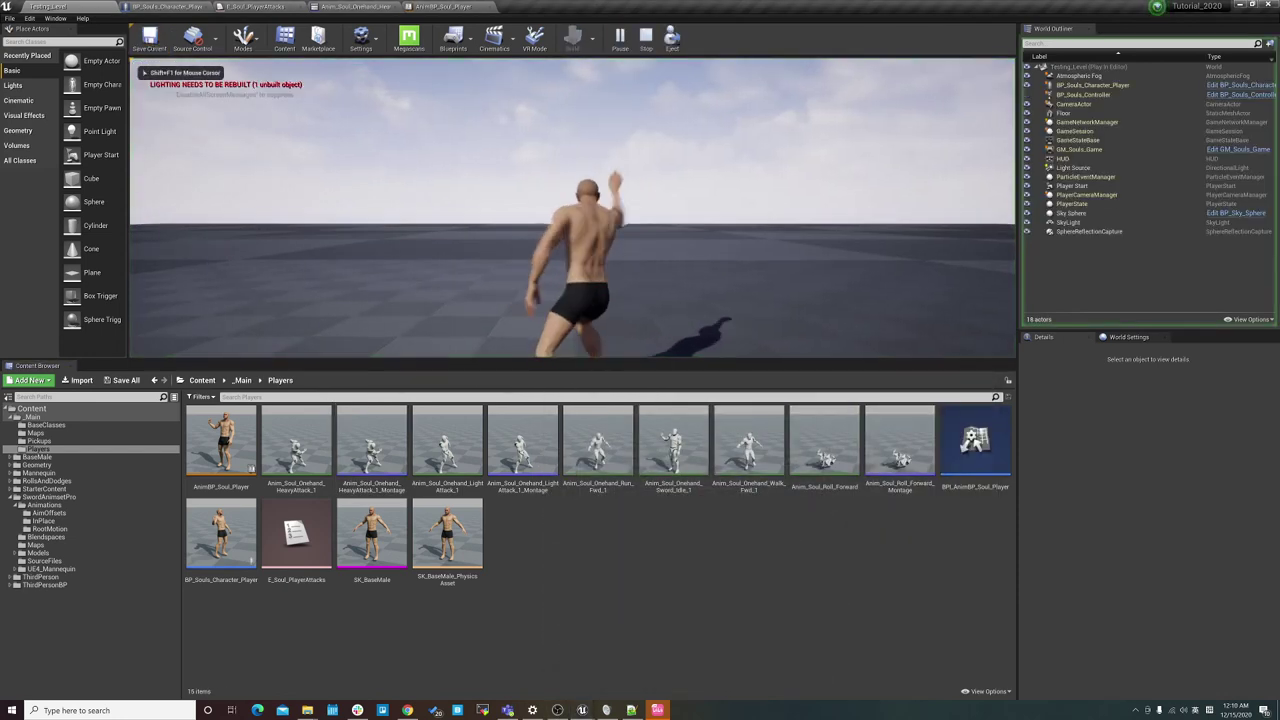
key("a")
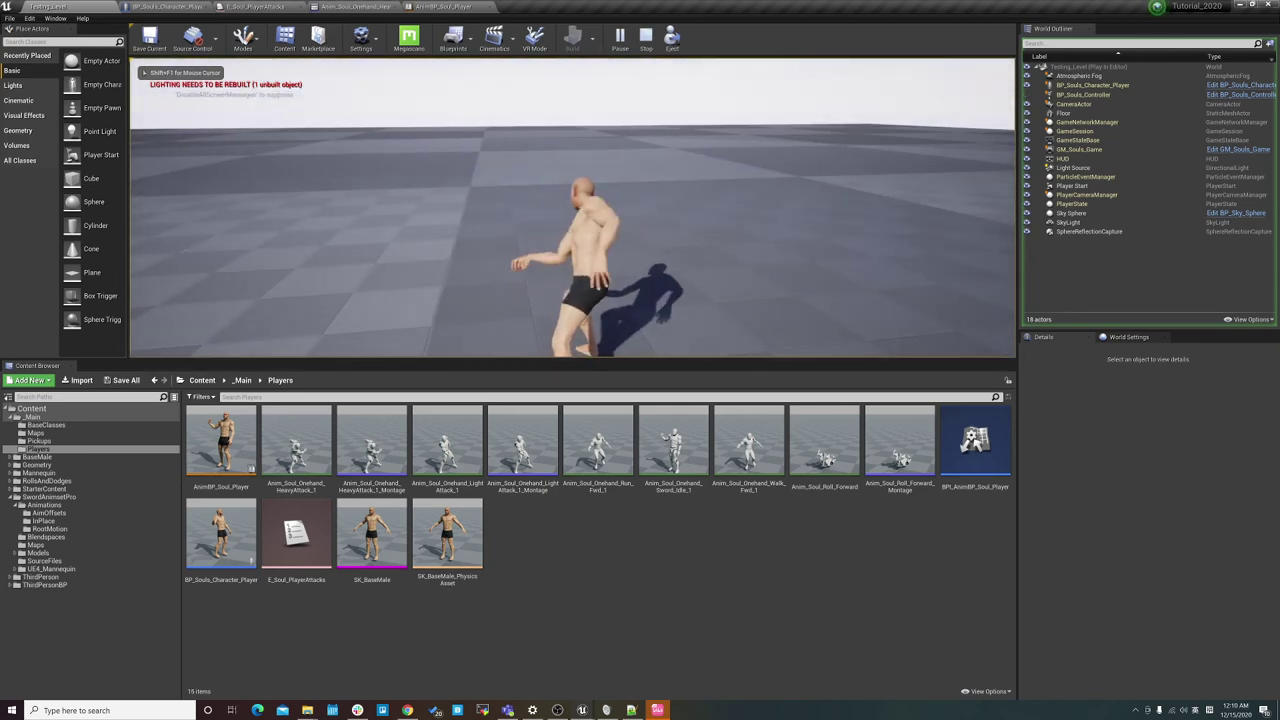
key("w")
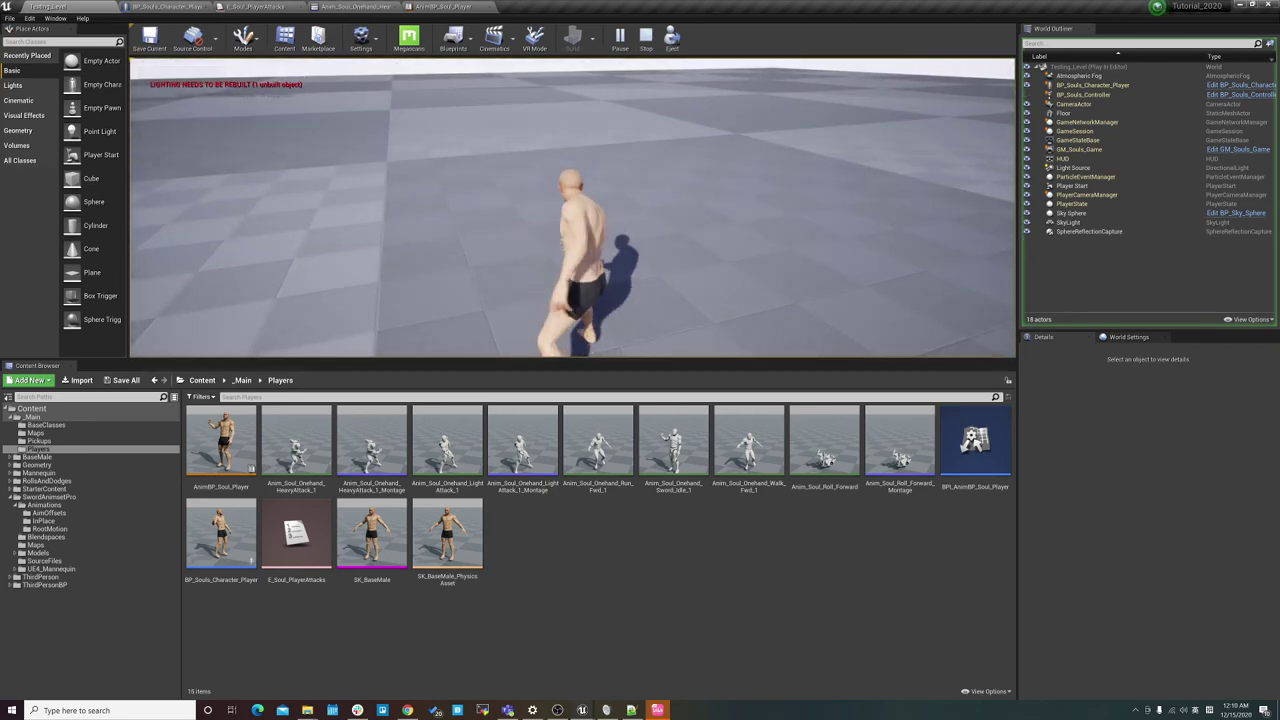
key("s")
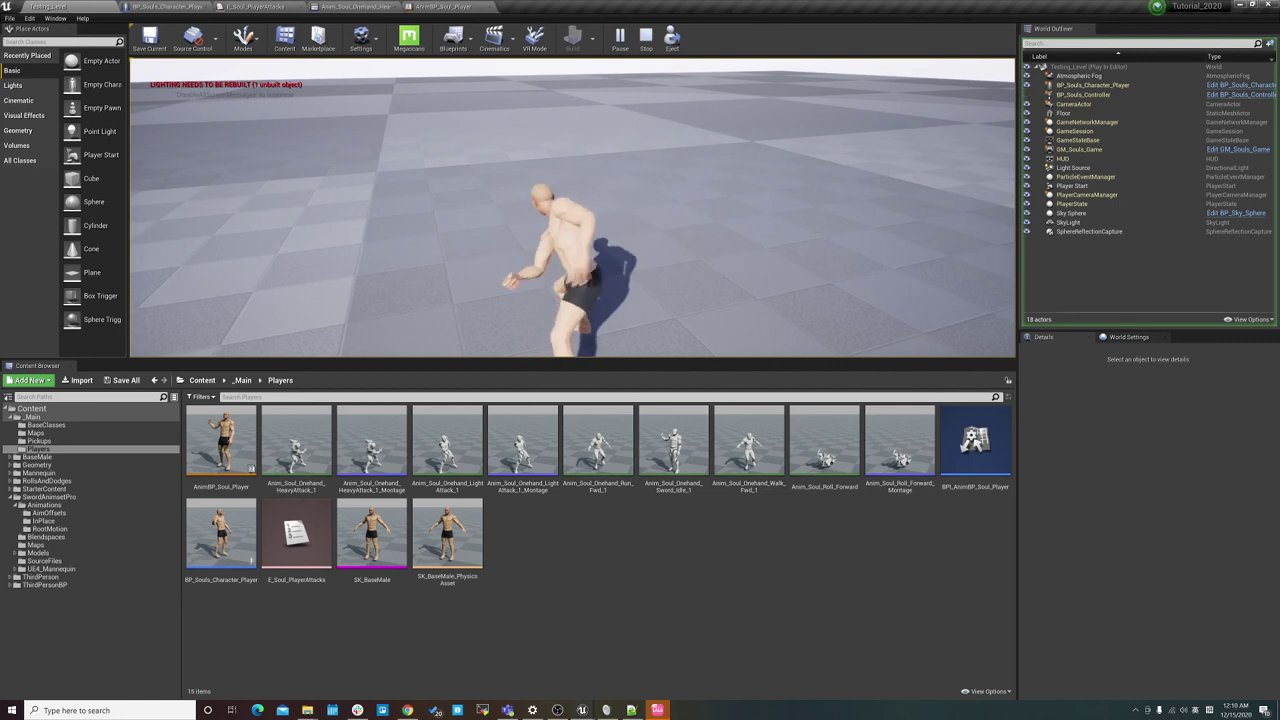
key("d")
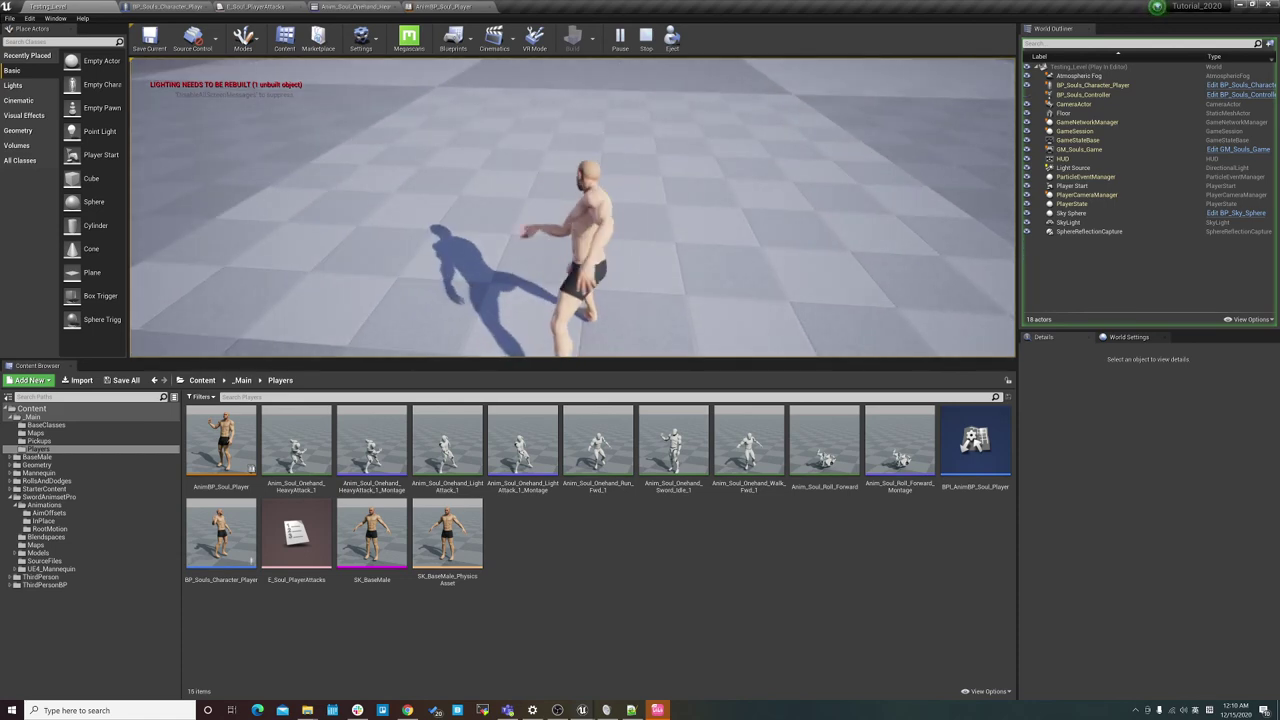
key("Escape")
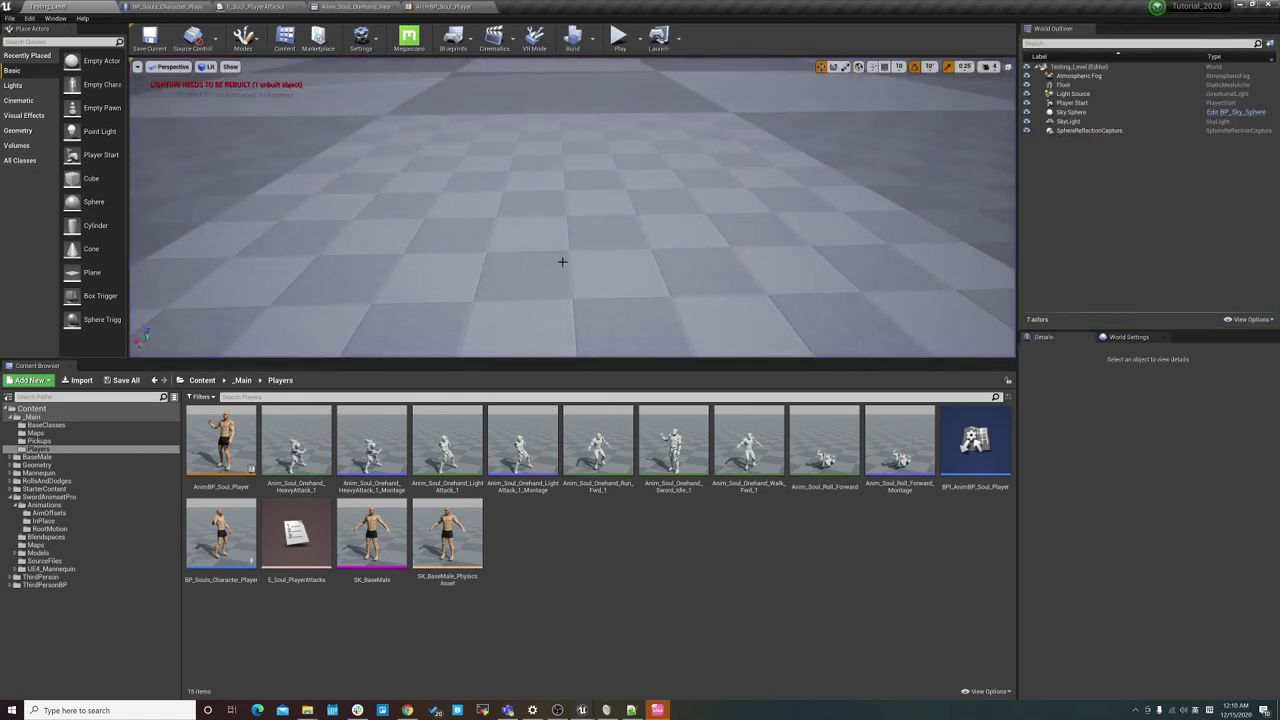
Preview Attack_Move_strong_Rdown_1 from RootMotion and copy it into the _Main/Players folder.
left_click(62, 528)
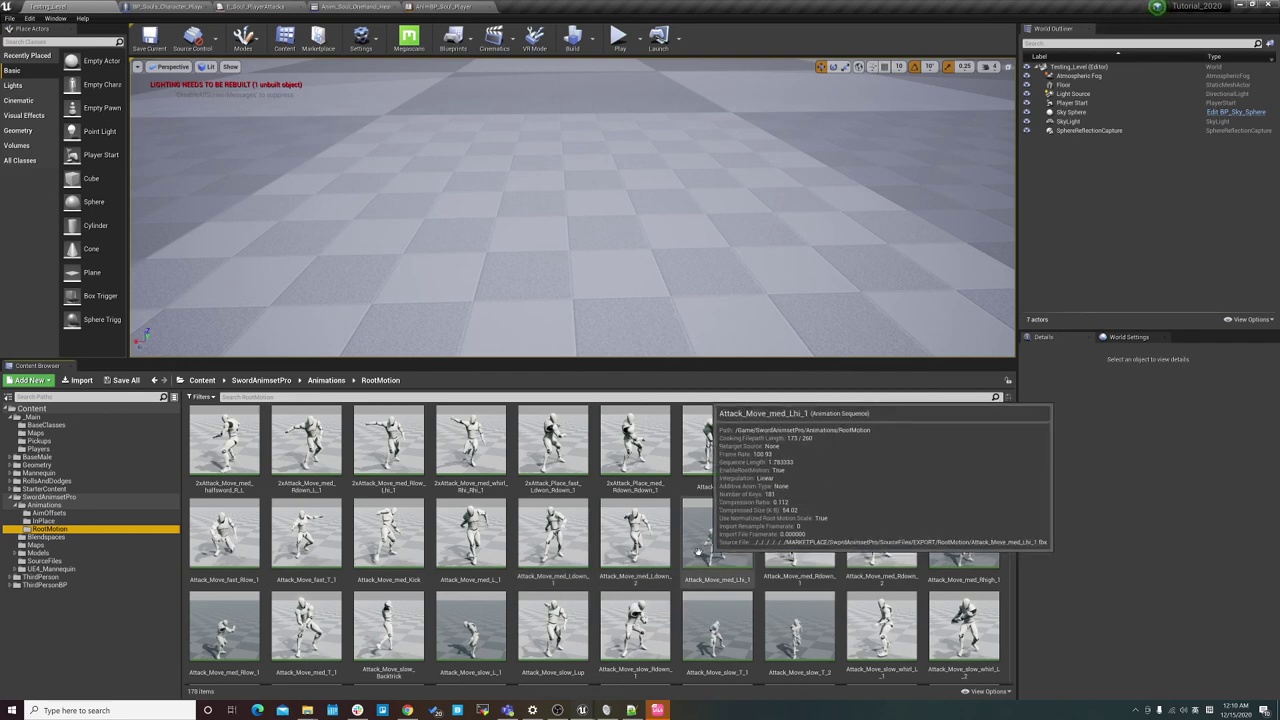
scroll(720, 560, "down", 2)
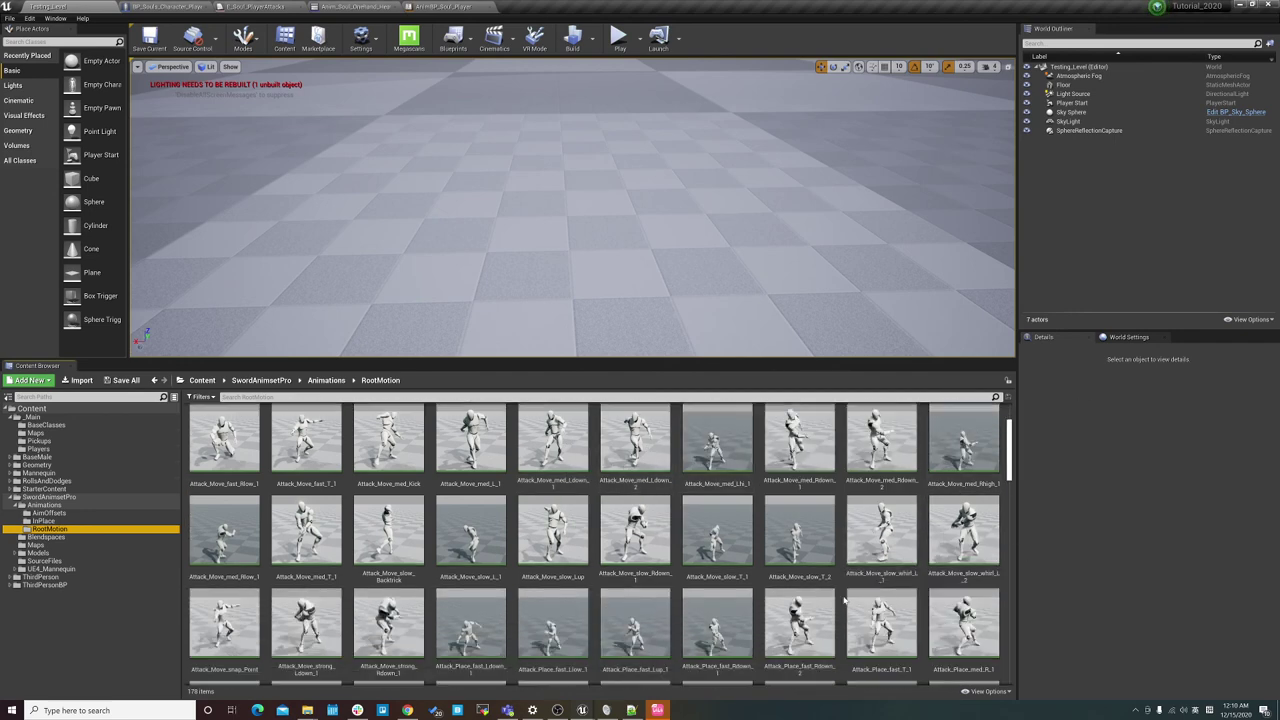
scroll(845, 600, "down", 1)
scroll(845, 600, "down", 1)
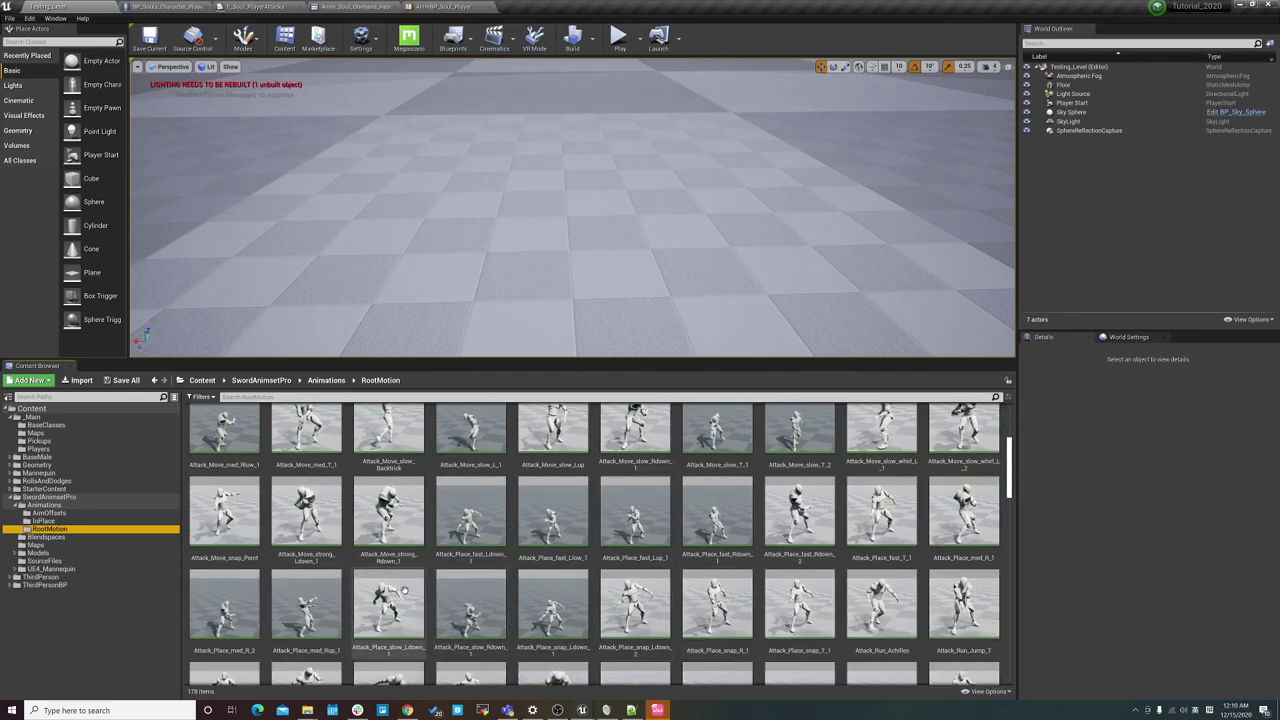
double_click(388, 510)
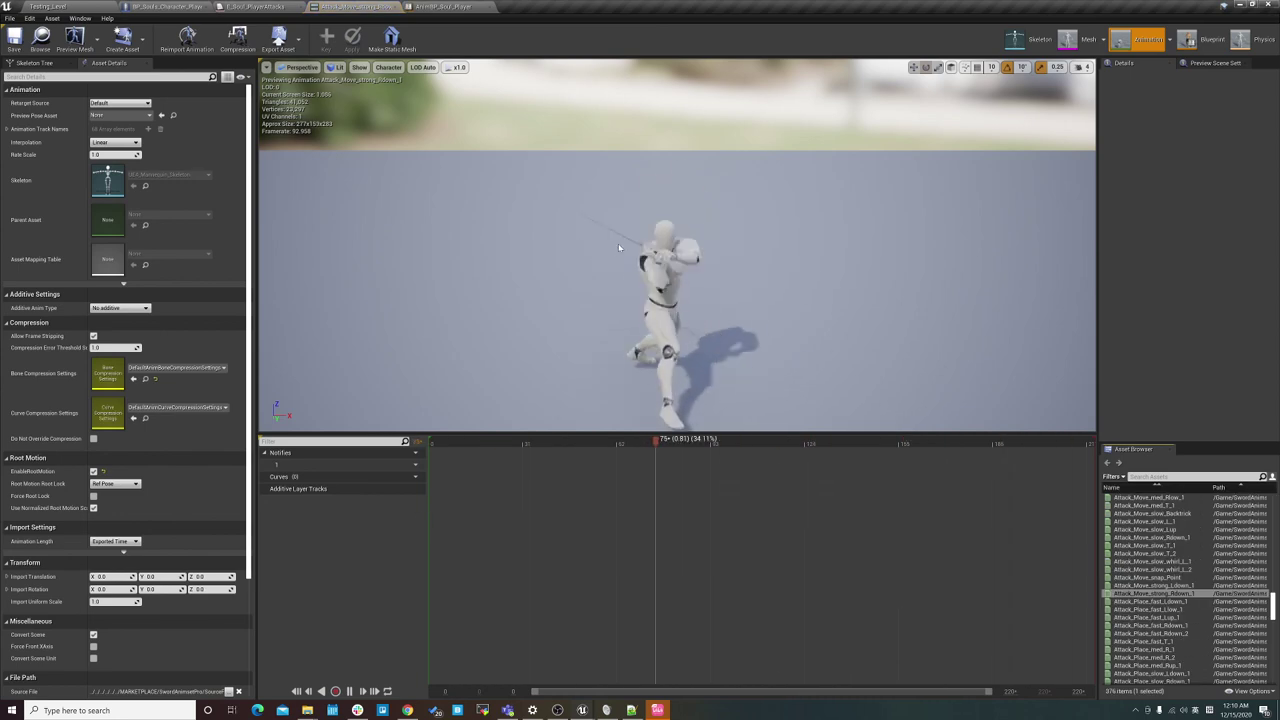
left_click(48, 6)
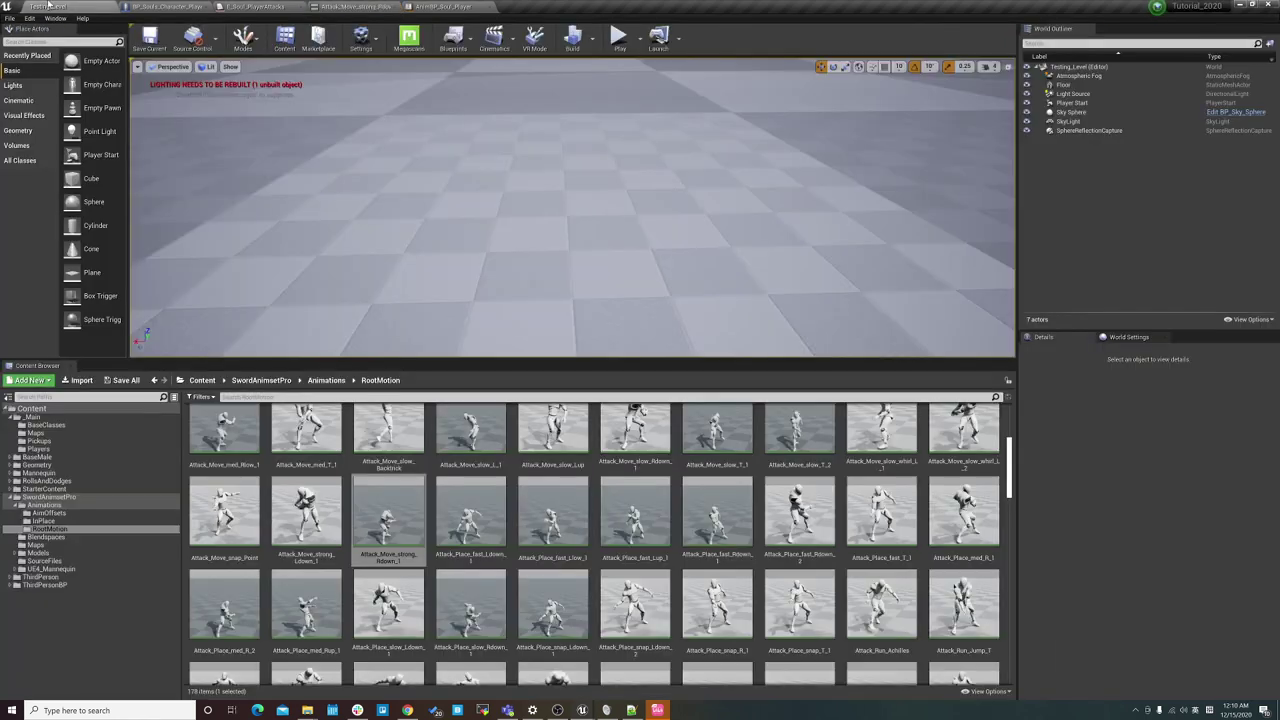
left_click_drag(390, 530, 97, 454)
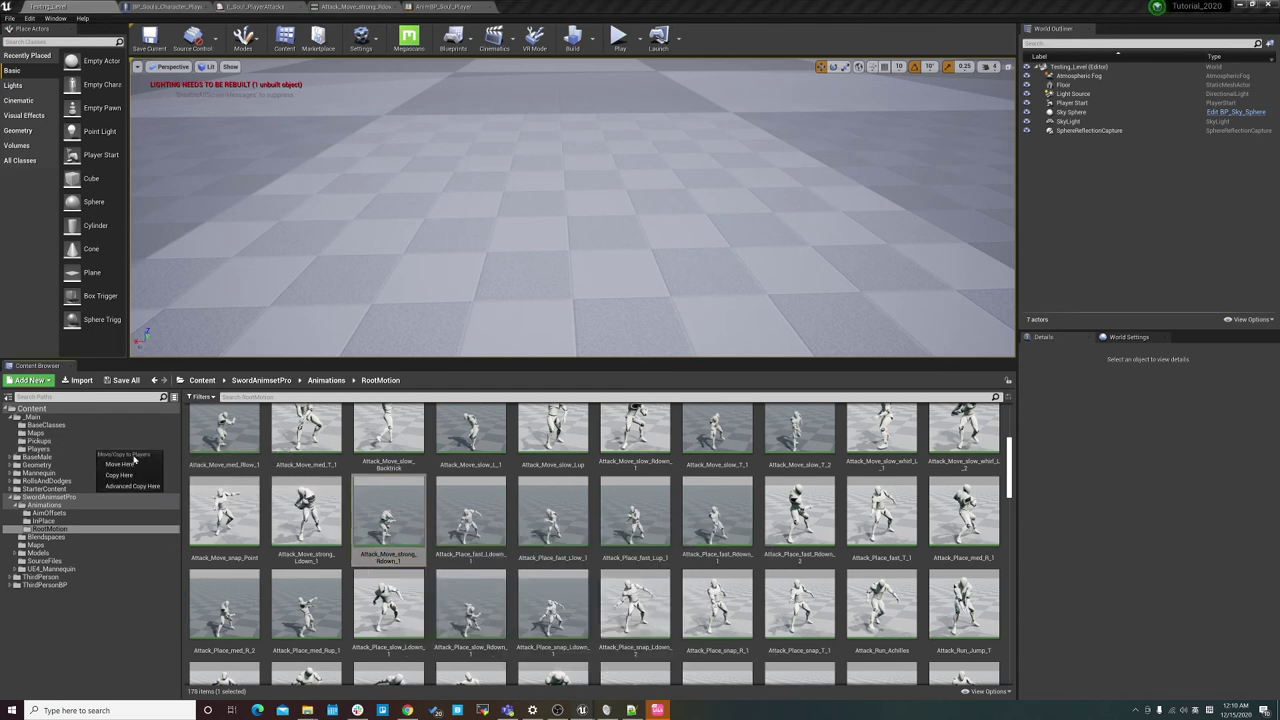
left_click(121, 475)
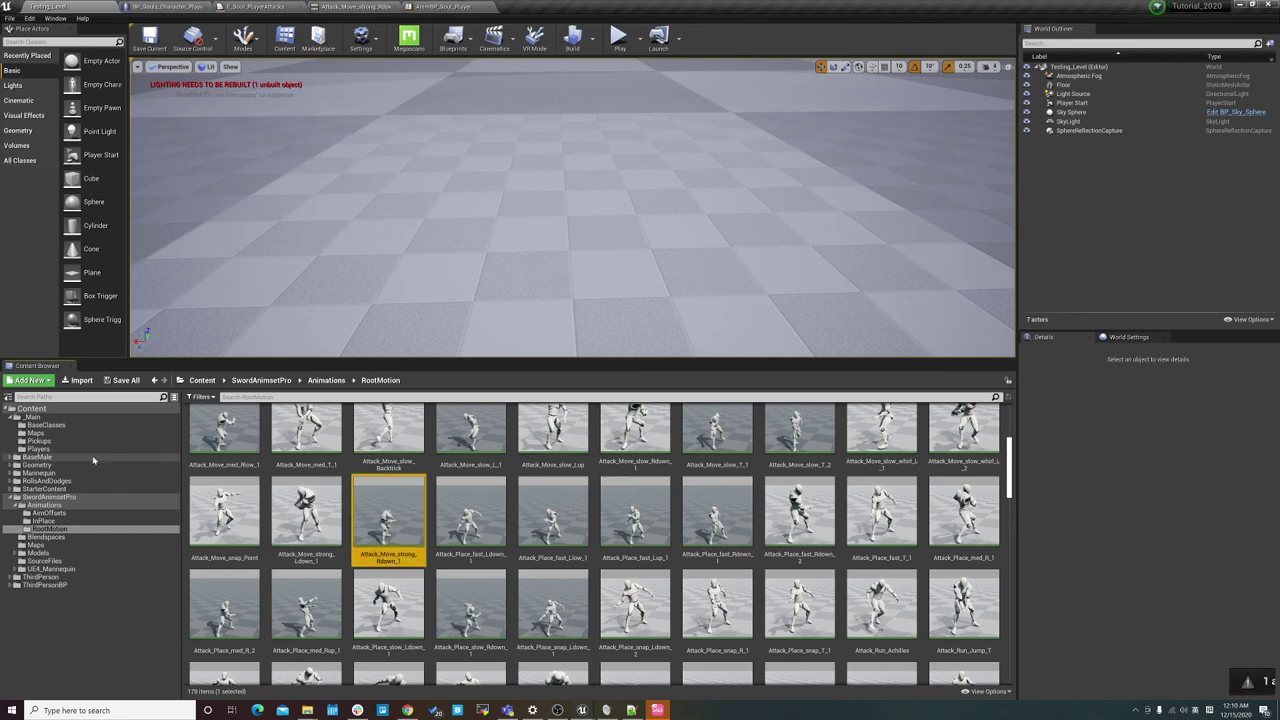
left_click(93, 450)
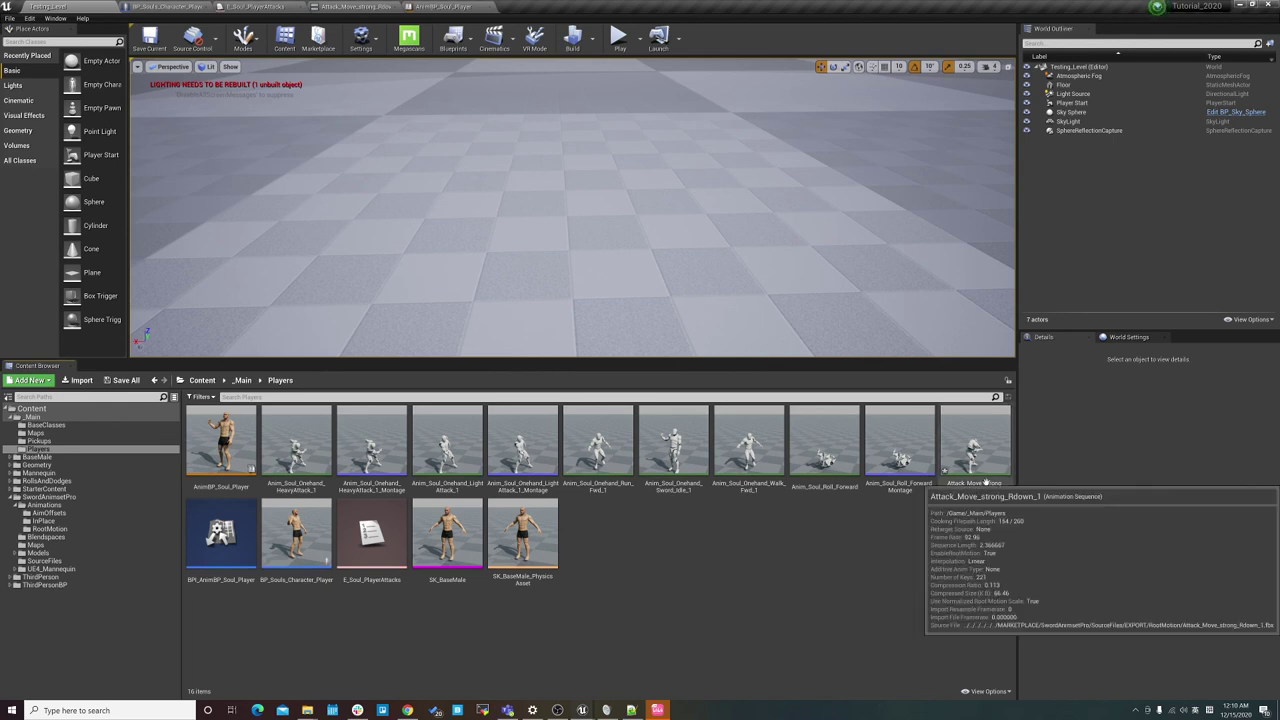
Create an AnimMontage named Attack_Move_strong_Rdown_1_Montage from the copied animation.
left_click(985, 443)
right_click(989, 443)
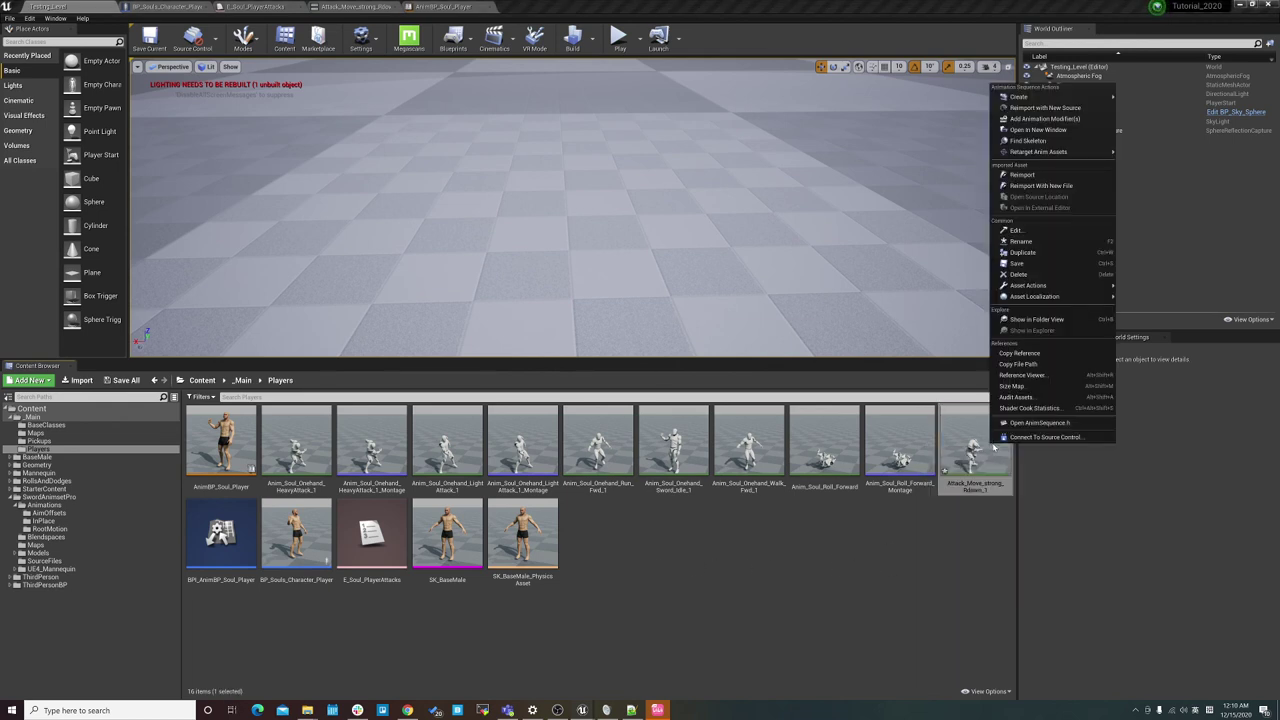
mouse_move(1095, 96)
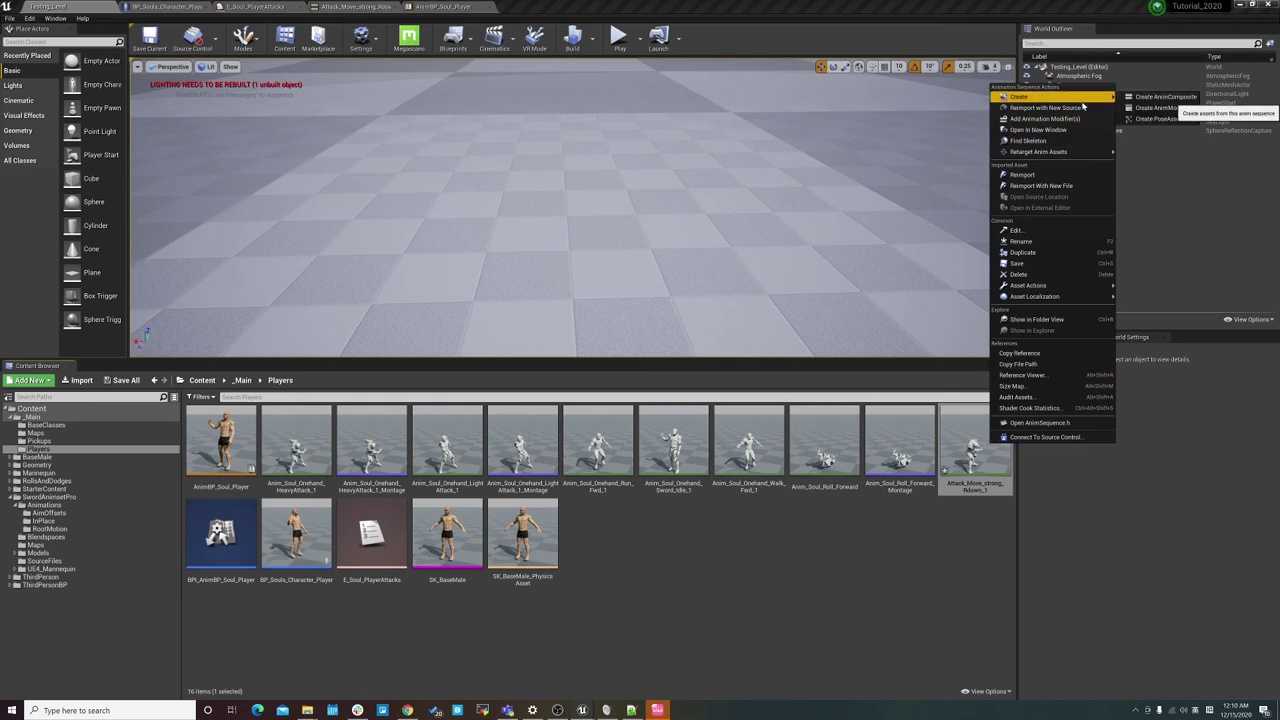
left_click(1179, 119)
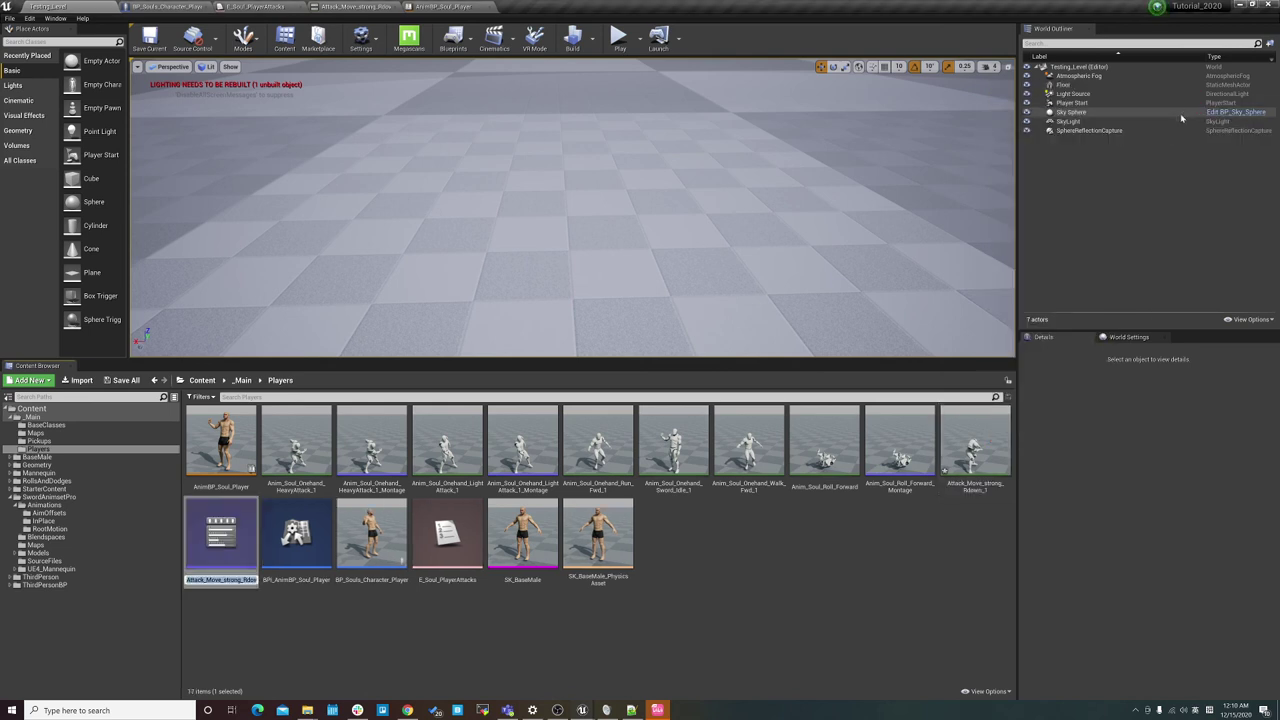
key("Return")
Assign the new montage's track to the DefaultGroup.UpperBody slot.
double_click(220, 535)
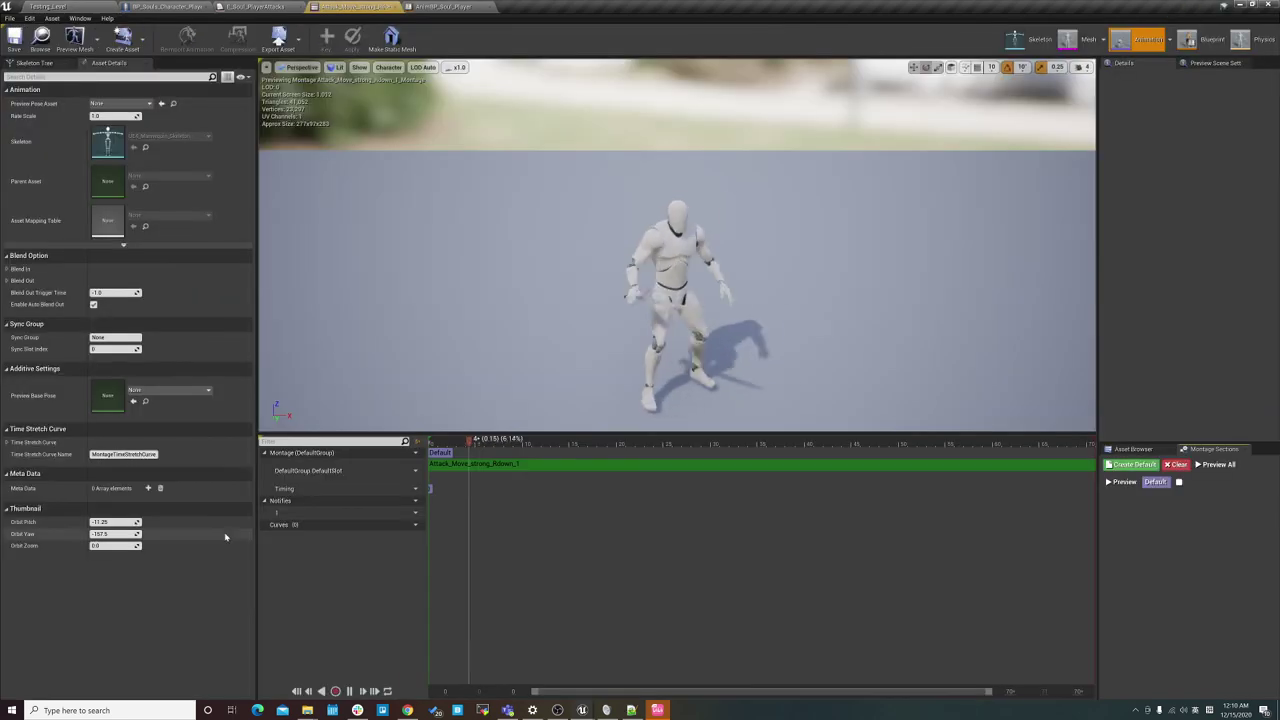
left_click(410, 470)
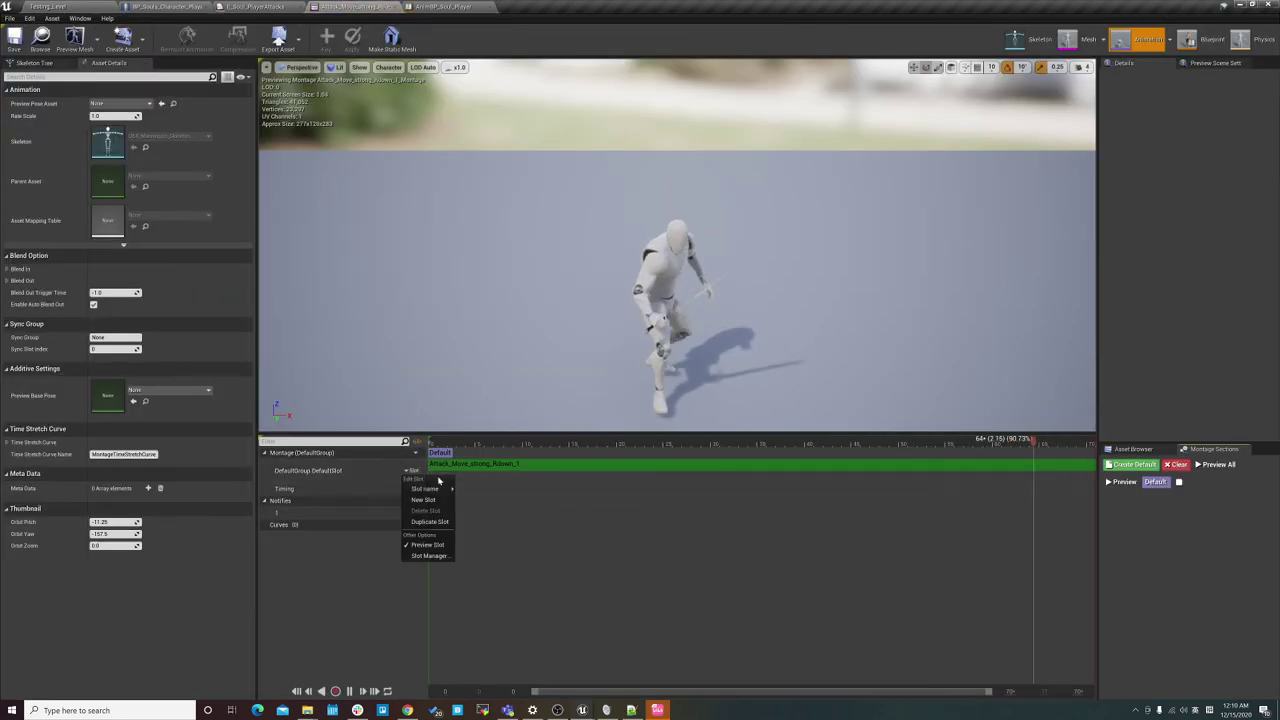
mouse_move(438, 489)
left_click(496, 508)
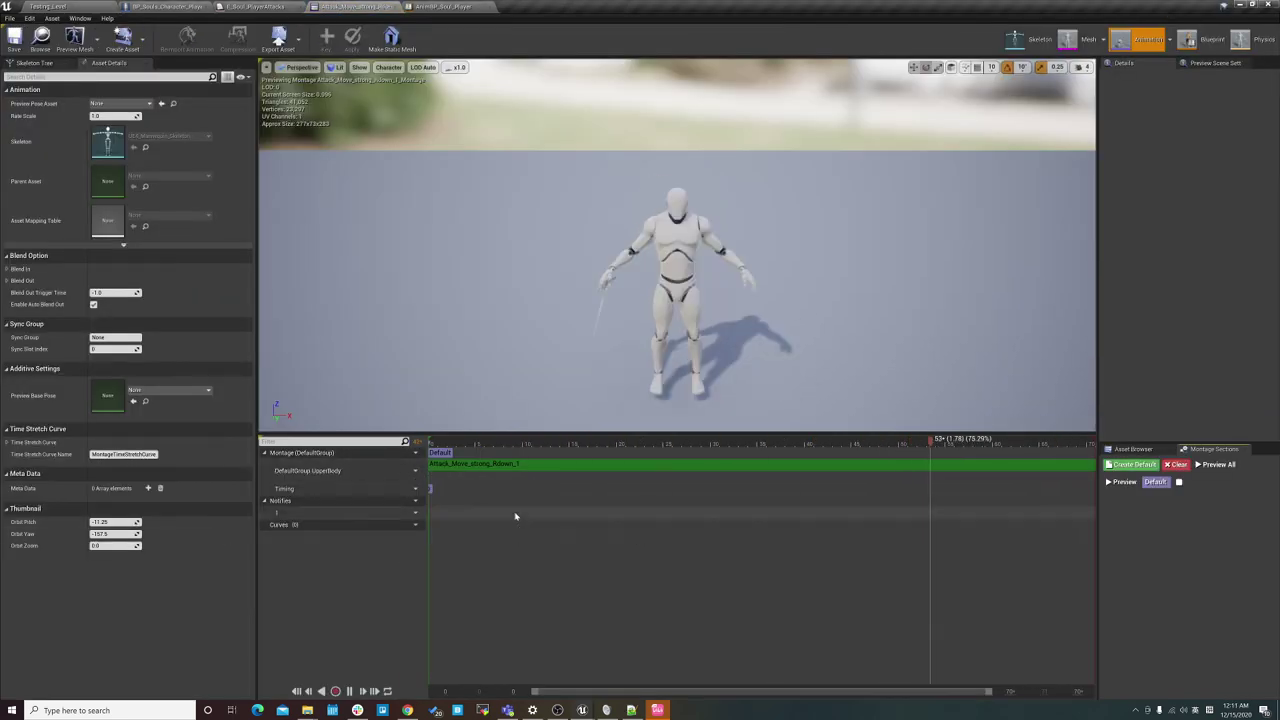
left_click(78, 5)
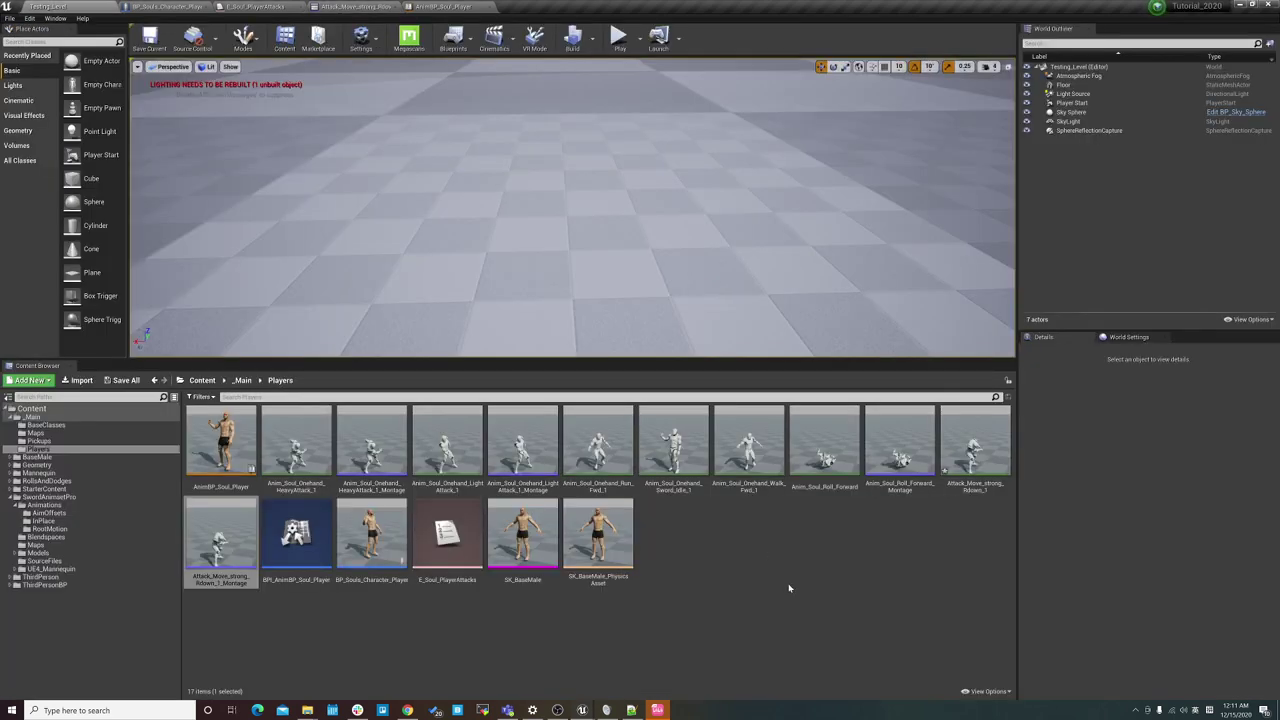
Add Attack_Move_strong_Rdown_1_Montage as element 1 of BP_Souls_Character_Player's Heavy Attack Montages.
double_click(377, 545)
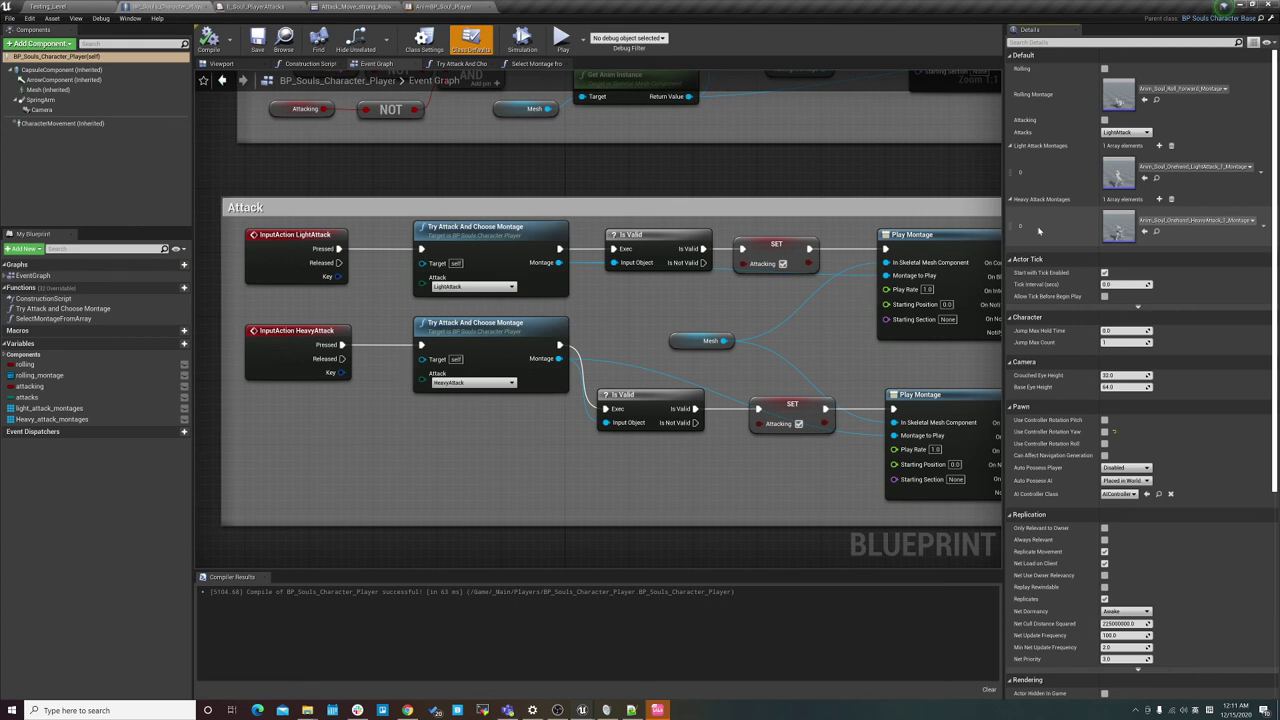
left_click(1159, 199)
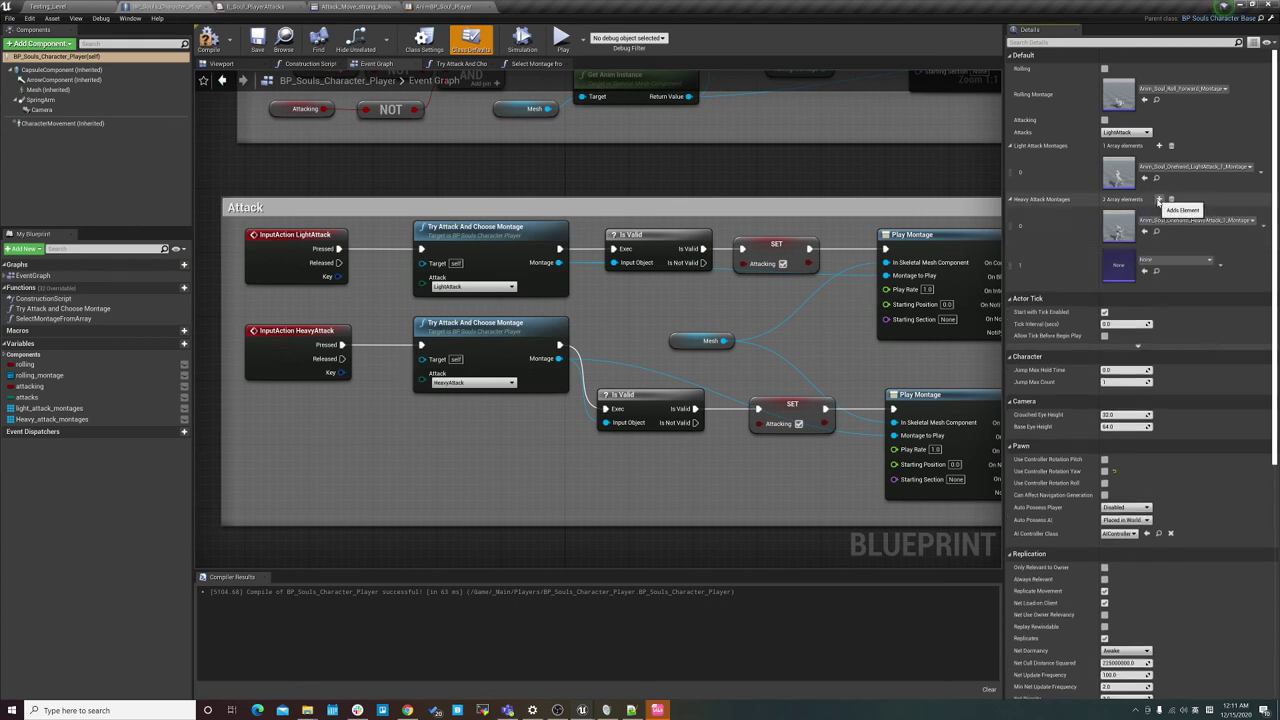
left_click(1168, 261)
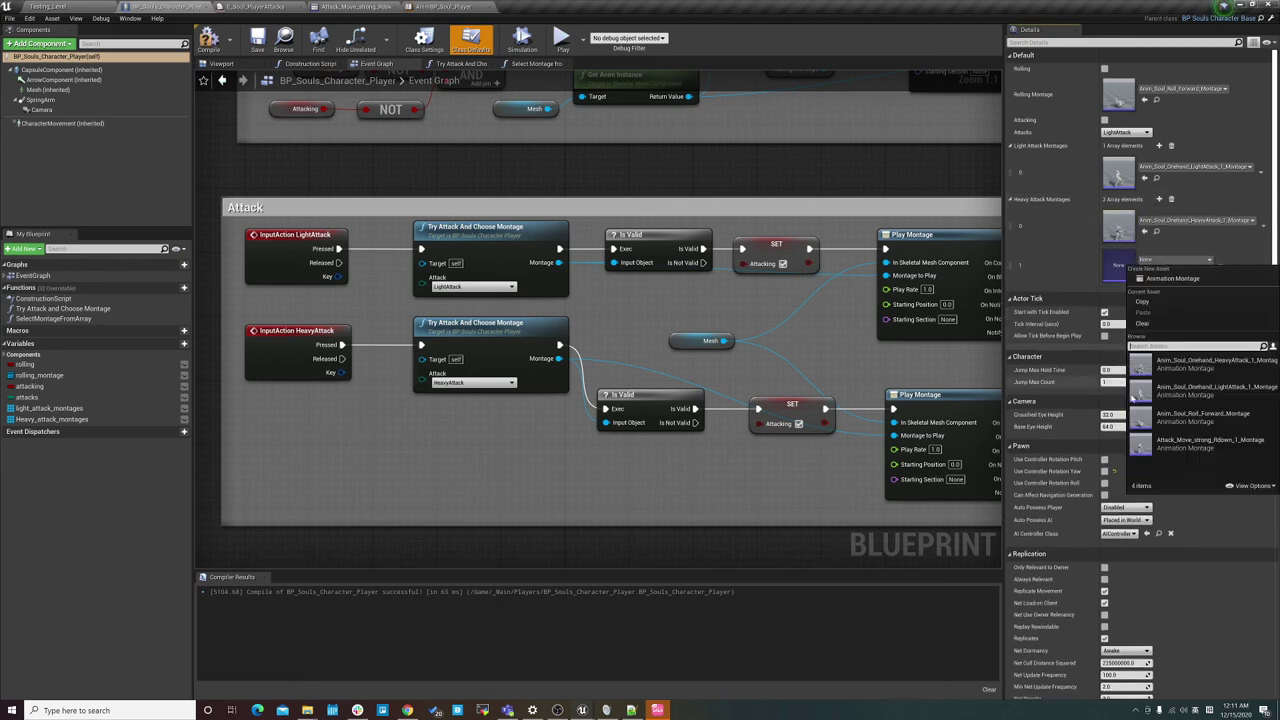
left_click(1200, 445)
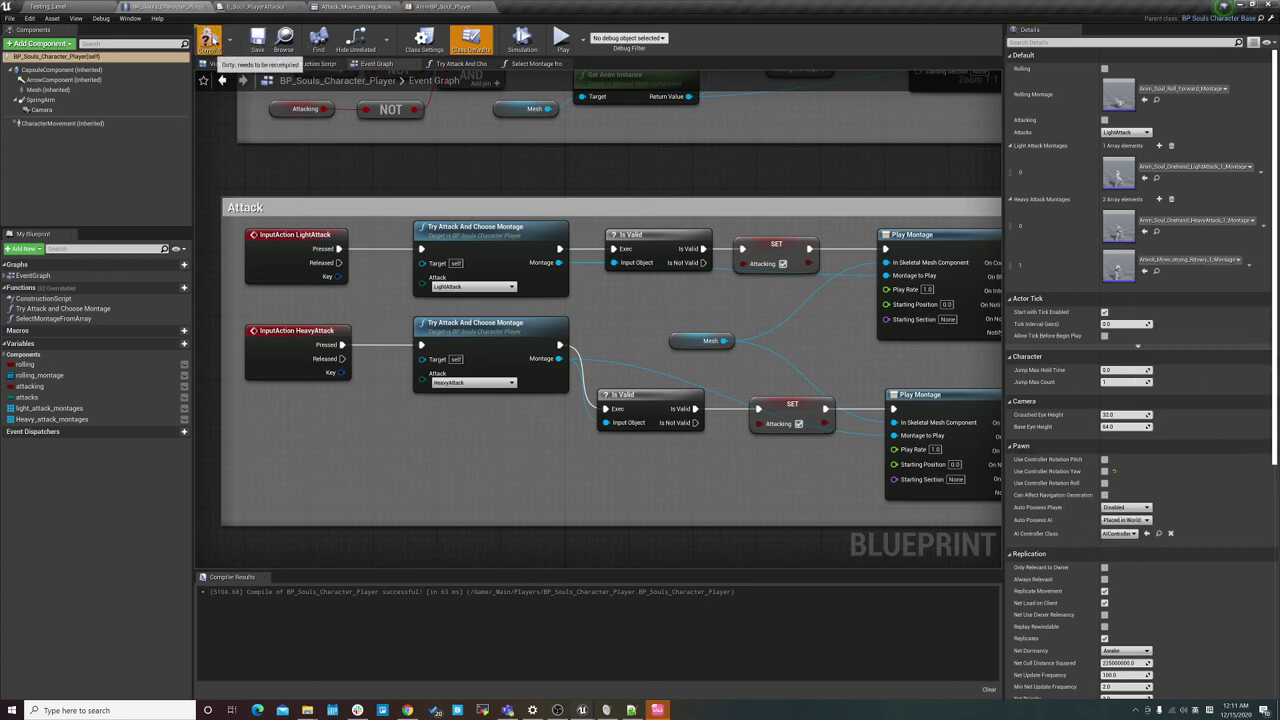
left_click(62, 5)
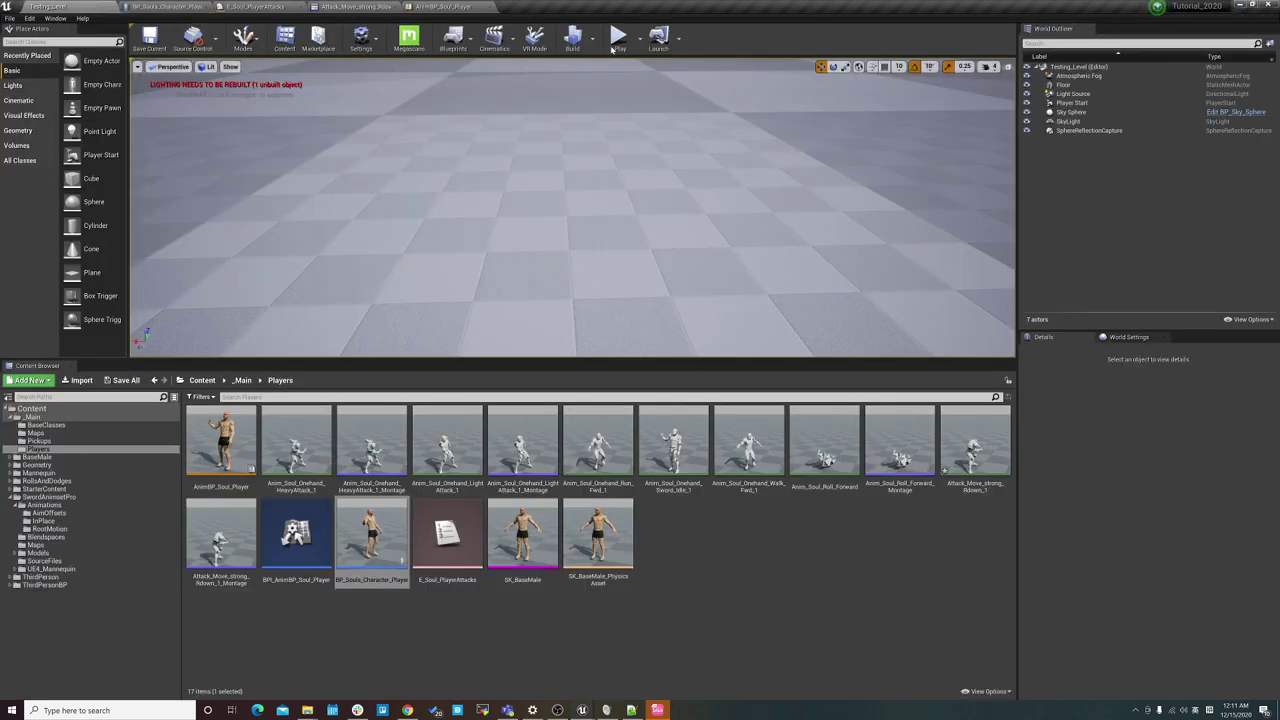
left_click(611, 44)
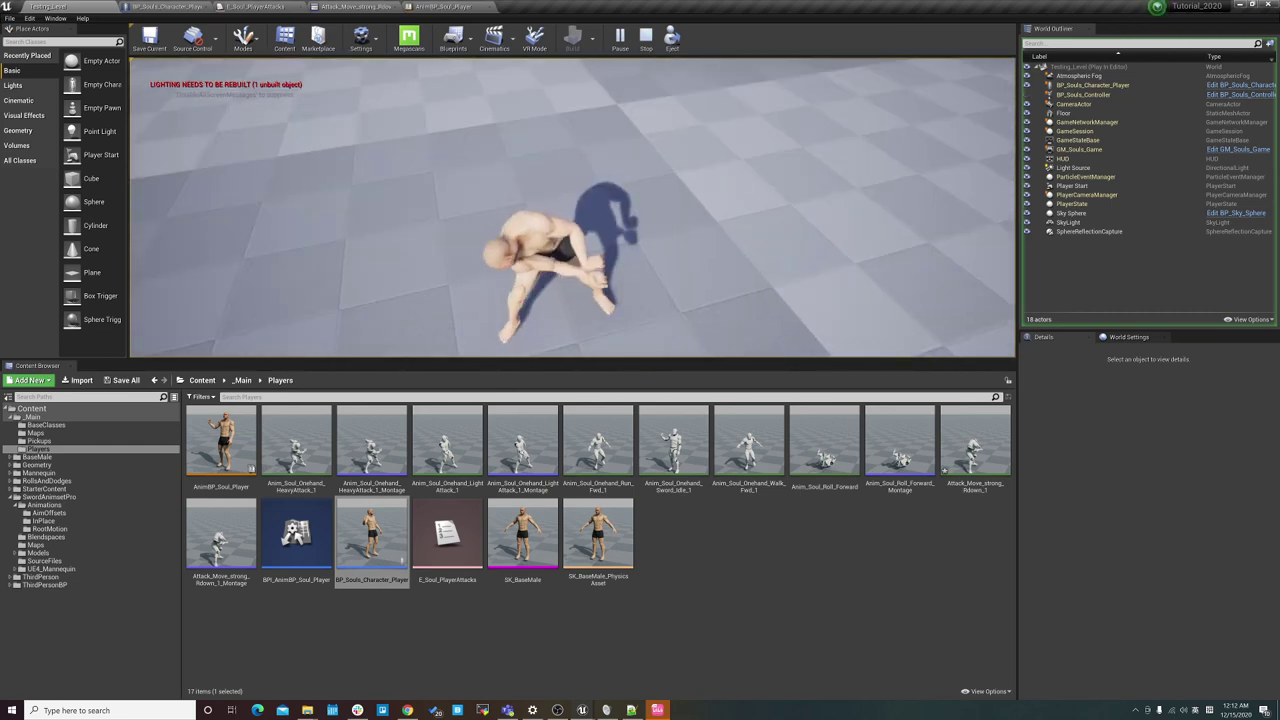
key("Escape")
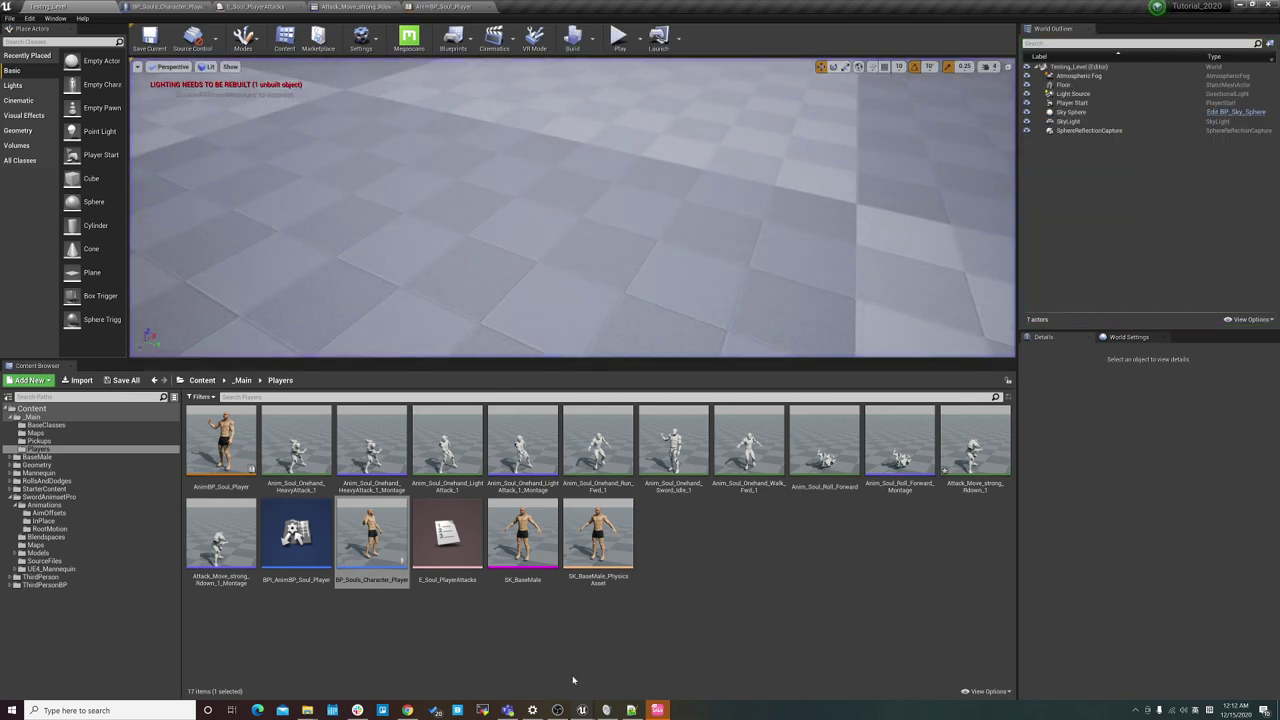
left_click(581, 709)
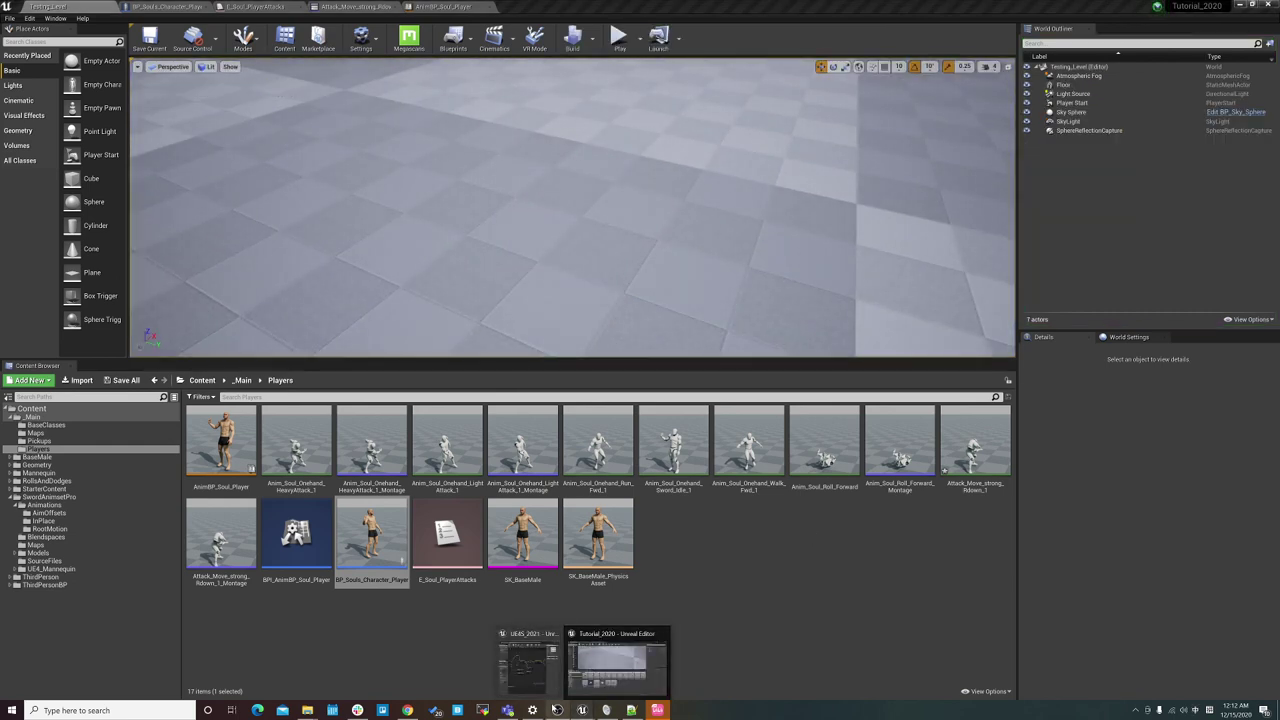